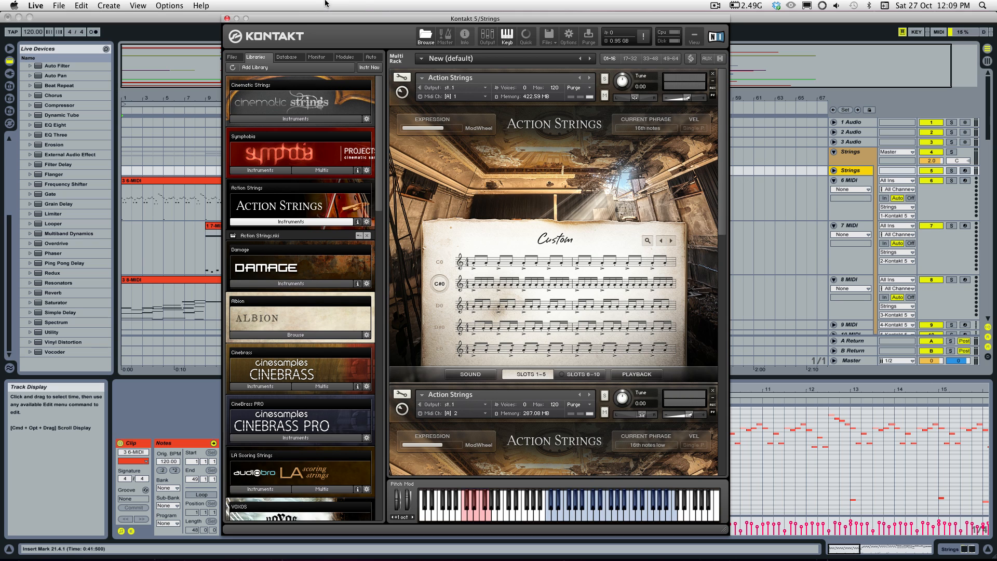
Step: Move the Kontakt 5 plug-in window aside and close it to show the full arrangement
{"action": "left_click_drag", "start_coordinate": [318, 19], "coordinate": [424, 17]}
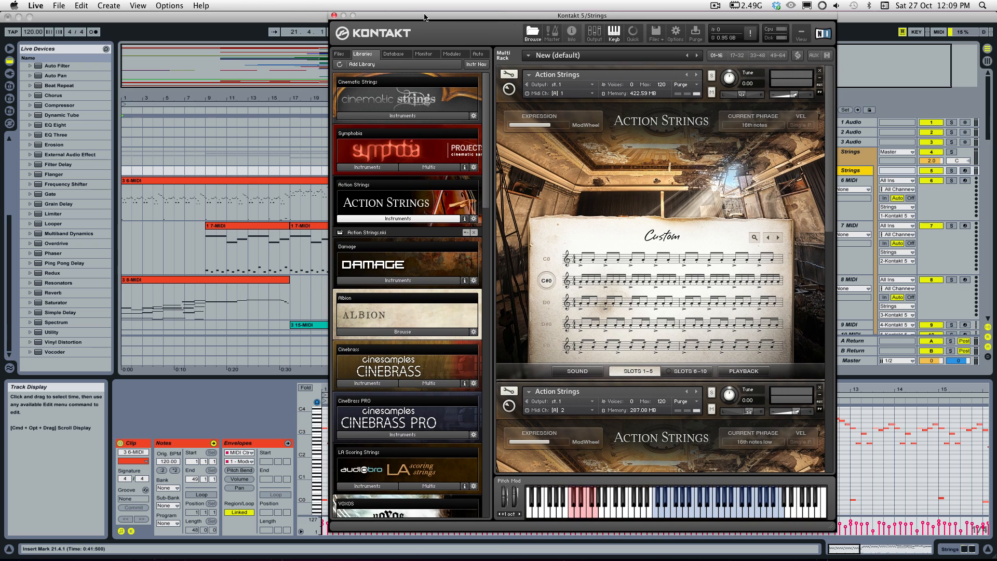
{"action": "left_click", "coordinate": [247, 16]}
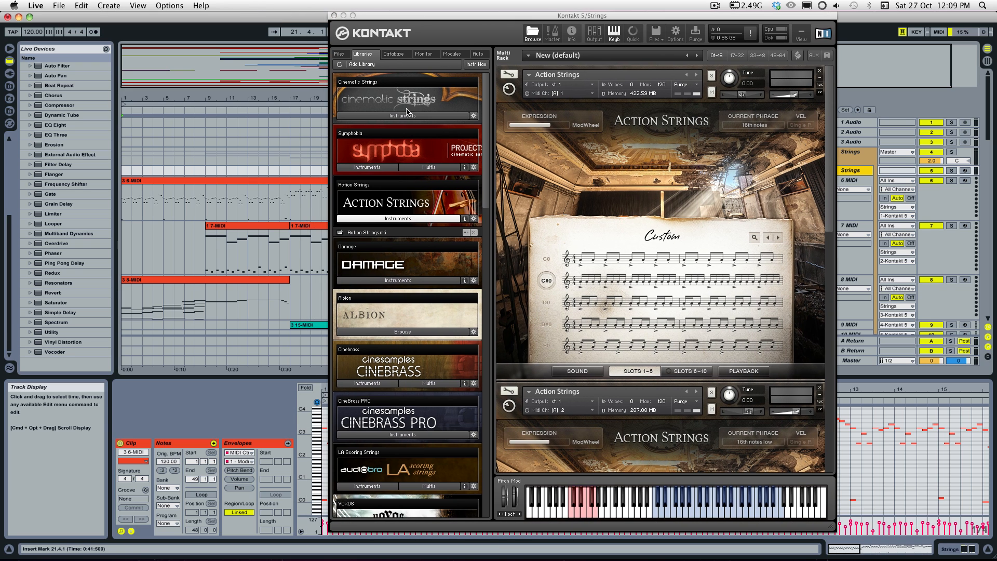
{"action": "left_click", "coordinate": [334, 15]}
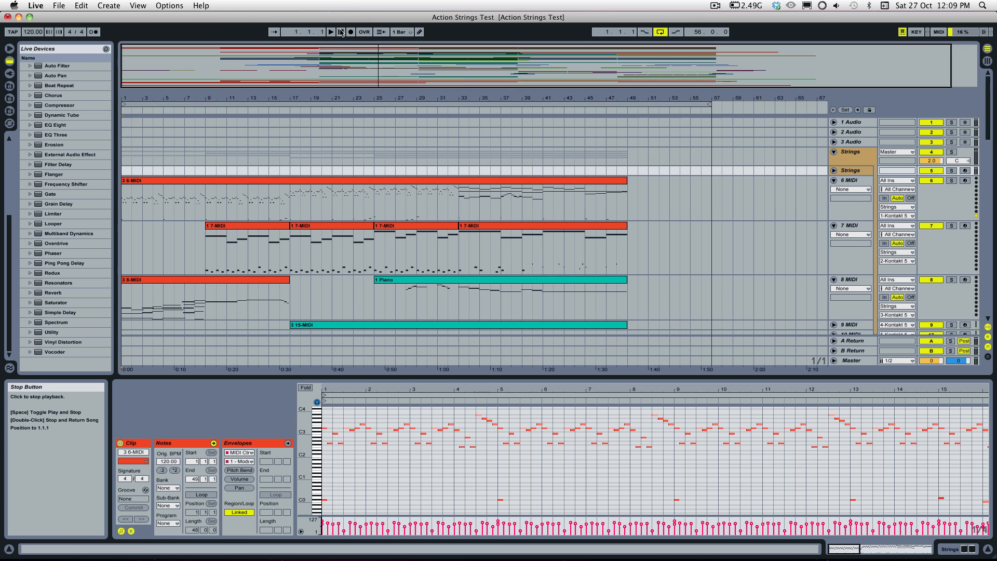
Step: Select the 3 6-MIDI strings clip, play the arrangement from the start, and enlarge the note editor to follow its notes
{"action": "key", "text": "super+a"}
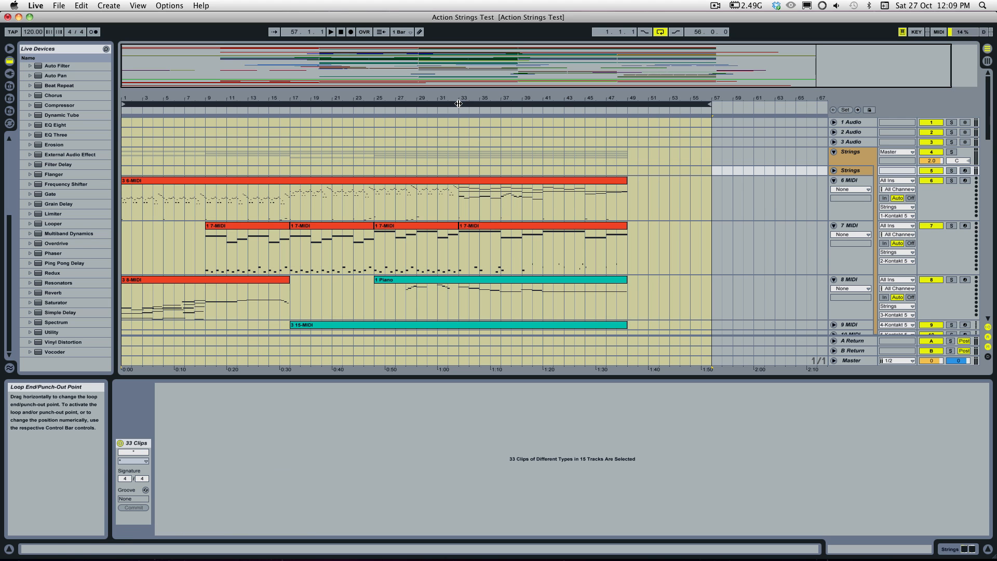
{"action": "left_click", "coordinate": [401, 180]}
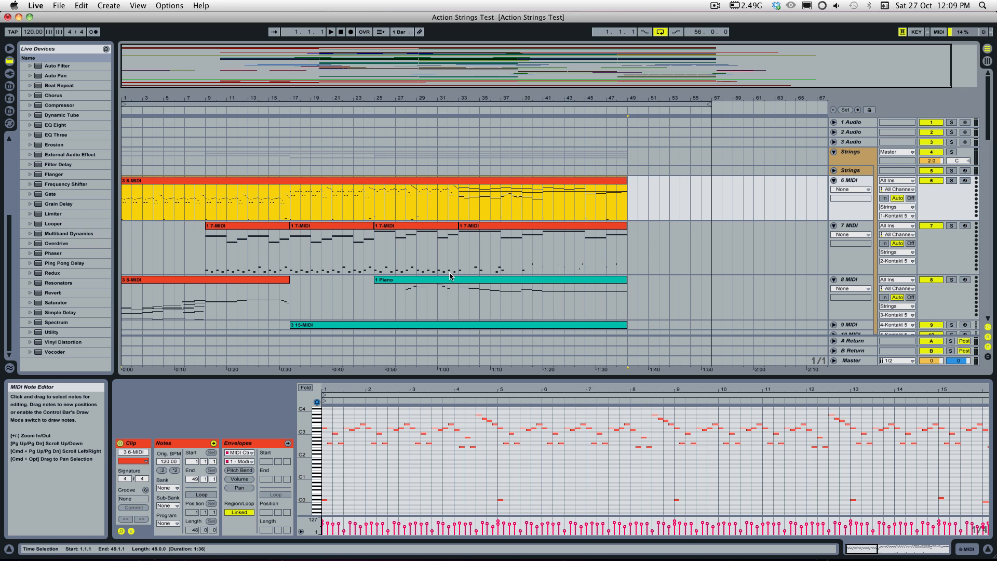
{"action": "left_click", "coordinate": [343, 32]}
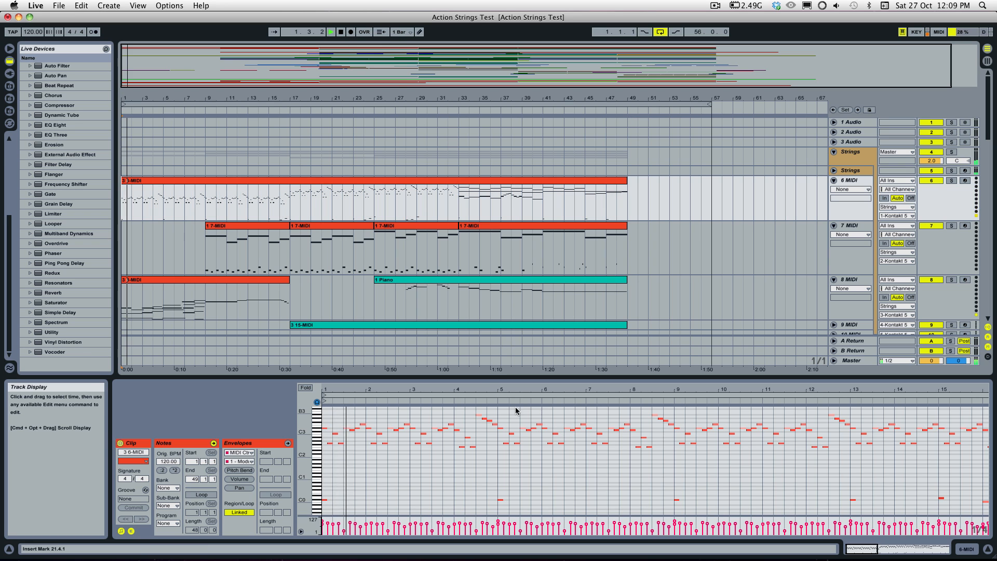
{"action": "left_click_drag", "start_coordinate": [476, 378], "coordinate": [475, 341]}
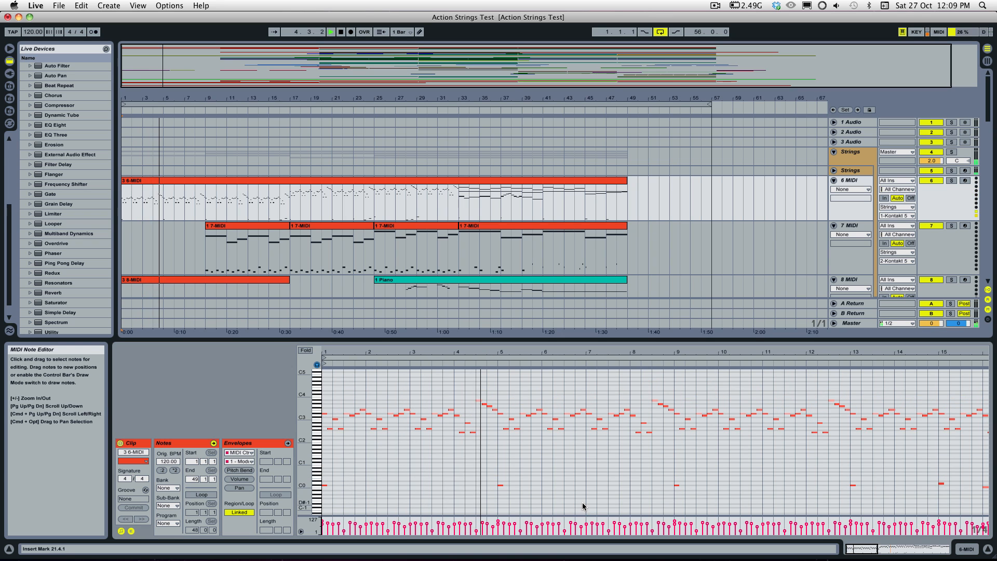
{"action": "scroll", "coordinate": [583, 505], "scroll_direction": "down", "scroll_amount": 2}
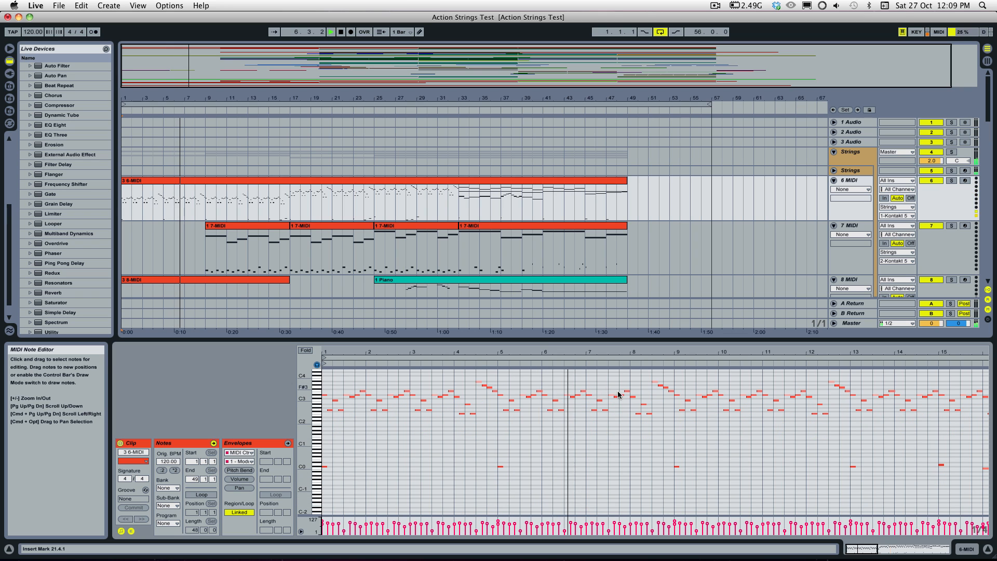
Step: Show the first 1 7-MIDI clip in the note editor during playback and examine its melody and low keyswitch notes
{"action": "left_click", "coordinate": [231, 230]}
{"action": "scroll", "coordinate": [425, 419], "scroll_direction": "down", "scroll_amount": 2}
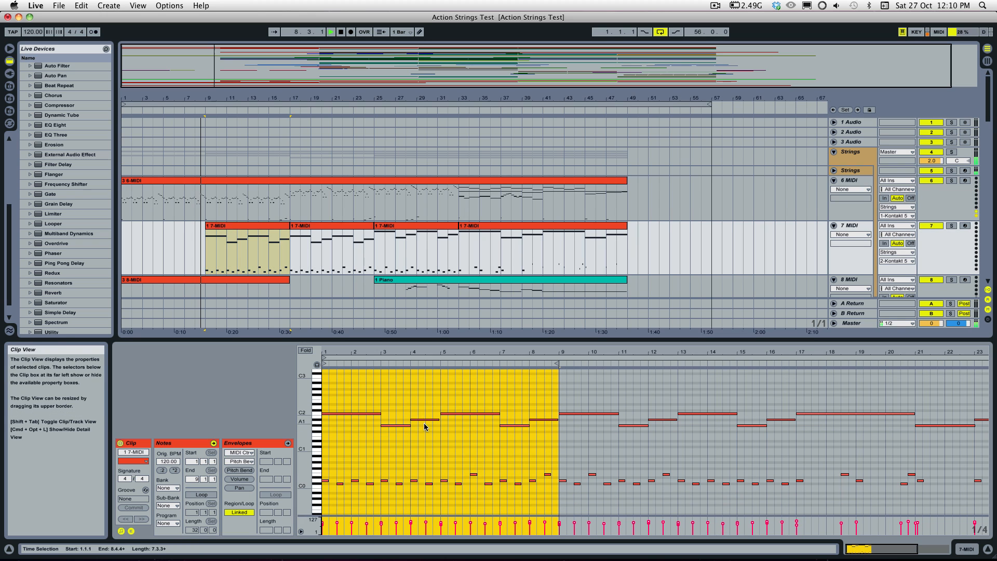
{"action": "left_click", "coordinate": [426, 426]}
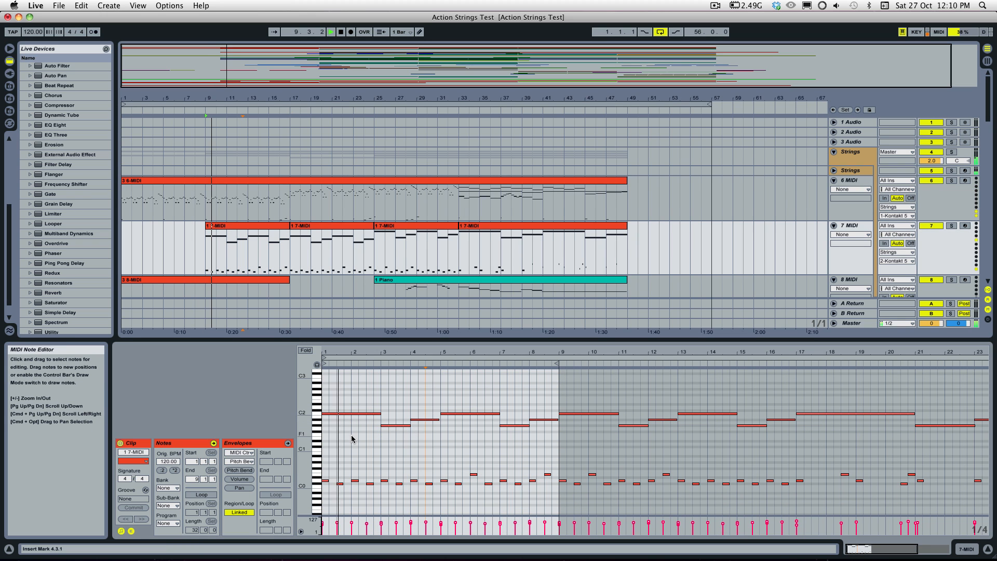
{"action": "scroll", "coordinate": [354, 443], "scroll_direction": "down", "scroll_amount": 1}
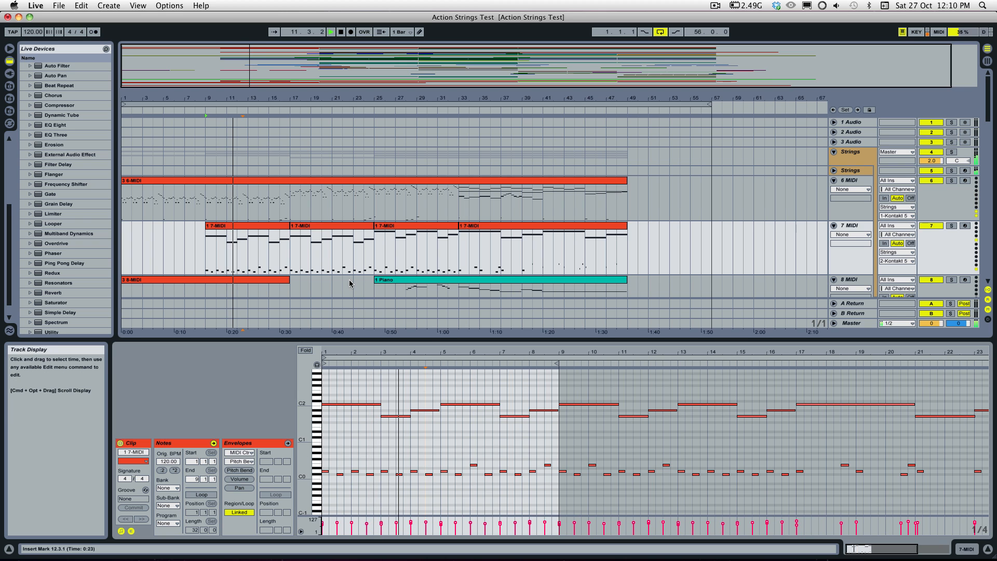
Step: Inspect the 7 15-MIDI clip on brass track 15 and the short clip at bar 20 on track 18
{"action": "left_click_drag", "start_coordinate": [359, 340], "coordinate": [358, 387]}
{"action": "scroll", "coordinate": [312, 285], "scroll_direction": "down", "scroll_amount": 2}
{"action": "scroll", "coordinate": [313, 284], "scroll_direction": "down", "scroll_amount": 7}
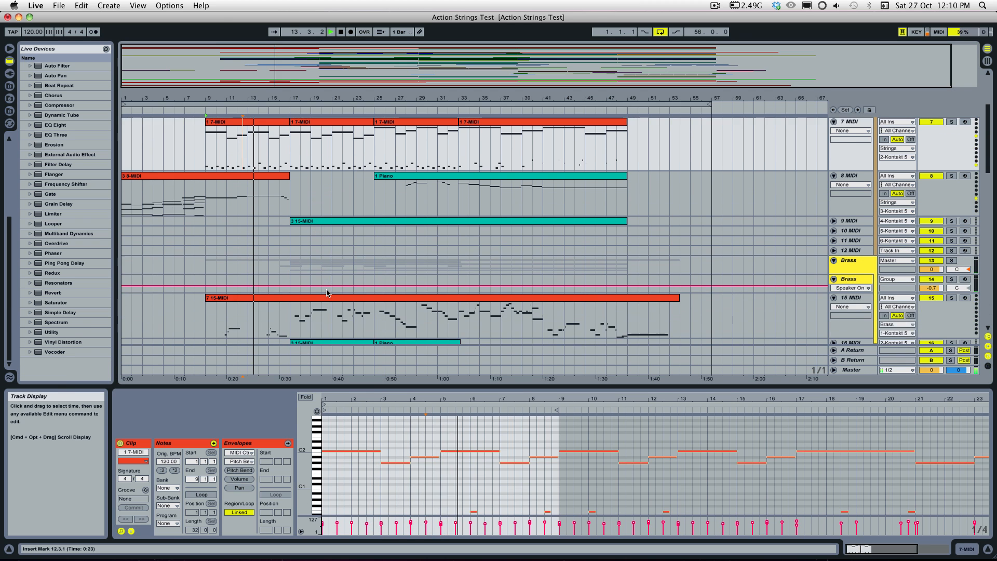
{"action": "scroll", "coordinate": [328, 292], "scroll_direction": "down", "scroll_amount": 1}
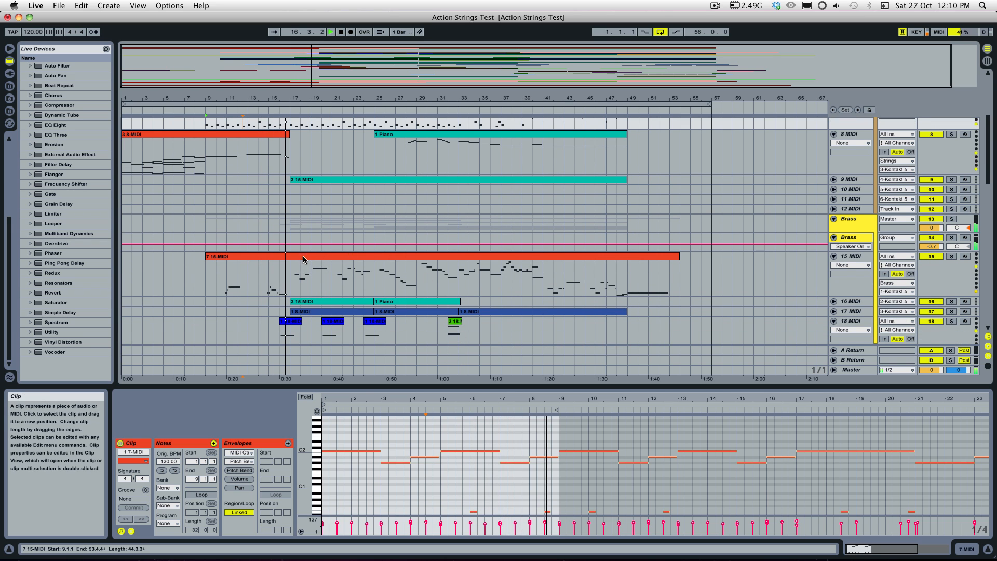
{"action": "left_click", "coordinate": [348, 297]}
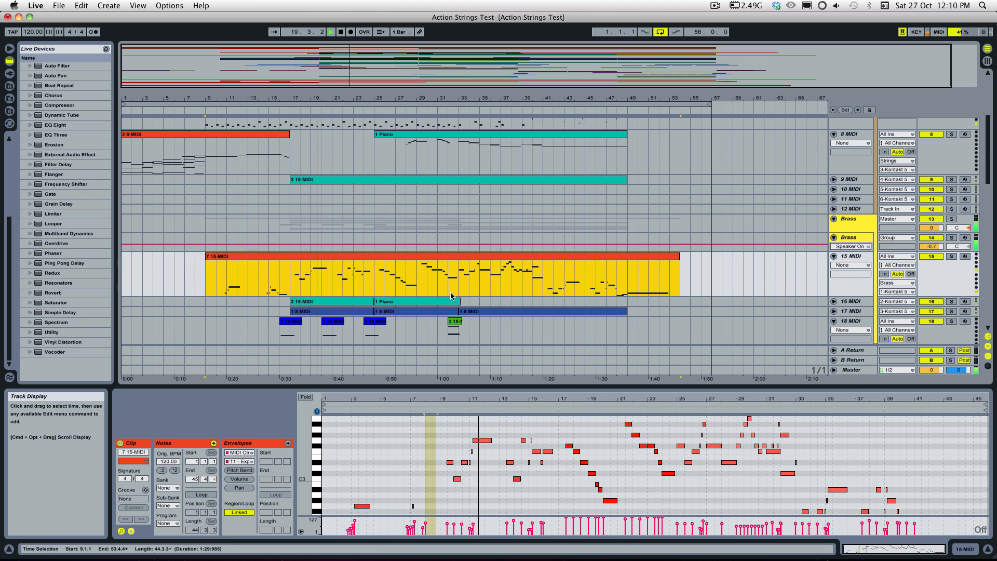
{"action": "scroll", "coordinate": [450, 296], "scroll_direction": "down", "scroll_amount": 1}
{"action": "scroll", "coordinate": [451, 296], "scroll_direction": "down", "scroll_amount": 1}
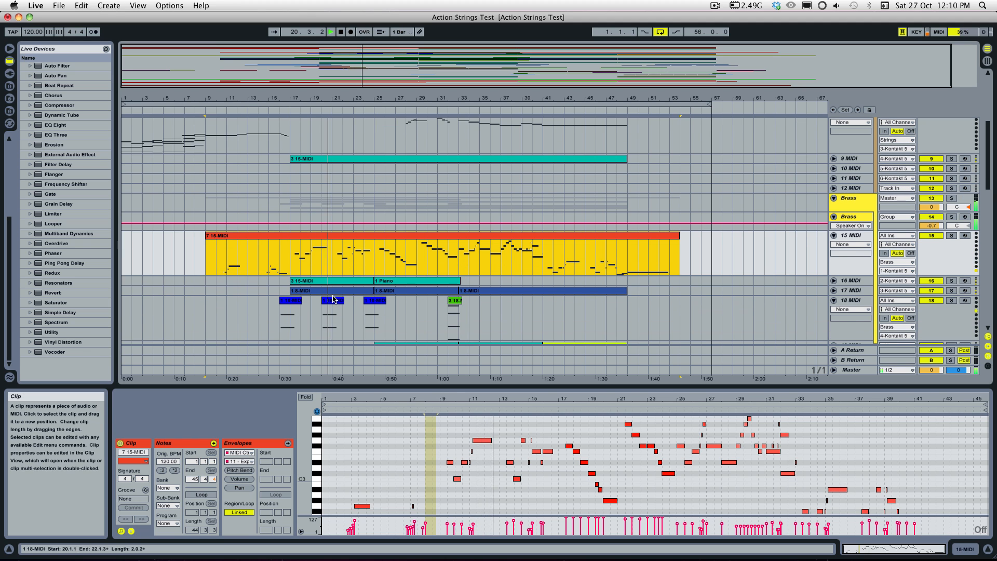
{"action": "left_click", "coordinate": [333, 319]}
{"action": "scroll", "coordinate": [362, 260], "scroll_direction": "up", "scroll_amount": 10}
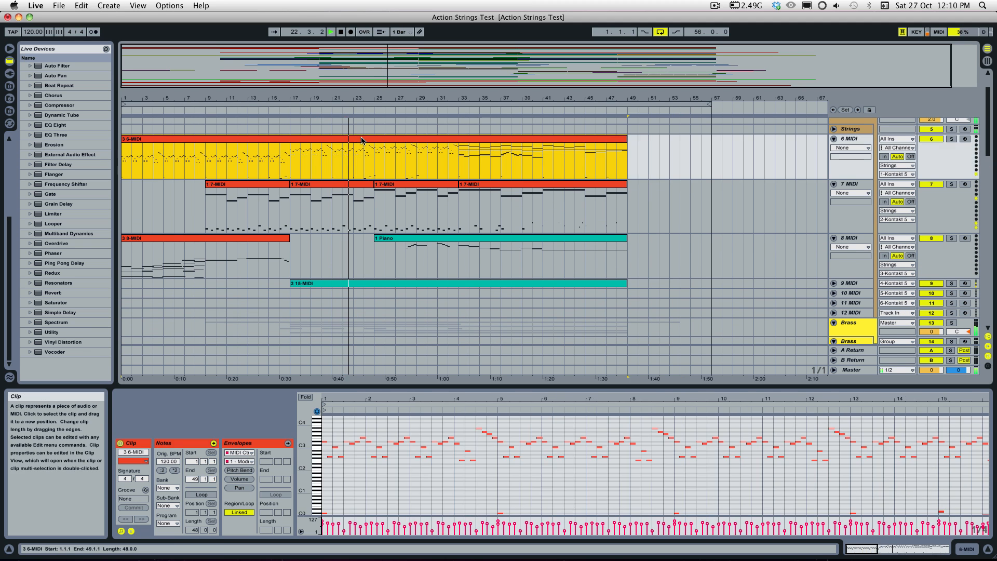
Step: Examine the 3 6-MIDI clip's notes from about bar 21 through bar 42 in an enlarged note editor during playback
{"action": "left_click", "coordinate": [368, 156]}
{"action": "left_click_drag", "start_coordinate": [862, 549], "coordinate": [905, 549]}
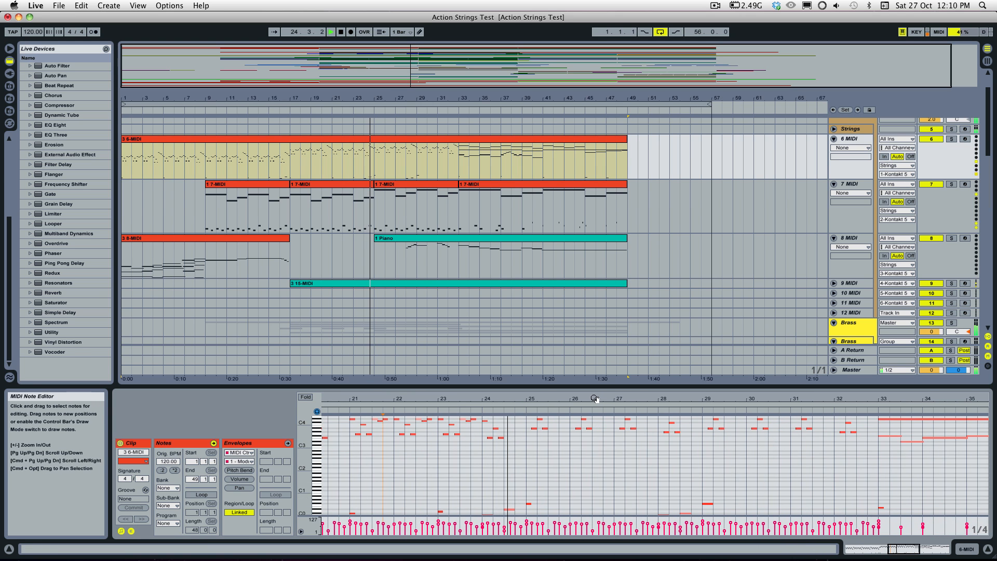
{"action": "left_click_drag", "start_coordinate": [584, 386], "coordinate": [577, 285]}
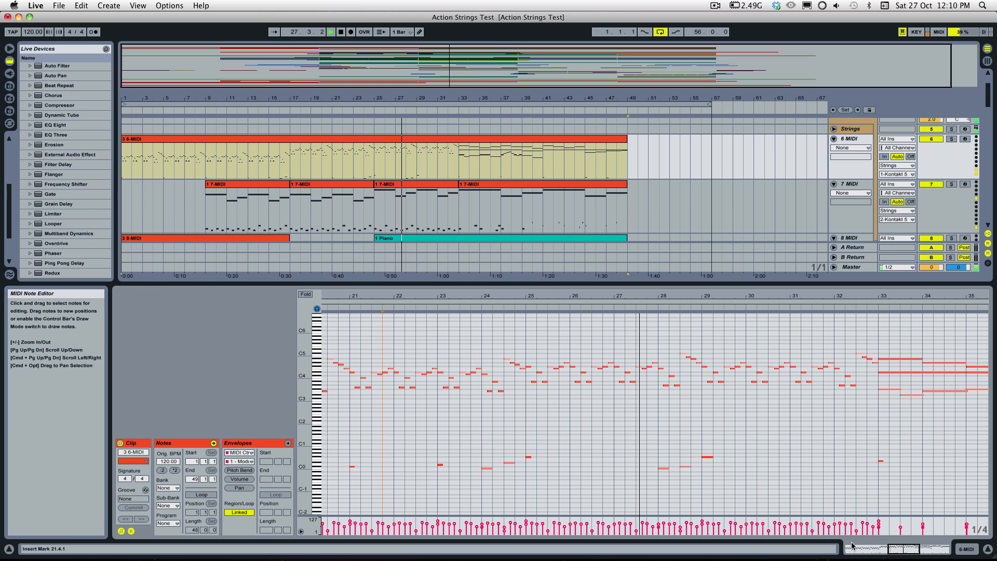
{"action": "left_click_drag", "start_coordinate": [904, 549], "coordinate": [928, 550]}
{"action": "left_click_drag", "start_coordinate": [298, 419], "coordinate": [300, 417]}
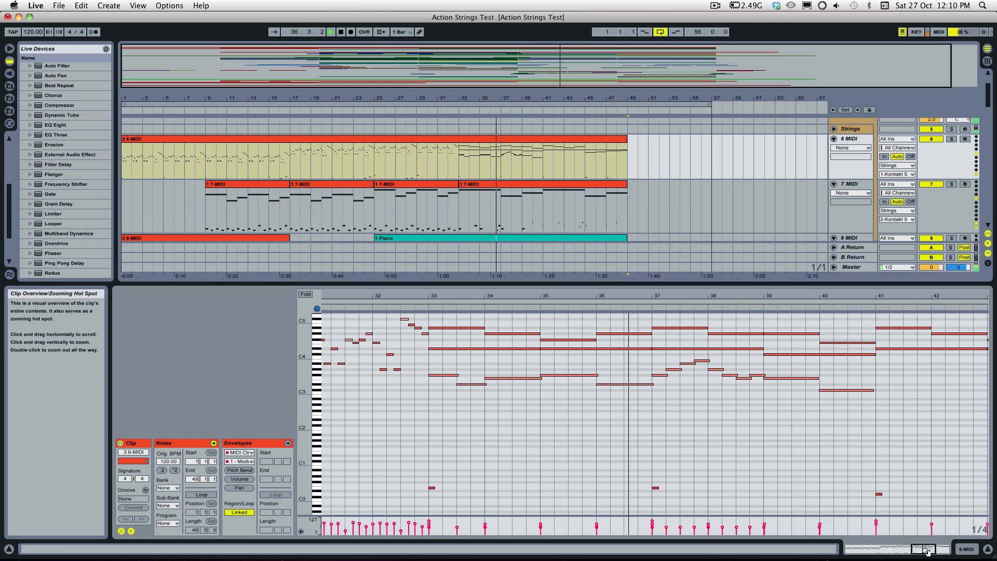
Step: Turn on Follow for playback, reduce the height of the note editor, and stop playback when the piece ends
{"action": "key", "text": "super+f"}
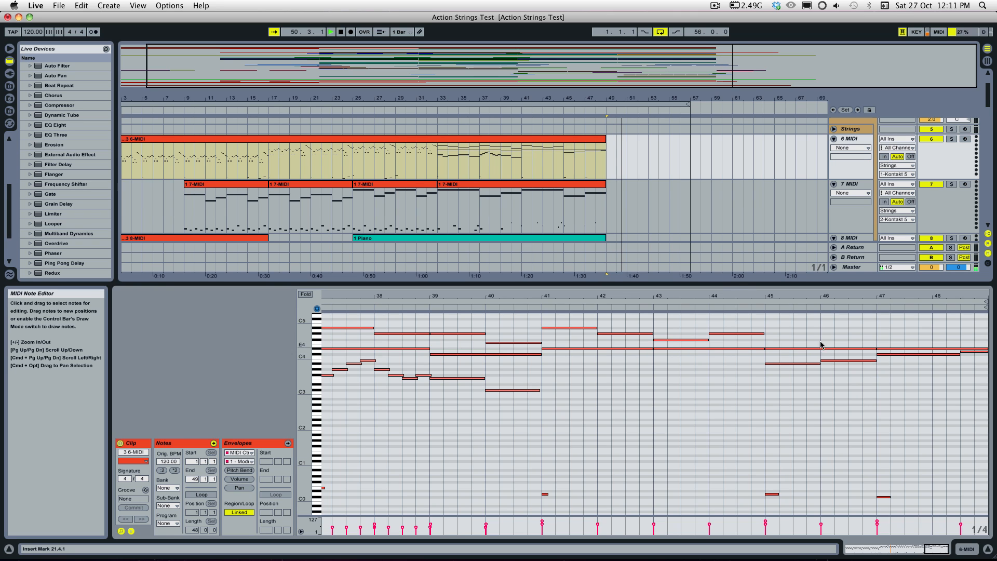
{"action": "left_click_drag", "start_coordinate": [732, 283], "coordinate": [745, 357]}
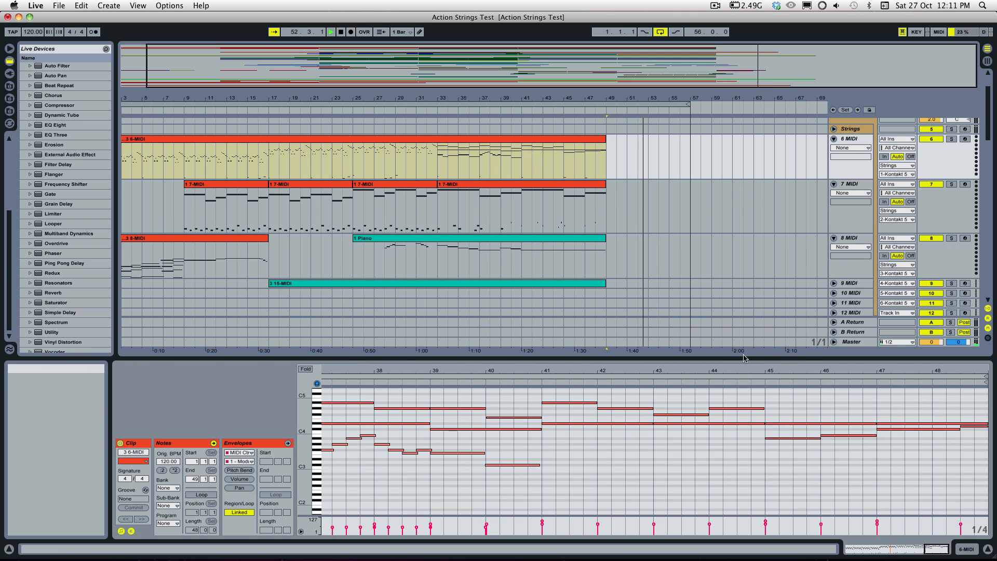
{"action": "key", "text": "space"}
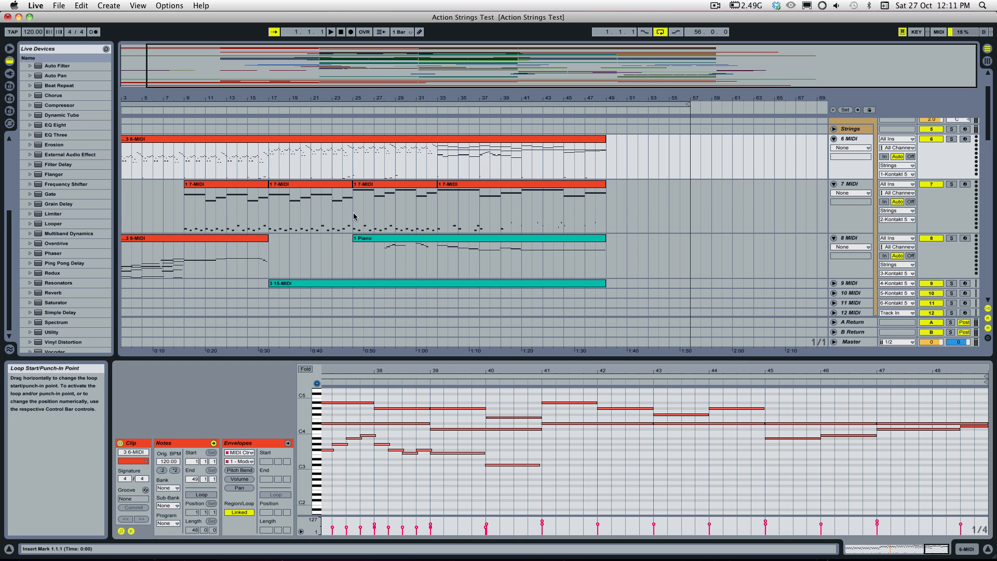
Step: Zoom the arrangement to roughly its first 43 bars and open the Kontakt 5 plug-in window from the Strings track
{"action": "left_click_drag", "start_coordinate": [368, 357], "coordinate": [367, 364]}
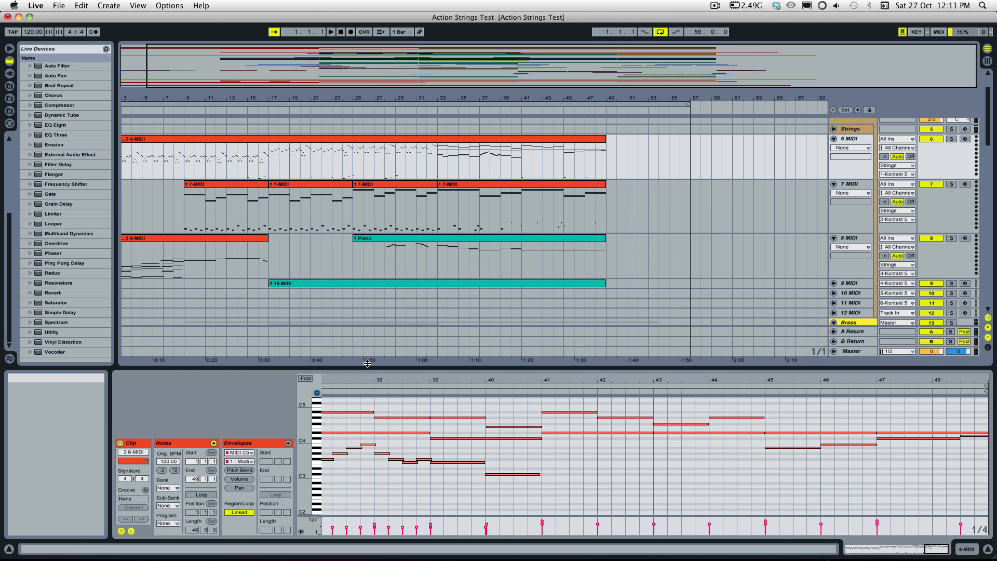
{"action": "left_click_drag", "start_coordinate": [286, 64], "coordinate": [286, 83]}
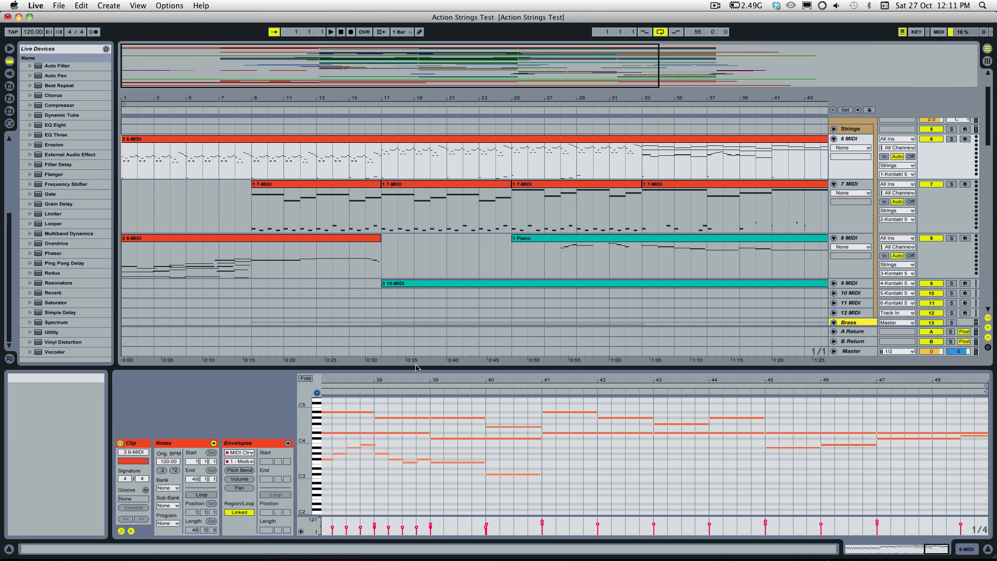
{"action": "left_click_drag", "start_coordinate": [417, 367], "coordinate": [417, 432]}
{"action": "left_click", "coordinate": [398, 313]}
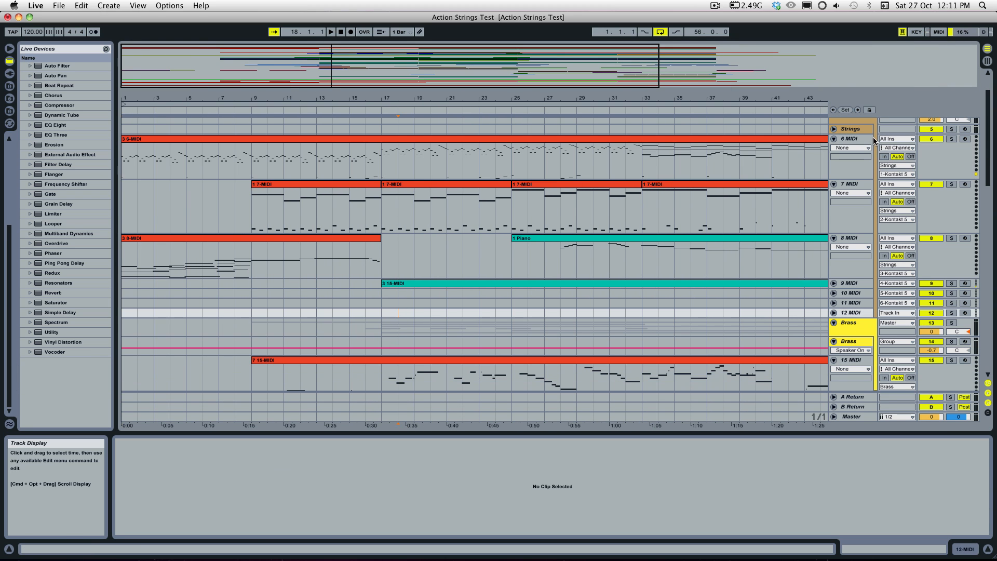
{"action": "left_click", "coordinate": [862, 130]}
{"action": "double_click", "coordinate": [861, 130]}
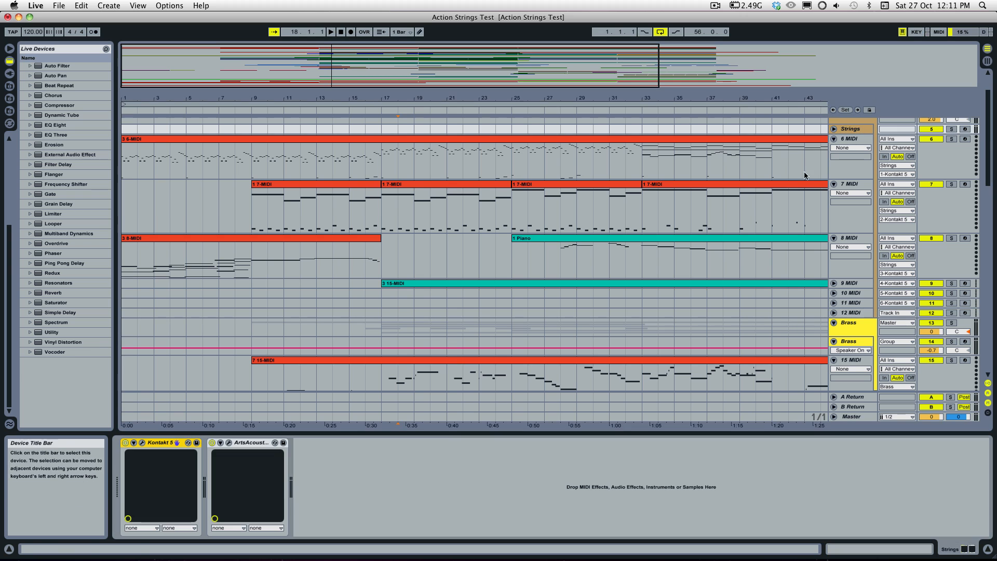
{"action": "left_click", "coordinate": [142, 445]}
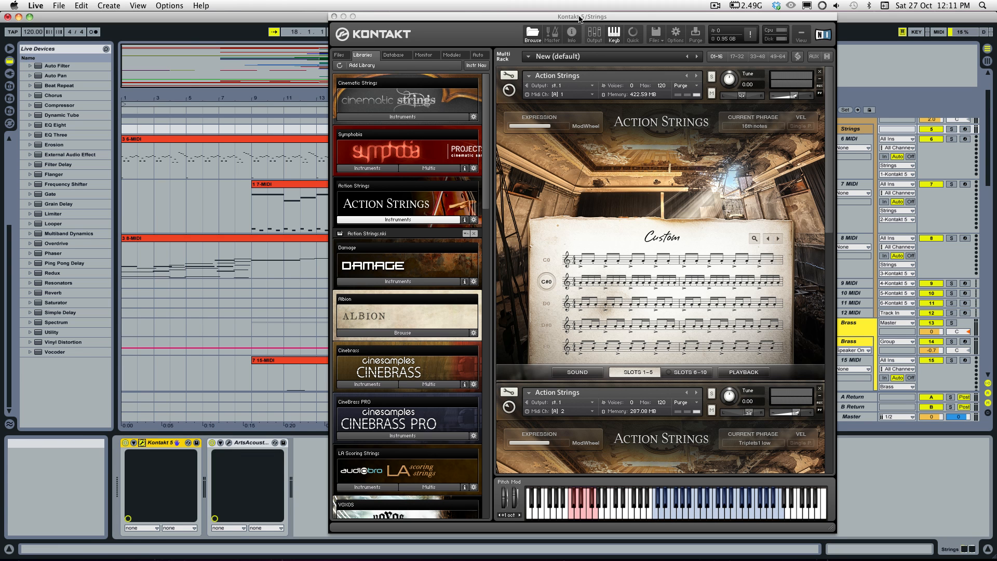
Step: Move the Kontakt window clear of the mixer controls and solo the 6 MIDI and 7 MIDI tracks
{"action": "left_click_drag", "start_coordinate": [580, 12], "coordinate": [415, 12]}
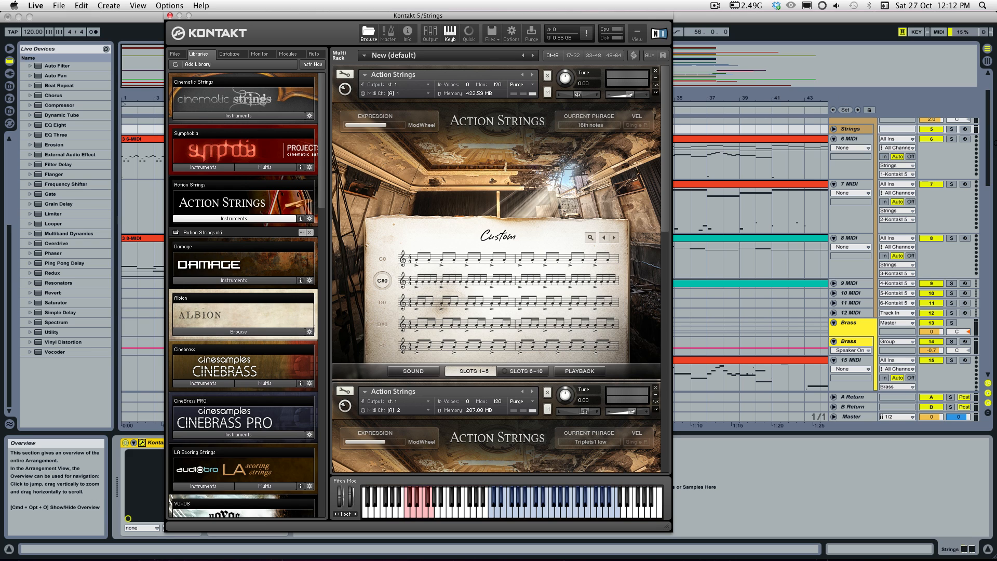
{"action": "left_click", "coordinate": [952, 139]}
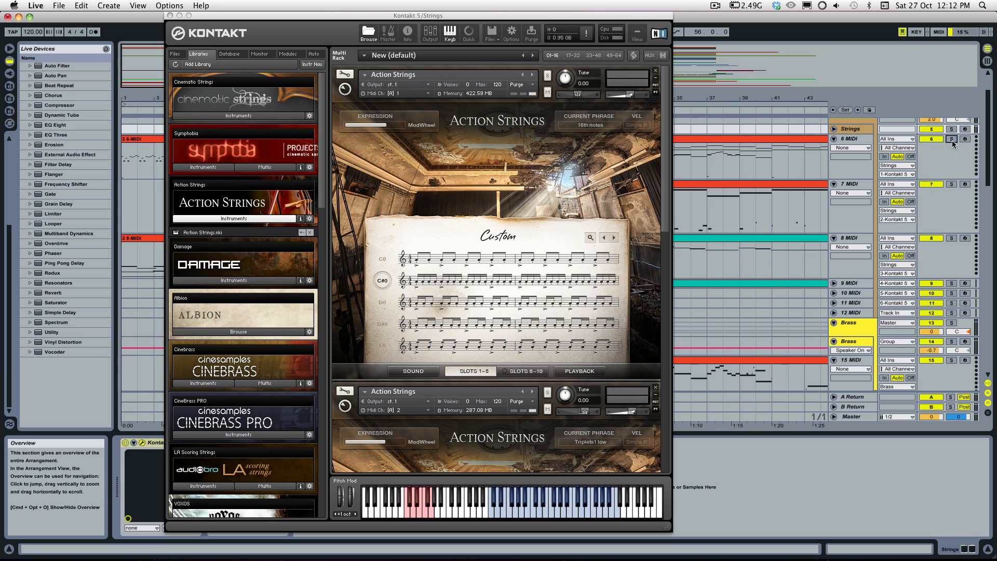
{"action": "left_click", "coordinate": [952, 185], "text": "super"}
{"action": "left_click_drag", "start_coordinate": [224, 16], "coordinate": [226, 19]}
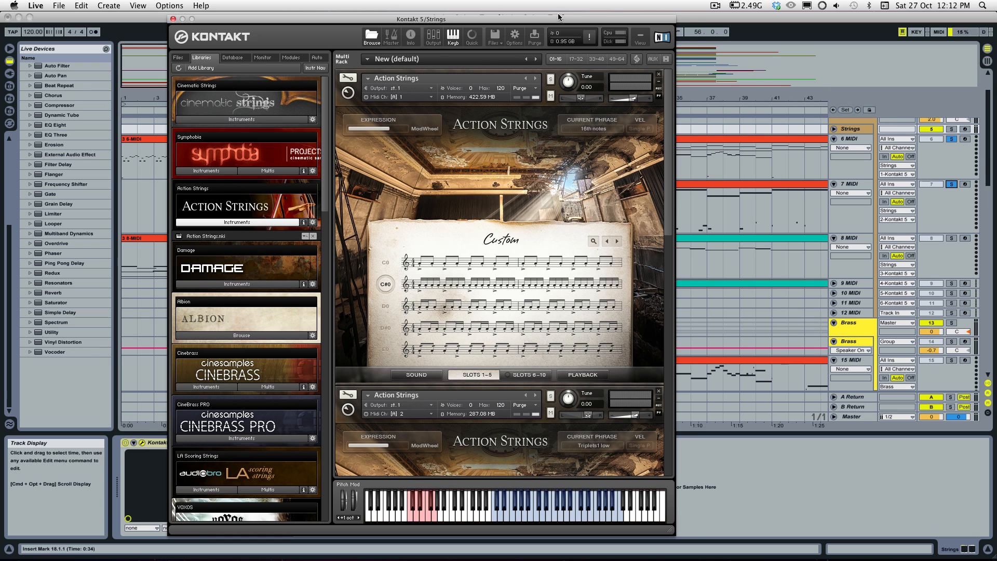
Step: Examine phrase slots 1–5 of the first Action Strings instrument and reveal the second instance below it
{"action": "left_click_drag", "start_coordinate": [558, 17], "coordinate": [596, 15]}
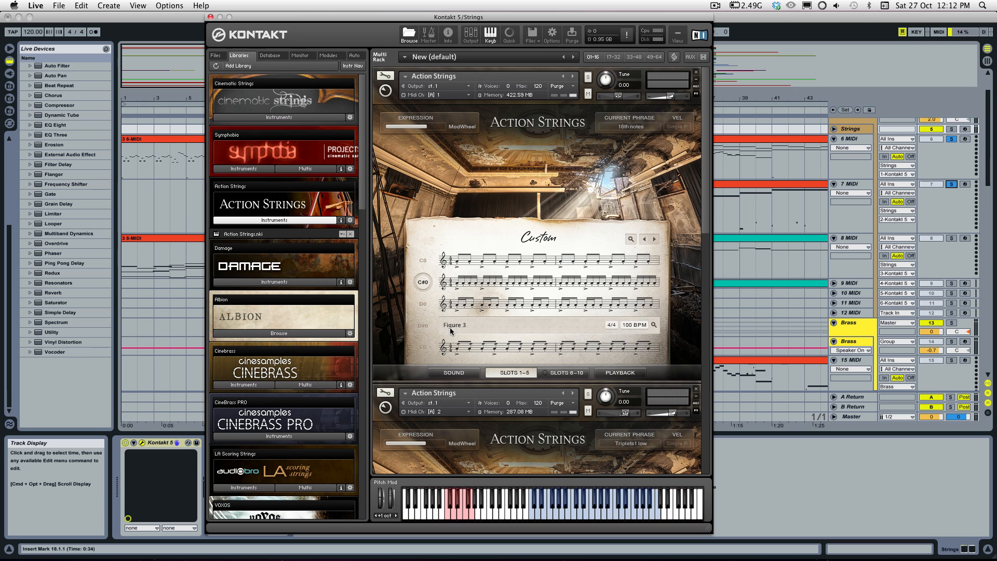
{"action": "mouse_move", "coordinate": [459, 353]}
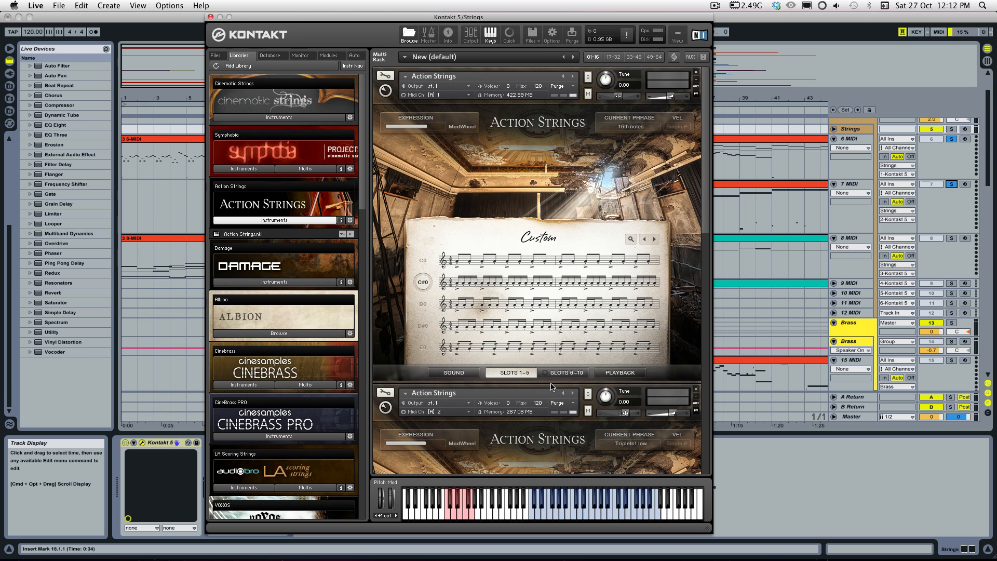
{"action": "left_click_drag", "start_coordinate": [705, 212], "coordinate": [706, 232]}
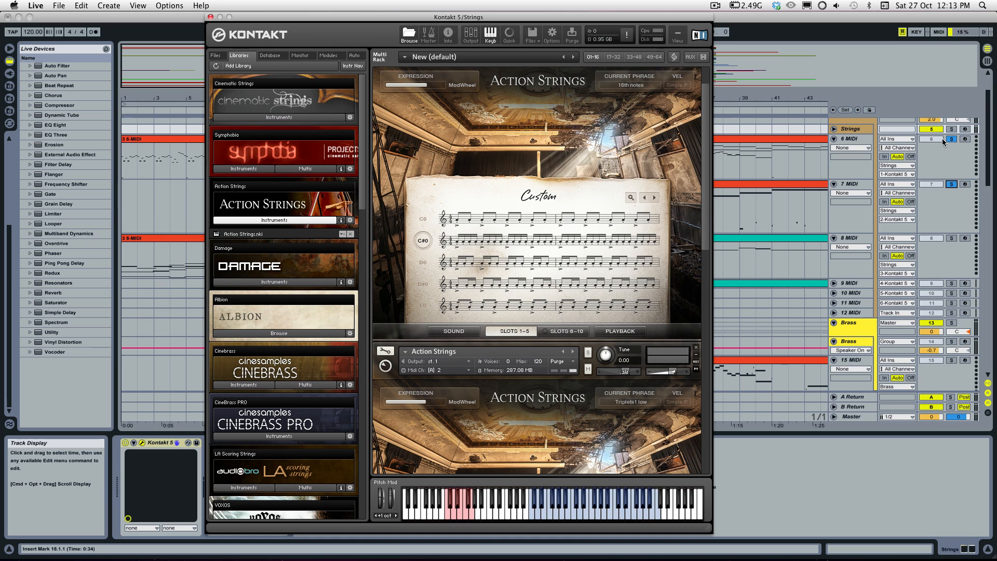
Step: Open the 6-MIDI clip, enlarge its note editor, and show the clip from bar 1
{"action": "double_click", "coordinate": [136, 139]}
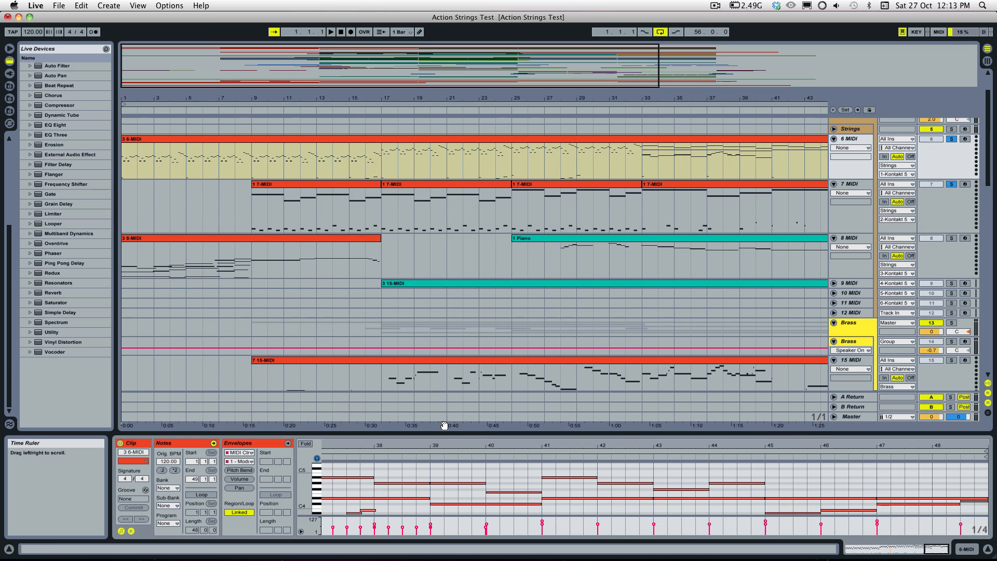
{"action": "left_click_drag", "start_coordinate": [444, 425], "coordinate": [445, 327]}
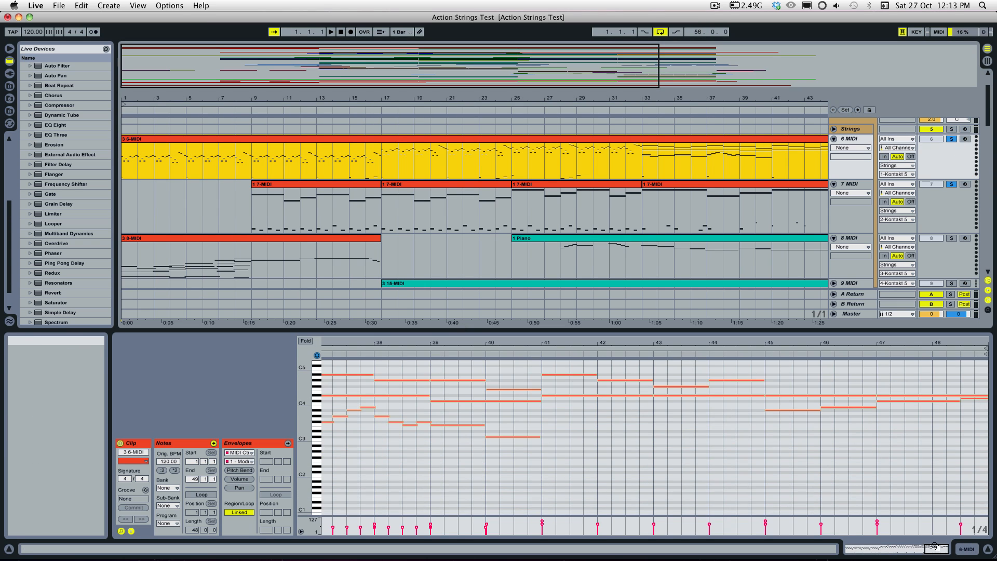
{"action": "left_click_drag", "start_coordinate": [935, 546], "coordinate": [857, 548]}
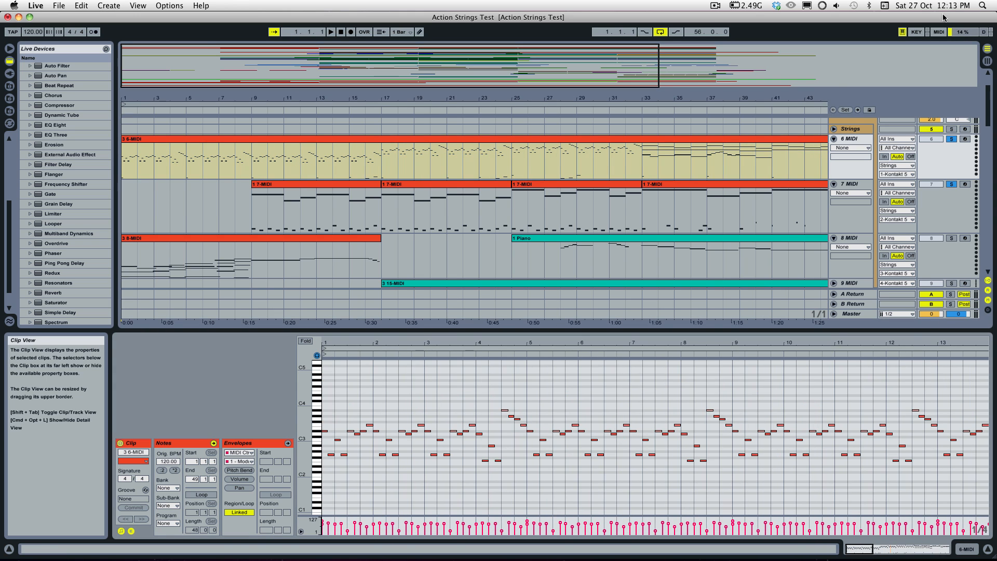
Step: Bring up the Strings track's Kontakt window and arm the 6 MIDI track for recording
{"action": "left_click", "coordinate": [850, 129]}
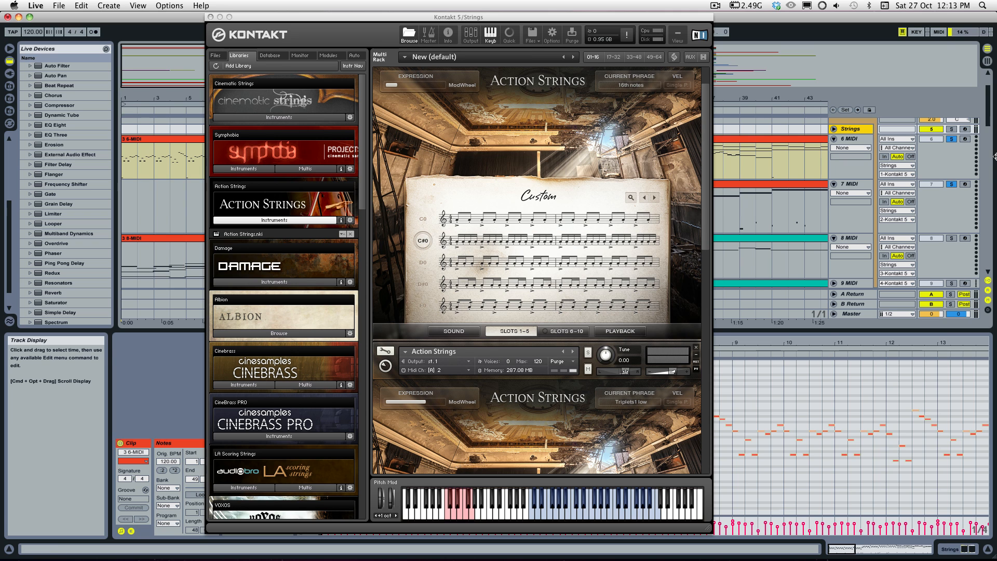
{"action": "left_click", "coordinate": [852, 131]}
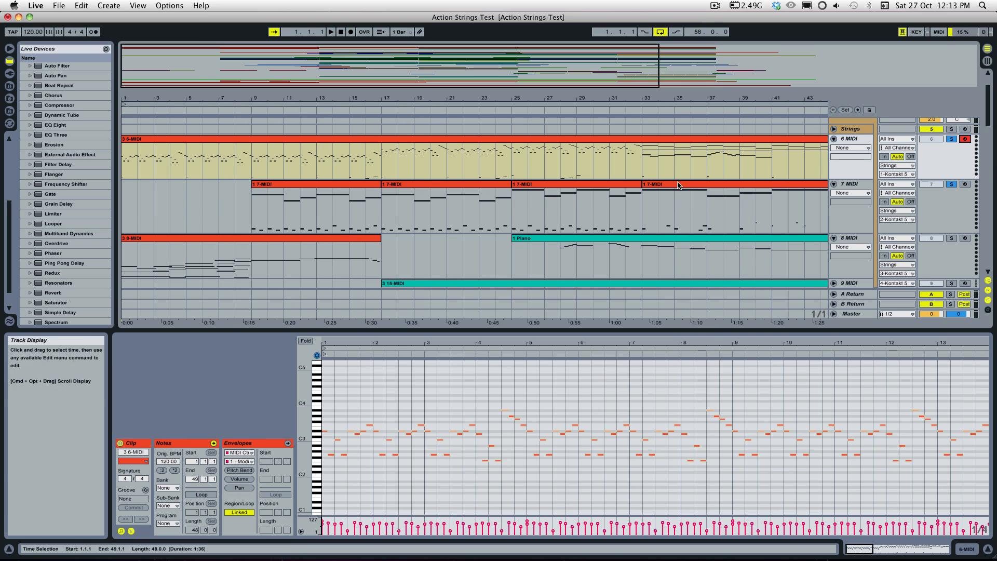
{"action": "left_click", "coordinate": [852, 130]}
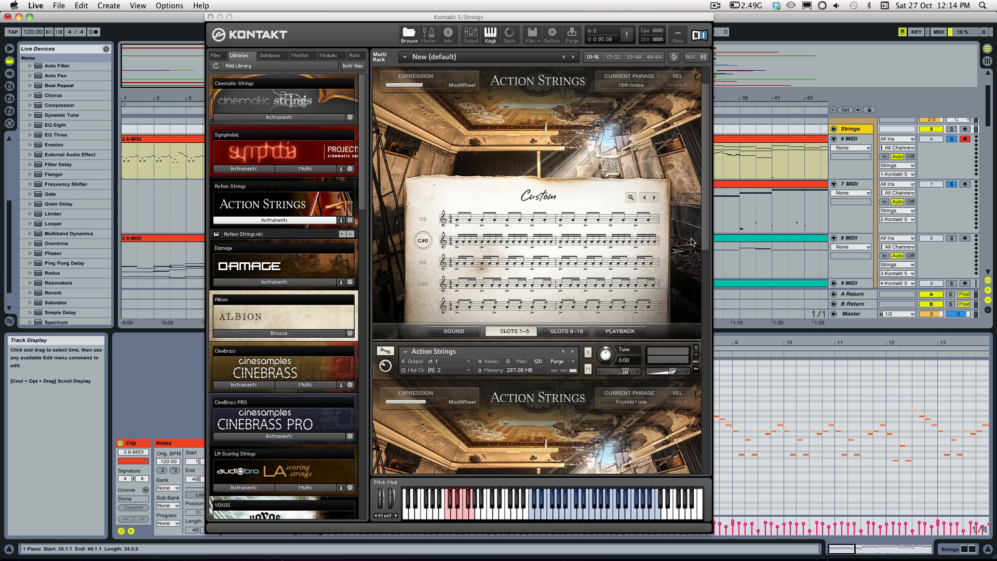
Step: Close the Kontakt window and examine the 6-MIDI clip's melody notes and the low trigger notes around C0
{"action": "left_click", "coordinate": [210, 17]}
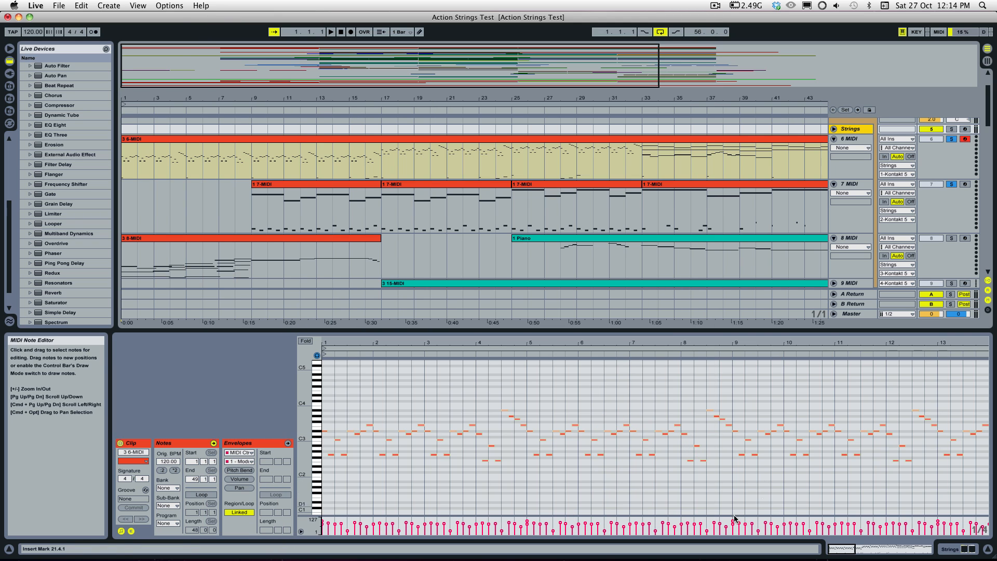
{"action": "left_click", "coordinate": [578, 508]}
{"action": "left_click_drag", "start_coordinate": [305, 457], "coordinate": [324, 455]}
{"action": "left_click_drag", "start_coordinate": [315, 401], "coordinate": [316, 414]}
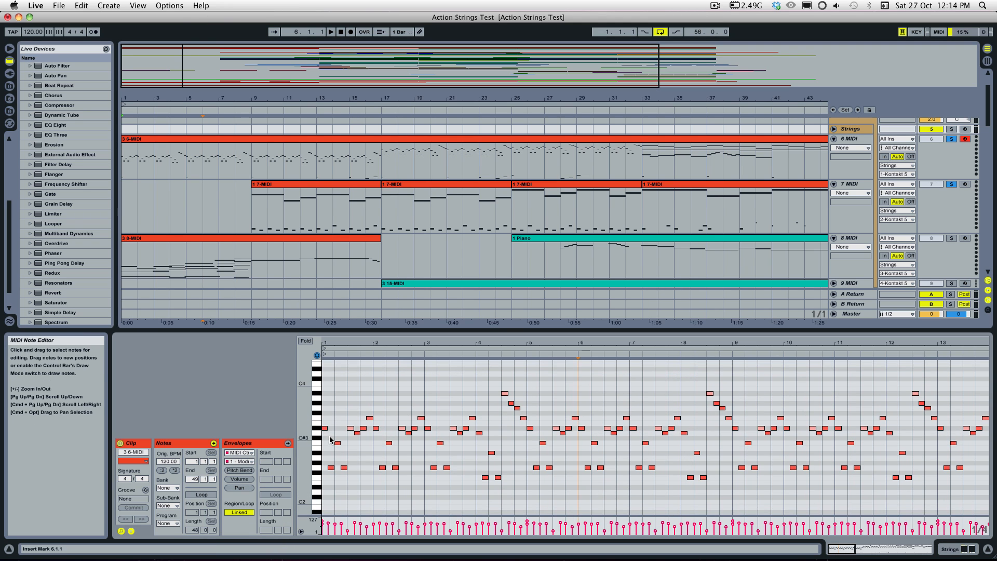
{"action": "scroll", "coordinate": [376, 468], "scroll_direction": "down", "scroll_amount": 1}
{"action": "left_click_drag", "start_coordinate": [307, 449], "coordinate": [299, 437]}
{"action": "scroll", "coordinate": [352, 444], "scroll_direction": "down", "scroll_amount": 5}
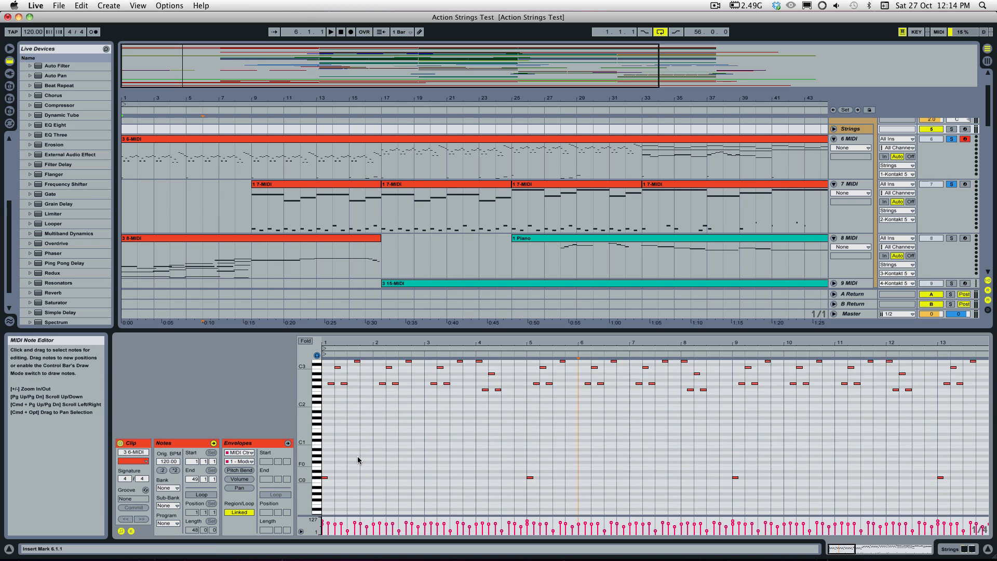
{"action": "scroll", "coordinate": [357, 462], "scroll_direction": "up", "scroll_amount": 6}
{"action": "scroll", "coordinate": [336, 500], "scroll_direction": "down", "scroll_amount": 6}
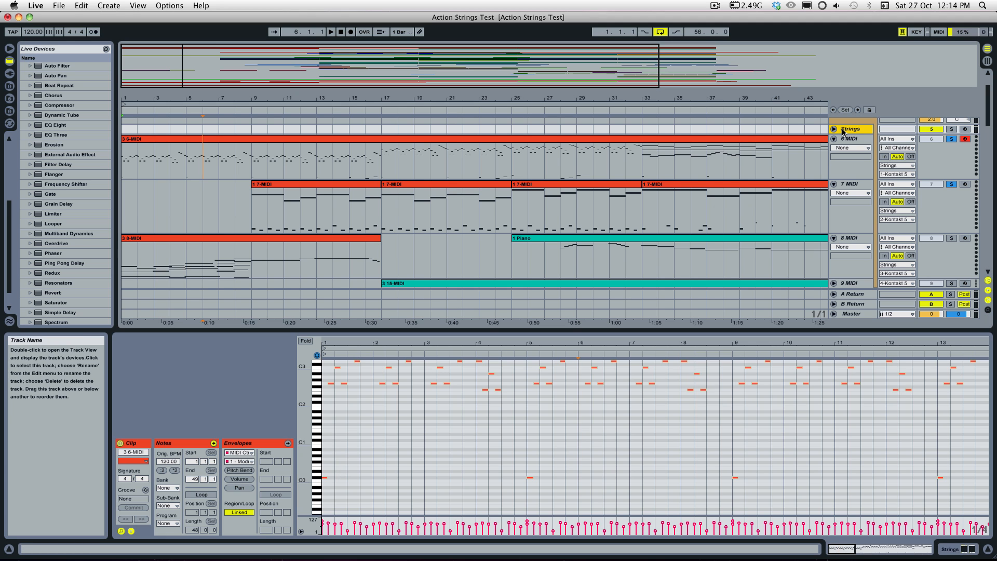
Step: Open Kontakt 5 from the Strings track to view its phrase slots, and reopen the 6-MIDI clip
{"action": "double_click", "coordinate": [867, 130]}
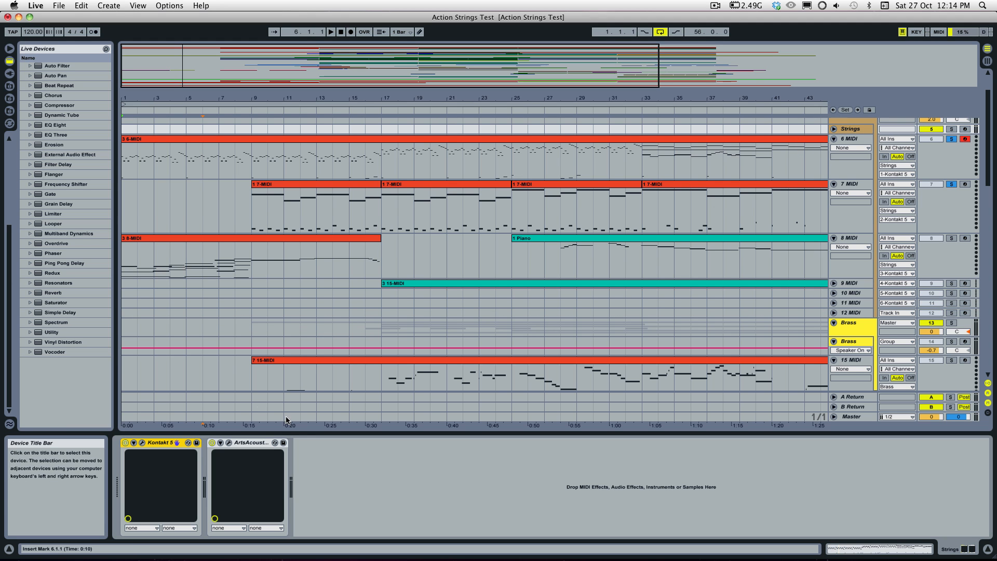
{"action": "left_click", "coordinate": [141, 442]}
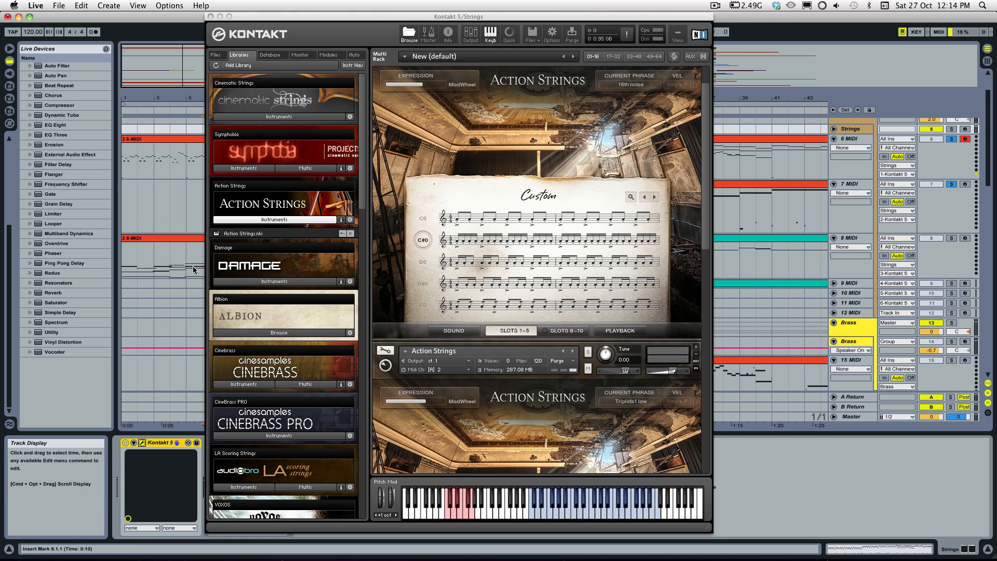
{"action": "left_click", "coordinate": [163, 192]}
{"action": "double_click", "coordinate": [161, 140]}
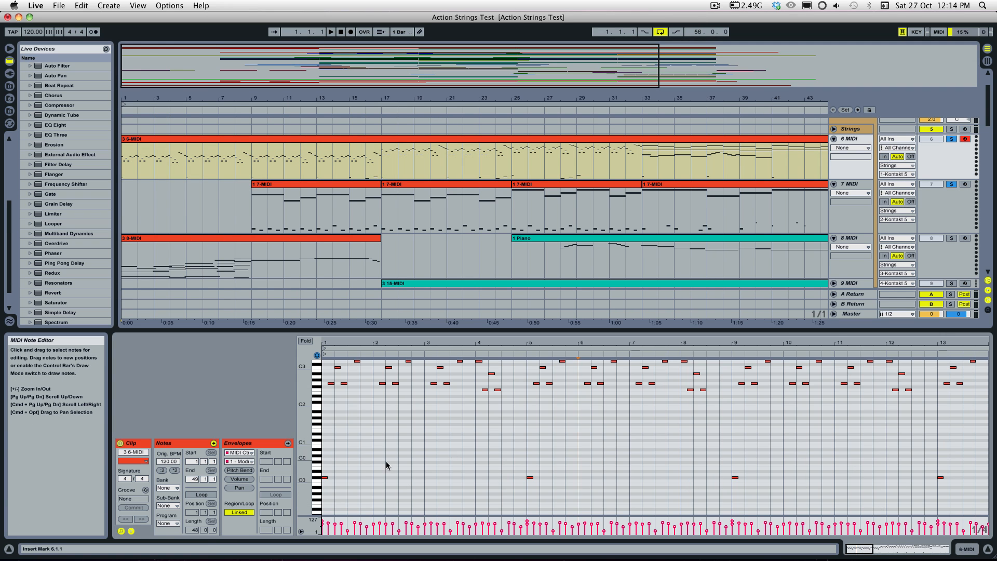
Step: Fit both the melody and the C0 trigger notes in the note editor, and play the opening bars
{"action": "left_click", "coordinate": [326, 484]}
{"action": "left_click", "coordinate": [823, 451]}
{"action": "scroll", "coordinate": [571, 441], "scroll_direction": "up", "scroll_amount": 2}
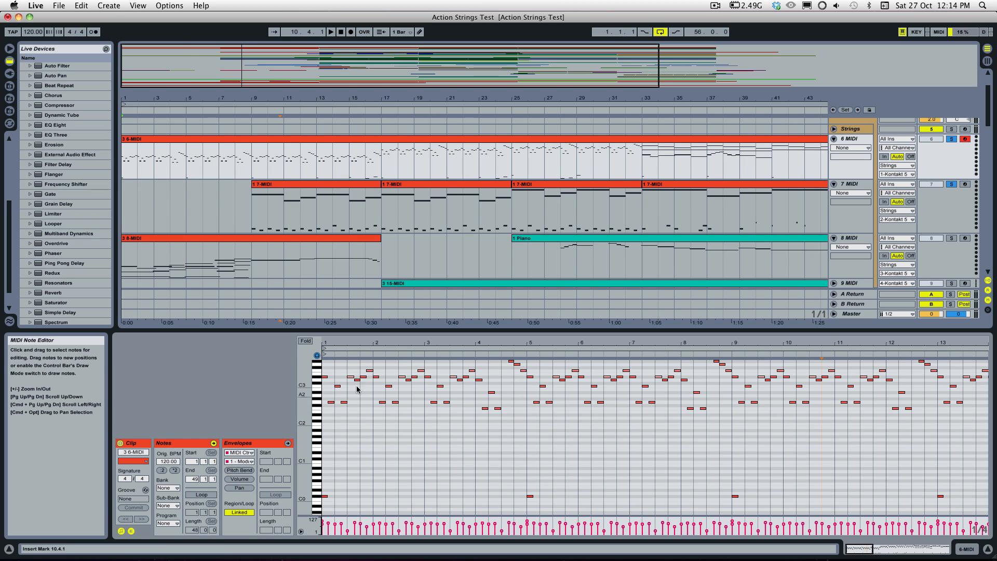
{"action": "scroll", "coordinate": [404, 468], "scroll_direction": "up", "scroll_amount": 2}
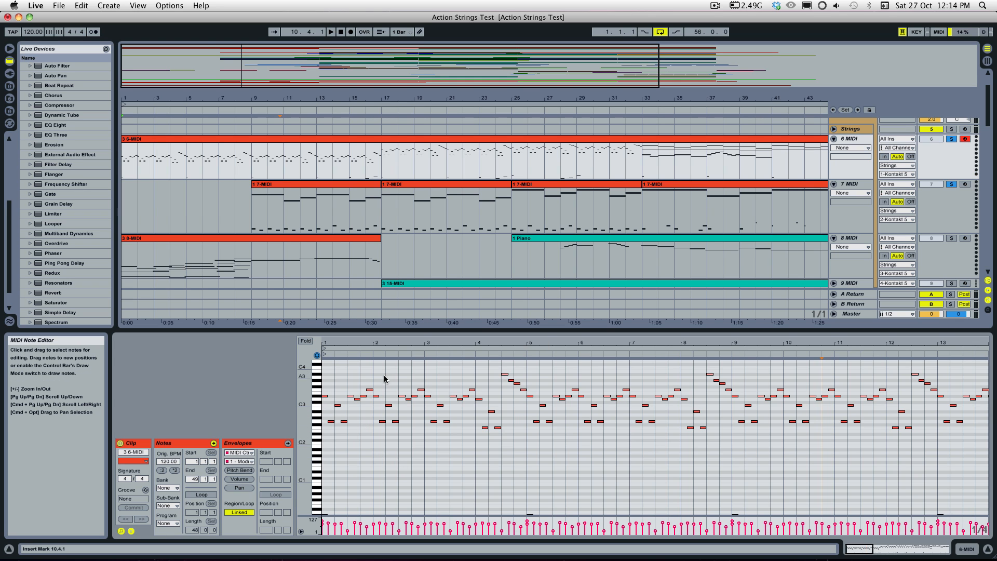
{"action": "left_click_drag", "start_coordinate": [305, 424], "coordinate": [300, 425]}
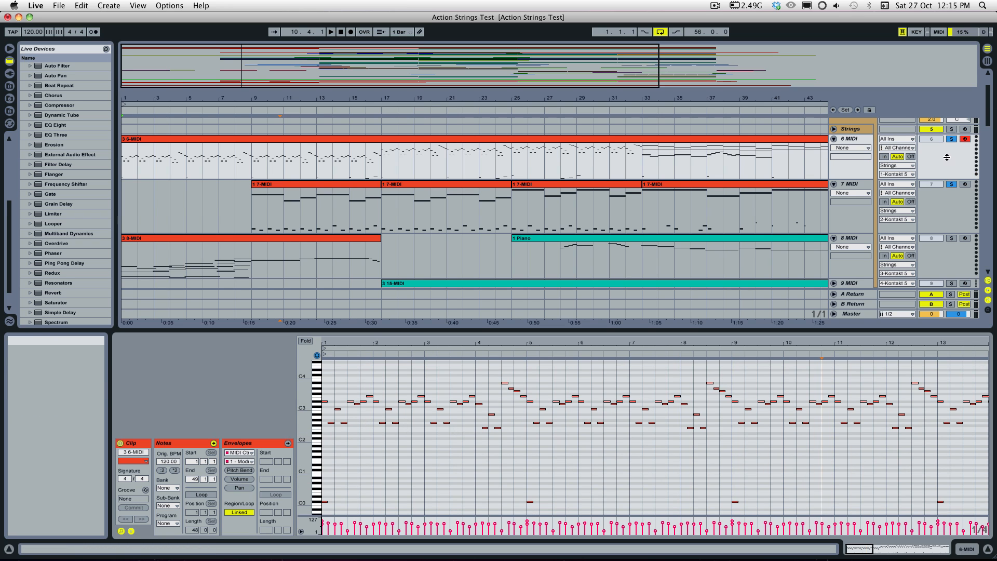
{"action": "key", "text": "space"}
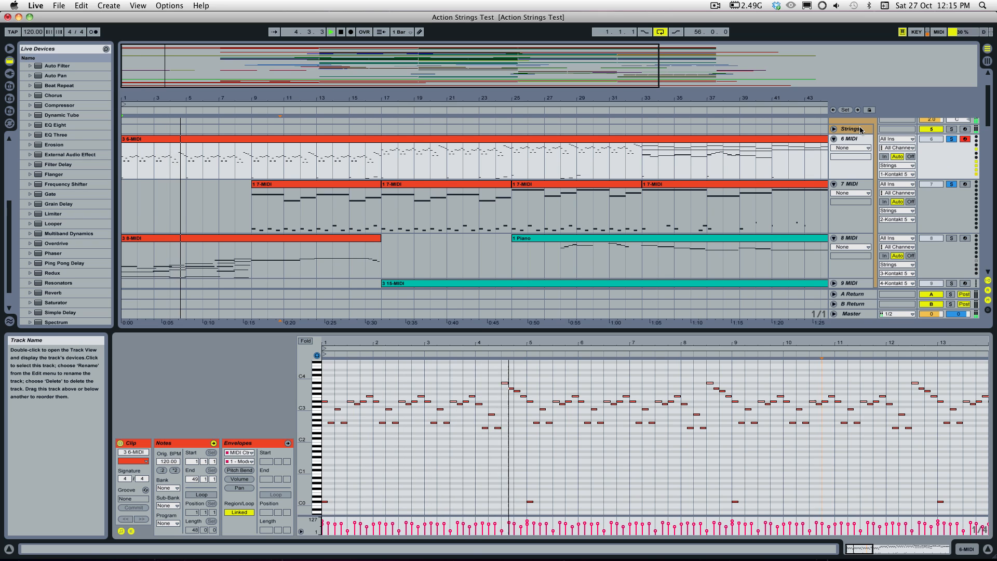
{"action": "key", "text": "space"}
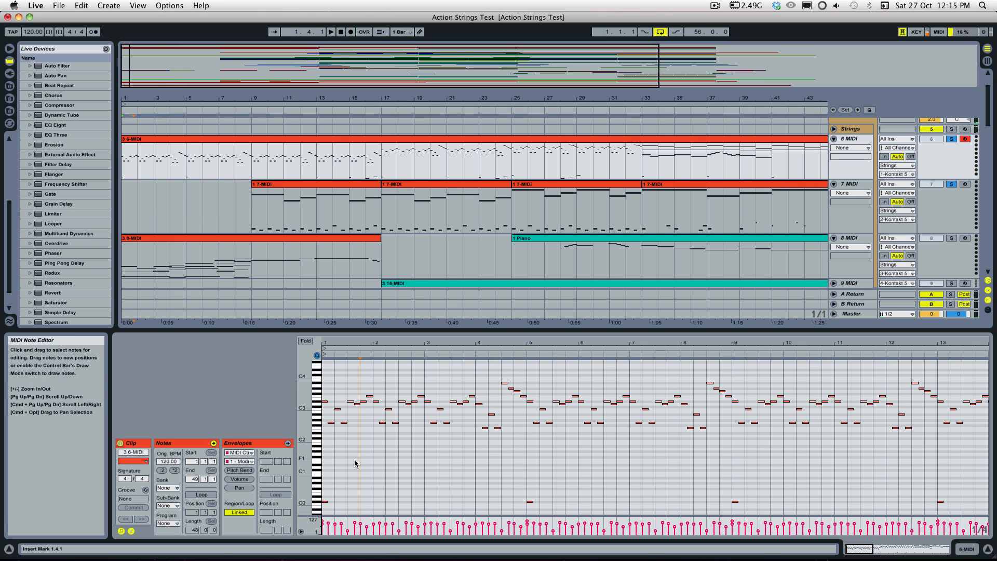
Step: Set the note editor's fixed grid to 1/16
{"action": "left_click", "coordinate": [354, 460]}
{"action": "right_click", "coordinate": [355, 459]}
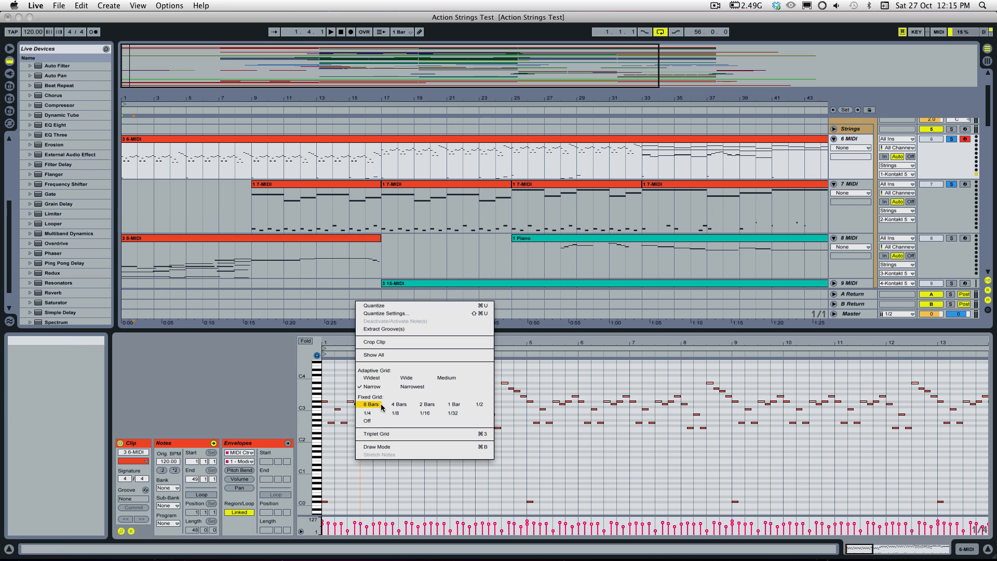
{"action": "left_click", "coordinate": [409, 415]}
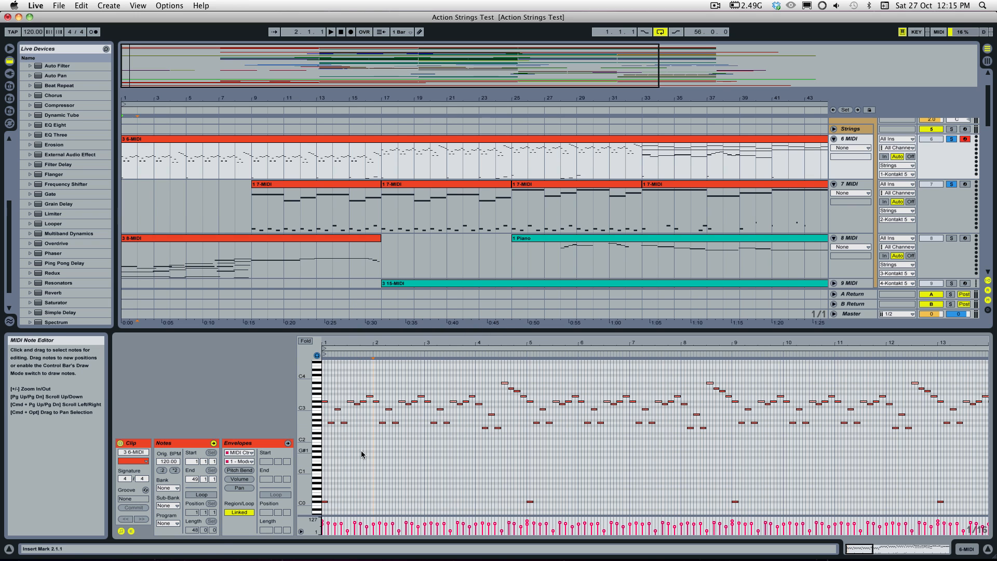
Step: Try changing the length of all notes in the 6-MIDI clip on the 1/16 grid, and restore their original lengths
{"action": "key", "text": "super+a"}
{"action": "left_click_drag", "start_coordinate": [346, 424], "coordinate": [343, 423]}
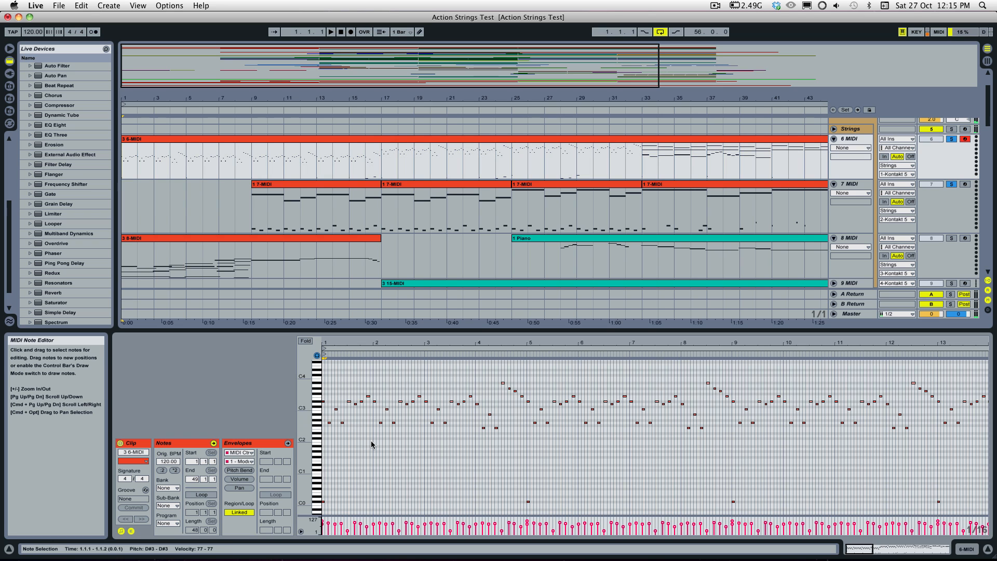
{"action": "key", "text": "Right"}
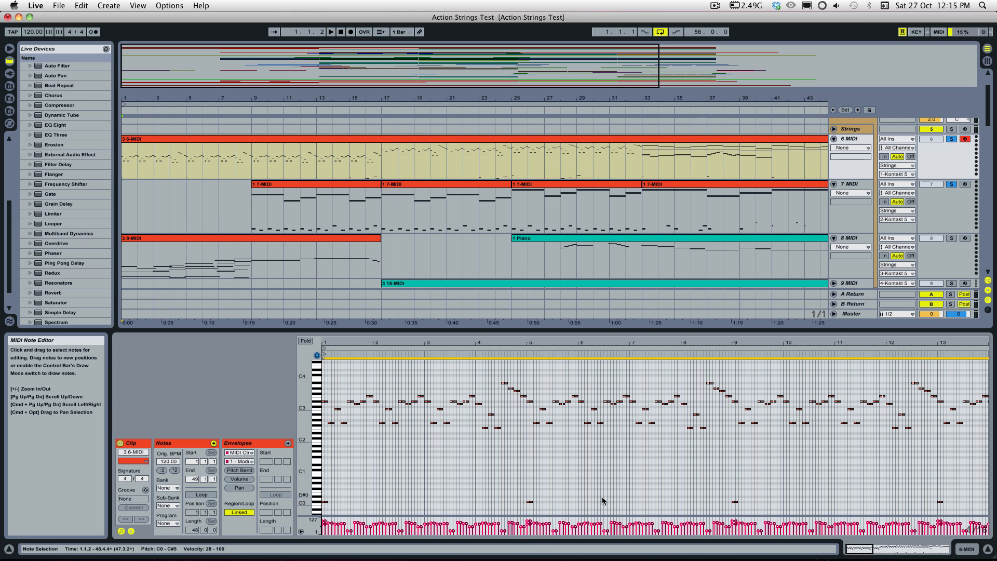
{"action": "key", "text": "Left"}
{"action": "key", "text": "shift+Right"}
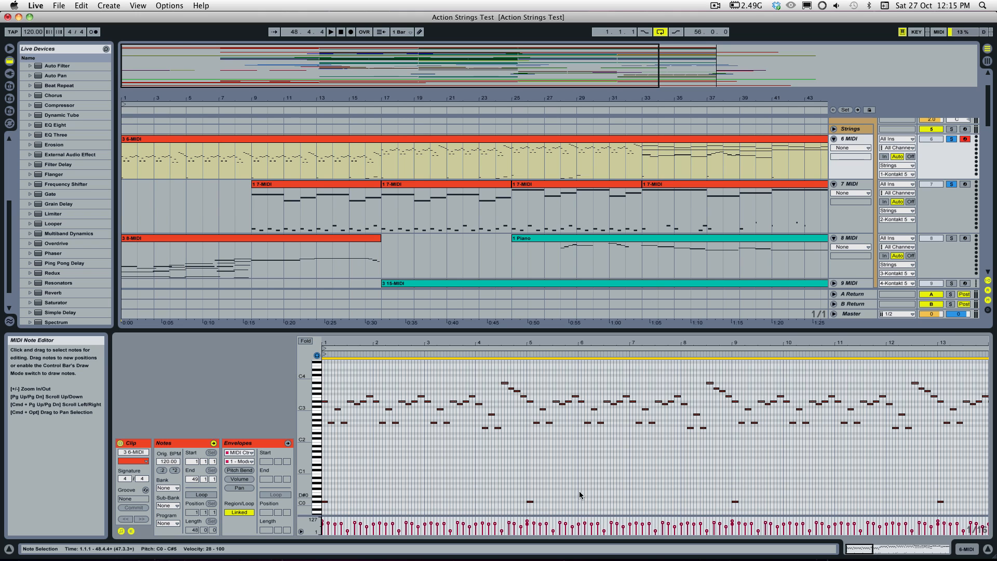
Step: Select the first D#3 note and play the opening two bars of the arrangement
{"action": "left_click", "coordinate": [562, 486]}
{"action": "left_click", "coordinate": [323, 402]}
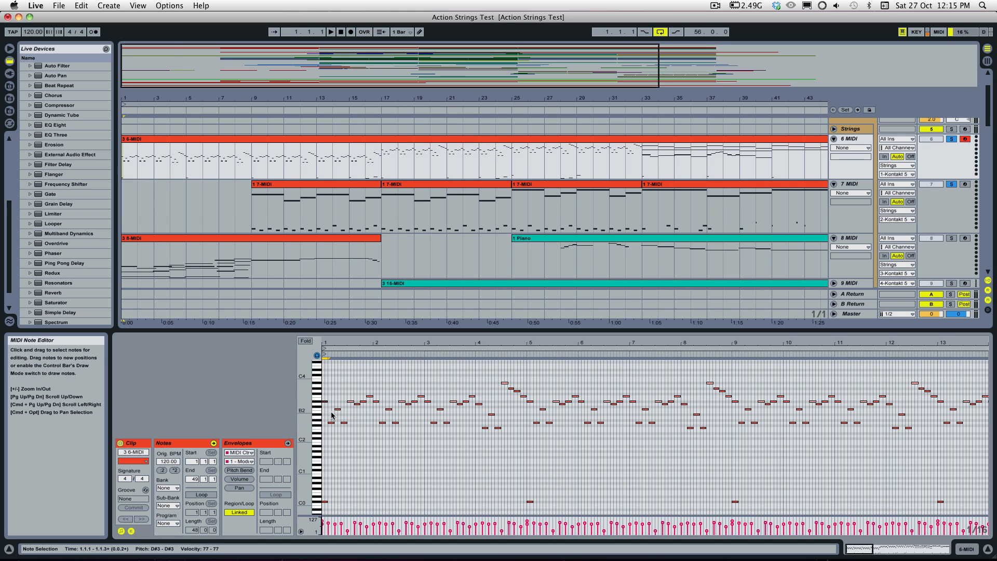
{"action": "key", "text": "space"}
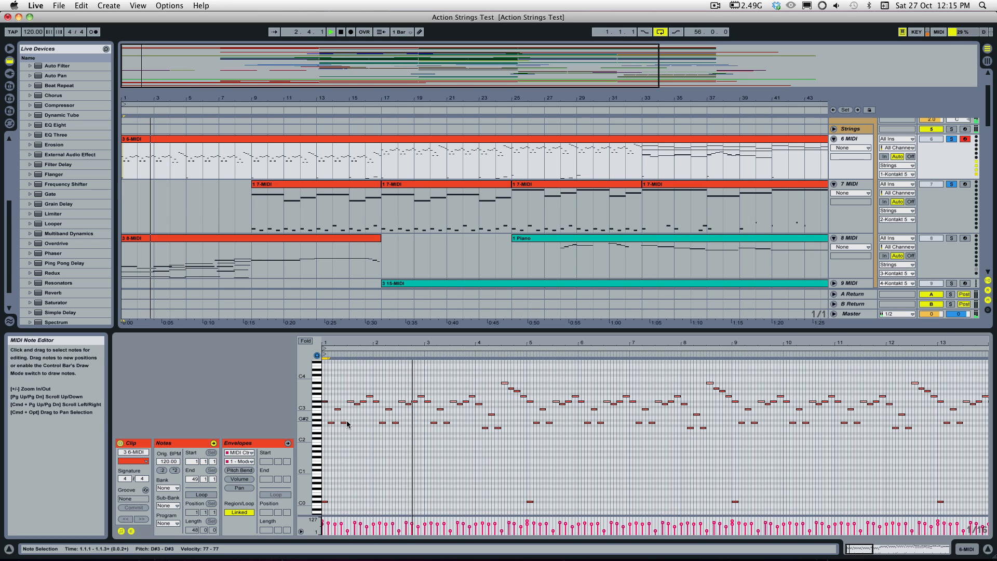
{"action": "key", "text": "space"}
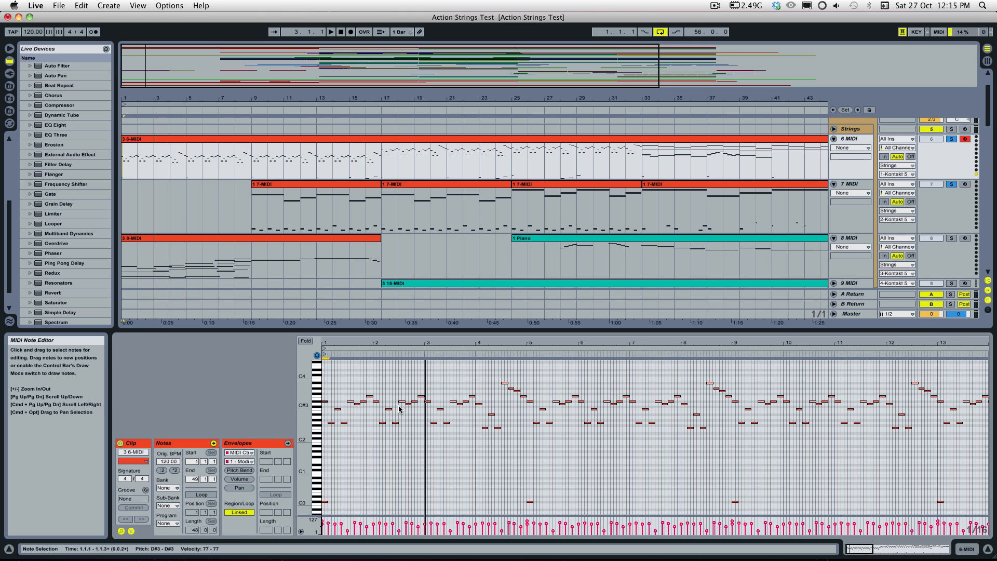
Step: Zoom the note editor in on the first five bars and examine the opening D#3 note's length
{"action": "key", "text": "super+a"}
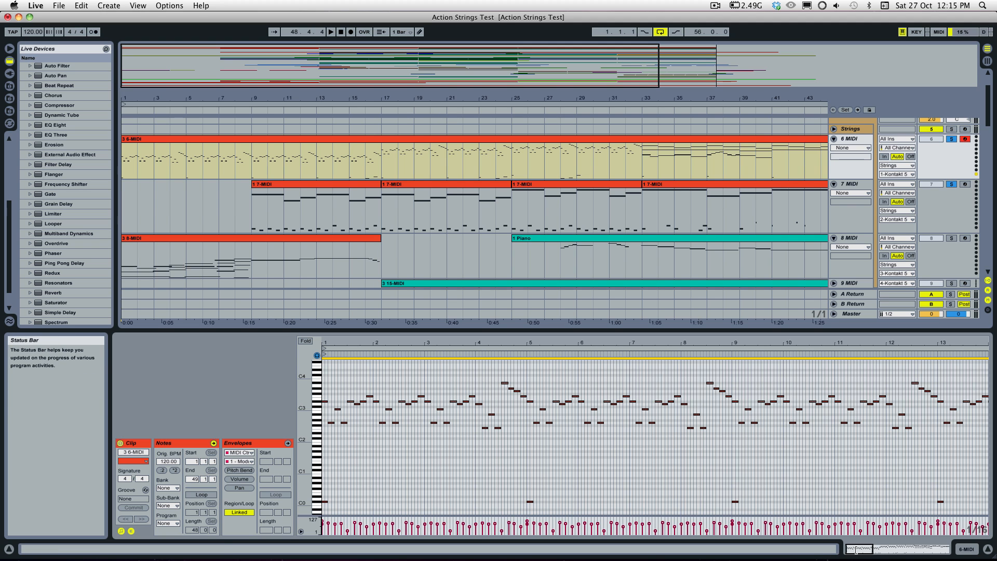
{"action": "left_click_drag", "start_coordinate": [863, 548], "coordinate": [864, 557]}
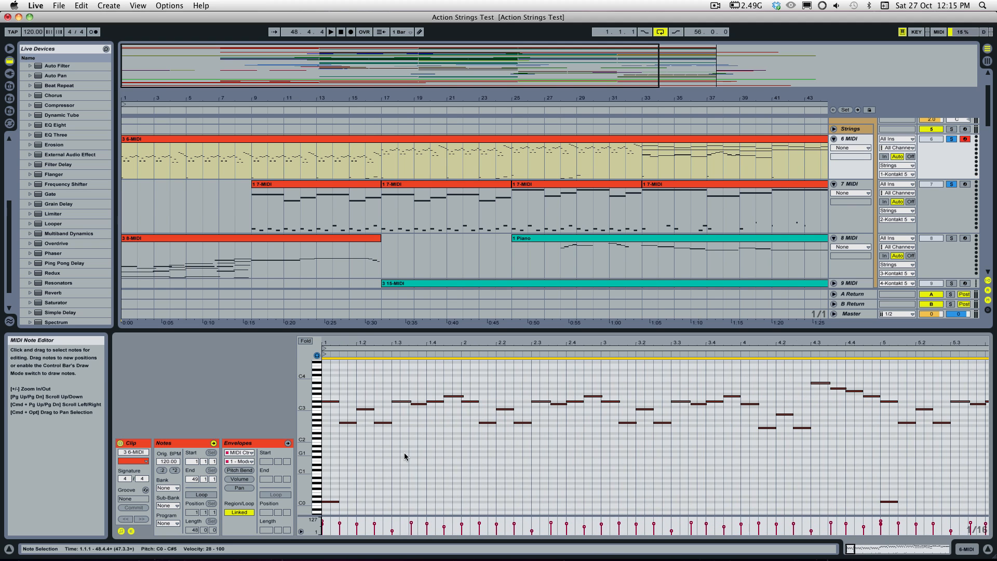
{"action": "left_click_drag", "start_coordinate": [303, 423], "coordinate": [316, 423]}
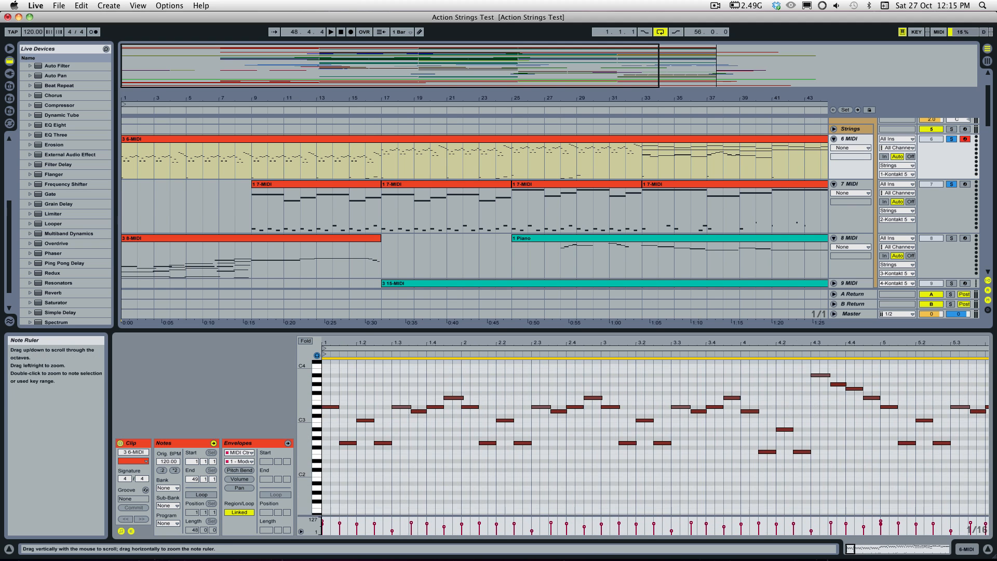
{"action": "left_click", "coordinate": [332, 411]}
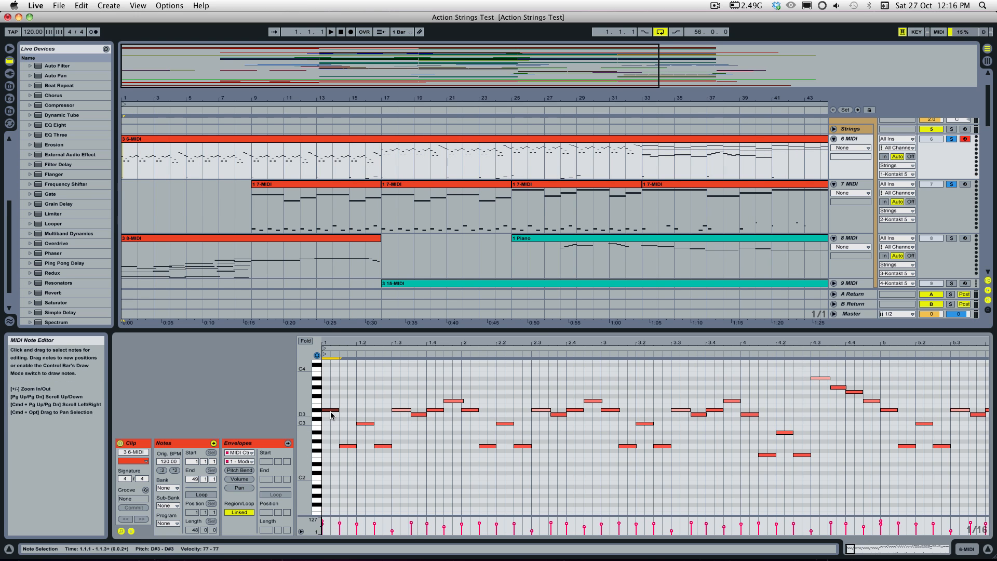
{"action": "left_click", "coordinate": [338, 425]}
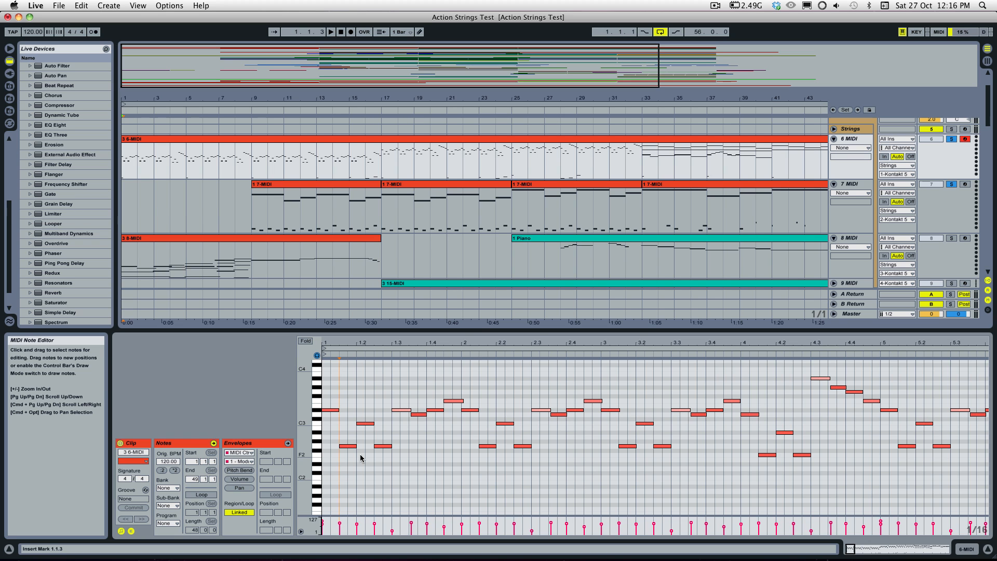
Step: Widen the visible pitch range to include the C0 trigger notes and play the opening bars
{"action": "scroll", "coordinate": [340, 457], "scroll_direction": "down", "scroll_amount": 3}
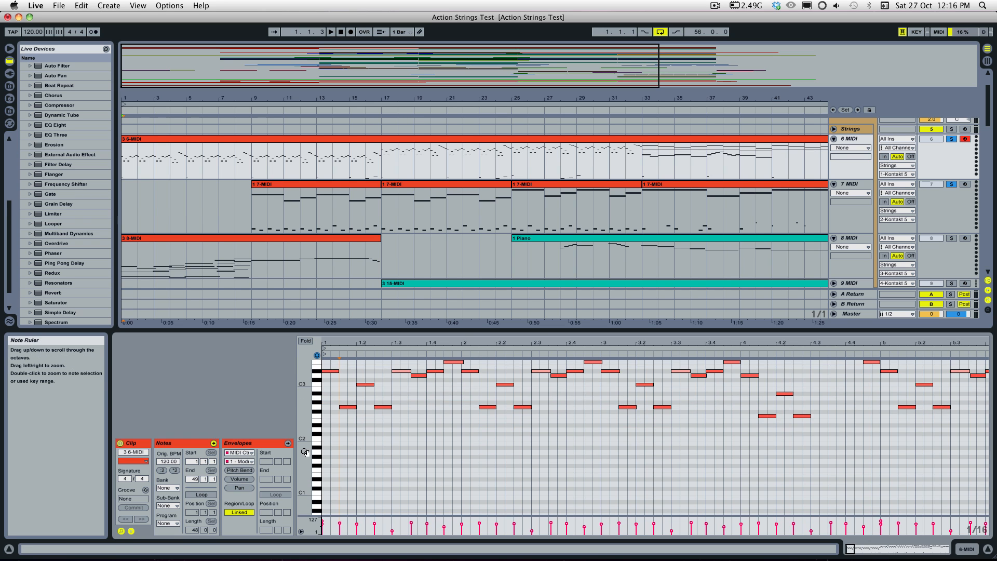
{"action": "left_click_drag", "start_coordinate": [305, 449], "coordinate": [260, 449]}
{"action": "key", "text": "space"}
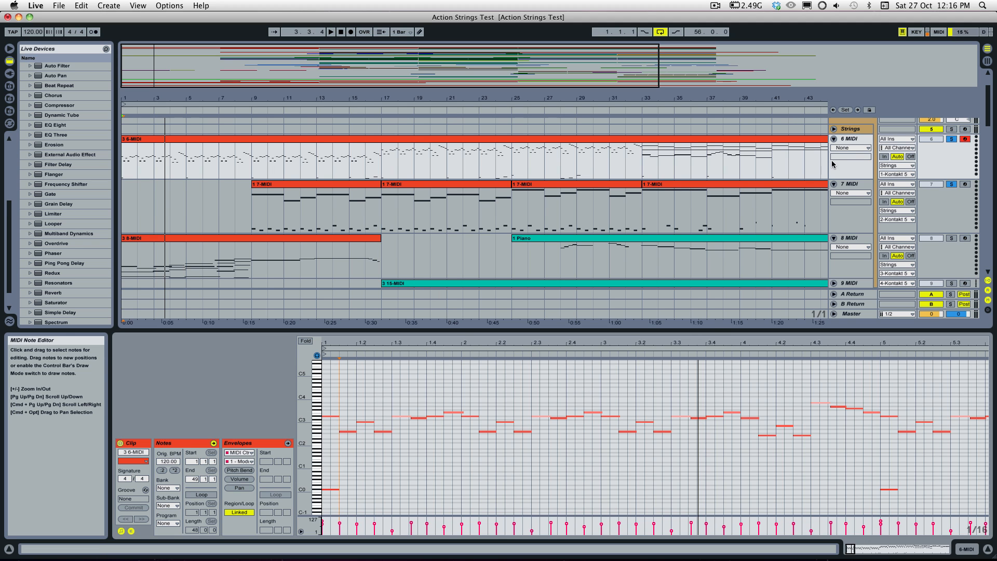
Step: Show the Strings Kontakt window, select the C#0 phrase slot, and return to the 6-MIDI clip
{"action": "left_click", "coordinate": [848, 134]}
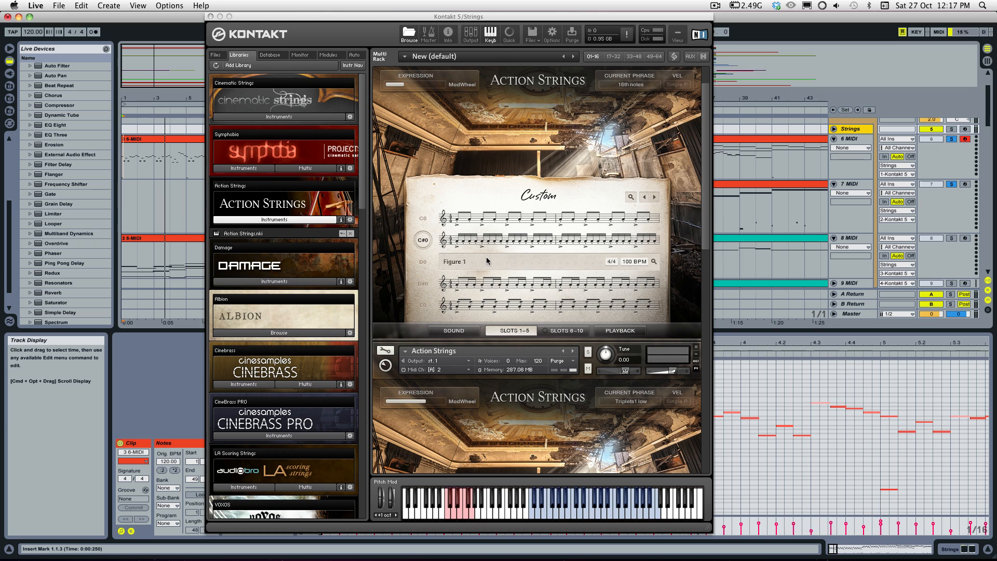
{"action": "left_click", "coordinate": [425, 242]}
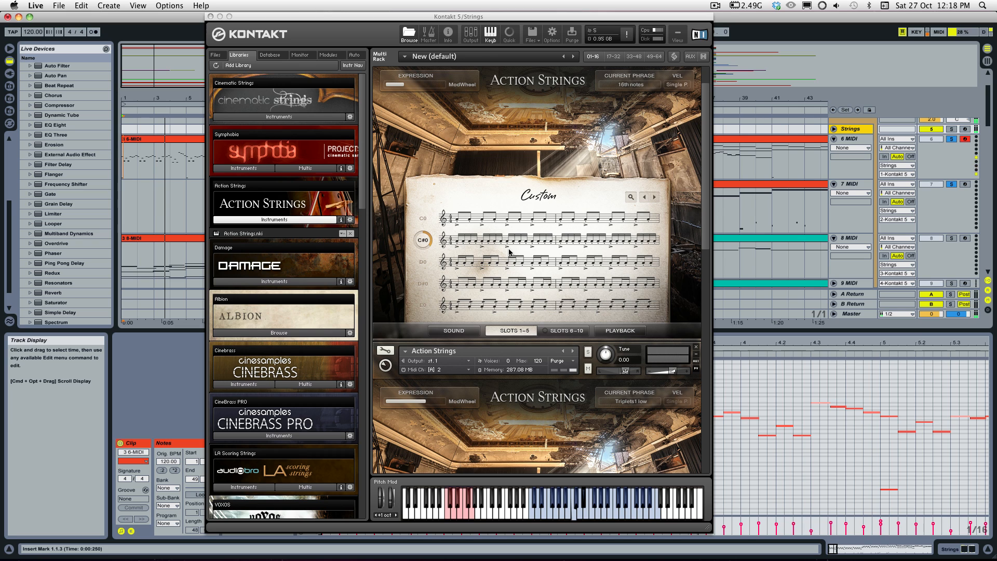
{"action": "left_click", "coordinate": [164, 139]}
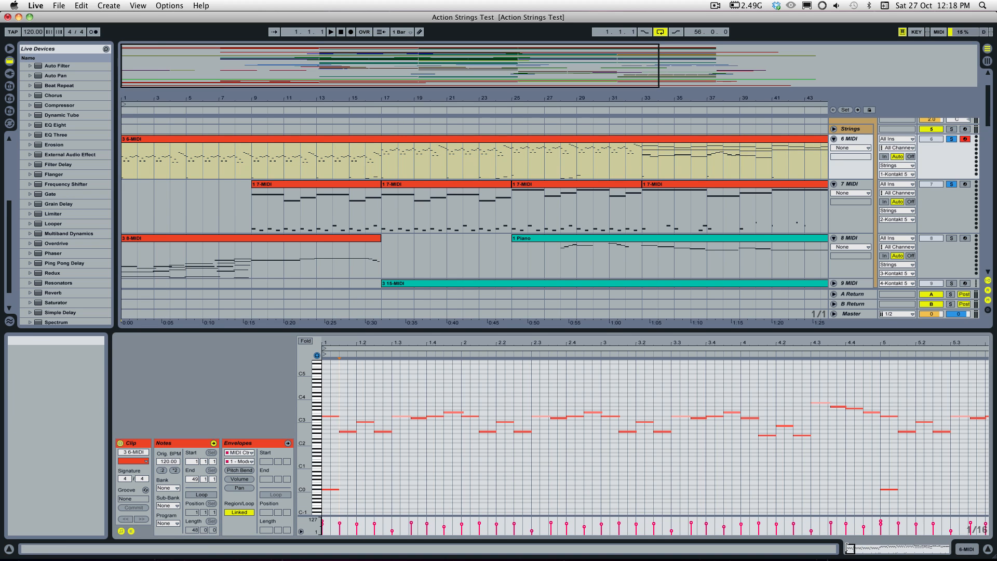
Step: Turn the 6-MIDI note grid off, extend the opening D#3 note slightly past the next note's start, and play it
{"action": "left_click_drag", "start_coordinate": [850, 549], "coordinate": [779, 552]}
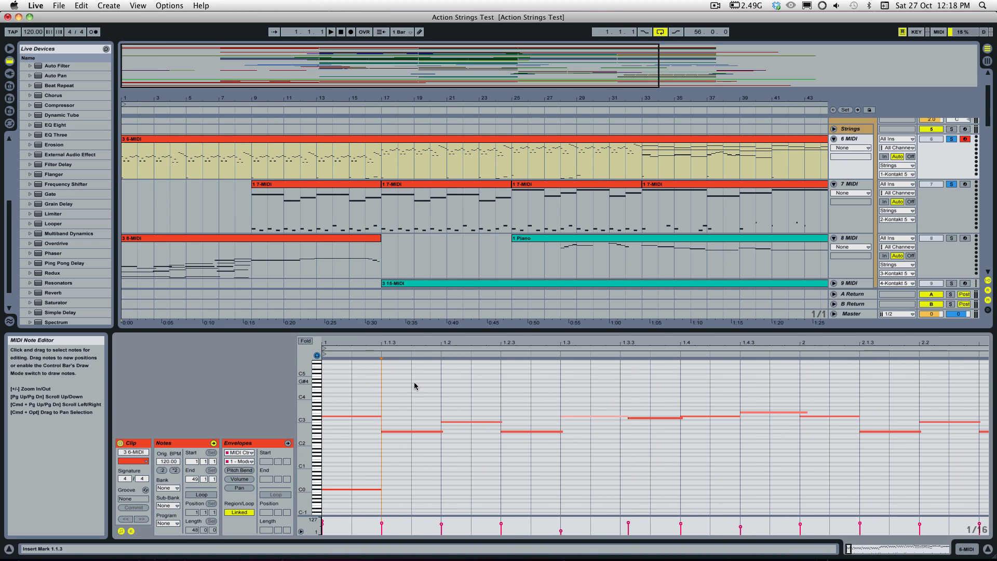
{"action": "left_click_drag", "start_coordinate": [307, 429], "coordinate": [335, 430]}
{"action": "right_click", "coordinate": [369, 402]}
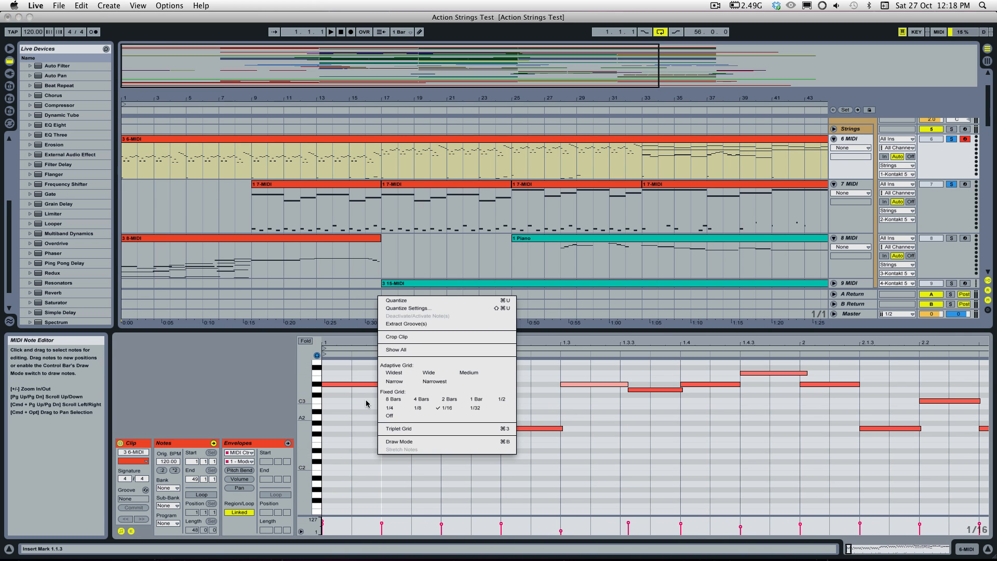
{"action": "left_click", "coordinate": [388, 410]}
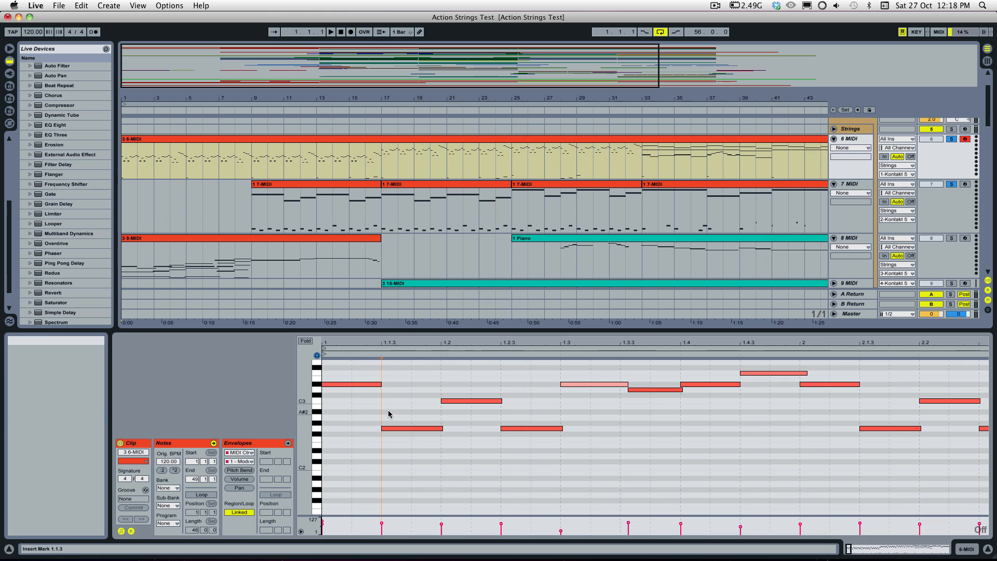
{"action": "left_click", "coordinate": [380, 384]}
{"action": "key", "text": "space"}
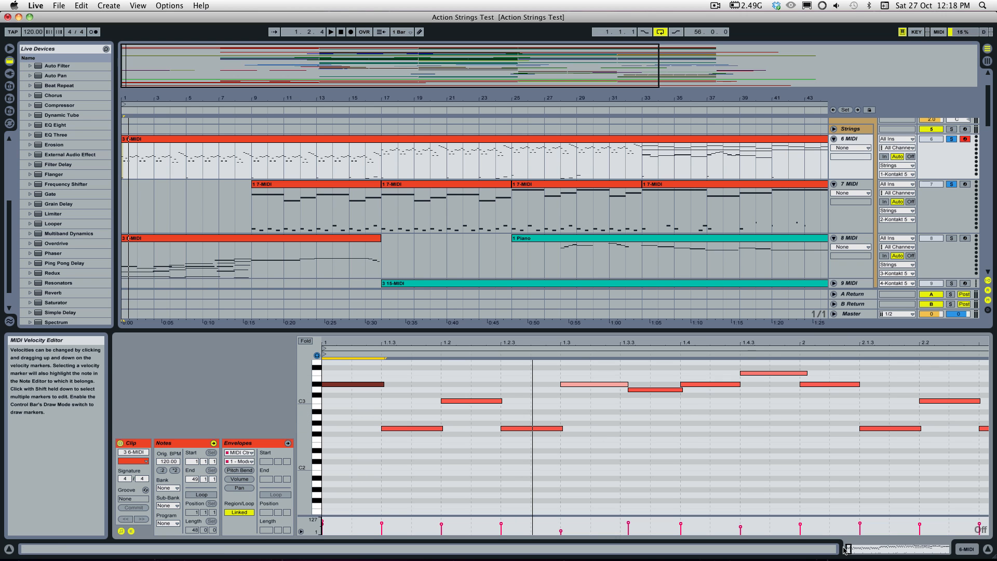
Step: Make the D#3 note at bar 5 end just short of the following note and play from bar 5
{"action": "mouse_move", "coordinate": [849, 549]}
{"action": "left_mouse_down"}
{"action": "mouse_move", "coordinate": [875, 549]}
{"action": "mouse_move", "coordinate": [855, 558]}
{"action": "left_mouse_up"}
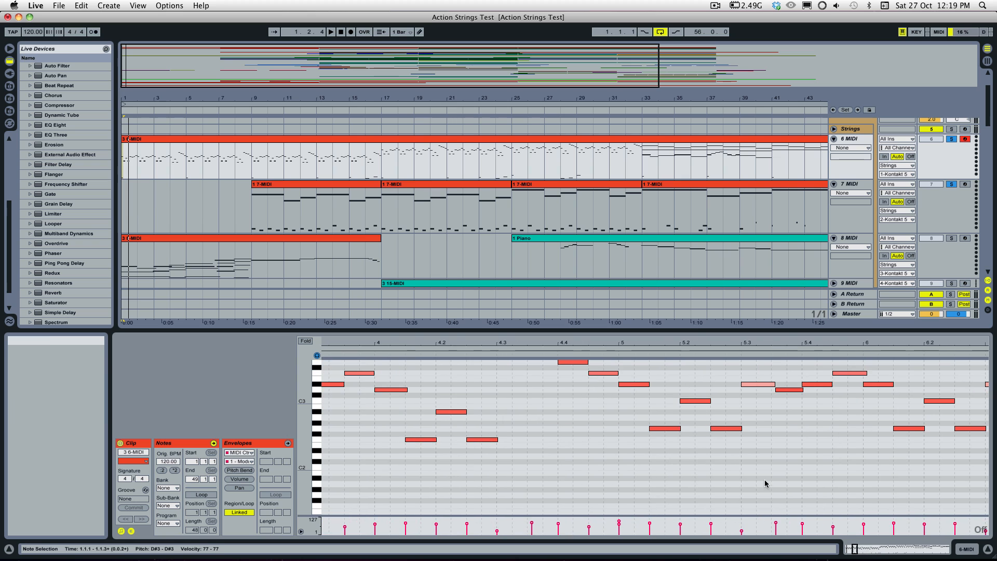
{"action": "left_click", "coordinate": [647, 385]}
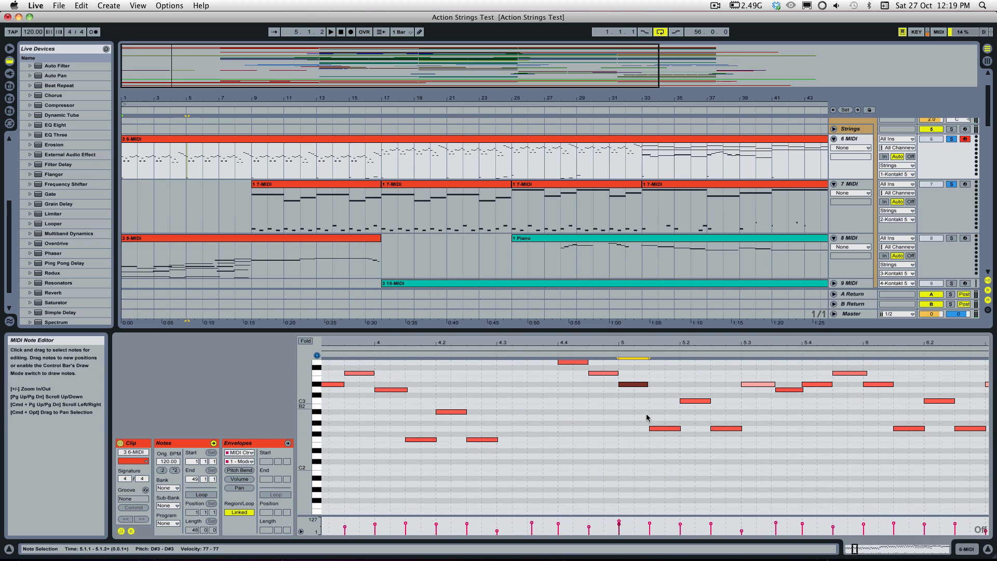
{"action": "left_click", "coordinate": [611, 356]}
{"action": "key", "text": "space"}
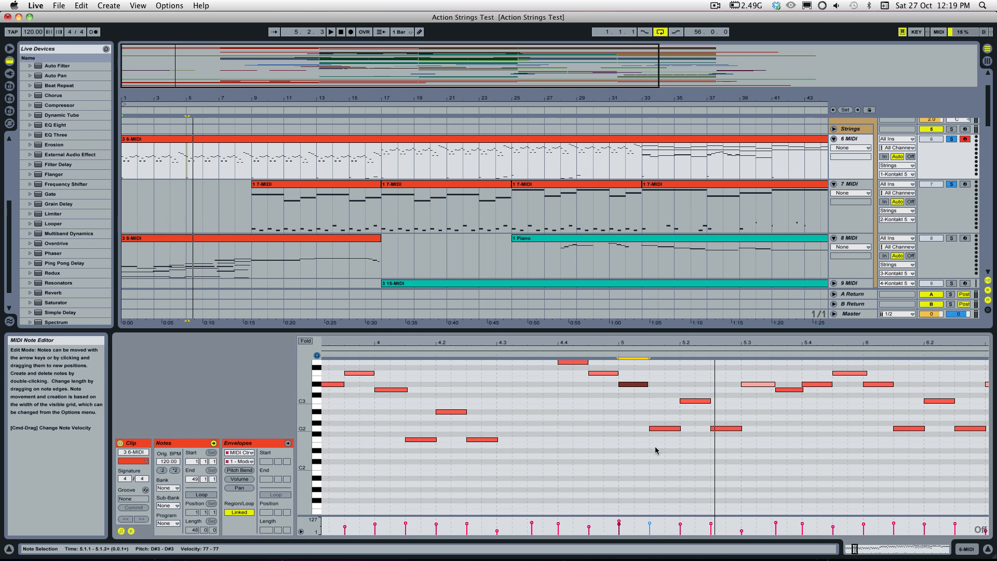
{"action": "left_click", "coordinate": [652, 429]}
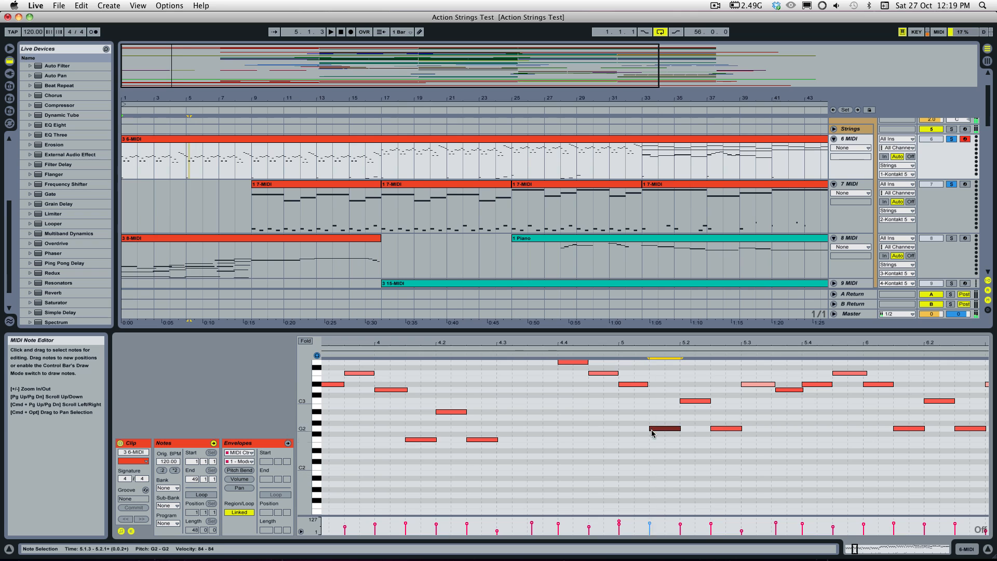
{"action": "left_click", "coordinate": [611, 354]}
{"action": "left_click", "coordinate": [610, 355]}
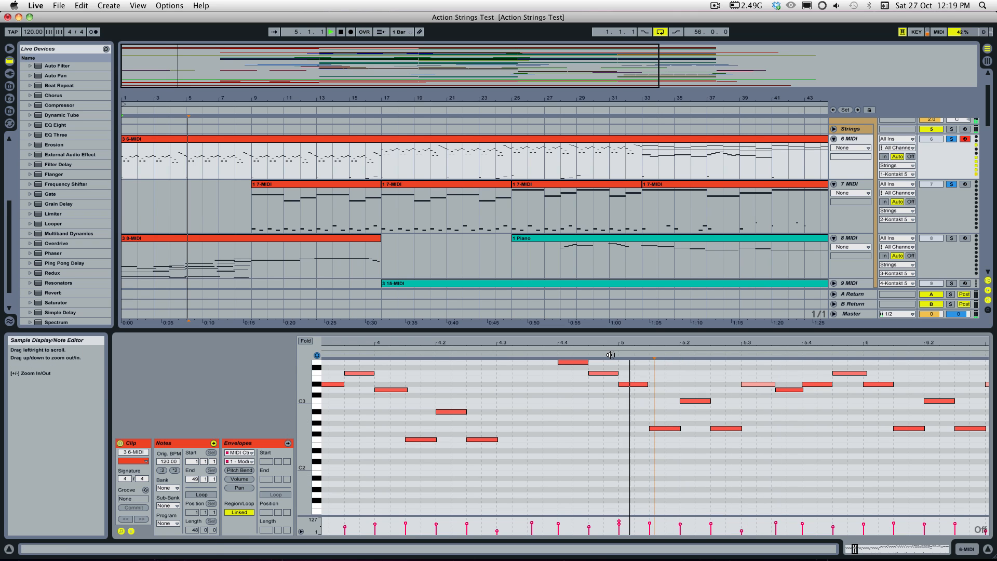
Step: Extend the D#3 note at bar 5 to slightly overlap the following note and play from bar 5
{"action": "key", "text": "space"}
{"action": "left_click", "coordinate": [647, 384]}
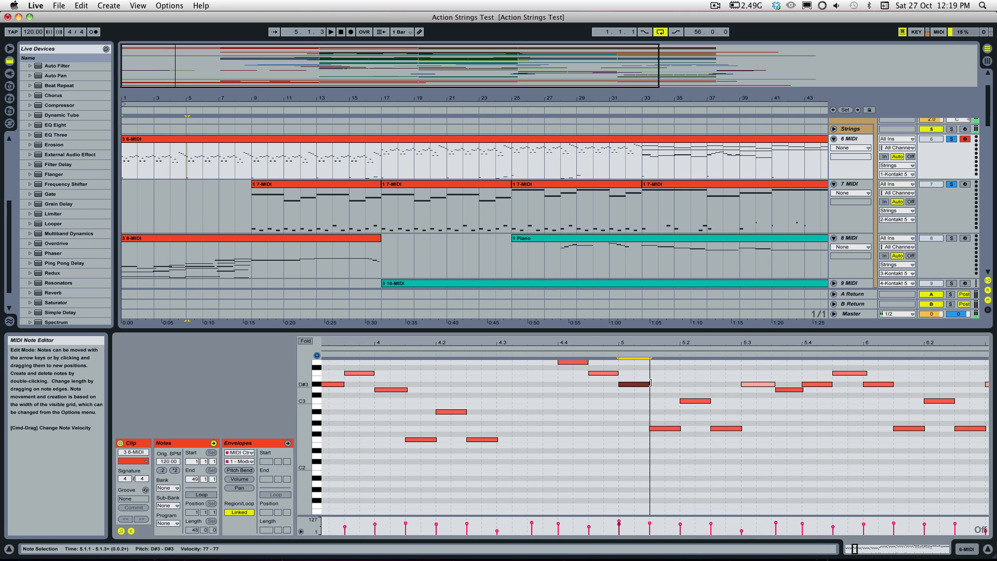
{"action": "left_click", "coordinate": [608, 352]}
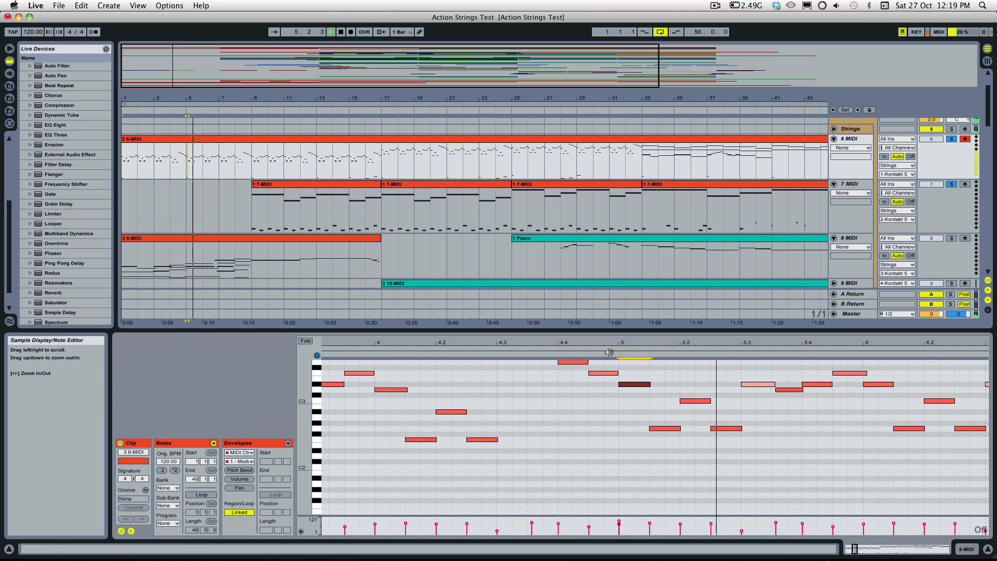
{"action": "key", "text": "space"}
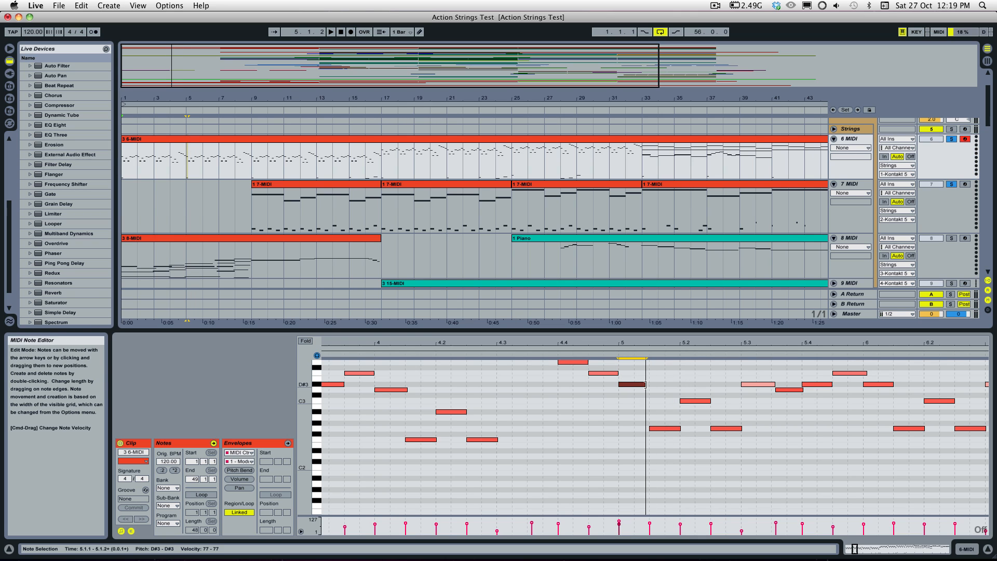
Step: Shorten the D#3 note at bar 5 to leave a small gap before the following note and replay it
{"action": "left_click_drag", "start_coordinate": [649, 384], "coordinate": [646, 384]}
{"action": "left_click", "coordinate": [611, 355]}
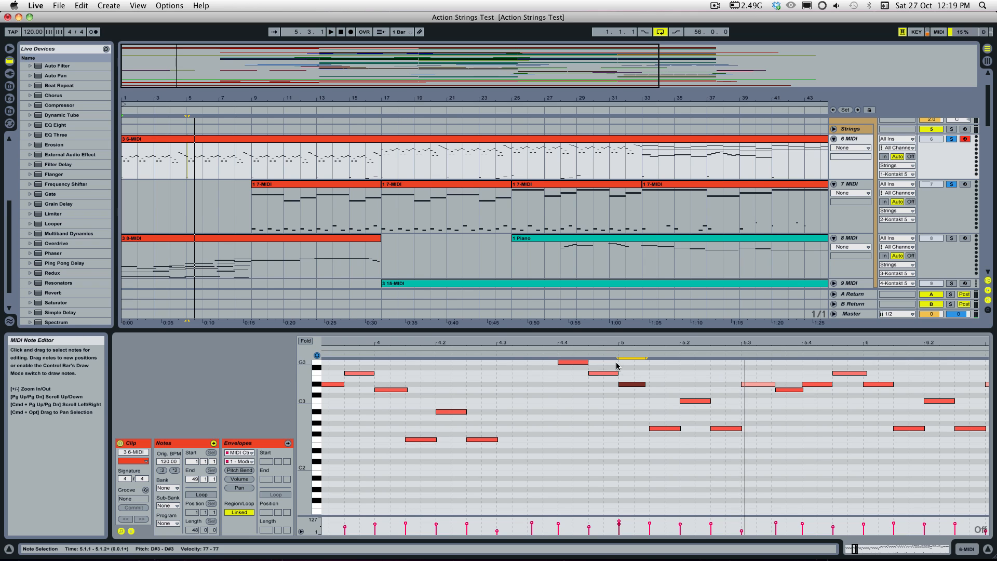
{"action": "left_click", "coordinate": [618, 357]}
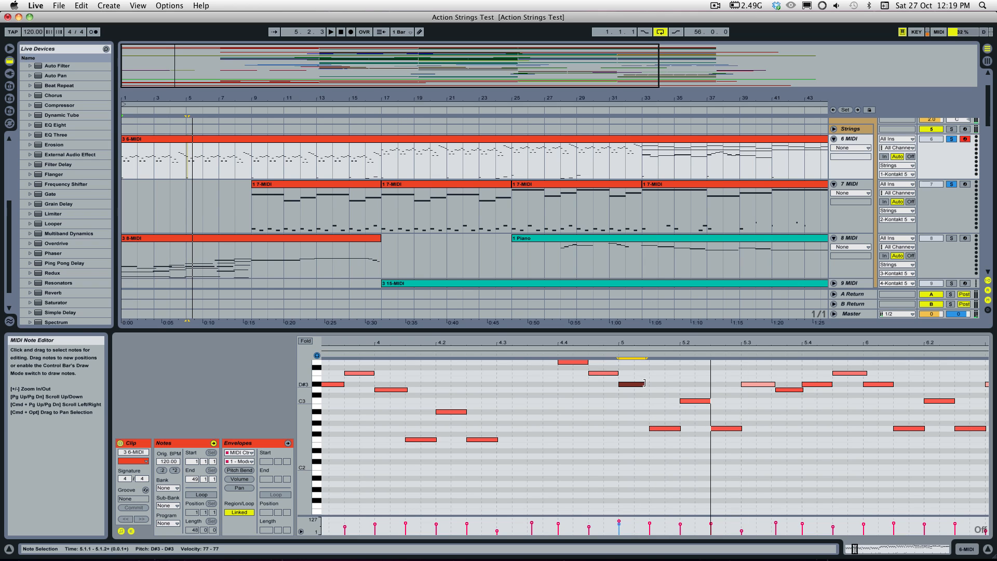
Step: Compare playback of the bar 5 D#3 note overlapping the following note and shortened to leave a gap
{"action": "left_click_drag", "start_coordinate": [644, 383], "coordinate": [650, 384]}
{"action": "left_click", "coordinate": [609, 356]}
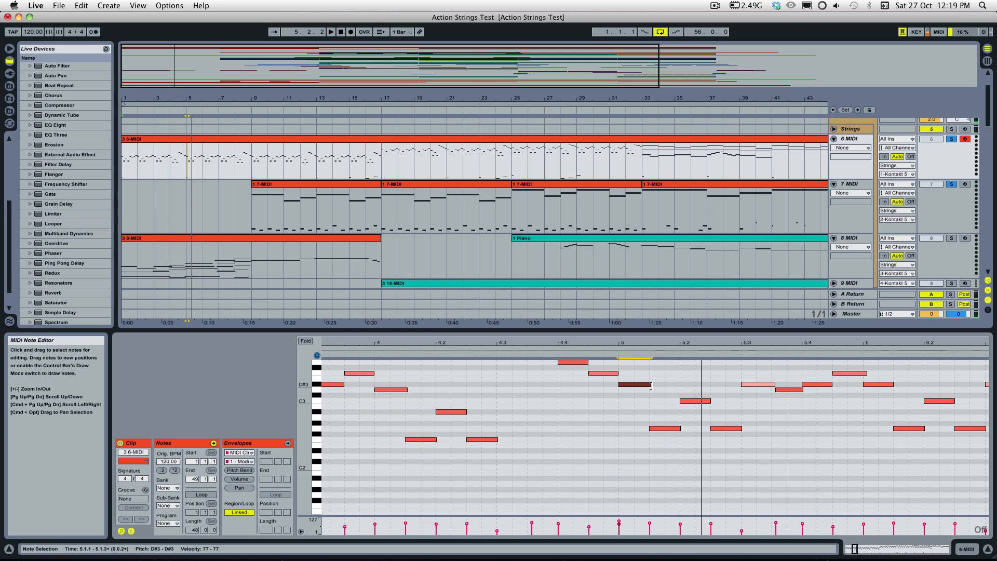
{"action": "left_click_drag", "start_coordinate": [651, 385], "coordinate": [647, 385]}
{"action": "left_click", "coordinate": [612, 357]}
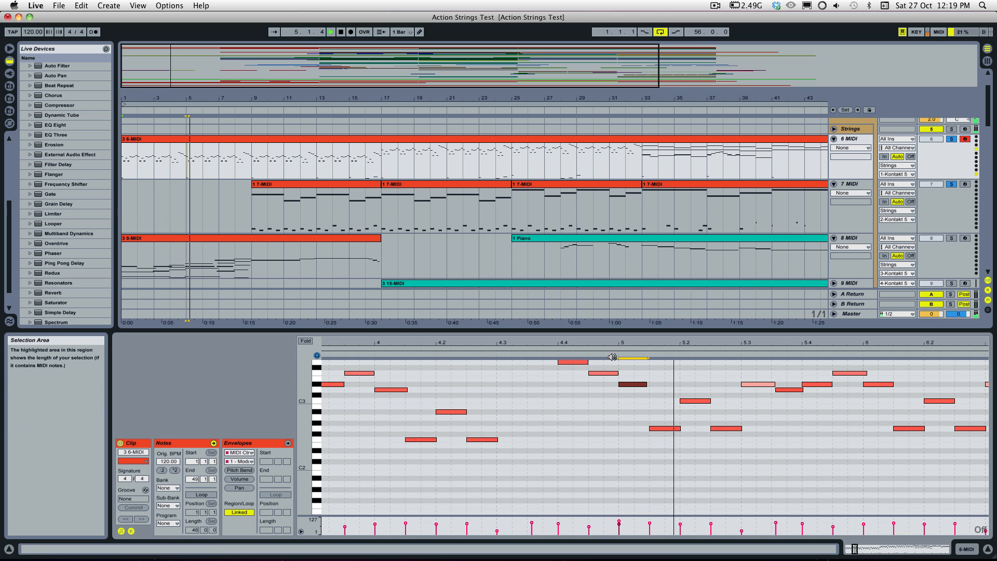
{"action": "key", "text": "space"}
{"action": "left_click", "coordinate": [650, 387]}
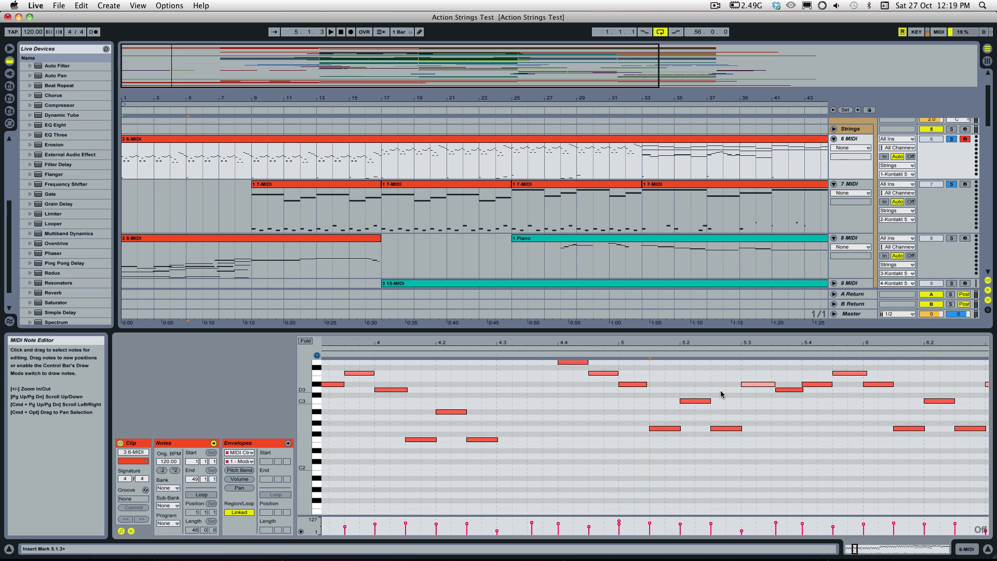
Step: Extend the D#3 notes at 5.1 and 5.3 slightly past the starts of the notes that follow, and play the result
{"action": "left_click", "coordinate": [709, 401]}
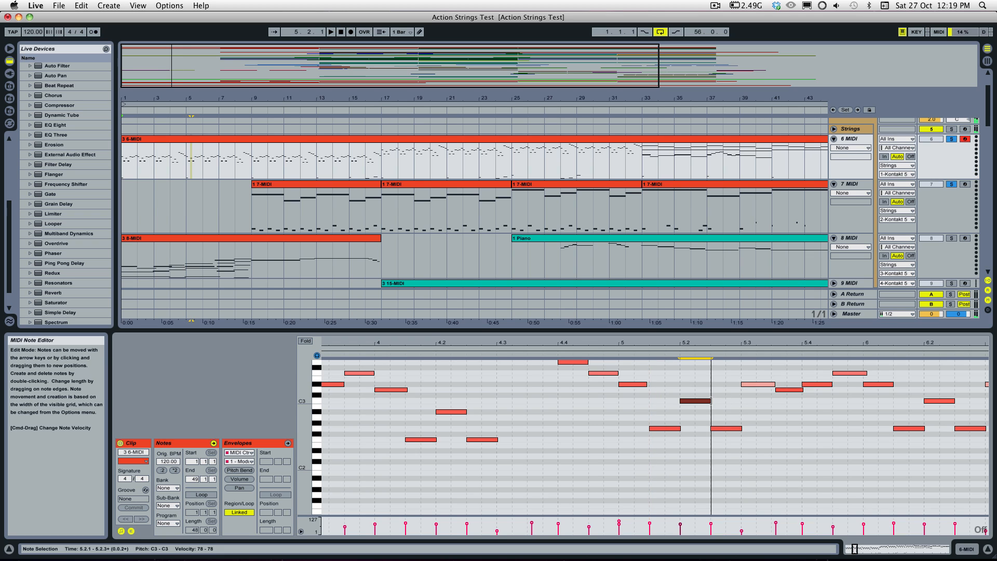
{"action": "left_click", "coordinate": [649, 385]}
{"action": "left_click", "coordinate": [606, 357]}
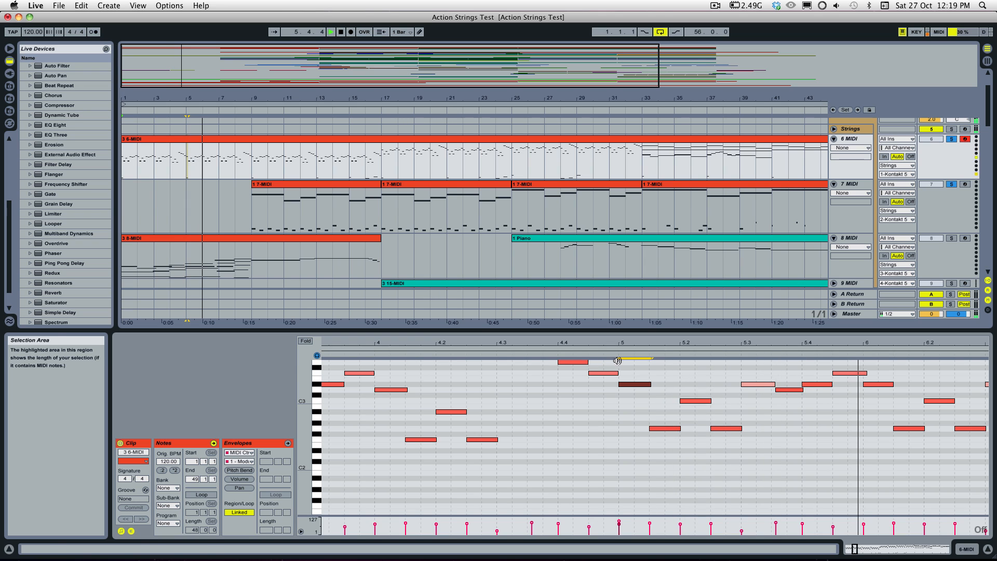
{"action": "key", "text": "space"}
{"action": "left_click_drag", "start_coordinate": [775, 385], "coordinate": [777, 385]}
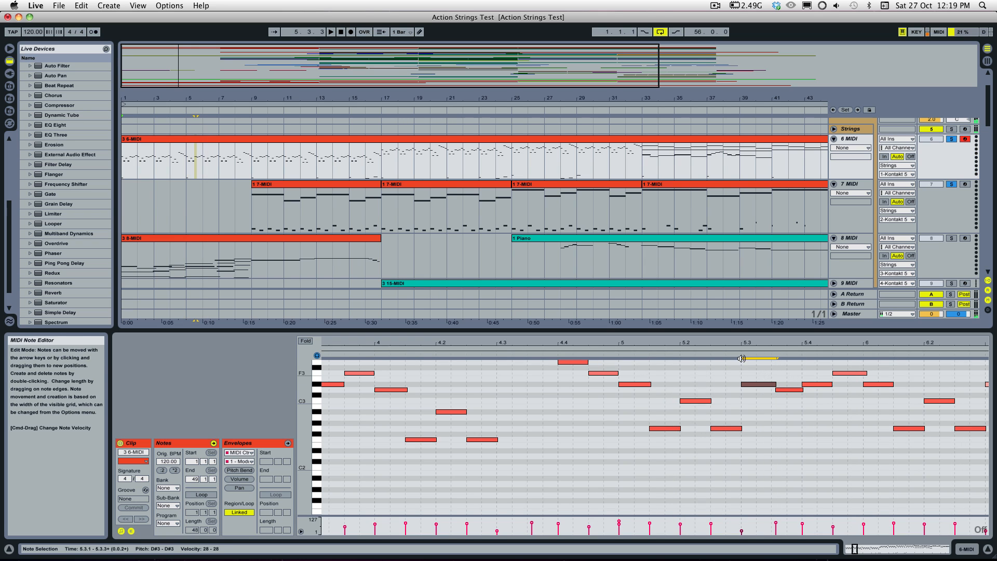
{"action": "left_click", "coordinate": [597, 354]}
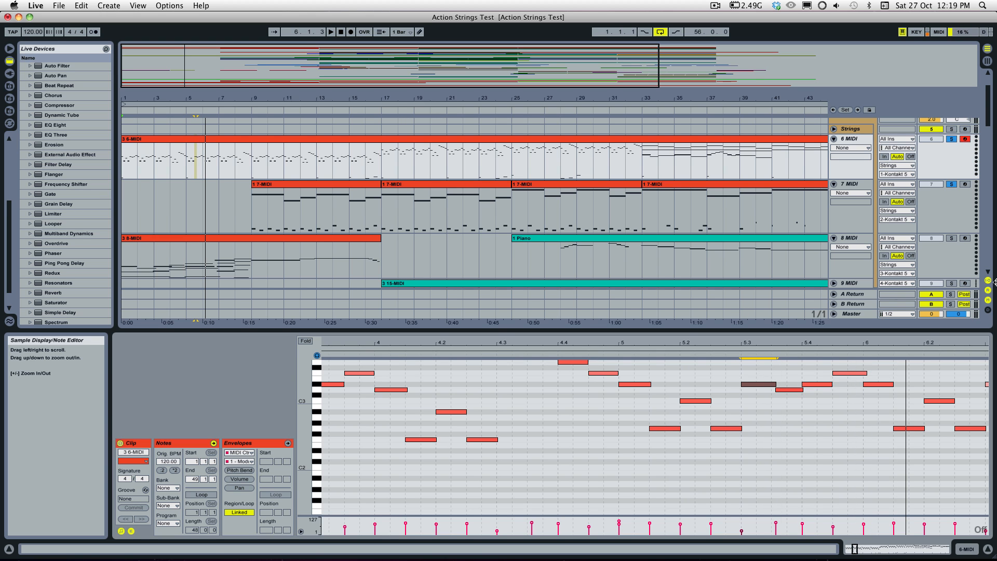
Step: Show the Strings Kontakt window with its phrase slots, and reopen the 6-MIDI clip on its first eight bars
{"action": "left_click", "coordinate": [851, 134]}
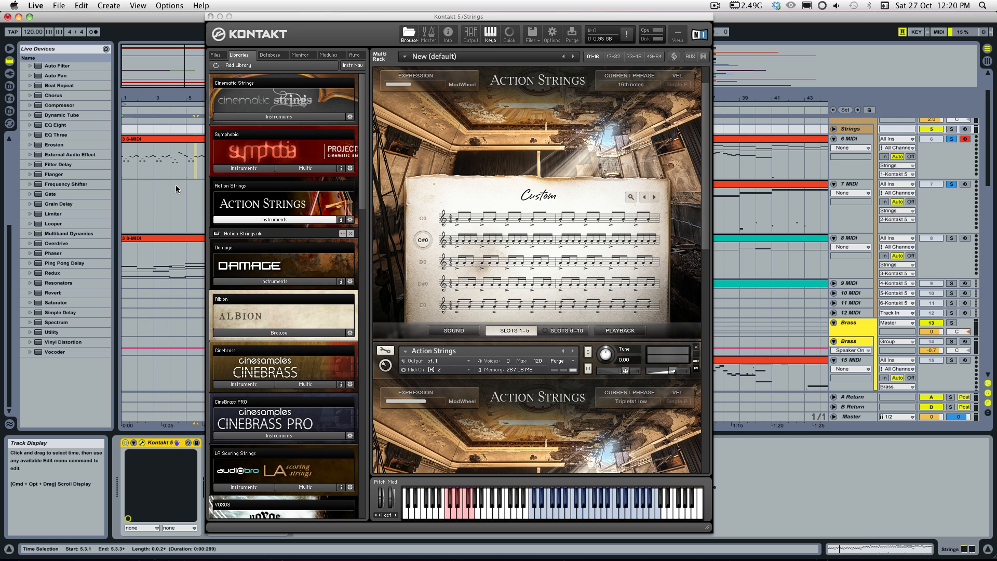
{"action": "left_click", "coordinate": [153, 140]}
{"action": "double_click", "coordinate": [153, 140]}
{"action": "left_click_drag", "start_coordinate": [307, 423], "coordinate": [285, 424]}
{"action": "mouse_move", "coordinate": [851, 550]}
{"action": "left_mouse_down"}
{"action": "mouse_move", "coordinate": [851, 514]}
{"action": "mouse_move", "coordinate": [851, 550]}
{"action": "left_mouse_up"}
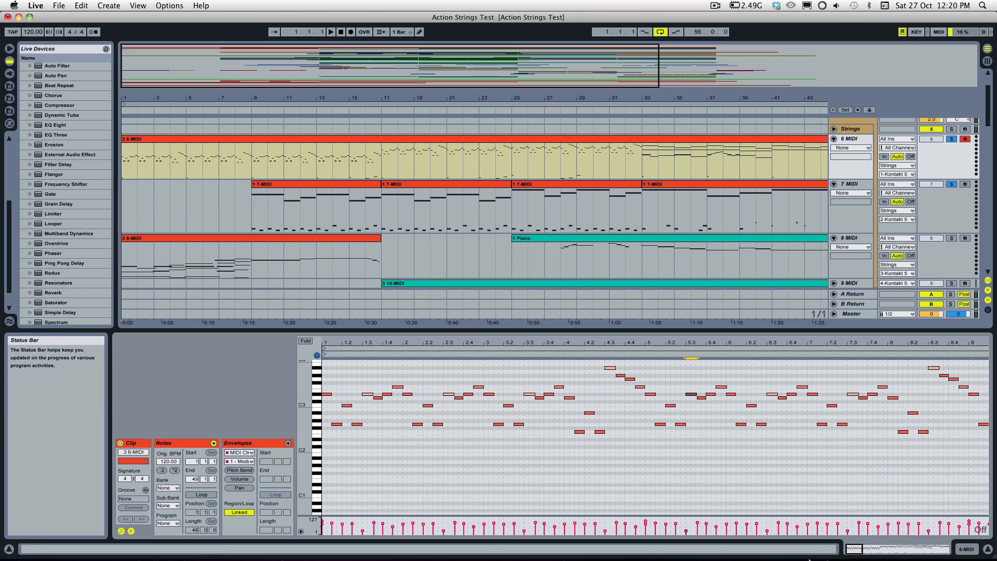
Step: Select the opening D#3 note in the 6-MIDI clip and play the start of bar 1
{"action": "left_click", "coordinate": [328, 395]}
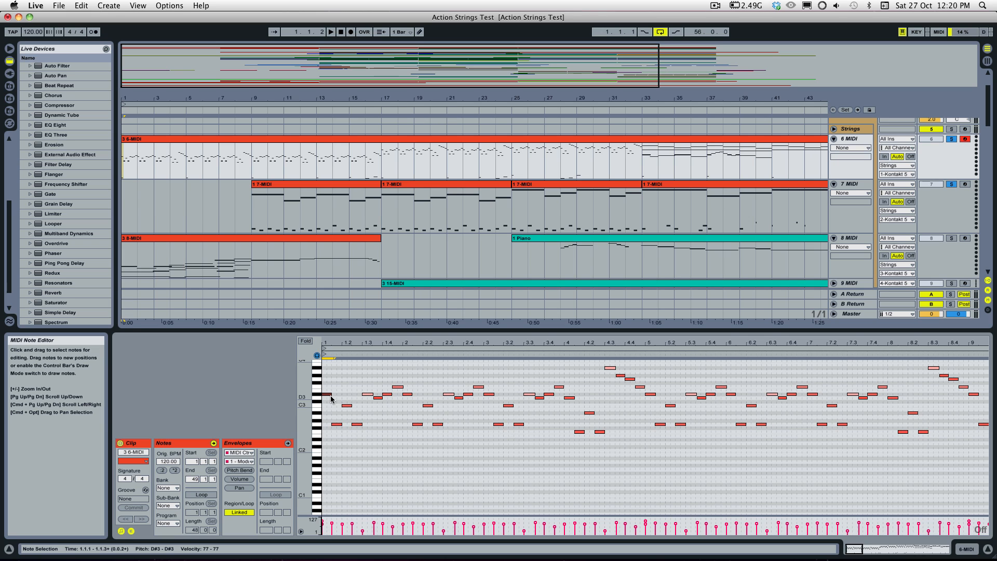
{"action": "key", "text": "space"}
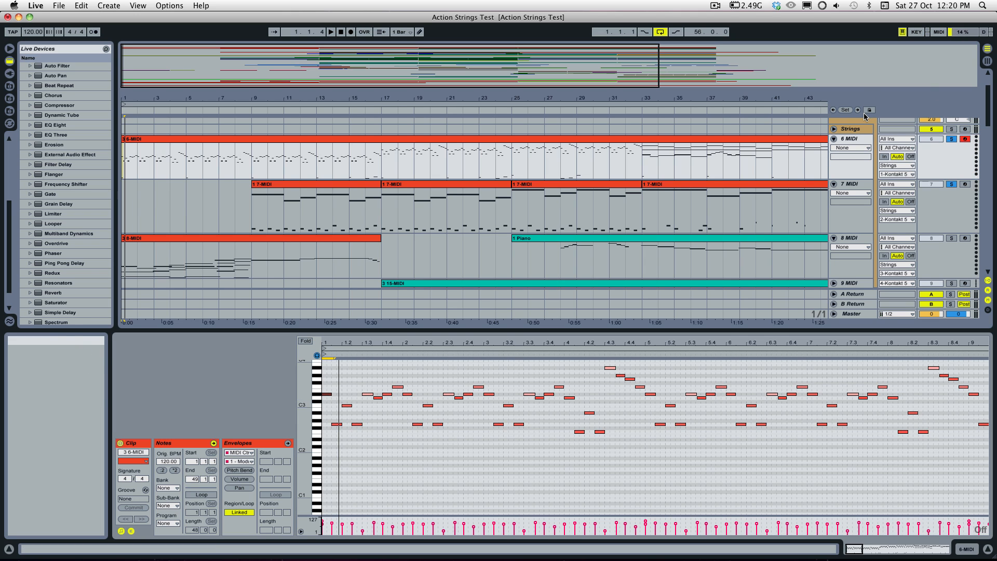
Step: Show the Strings Kontakt window and reposition it, and return to the 6-MIDI clip to play its opening bars
{"action": "left_click", "coordinate": [858, 129]}
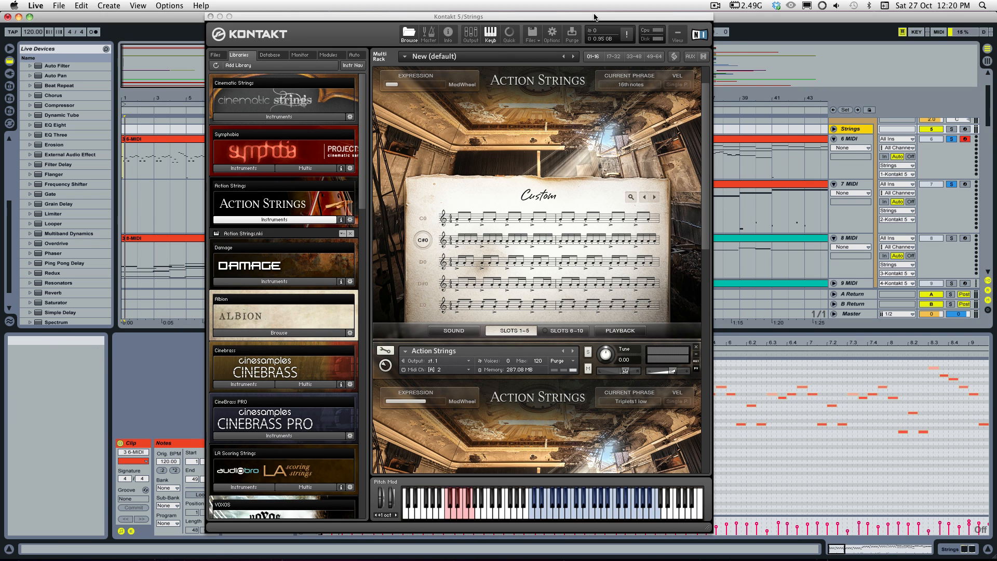
{"action": "left_click_drag", "start_coordinate": [596, 17], "coordinate": [644, 26]}
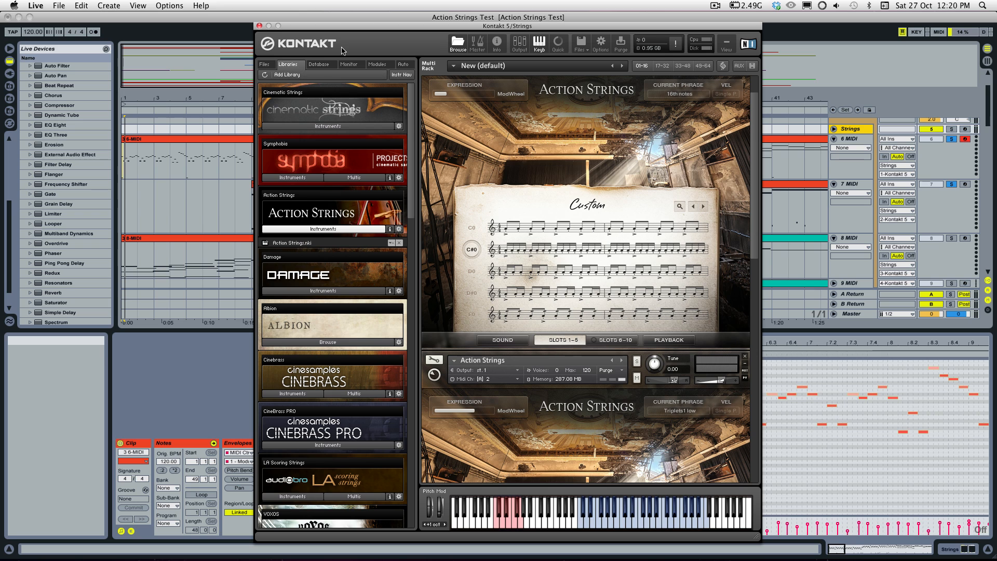
{"action": "left_click", "coordinate": [191, 138]}
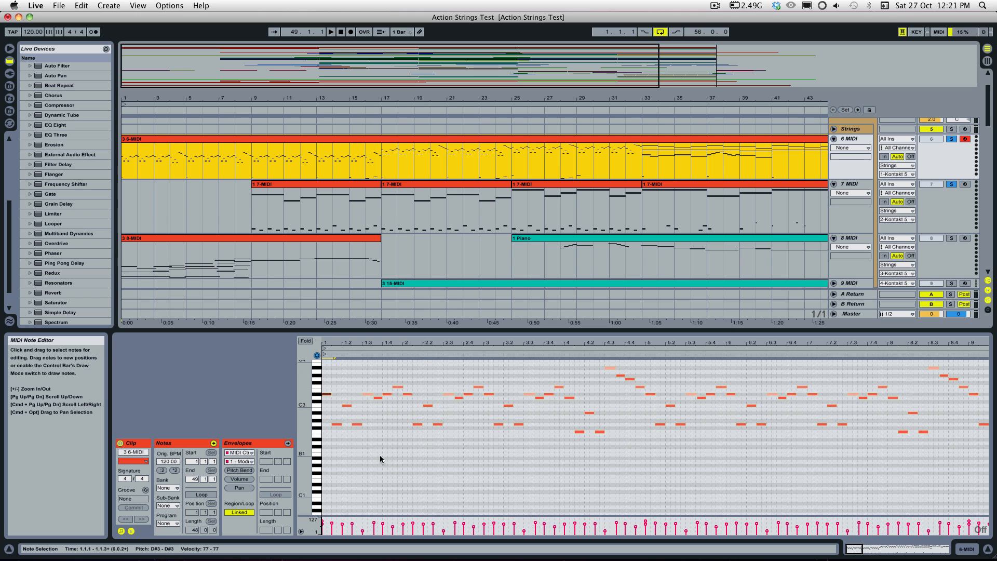
{"action": "key", "text": "space"}
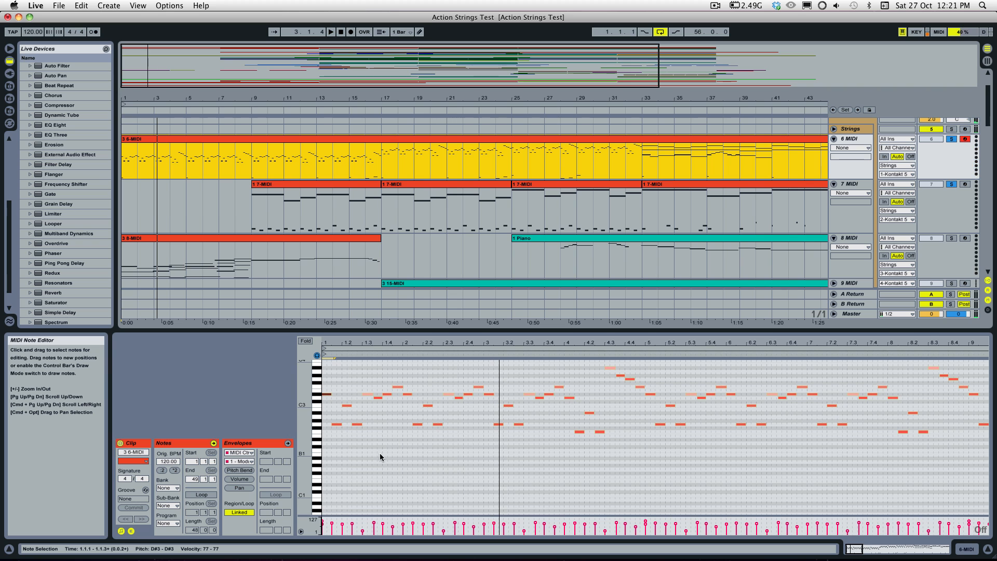
Step: Show the Strings Kontakt window once more, close it, and reopen the 6-MIDI clip's notes
{"action": "double_click", "coordinate": [849, 128]}
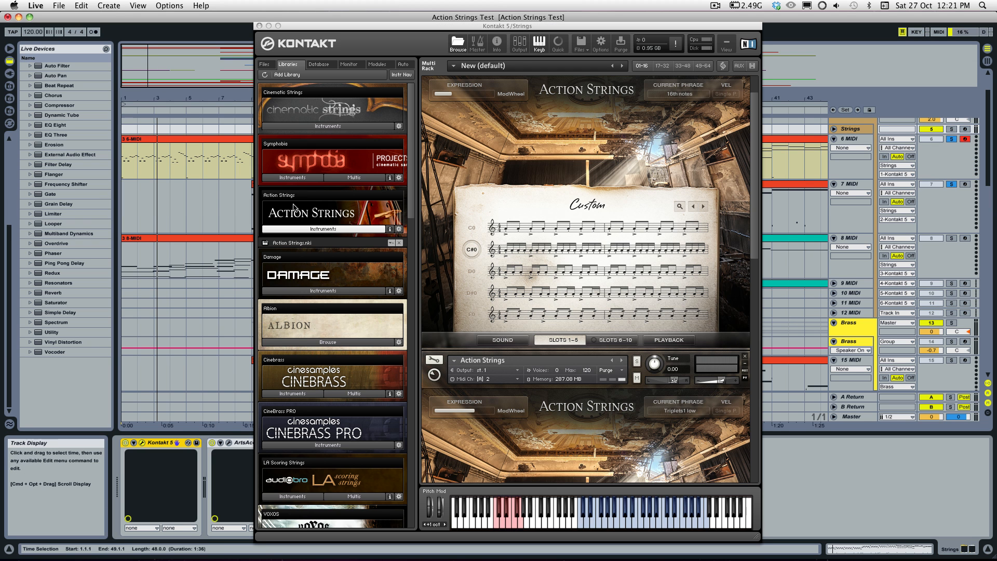
{"action": "left_click", "coordinate": [259, 25]}
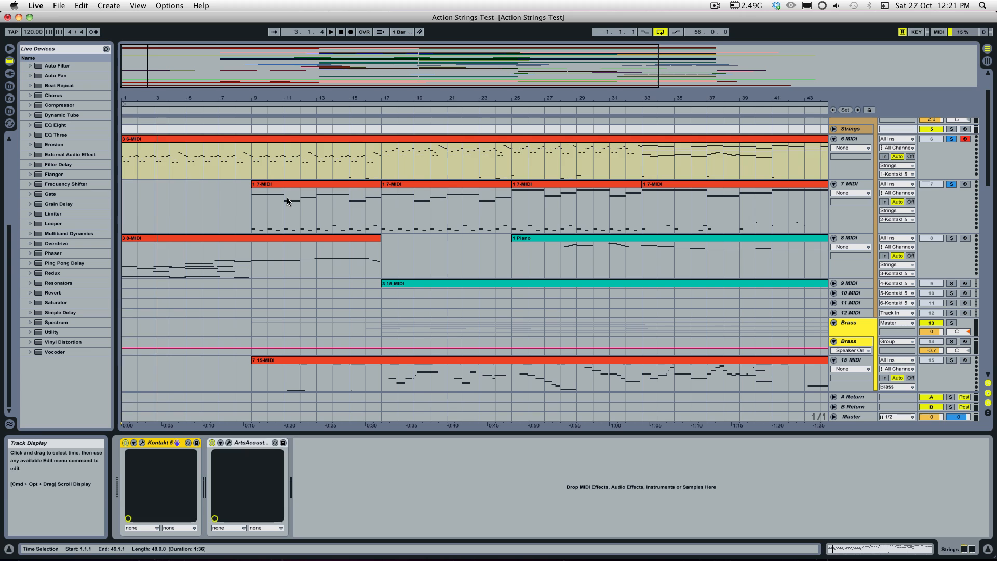
{"action": "left_click", "coordinate": [178, 212]}
{"action": "left_click", "coordinate": [332, 156]}
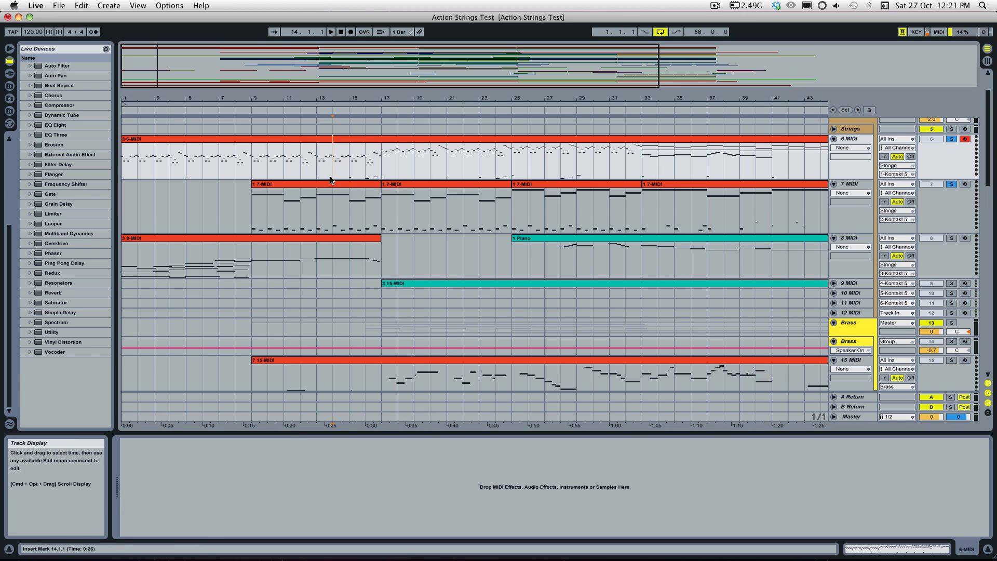
{"action": "double_click", "coordinate": [305, 147]}
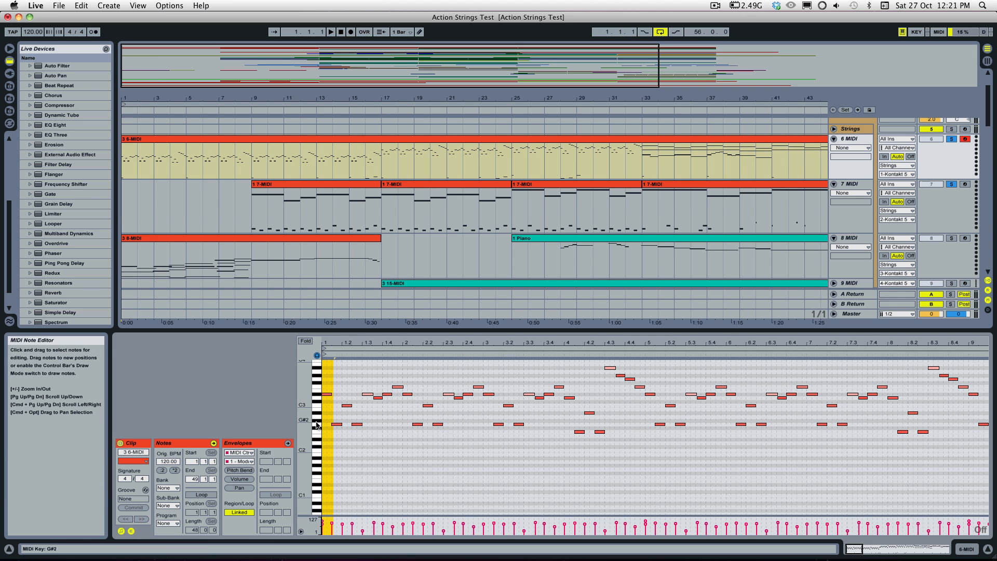
Step: Show the low key-switch notes below the melody around bars 7 to 15 of the 6-MIDI clip
{"action": "left_click_drag", "start_coordinate": [305, 402], "coordinate": [309, 411]}
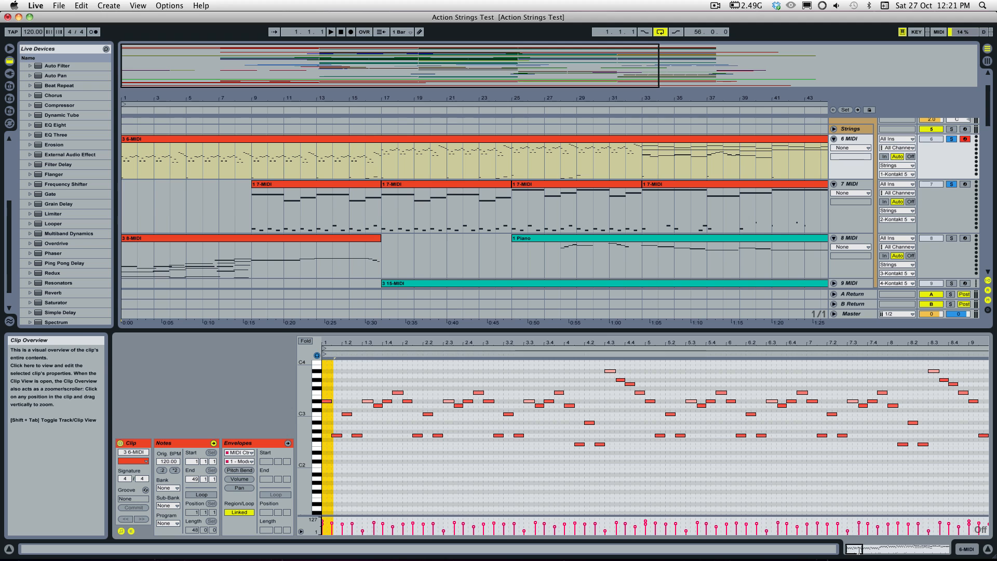
{"action": "left_click_drag", "start_coordinate": [853, 549], "coordinate": [865, 549]}
{"action": "scroll", "coordinate": [688, 442], "scroll_direction": "down", "scroll_amount": 3}
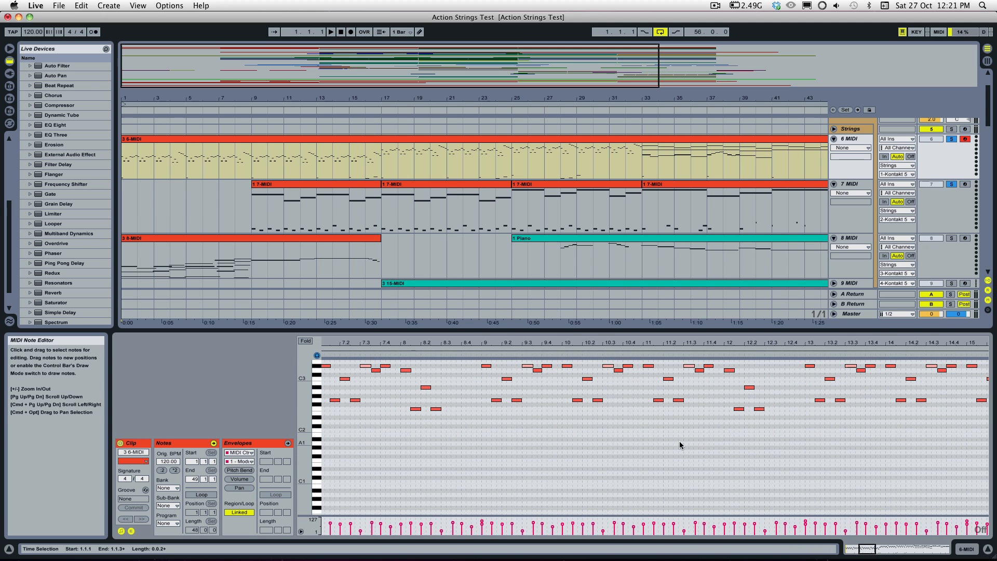
{"action": "left_click_drag", "start_coordinate": [305, 436], "coordinate": [300, 448]}
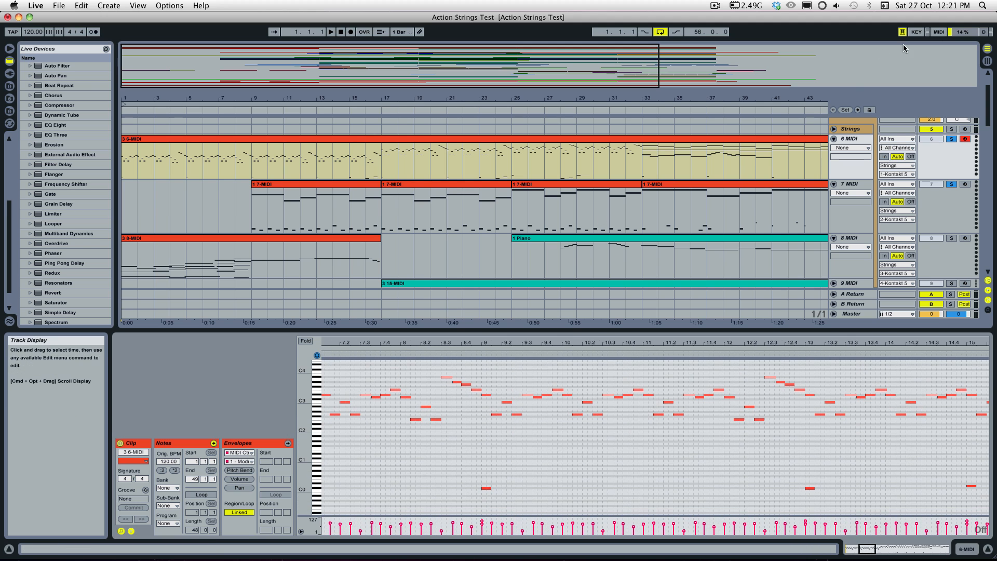
Step: Show the custom phrase slots in the Strings Kontakt window, and close the window
{"action": "double_click", "coordinate": [852, 130]}
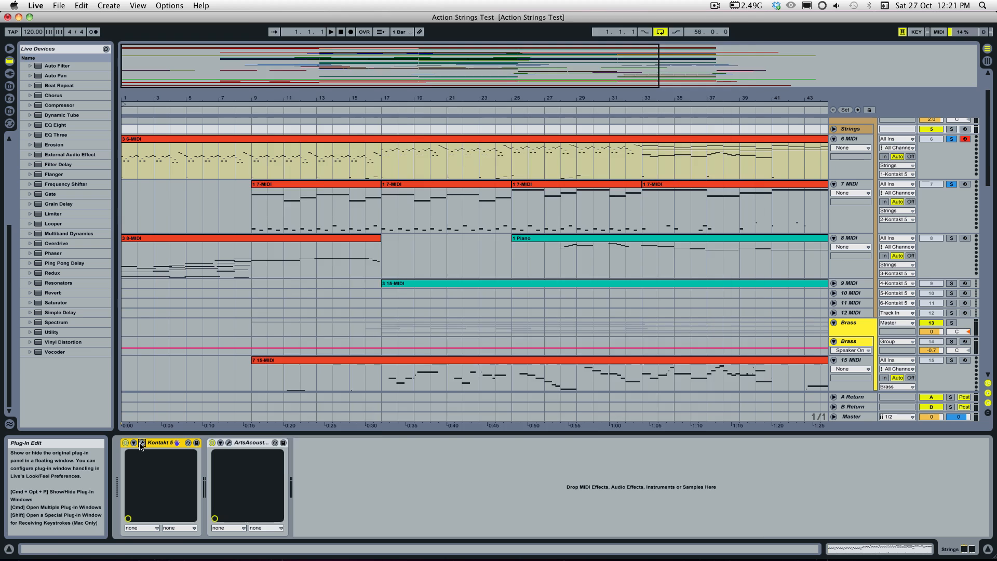
{"action": "left_click", "coordinate": [141, 442]}
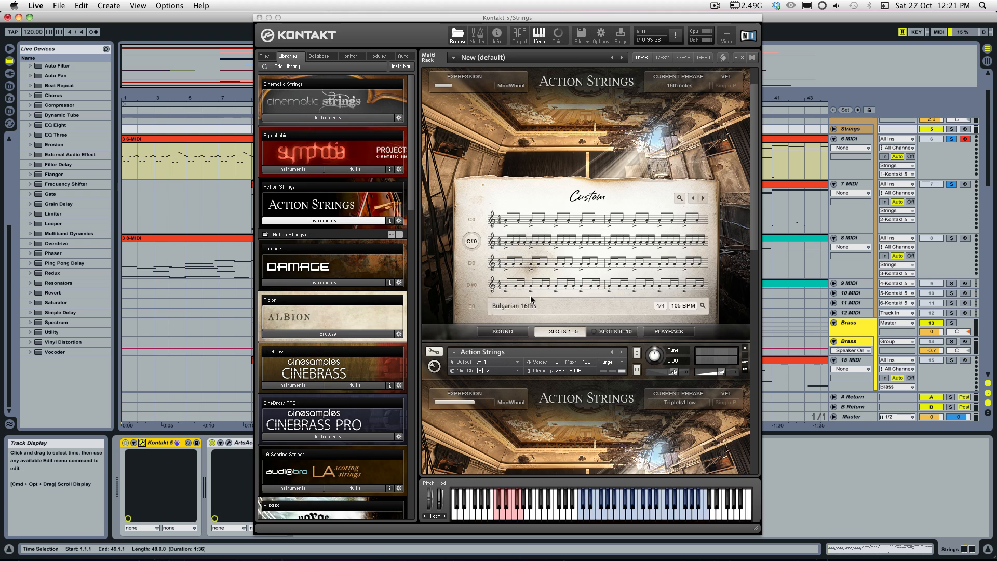
{"action": "left_click", "coordinate": [469, 265]}
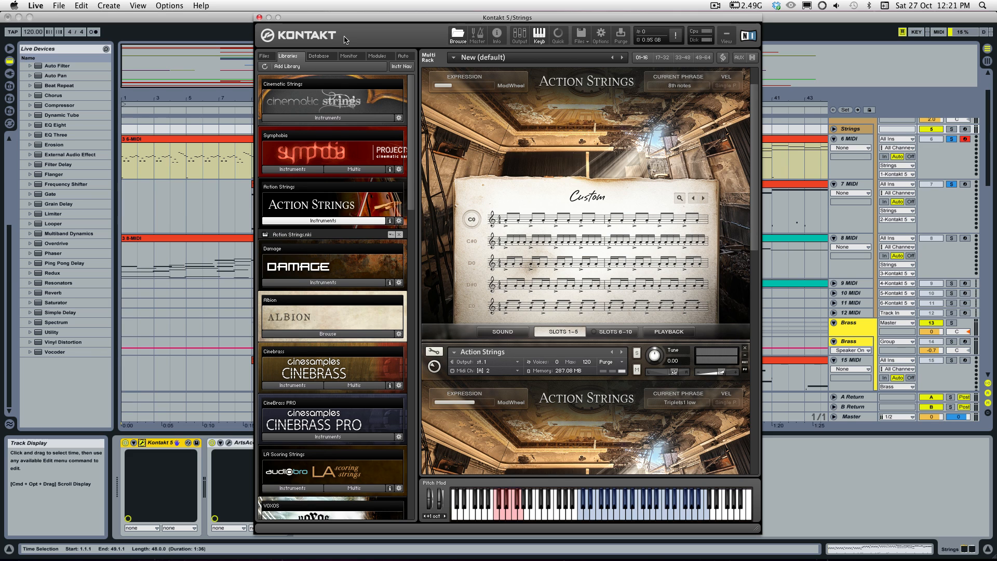
{"action": "left_click", "coordinate": [259, 17]}
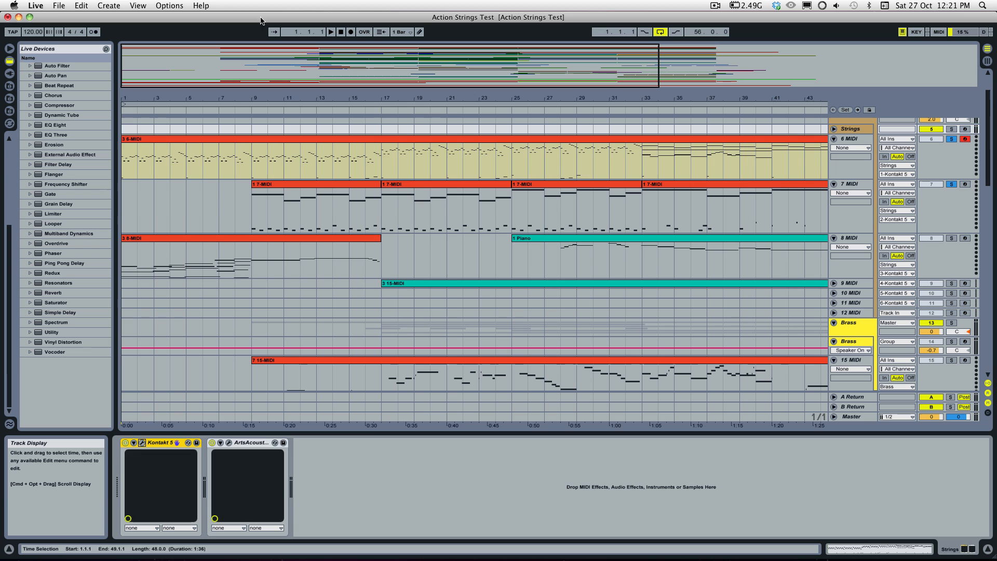
Step: Reopen the 6-MIDI clip in an enlarged note editor and set its adaptive grid to Narrow
{"action": "left_click", "coordinate": [513, 262]}
{"action": "left_click", "coordinate": [281, 140]}
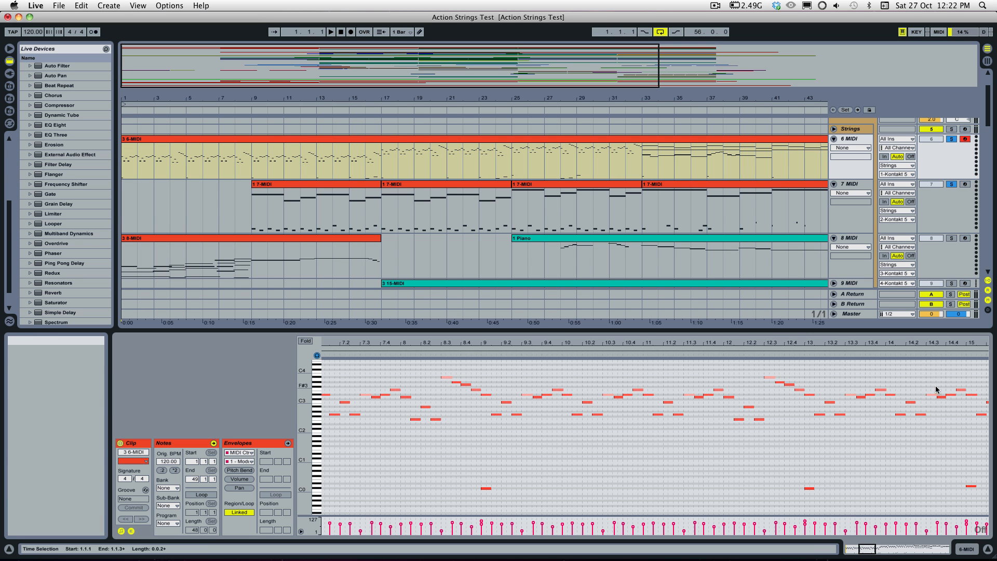
{"action": "left_click_drag", "start_coordinate": [778, 331], "coordinate": [754, 248]}
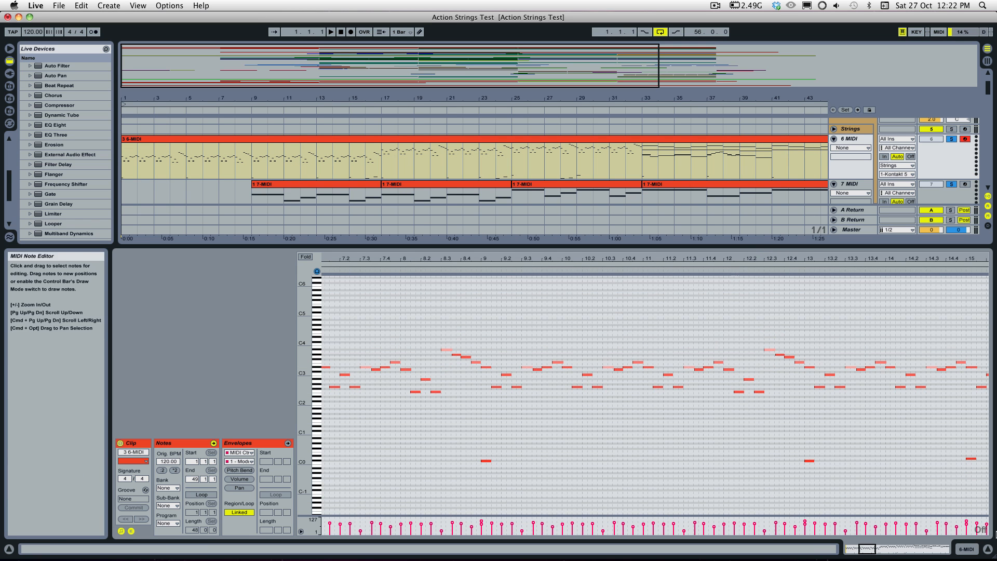
{"action": "left_click_drag", "start_coordinate": [866, 549], "coordinate": [868, 534]}
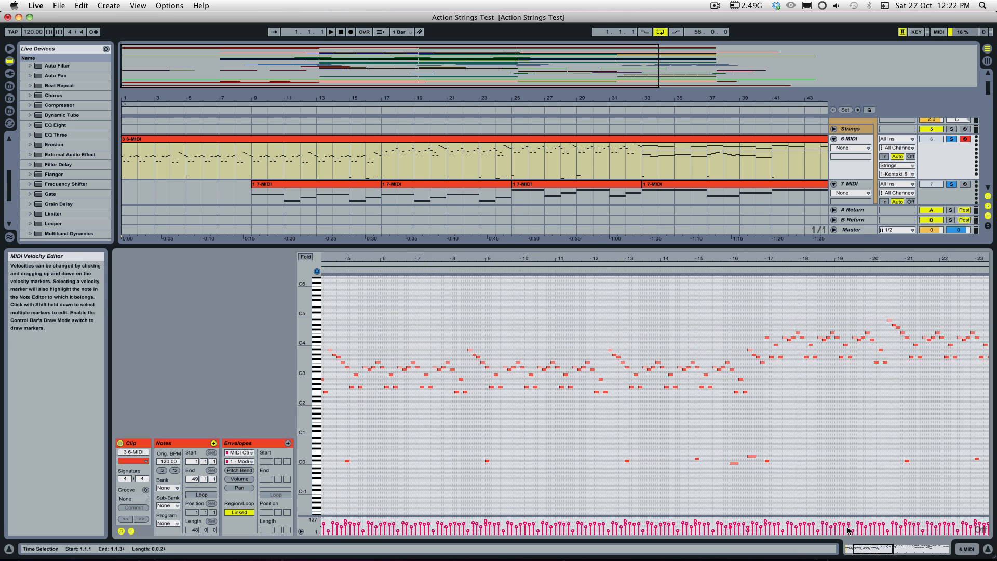
{"action": "right_click", "coordinate": [456, 398]}
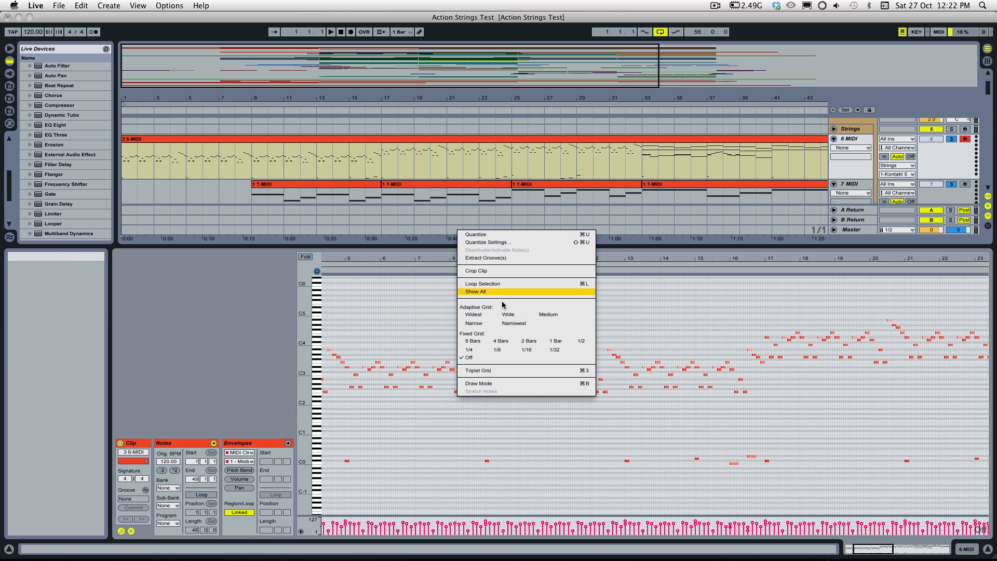
{"action": "left_click", "coordinate": [481, 329]}
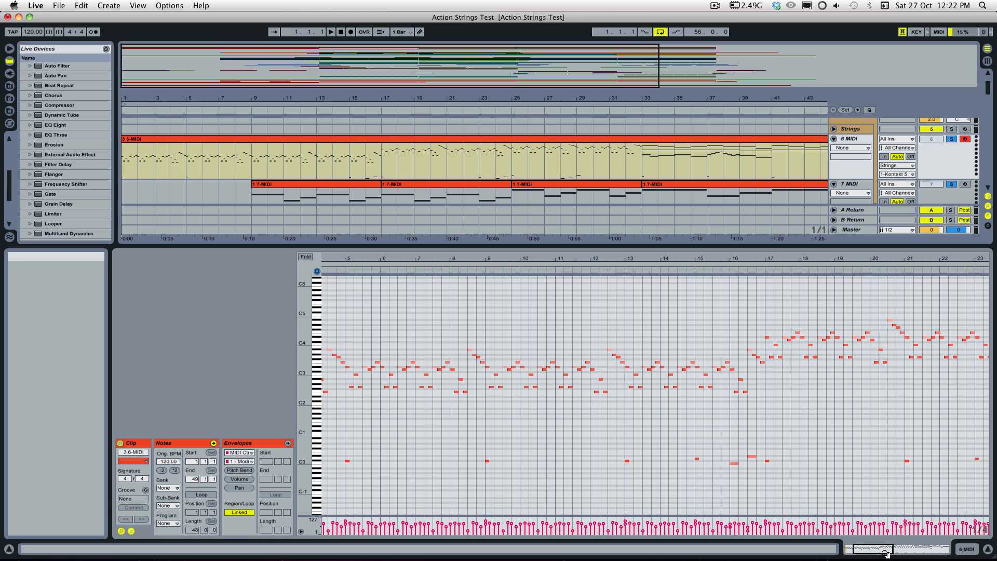
Step: Select the low key-switch notes in bars 13 to 16 of the 6-MIDI clip, and clear the selection
{"action": "left_click_drag", "start_coordinate": [862, 549], "coordinate": [847, 549]}
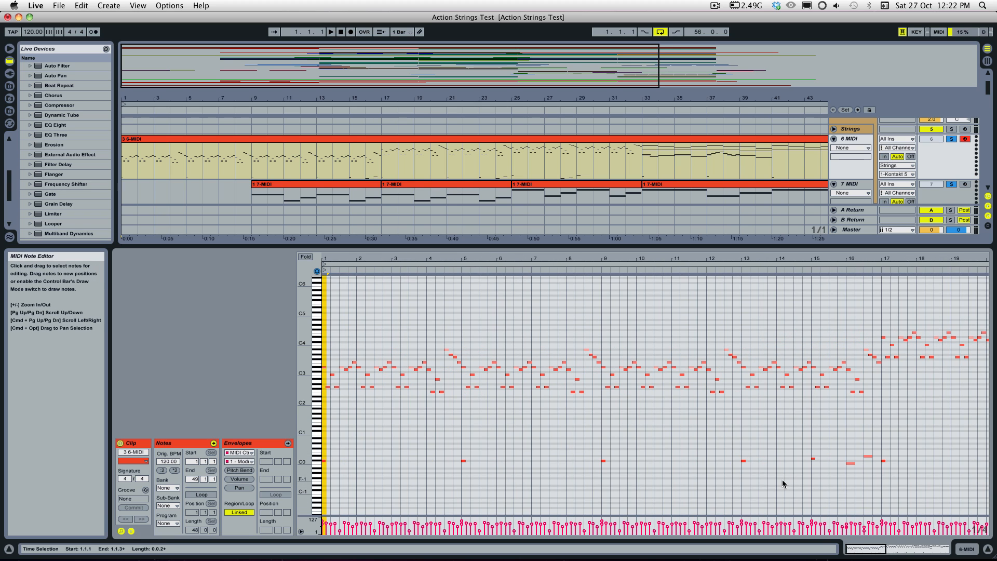
{"action": "left_click_drag", "start_coordinate": [881, 474], "coordinate": [706, 446]}
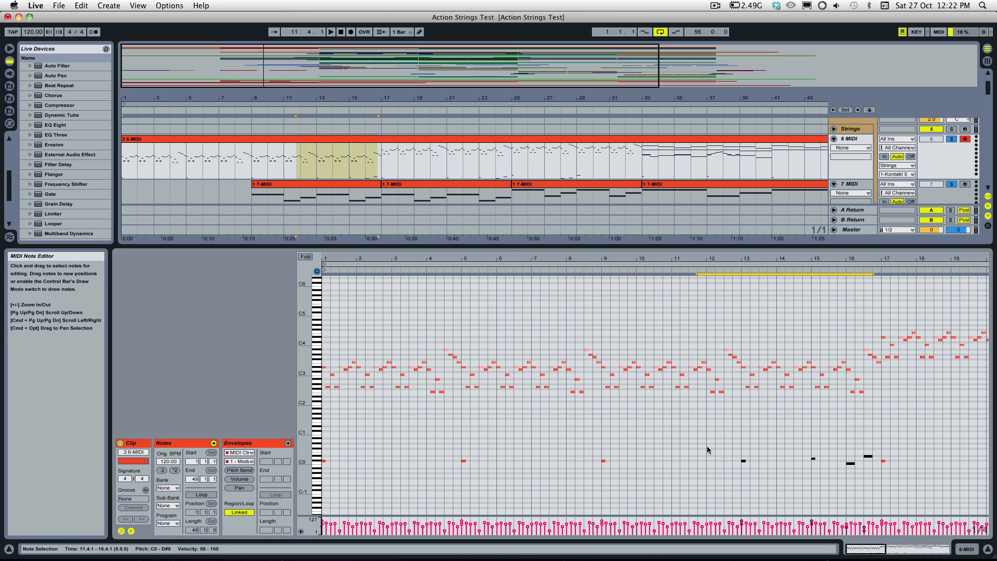
{"action": "left_click", "coordinate": [723, 426]}
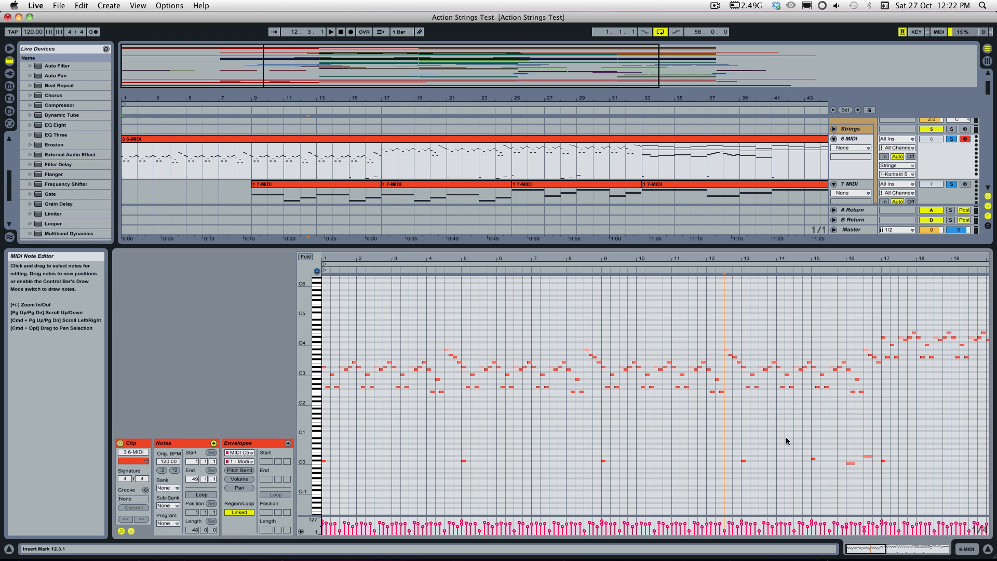
Step: Highlight the melody notes from bar 9 to the middle of bar 12 in the 6-MIDI clip, and clear the selection
{"action": "left_click_drag", "start_coordinate": [874, 550], "coordinate": [811, 526]}
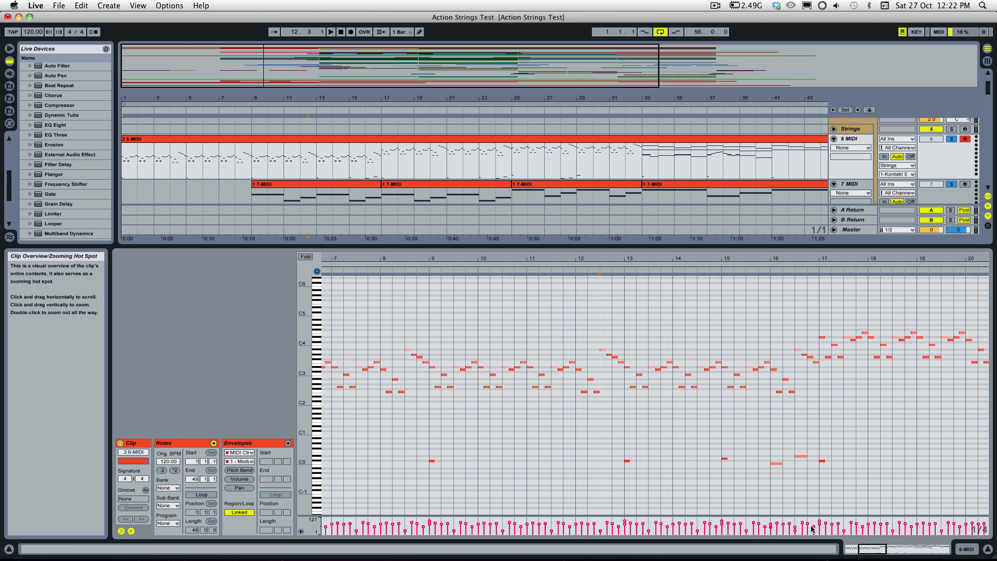
{"action": "left_click_drag", "start_coordinate": [309, 406], "coordinate": [305, 405]}
{"action": "left_click", "coordinate": [539, 394]}
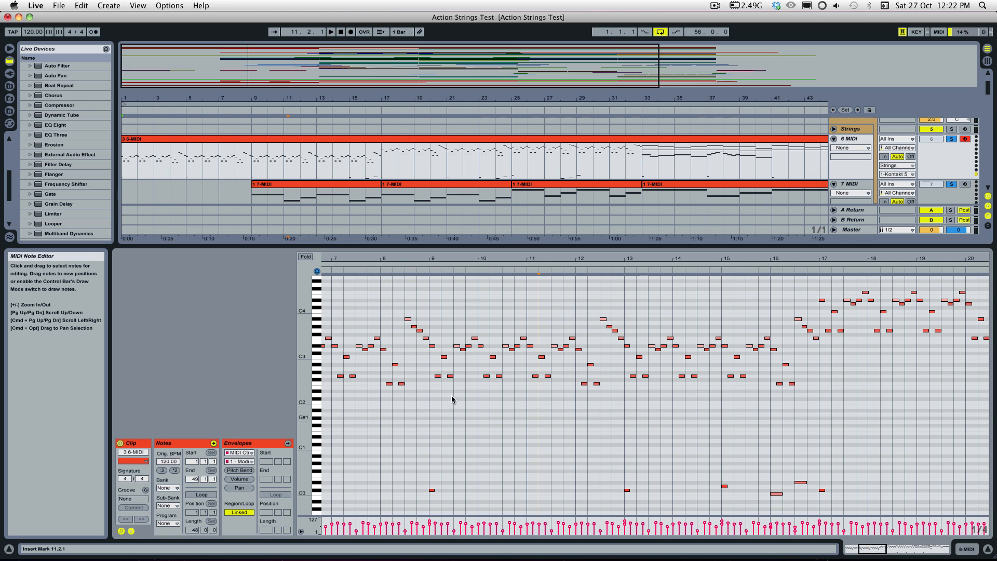
{"action": "left_click_drag", "start_coordinate": [434, 322], "coordinate": [598, 387]}
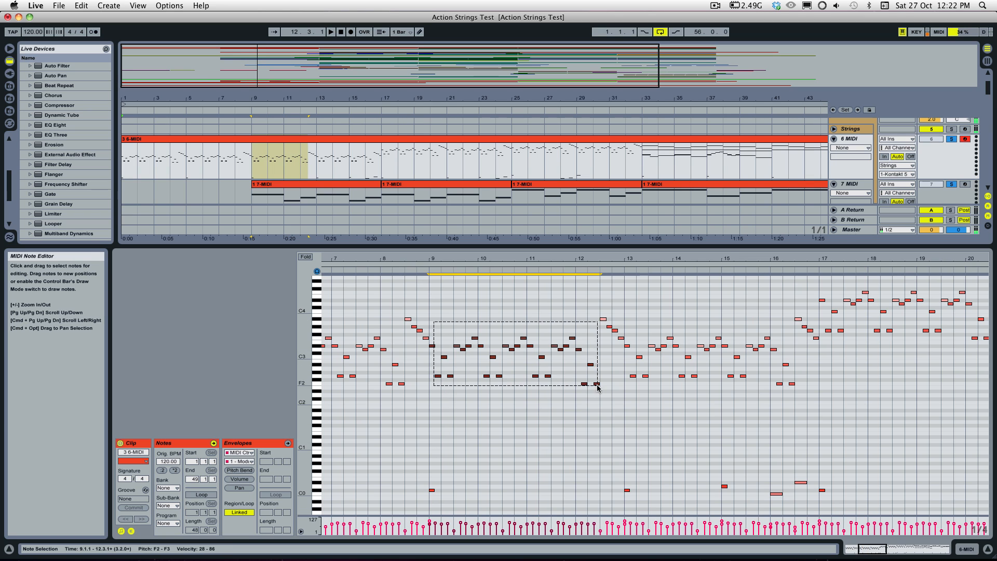
{"action": "left_click", "coordinate": [597, 387]}
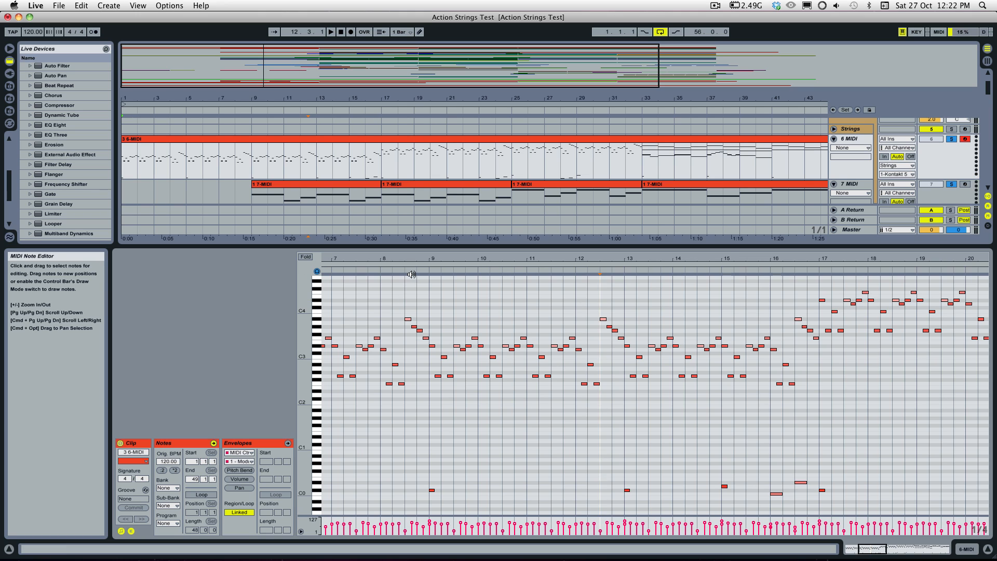
Step: Play the 6-MIDI clip from bar 9 into bar 17 with solo turned off on the 7 MIDI track
{"action": "left_click", "coordinate": [425, 272]}
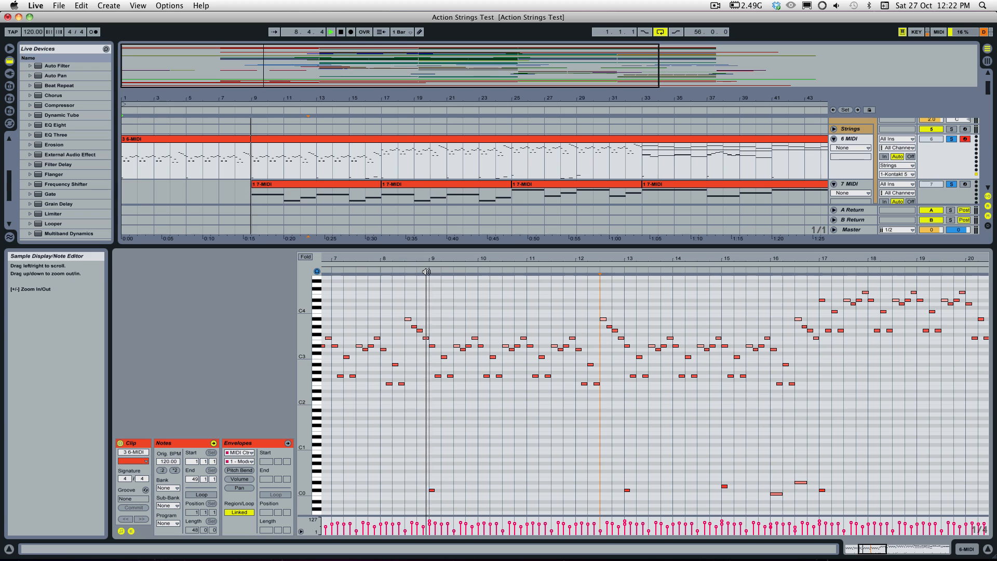
{"action": "left_click", "coordinate": [951, 185]}
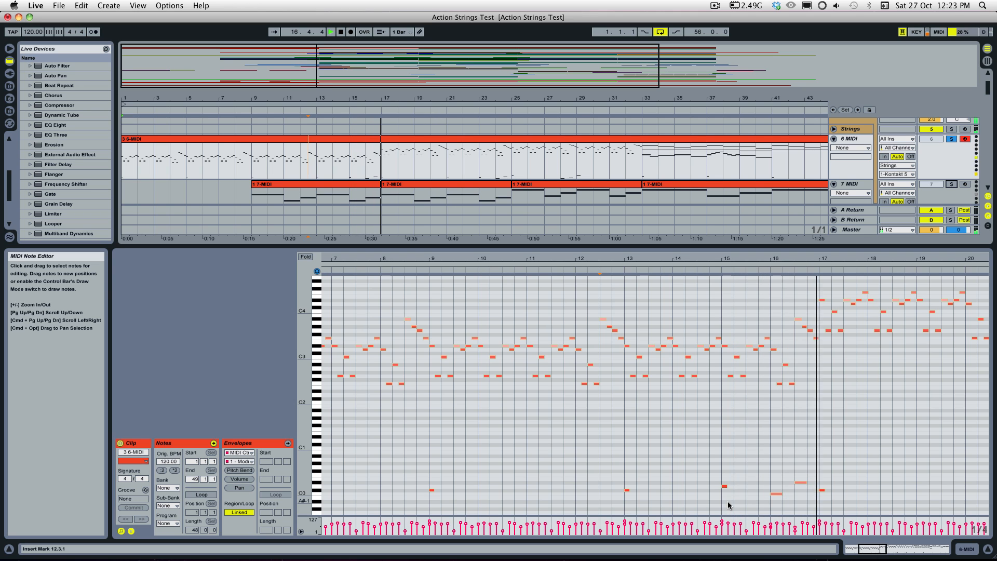
{"action": "key", "text": "space"}
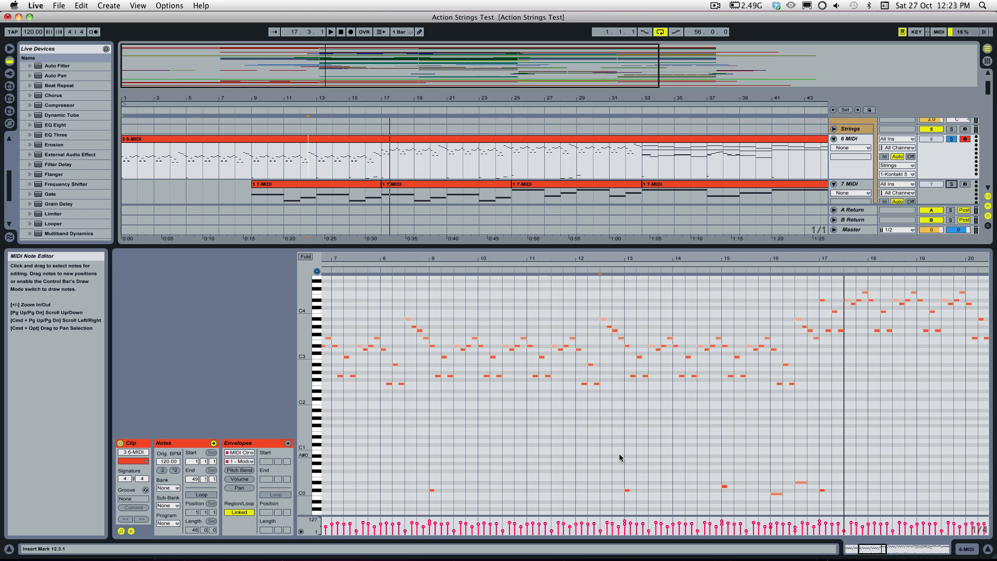
Step: Select the C#0 key-switch note at bar 13 of the 6-MIDI clip and play that passage up to bar 17
{"action": "left_click_drag", "start_coordinate": [606, 457], "coordinate": [636, 497]}
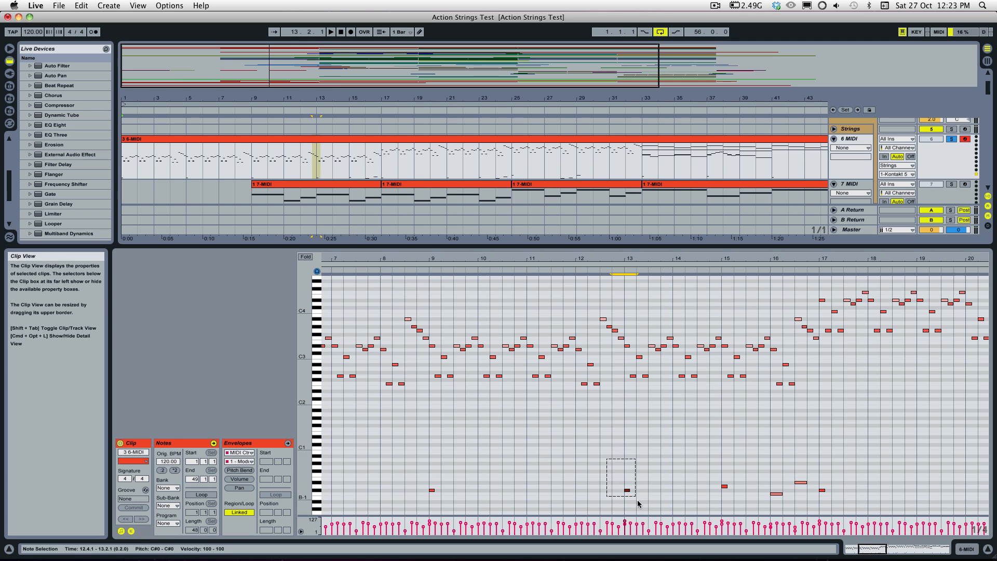
{"action": "left_click", "coordinate": [652, 465]}
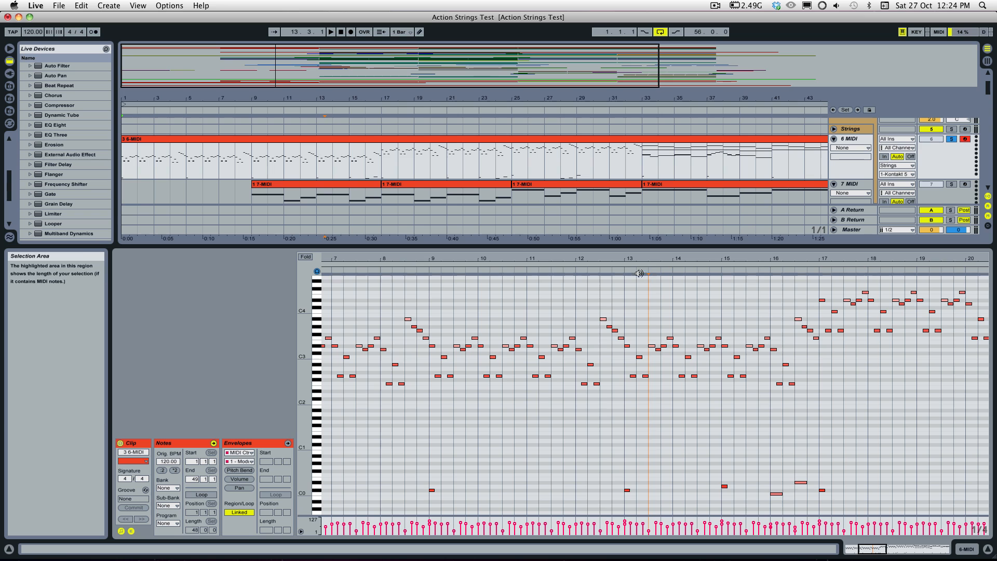
{"action": "left_click_drag", "start_coordinate": [600, 439], "coordinate": [654, 501]}
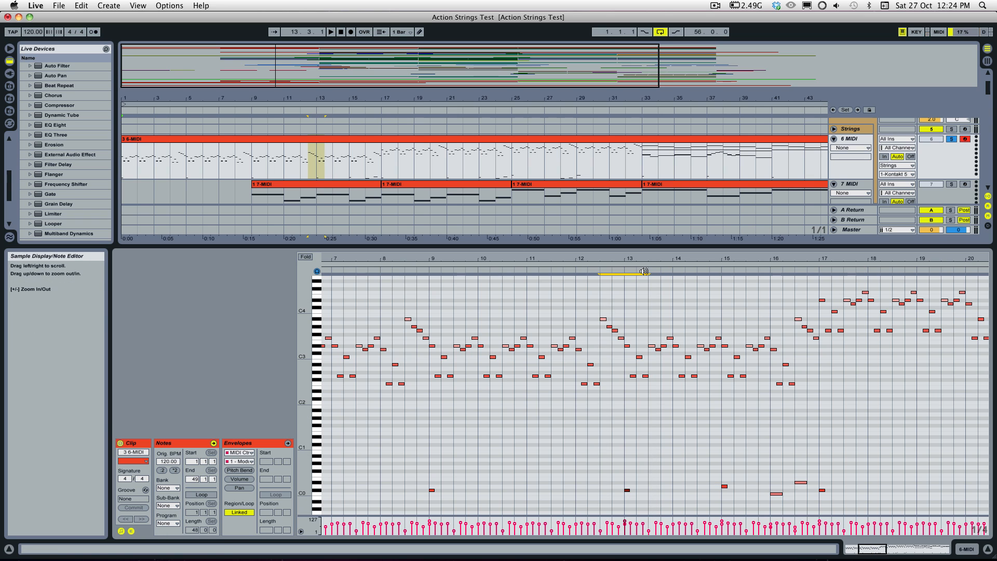
{"action": "key", "text": "space"}
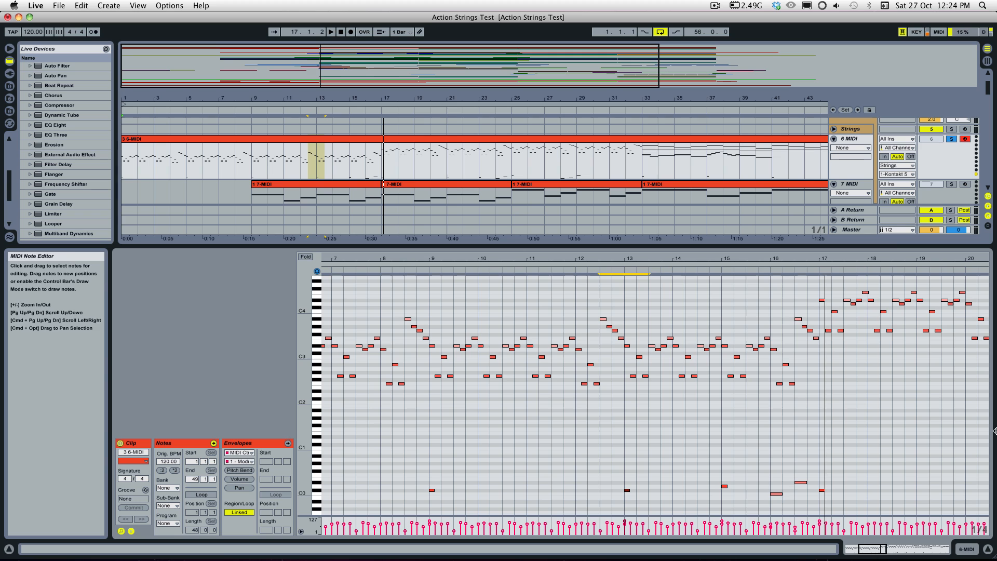
Step: Show the first Action Strings instrument's phrase slots in the Strings Kontakt window, and move the window clear of the arrangement's opening bars
{"action": "left_click", "coordinate": [851, 129]}
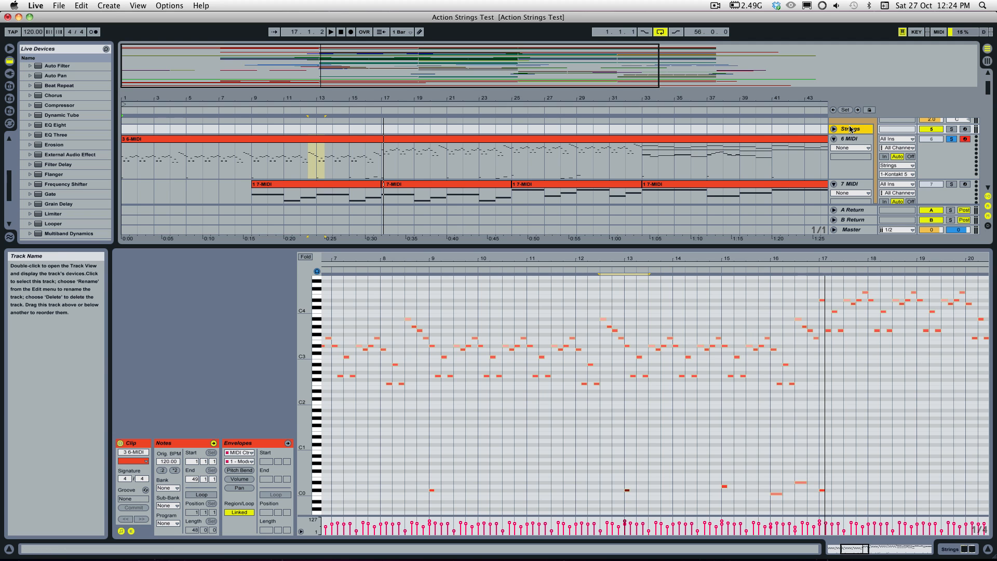
{"action": "double_click", "coordinate": [850, 129]}
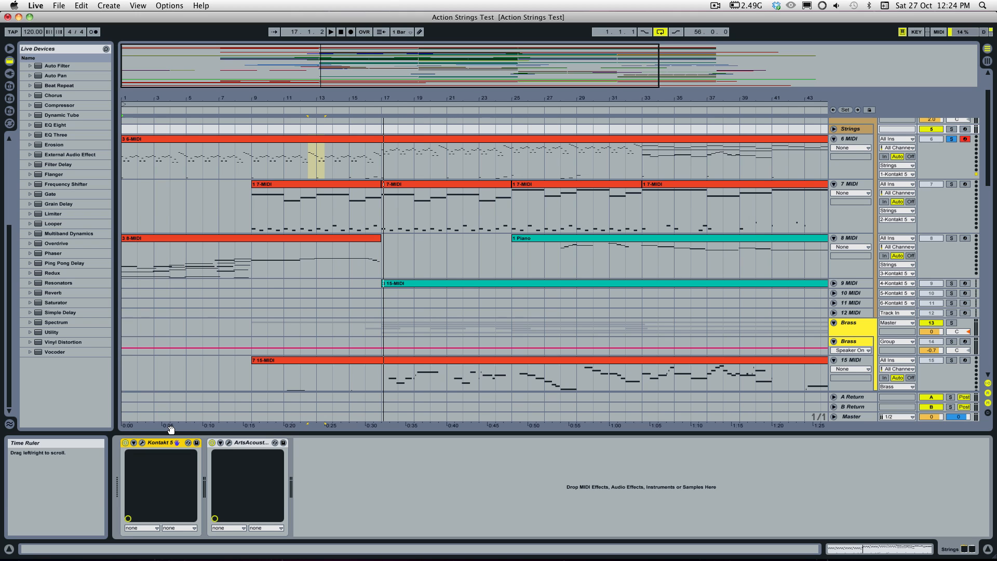
{"action": "left_click", "coordinate": [142, 445]}
{"action": "scroll", "coordinate": [748, 214], "scroll_direction": "down", "scroll_amount": 2}
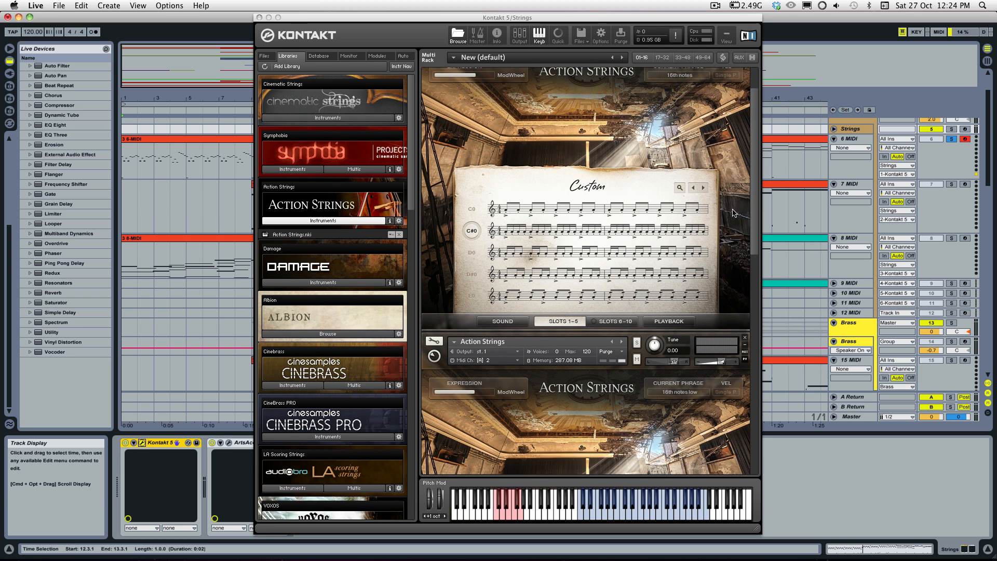
{"action": "left_click_drag", "start_coordinate": [752, 212], "coordinate": [748, 181]}
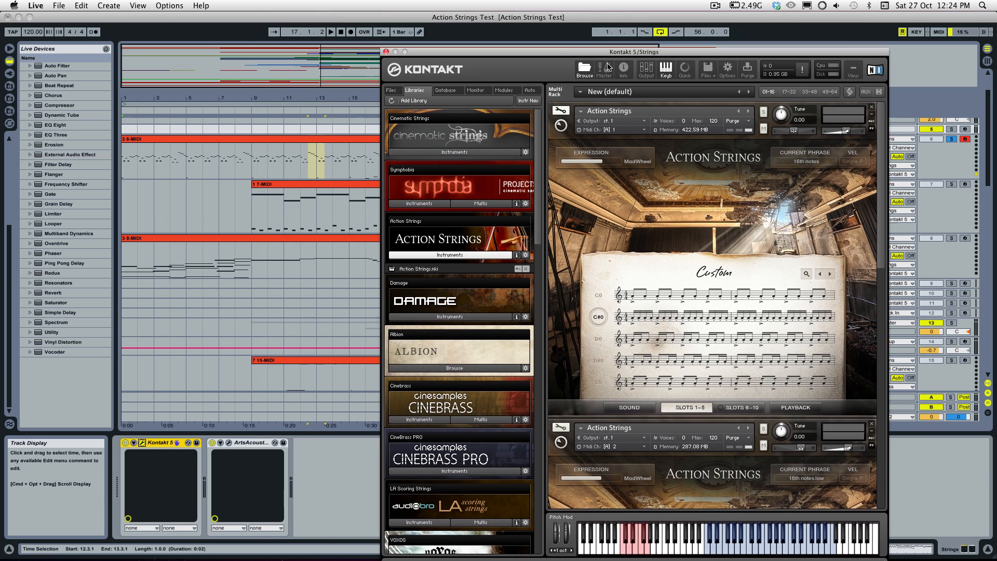
{"action": "left_click_drag", "start_coordinate": [405, 17], "coordinate": [582, 34]}
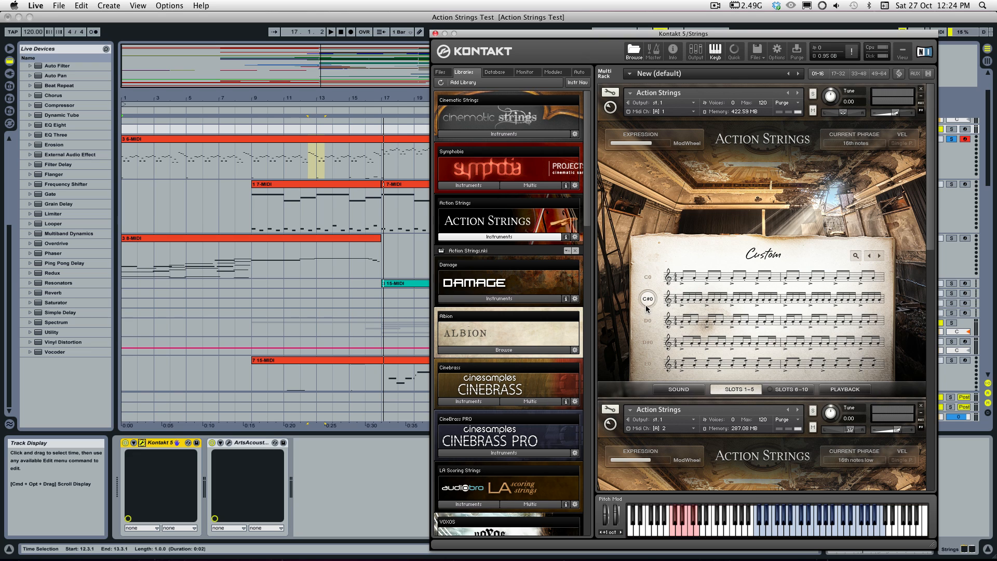
{"action": "left_click", "coordinate": [648, 297]}
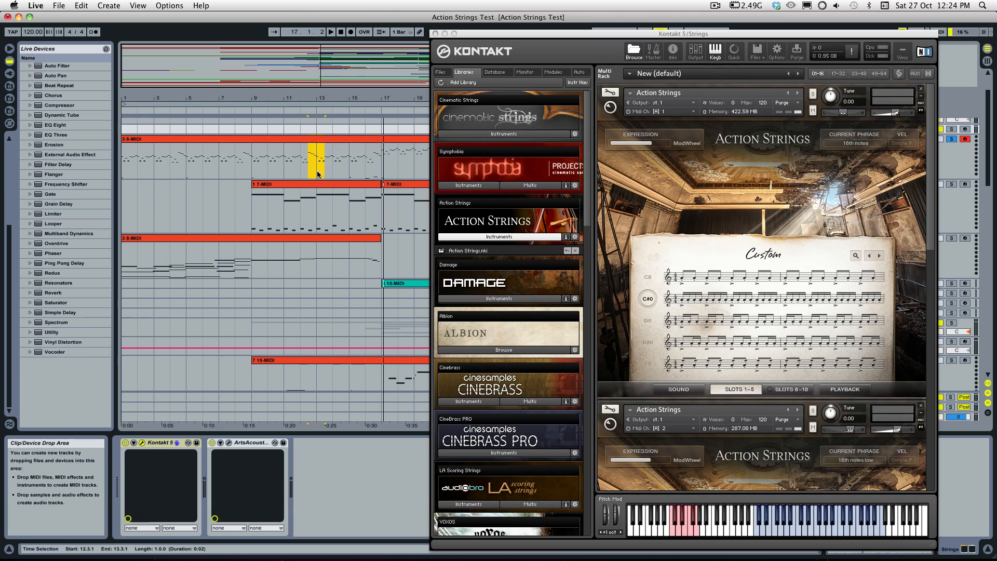
Step: Play the arrangement from bar 13 into bar 17 with the Kontakt phrase slots in view, and stop playback
{"action": "left_click", "coordinate": [317, 175]}
{"action": "key", "text": "space"}
{"action": "left_click", "coordinate": [844, 134]}
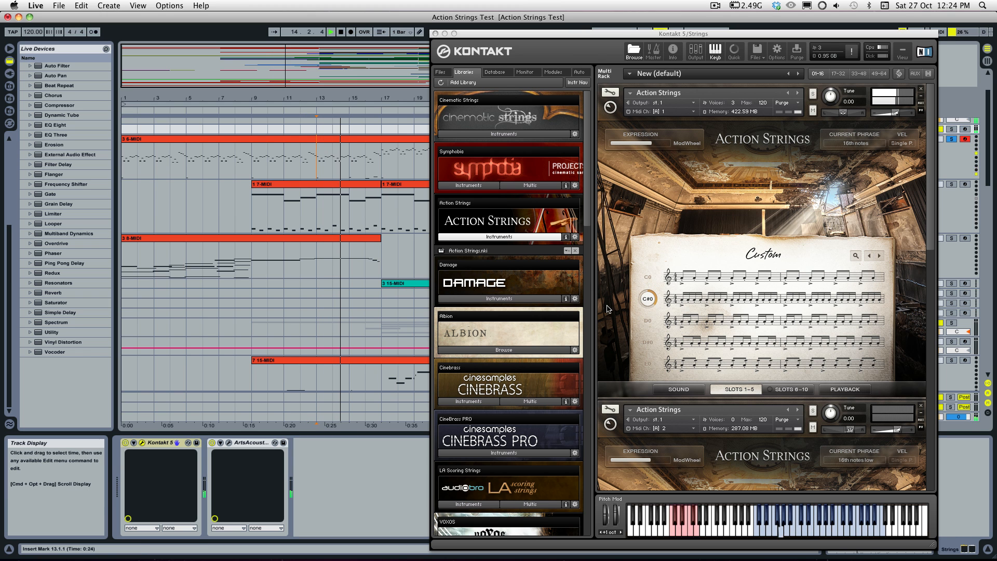
{"action": "left_click", "coordinate": [648, 320]}
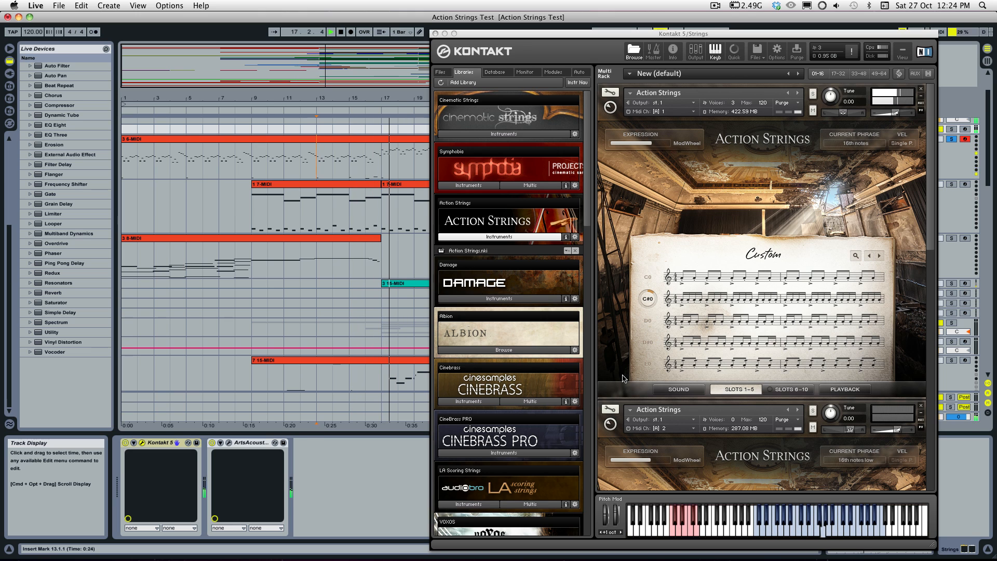
{"action": "key", "text": "space"}
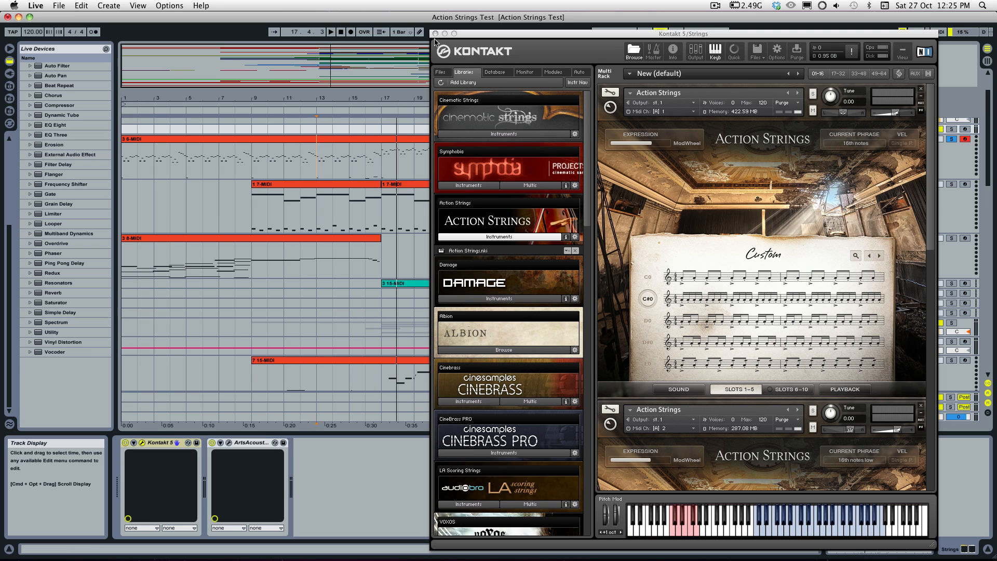
Step: Close the Strings Kontakt window and switch solo from the 6 MIDI track to the 7 MIDI track
{"action": "left_click_drag", "start_coordinate": [489, 36], "coordinate": [387, 29]}
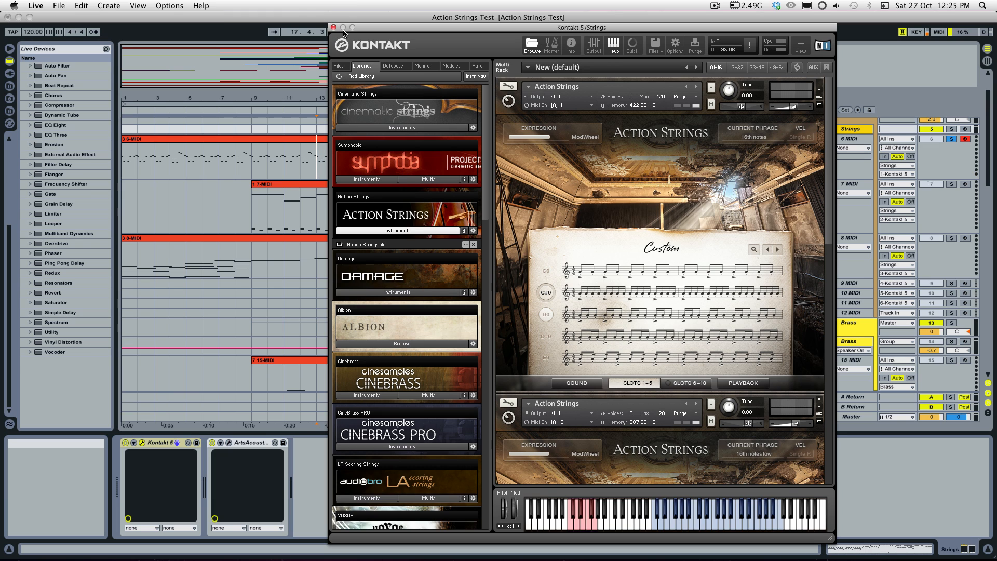
{"action": "left_click", "coordinate": [333, 27]}
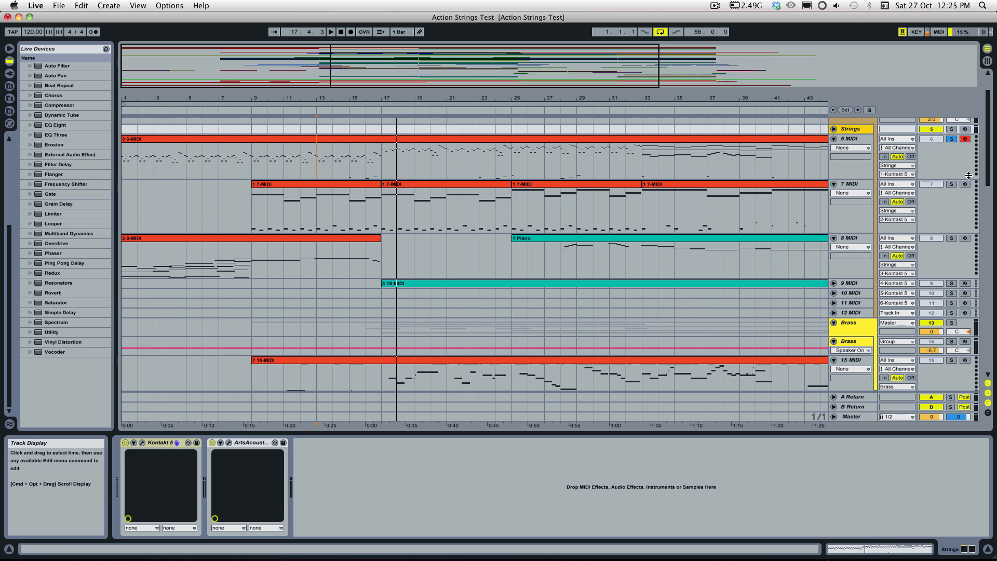
{"action": "left_click", "coordinate": [952, 185]}
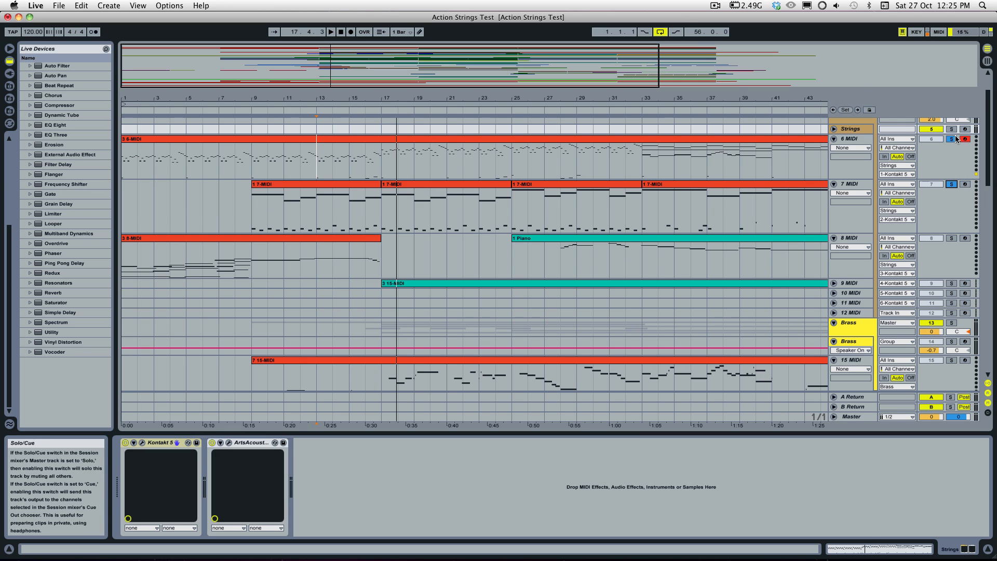
Step: Reopen Kontakt from the Strings track and show the second Action Strings instrument's phrase slots
{"action": "left_click", "coordinate": [858, 131]}
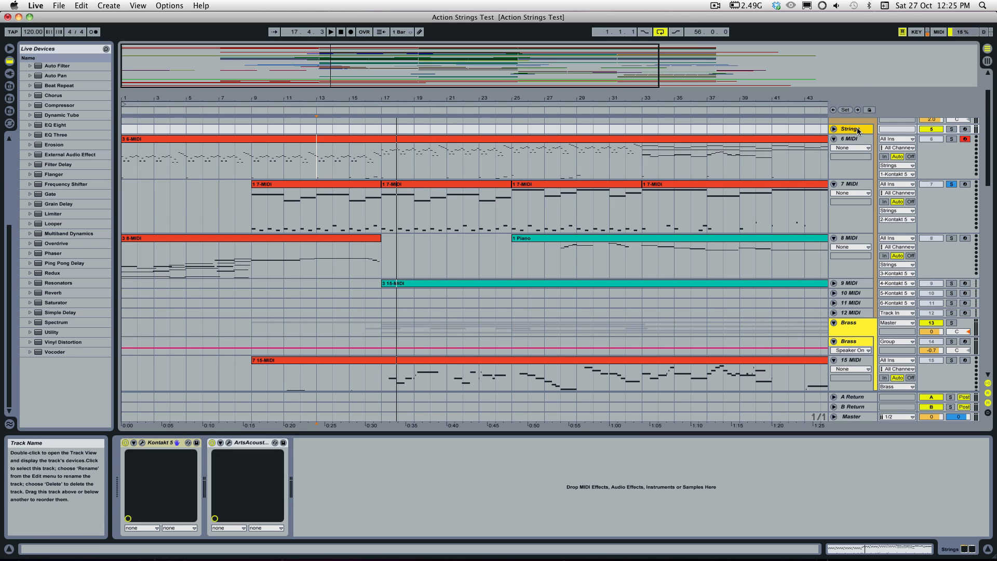
{"action": "left_click", "coordinate": [142, 443]}
{"action": "scroll", "coordinate": [818, 183], "scroll_direction": "down", "scroll_amount": 5}
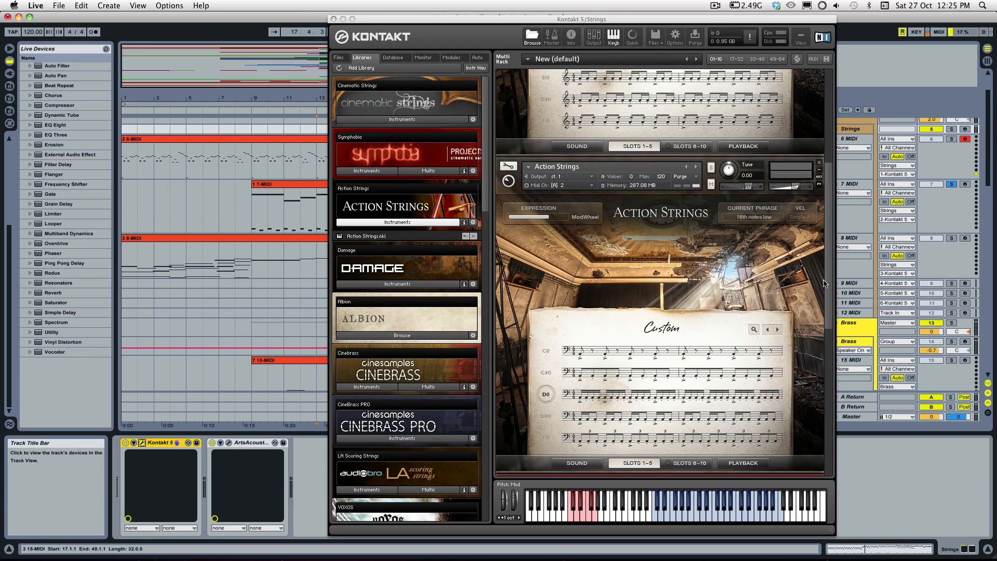
{"action": "left_click_drag", "start_coordinate": [828, 310], "coordinate": [829, 335]}
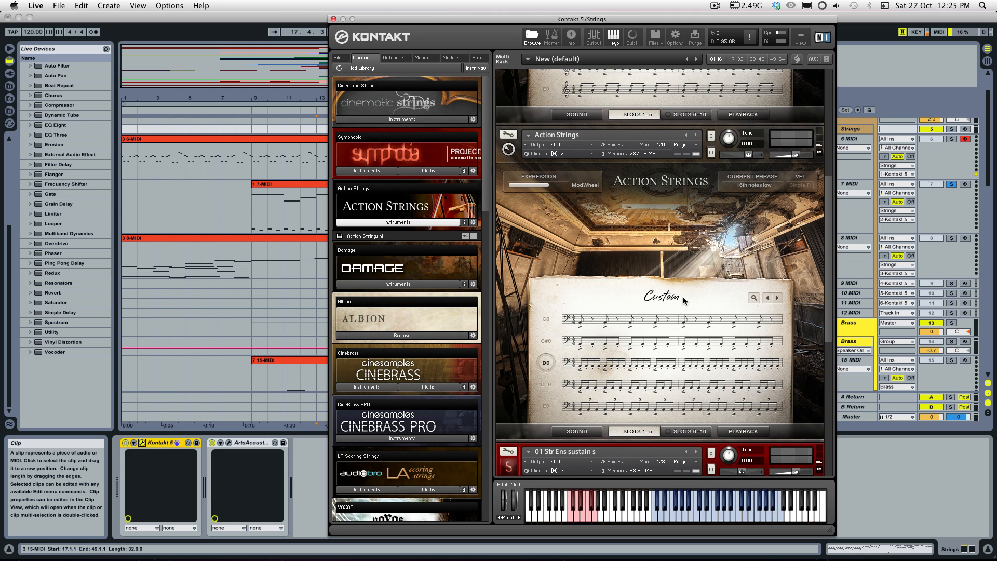
Step: Look into the second Action Strings instrument's theme browser and close it without choosing a theme
{"action": "left_click", "coordinate": [652, 300]}
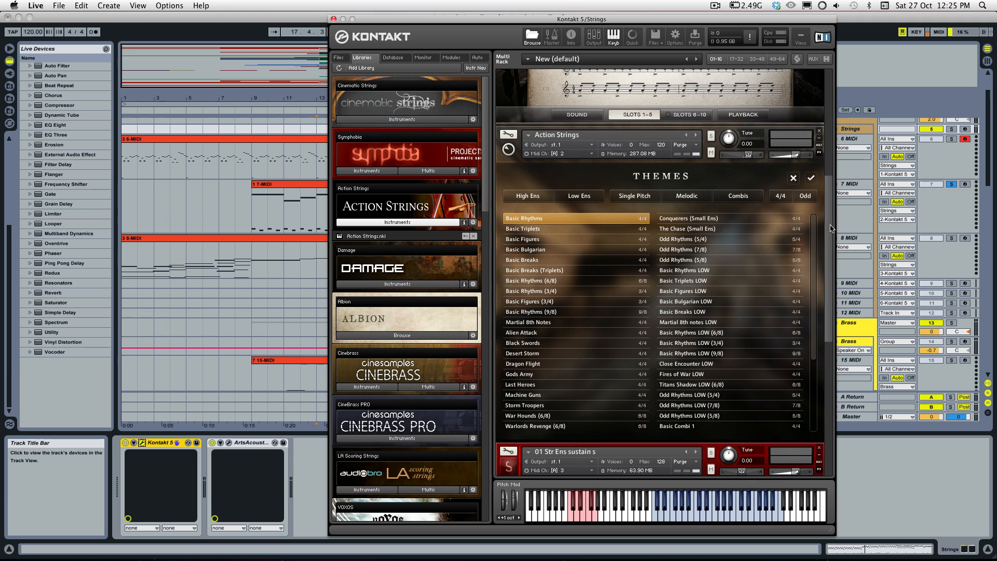
{"action": "left_click_drag", "start_coordinate": [830, 228], "coordinate": [831, 253]}
{"action": "scroll", "coordinate": [831, 252], "scroll_direction": "up", "scroll_amount": 5}
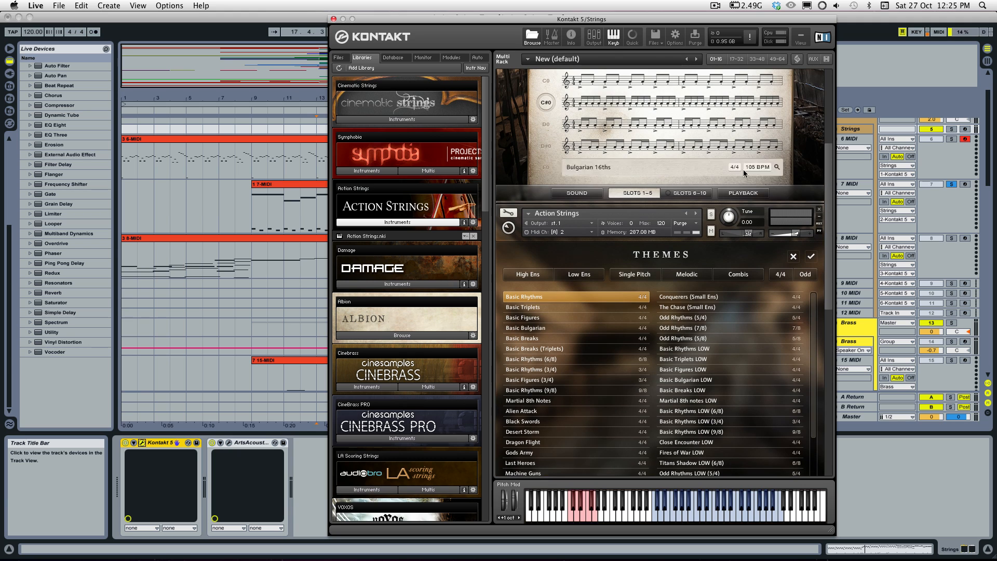
{"action": "left_click", "coordinate": [793, 256]}
{"action": "scroll", "coordinate": [644, 362], "scroll_direction": "down", "scroll_amount": 3}
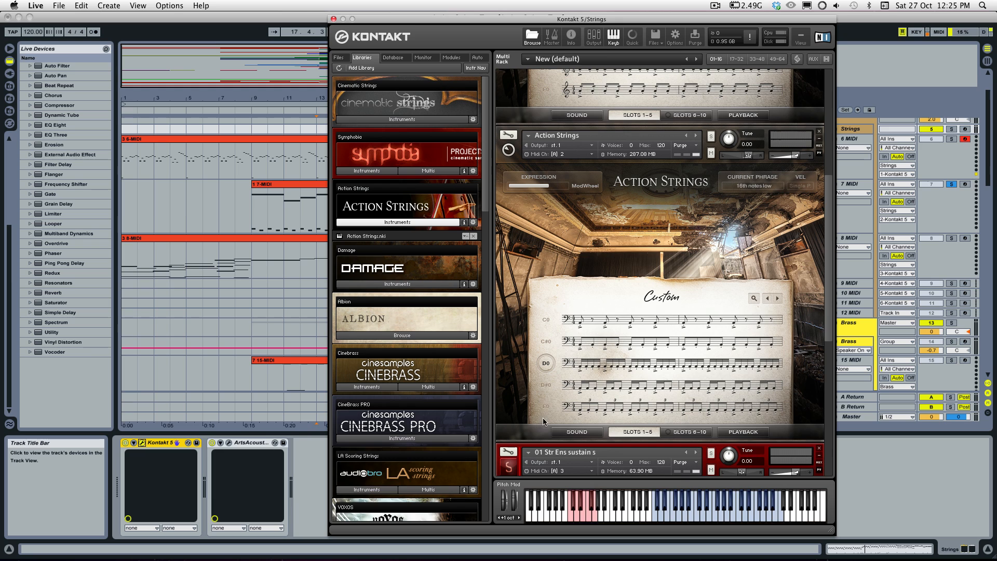
Step: Reopen the second Action Strings instrument's theme browser and filter the list to High Ens themes
{"action": "left_click", "coordinate": [669, 300]}
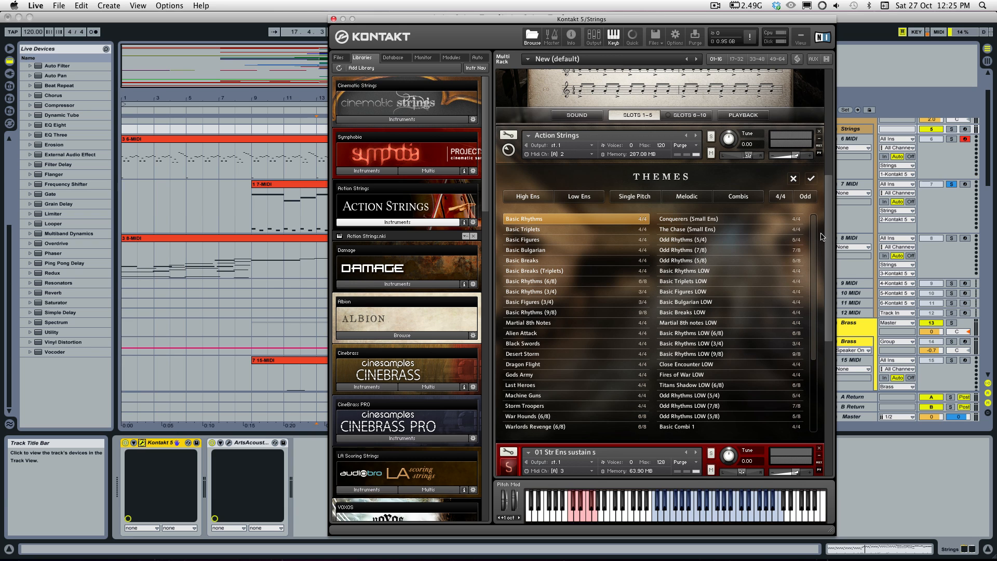
{"action": "scroll", "coordinate": [813, 241], "scroll_direction": "up", "scroll_amount": 3}
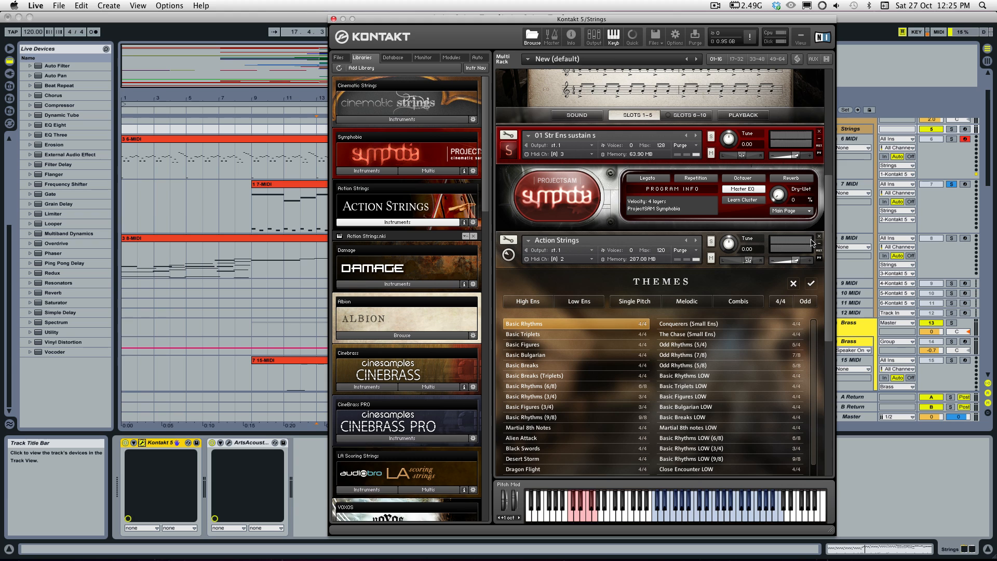
{"action": "left_click_drag", "start_coordinate": [769, 237], "coordinate": [763, 156]}
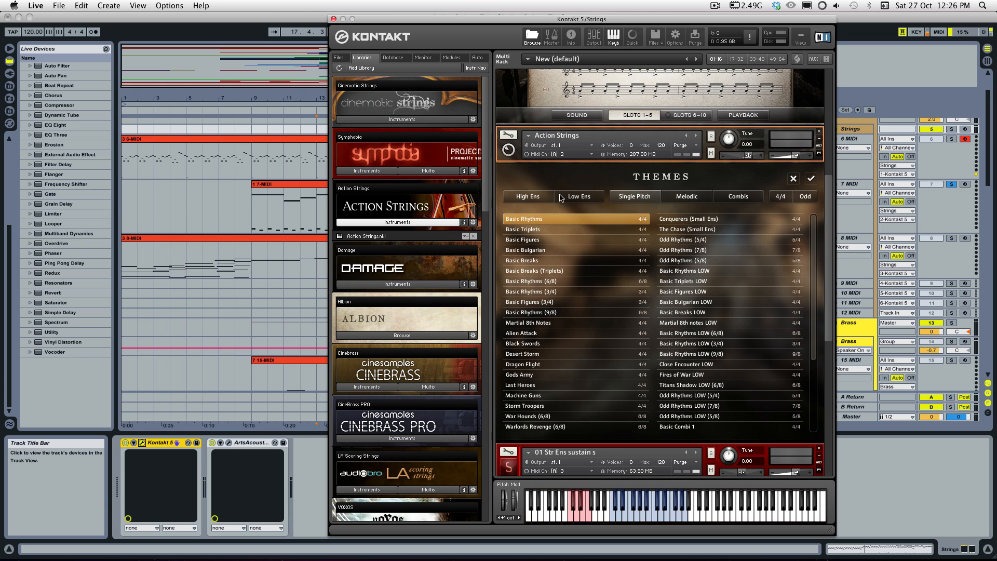
{"action": "left_click", "coordinate": [538, 203]}
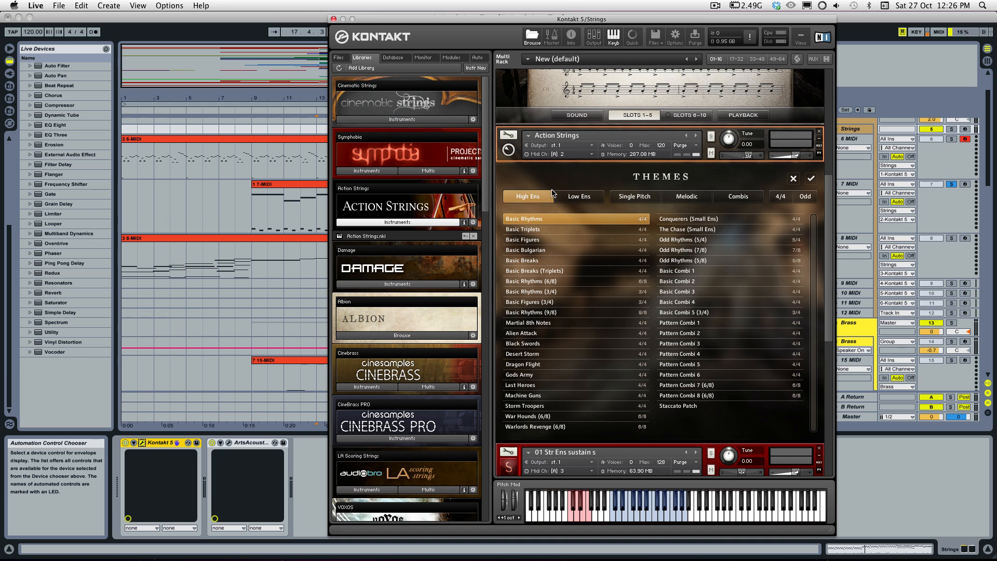
{"action": "scroll", "coordinate": [761, 139], "scroll_direction": "up", "scroll_amount": 5}
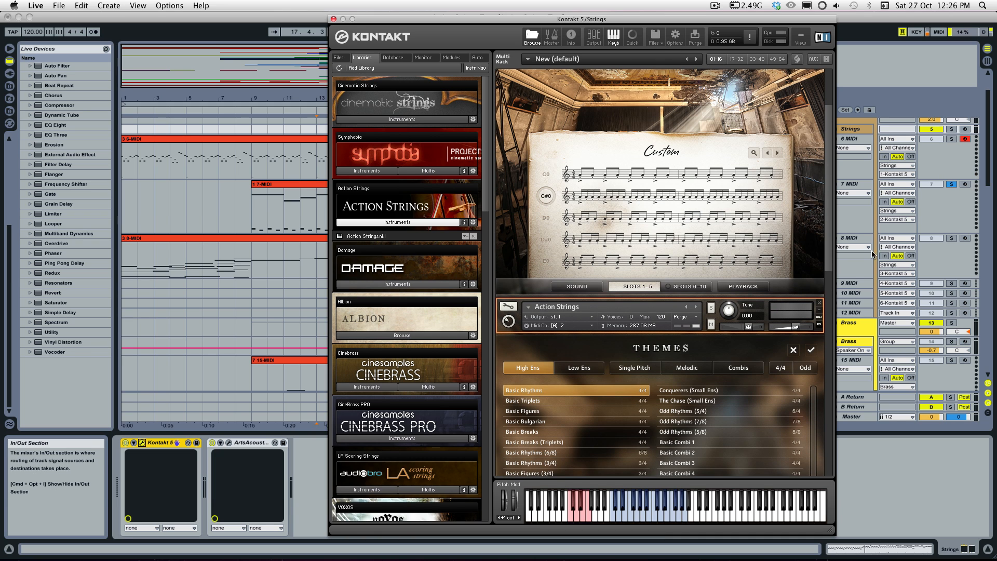
{"action": "scroll", "coordinate": [552, 425], "scroll_direction": "down", "scroll_amount": 2}
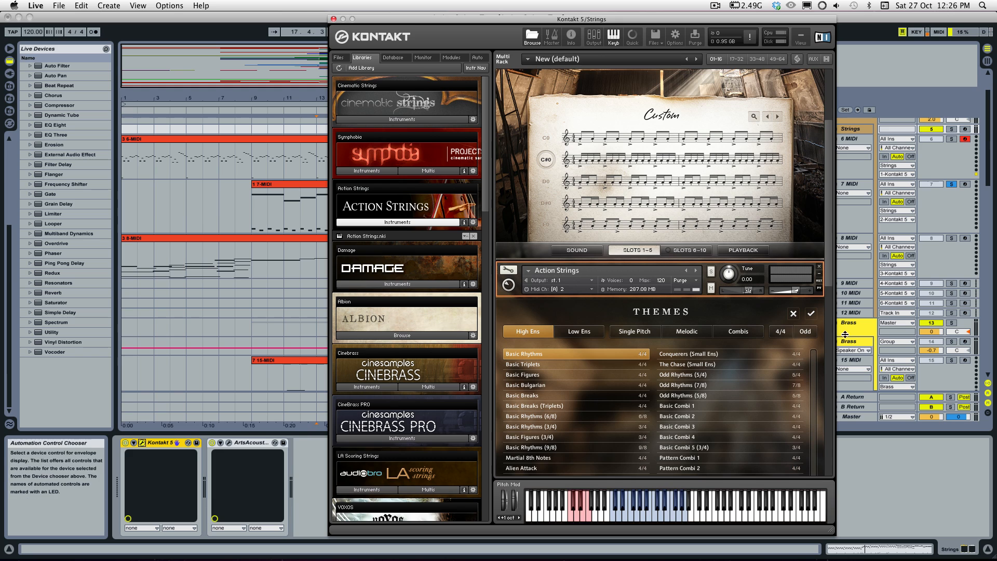
{"action": "left_click_drag", "start_coordinate": [831, 266], "coordinate": [830, 306]}
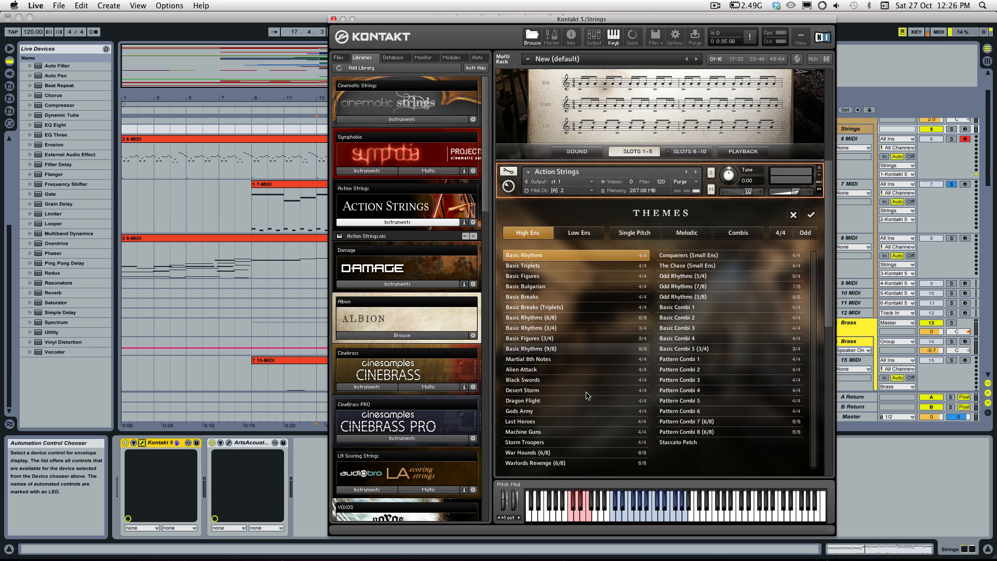
{"action": "mouse_move", "coordinate": [829, 281]}
{"action": "left_mouse_down"}
{"action": "mouse_move", "coordinate": [830, 310]}
{"action": "mouse_move", "coordinate": [829, 208]}
{"action": "mouse_move", "coordinate": [829, 281]}
{"action": "left_mouse_up"}
{"action": "scroll", "coordinate": [800, 287], "scroll_direction": "down", "scroll_amount": 2}
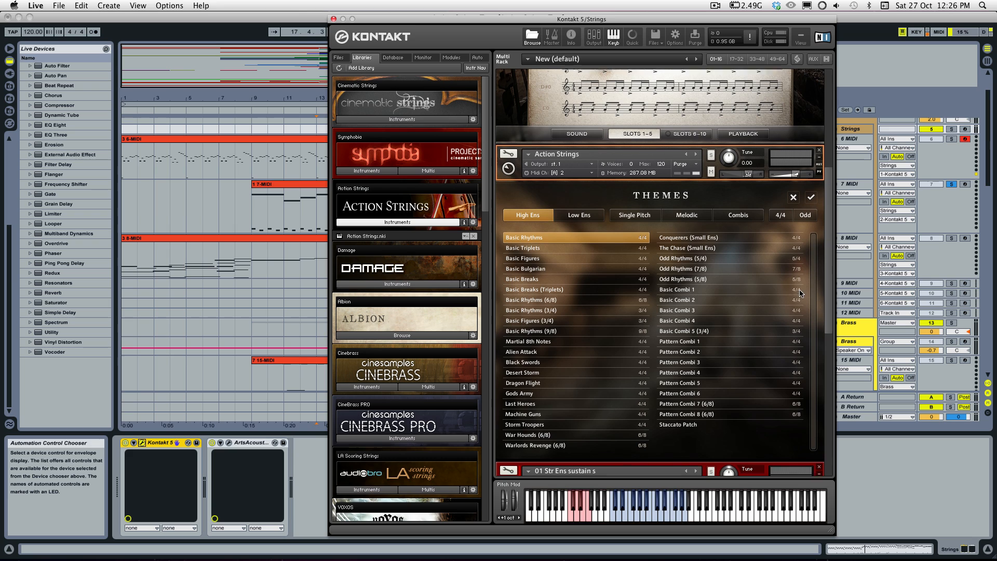
Step: Filter the themes to Single Pitch and compare the High Ens and Low Ens lists
{"action": "left_click", "coordinate": [622, 213]}
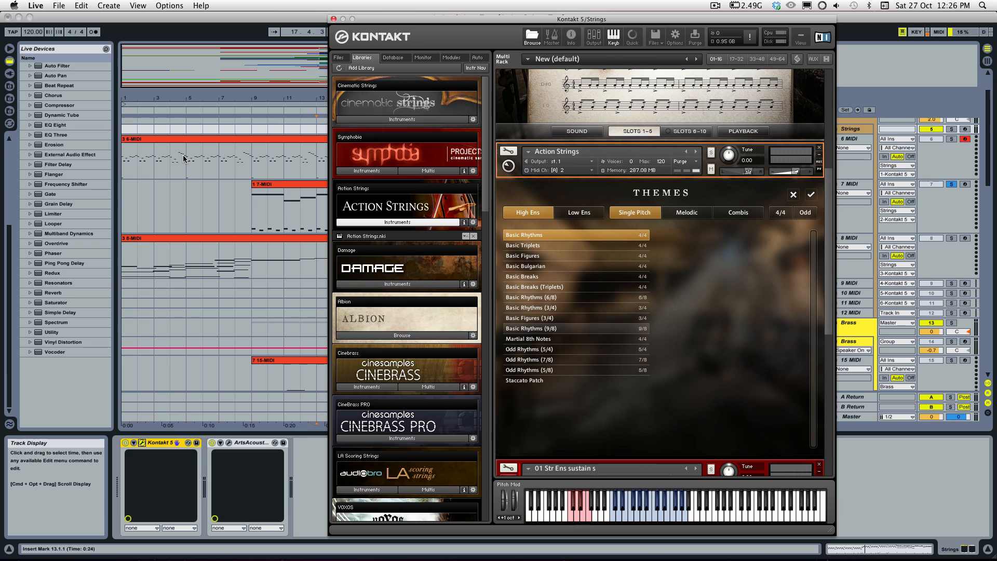
{"action": "left_click", "coordinate": [565, 216]}
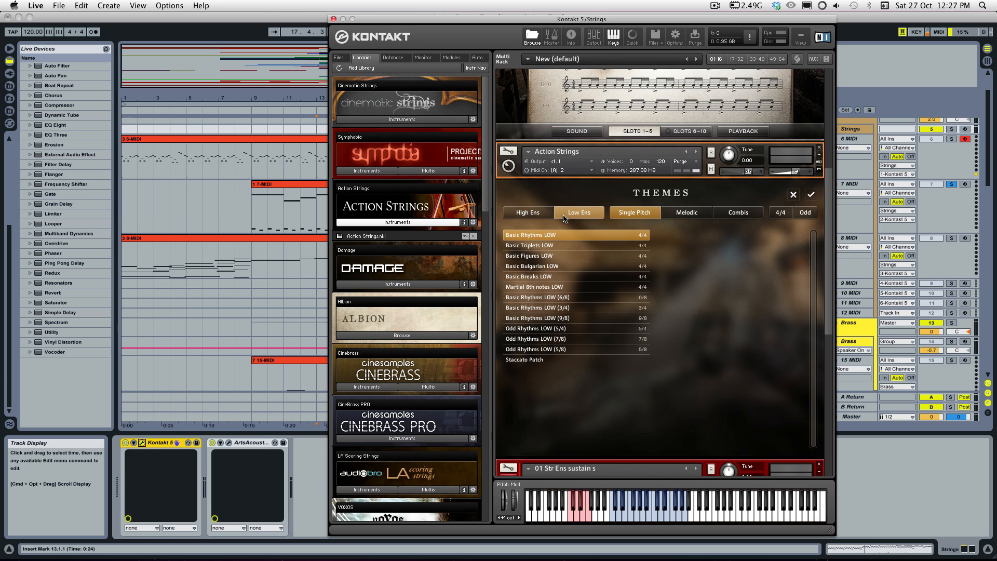
{"action": "left_click", "coordinate": [524, 216]}
Step: View the Melodic and Combis themes for High Ens, and leave the theme browser without choosing one
{"action": "left_click", "coordinate": [698, 213]}
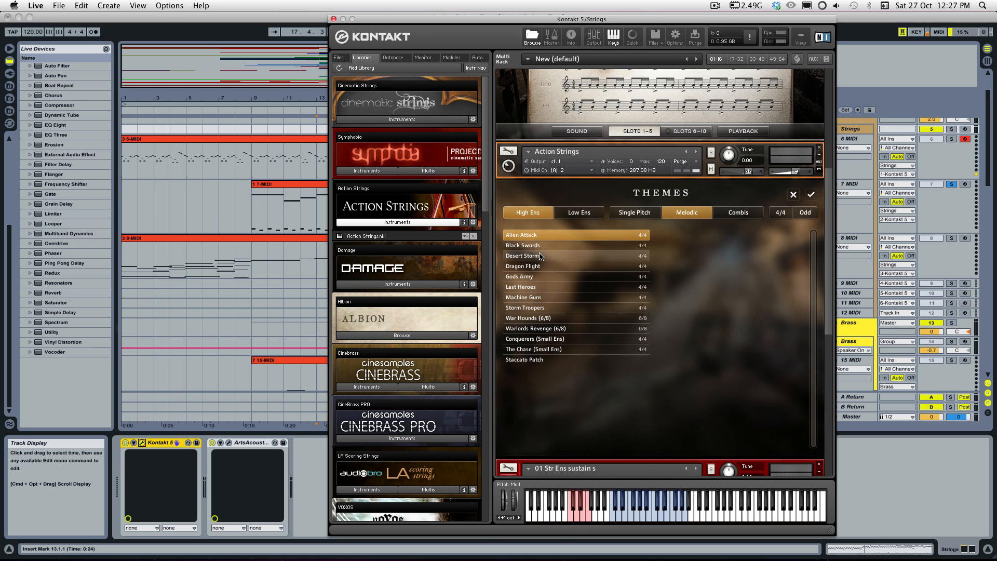
{"action": "left_click", "coordinate": [743, 212]}
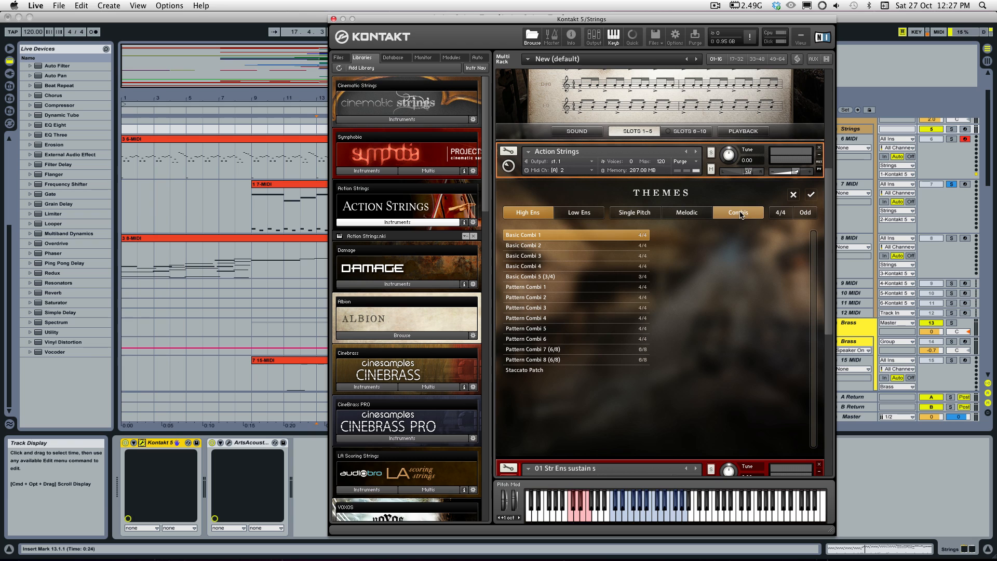
{"action": "left_click", "coordinate": [792, 196]}
{"action": "scroll", "coordinate": [800, 351], "scroll_direction": "down", "scroll_amount": 1}
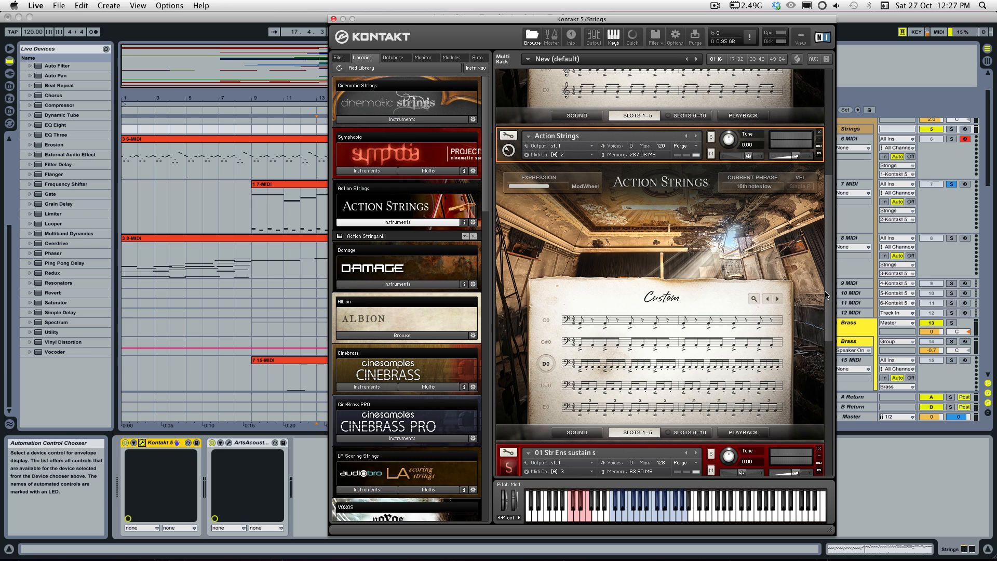
{"action": "scroll", "coordinate": [826, 295], "scroll_direction": "up", "scroll_amount": 2}
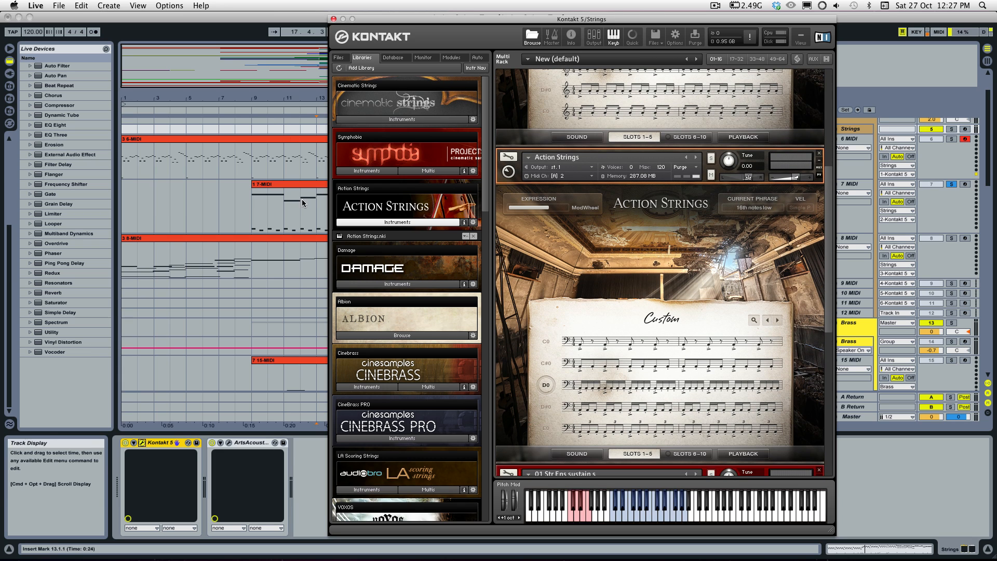
Step: Open the 7-MIDI clip that starts at bar 9 in the note editor to examine its notes and key switches
{"action": "mouse_move", "coordinate": [769, 342]}
{"action": "left_click", "coordinate": [285, 184]}
{"action": "double_click", "coordinate": [285, 188]}
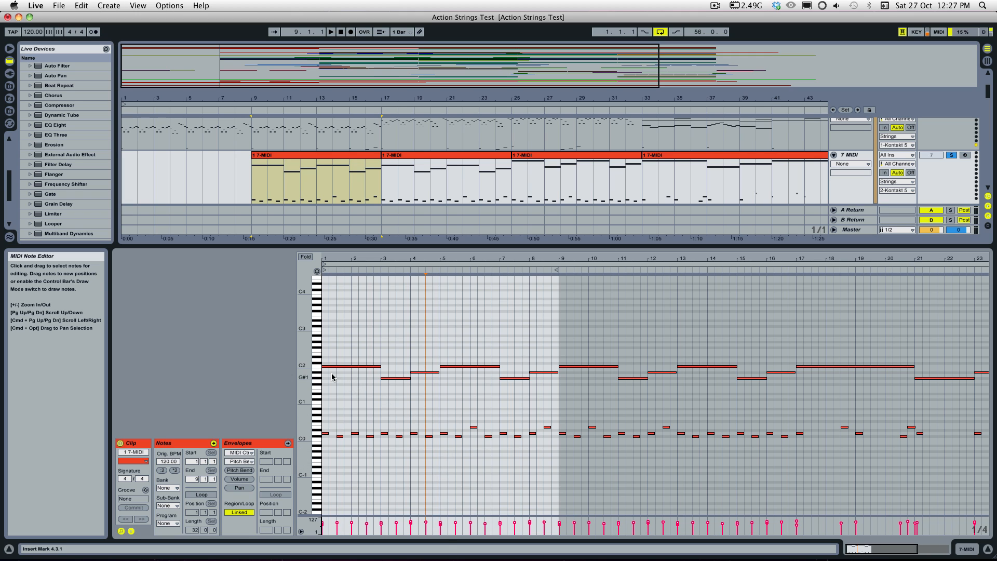
{"action": "scroll", "coordinate": [315, 147], "scroll_direction": "up", "scroll_amount": 3}
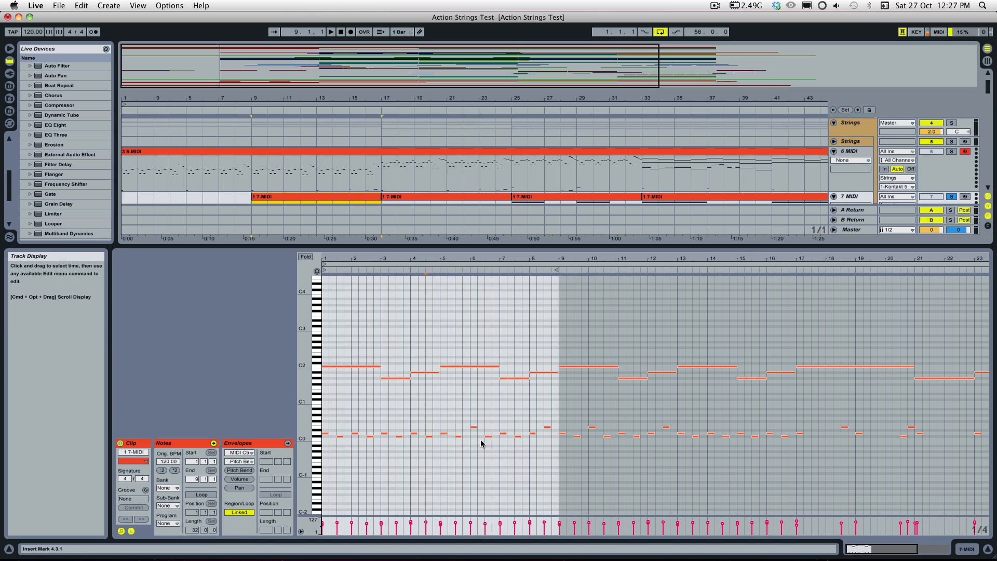
{"action": "scroll", "coordinate": [313, 145], "scroll_direction": "down", "scroll_amount": 3}
Step: Play the soloed 7 MIDI track from position 2.2.1 of the clip into arrangement bar 17, and stop playback
{"action": "left_click", "coordinate": [360, 402]}
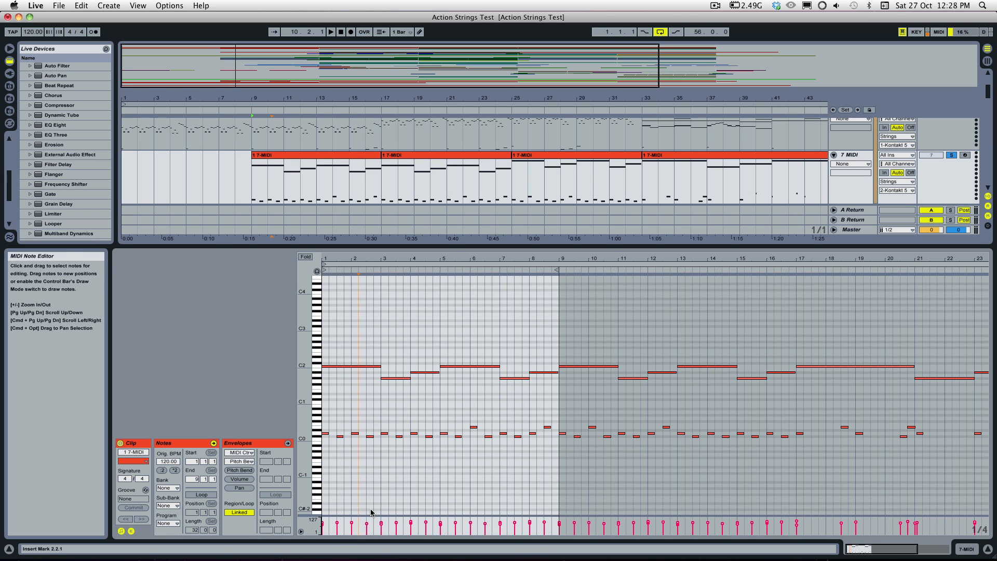
{"action": "mouse_move", "coordinate": [382, 557]}
{"action": "key", "text": "space"}
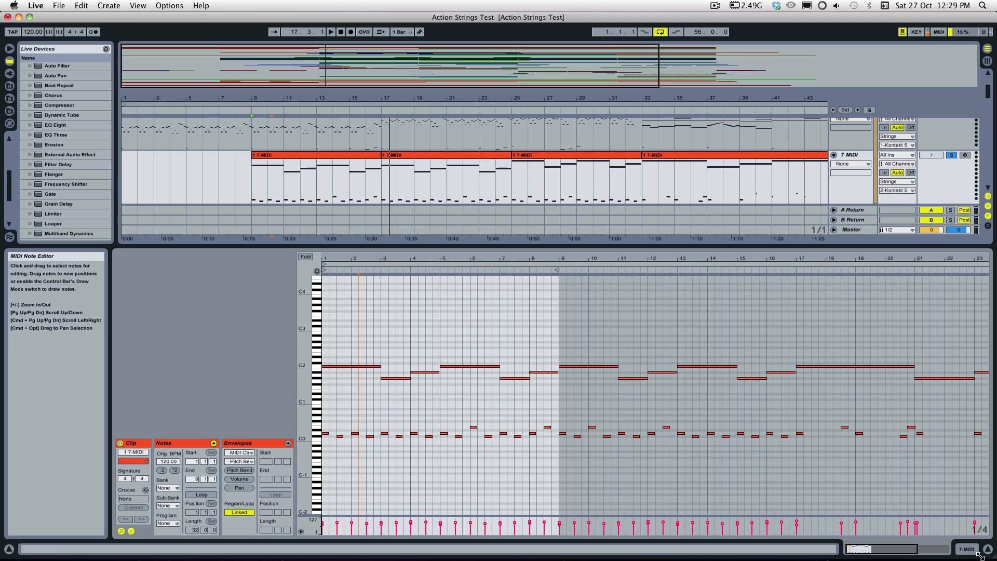
Step: Shorten the clip's opening C2 note to an eighth and repeat it up to bar 3, leaving gaps including one at 2.2.1
{"action": "left_click_drag", "start_coordinate": [862, 549], "coordinate": [862, 559]}
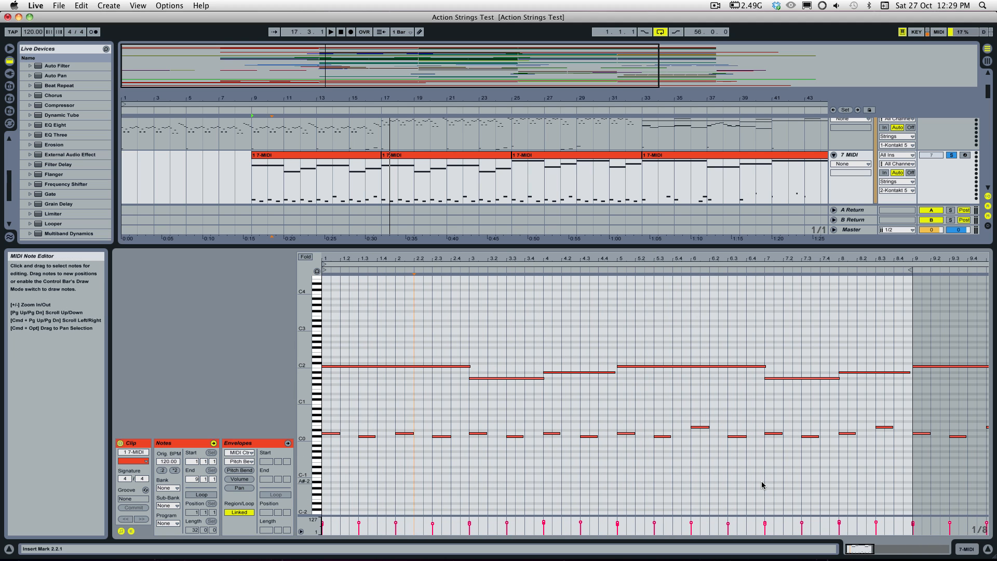
{"action": "left_click", "coordinate": [352, 392]}
{"action": "left_click_drag", "start_coordinate": [469, 367], "coordinate": [331, 370]}
{"action": "key", "text": "super+d"}
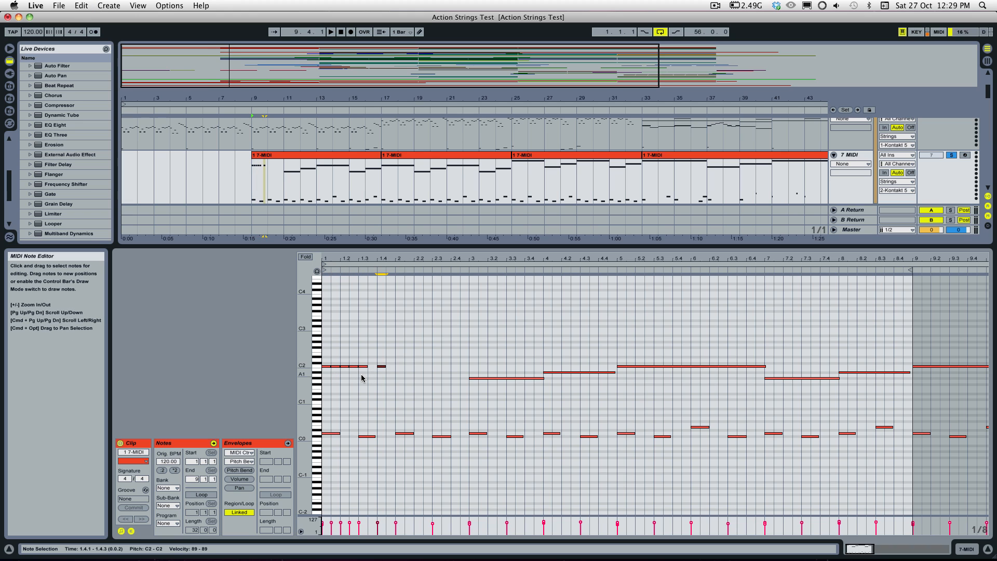
{"action": "key", "text": "super+d"}
{"action": "key", "text": "super+d"}
{"action": "key", "text": "super+d"}
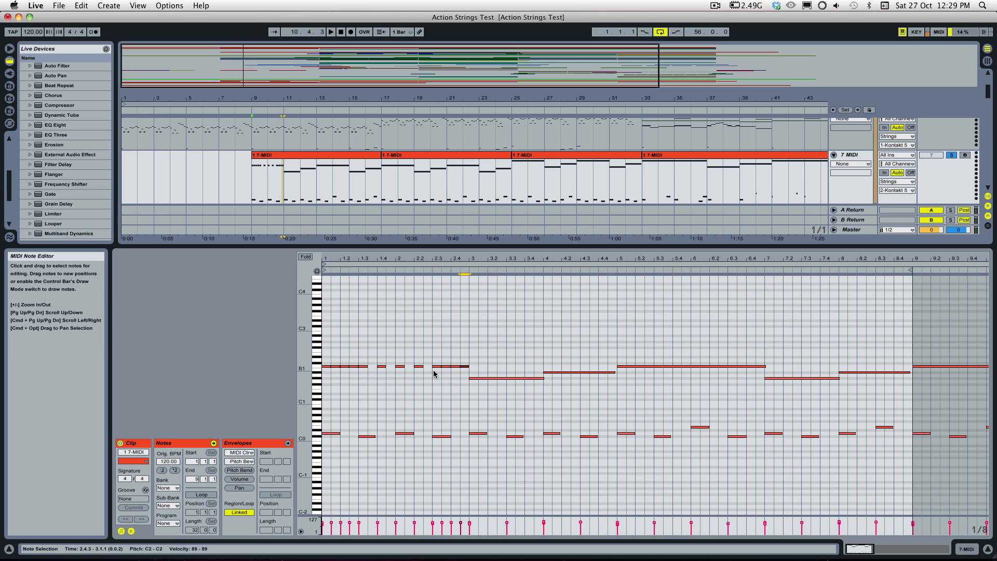
{"action": "key", "text": "Delete"}
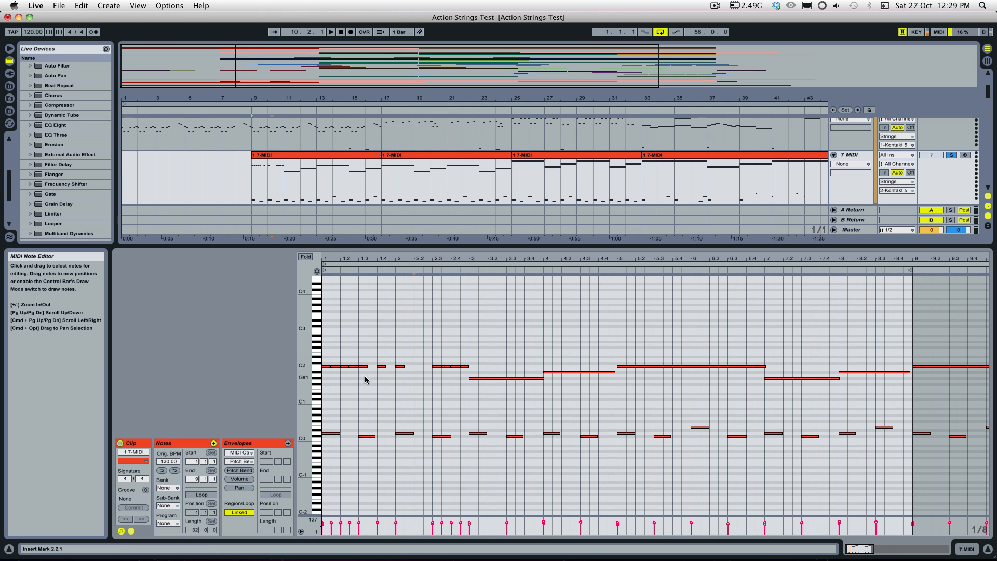
Step: Set the note grid to 1/16 and fill the C2 line up to bar 3 with sixteenth notes, duplicating bar 1 into bar 2
{"action": "right_click", "coordinate": [340, 376]}
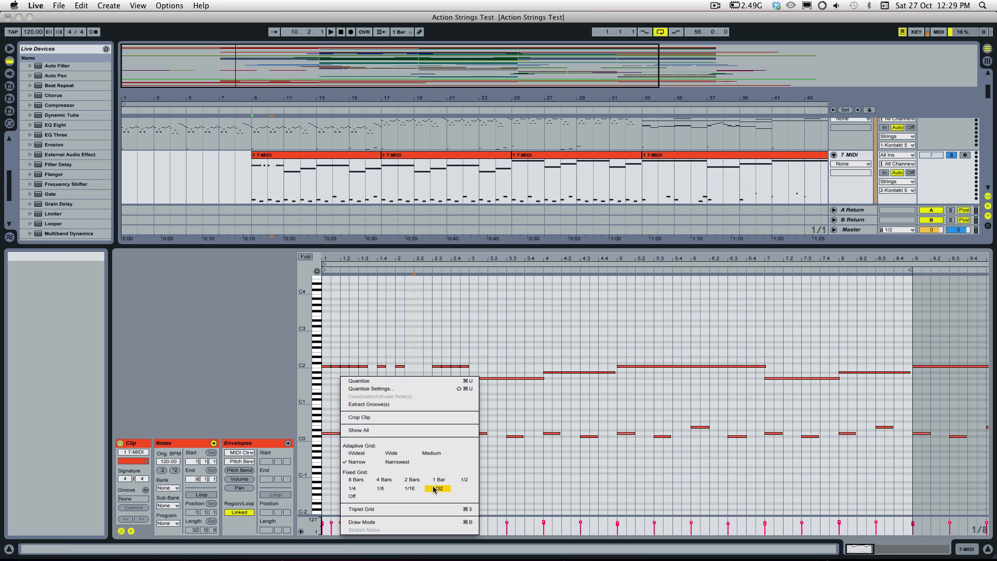
{"action": "left_click", "coordinate": [410, 488]}
{"action": "left_click_drag", "start_coordinate": [352, 370], "coordinate": [318, 355]}
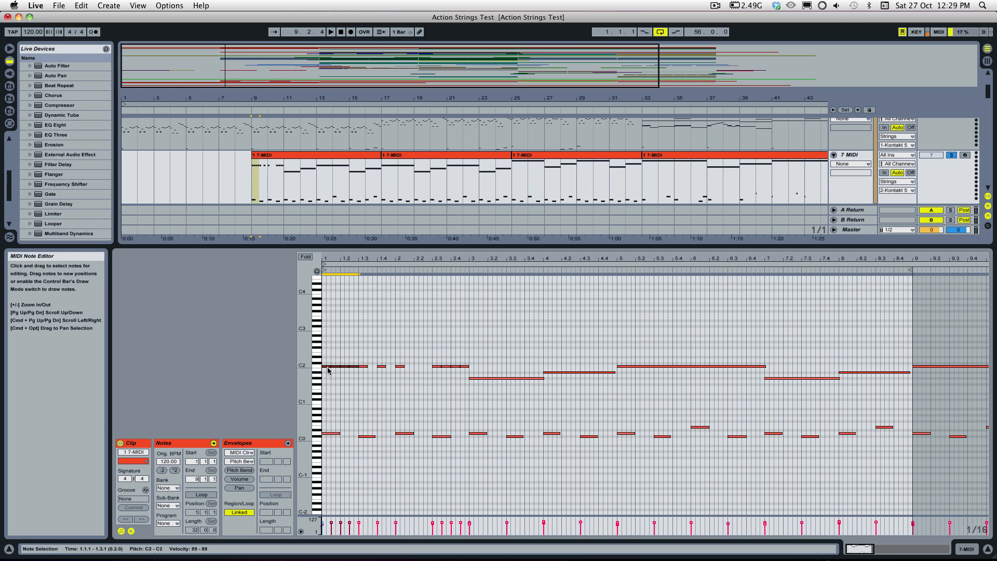
{"action": "key", "text": "Right"}
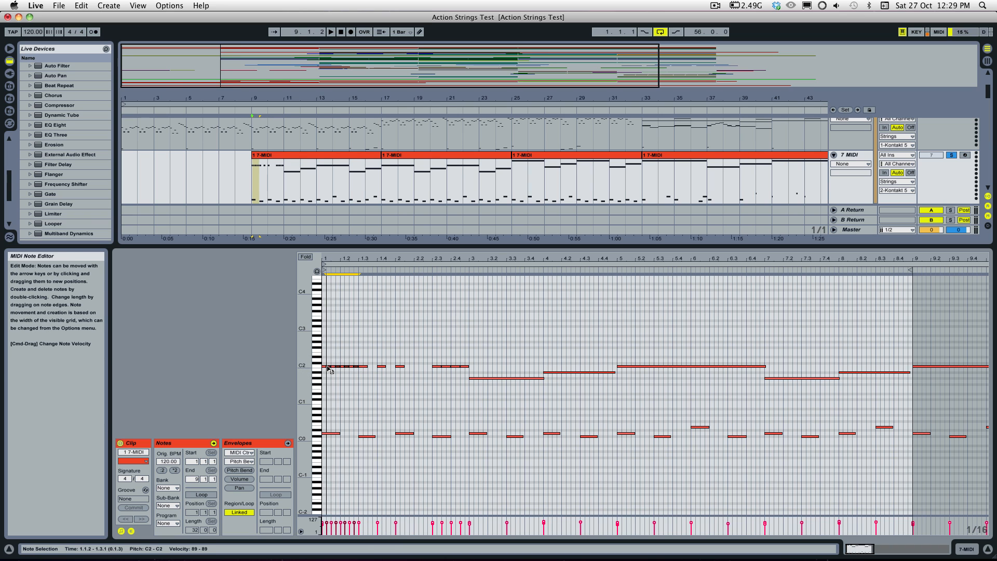
{"action": "left_click_drag", "start_coordinate": [364, 371], "coordinate": [409, 361]}
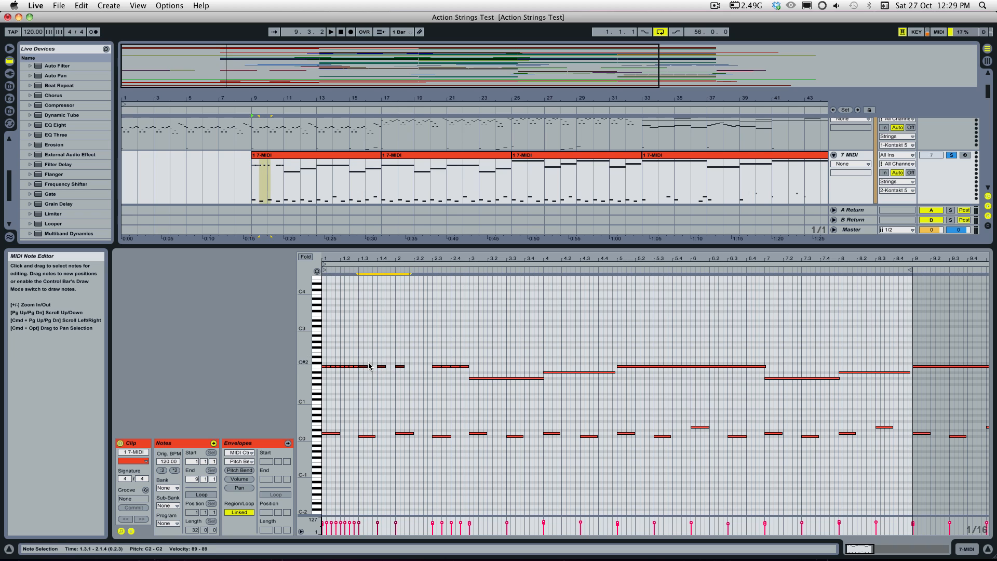
{"action": "key", "text": "Right"}
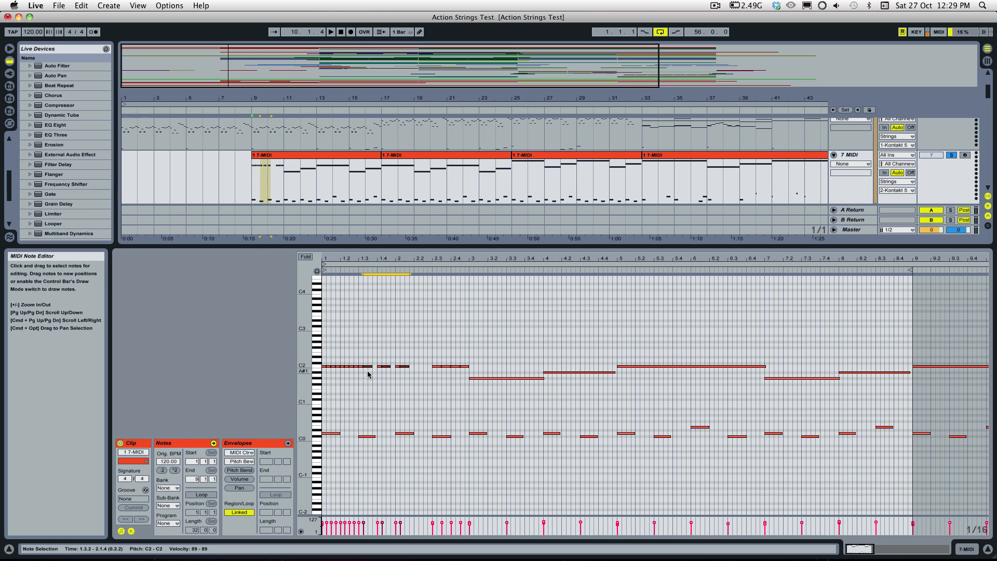
{"action": "key", "text": "Right"}
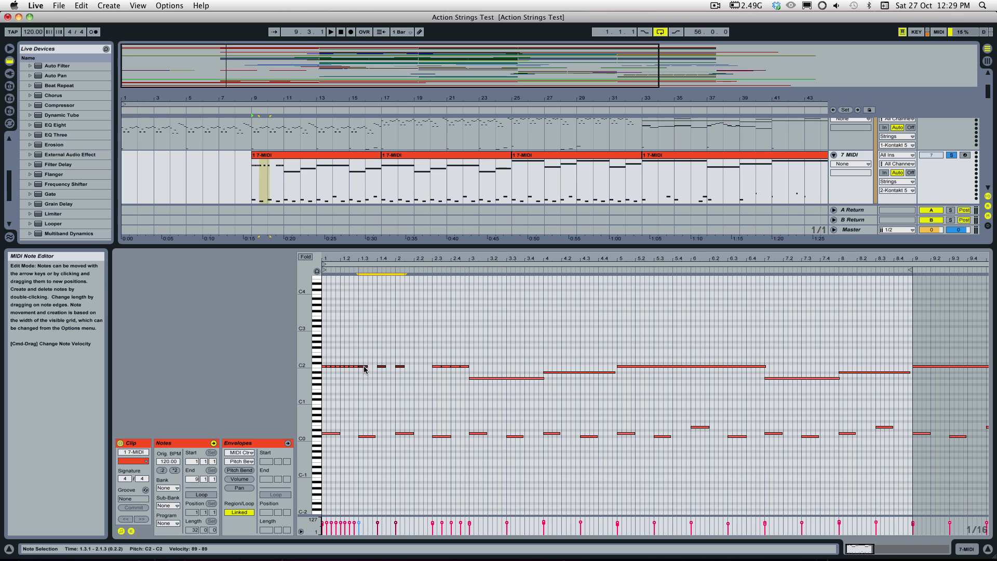
{"action": "key", "text": "Right"}
{"action": "key", "text": "Down"}
{"action": "left_click", "coordinate": [398, 378]}
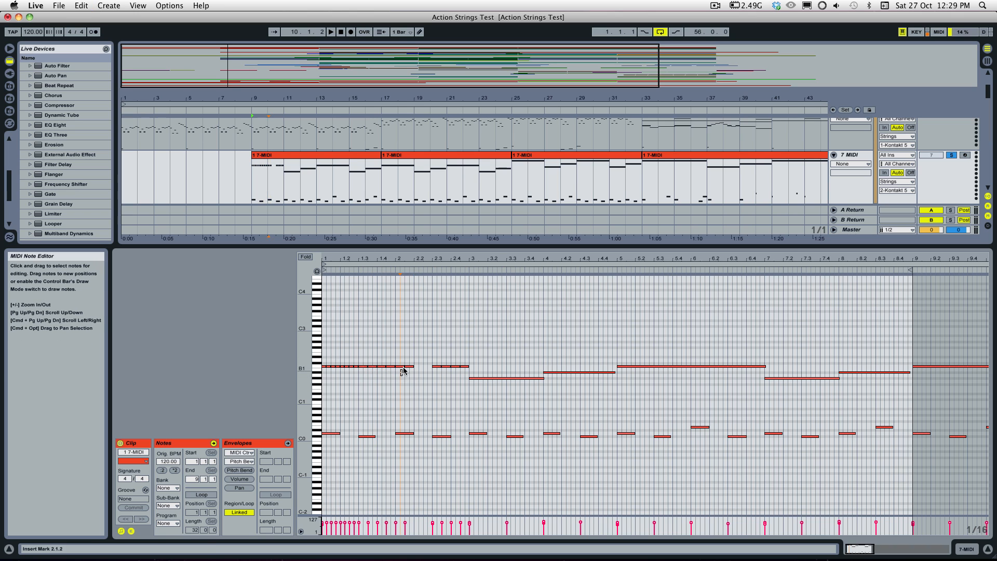
{"action": "left_click_drag", "start_coordinate": [391, 374], "coordinate": [316, 360]}
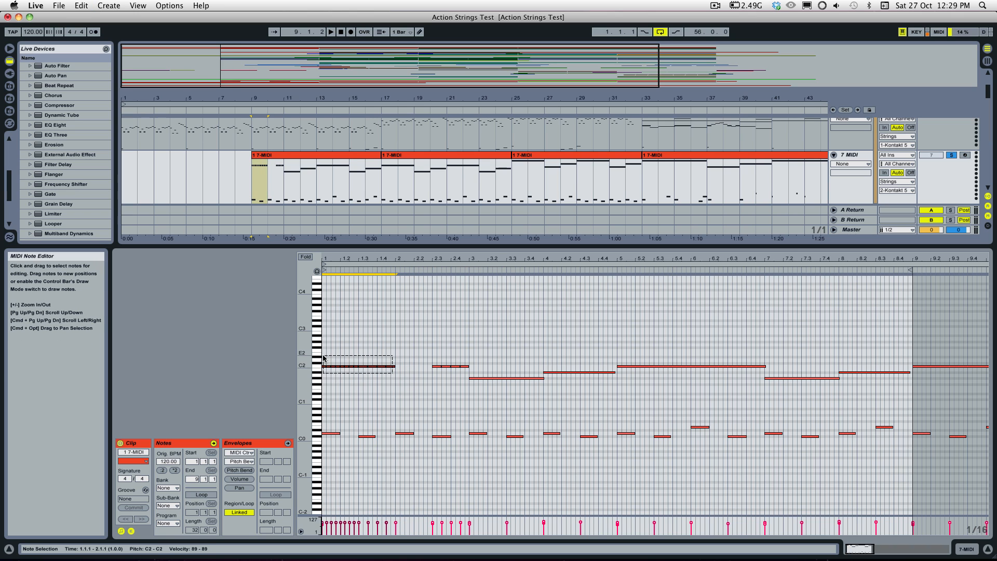
{"action": "key", "text": "super+d"}
Step: Play the repeated C2 sixteenths from position 1.2.4 of the clip up to bar 3, and stop playback
{"action": "left_click", "coordinate": [353, 391]}
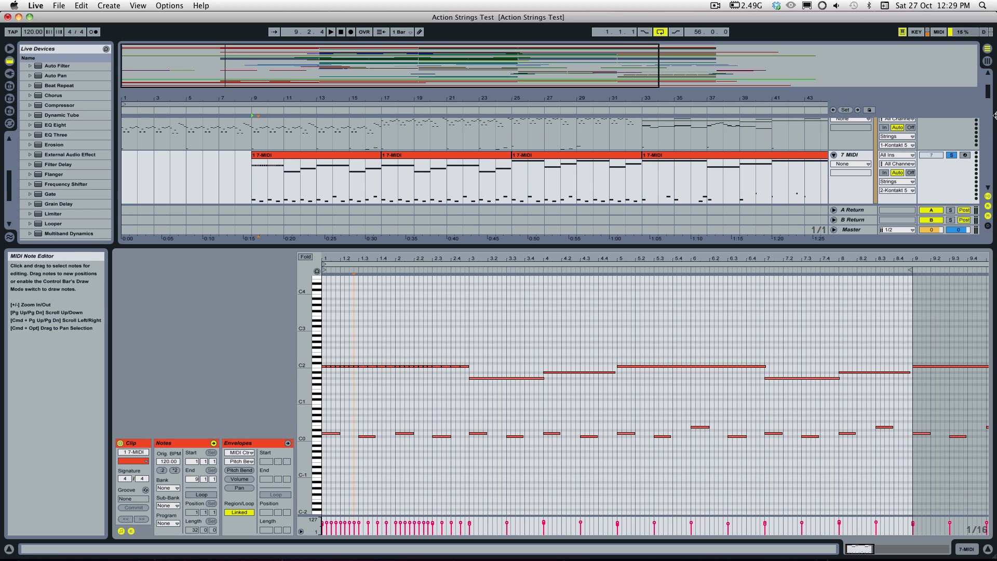
{"action": "key", "text": "space"}
{"action": "key", "text": "space"}
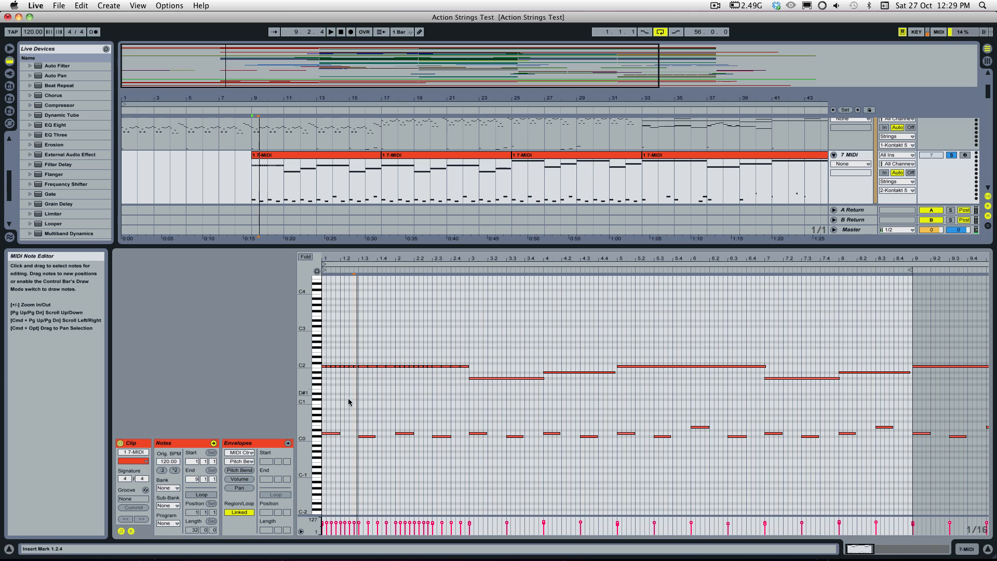
{"action": "key", "text": "space"}
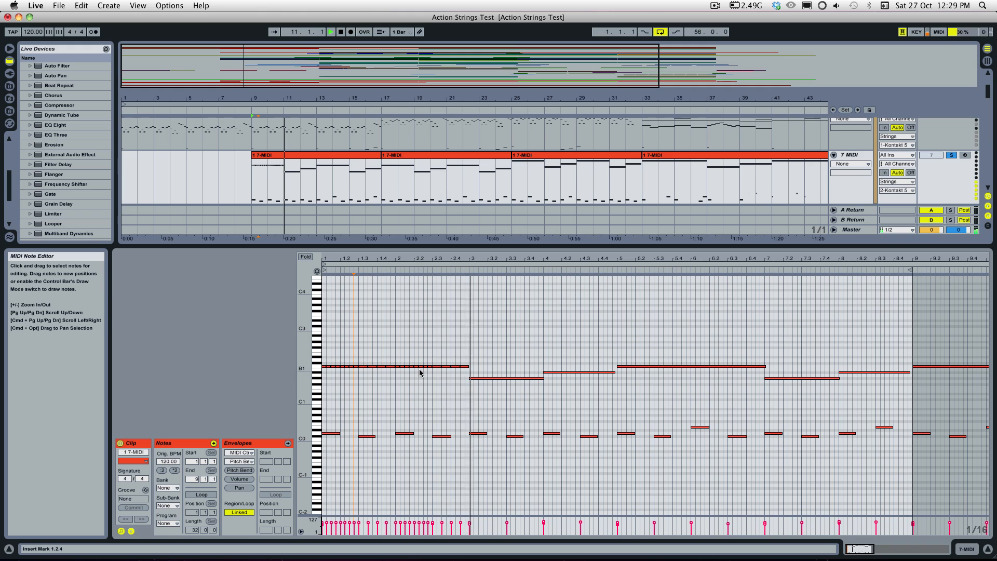
{"action": "key", "text": "space"}
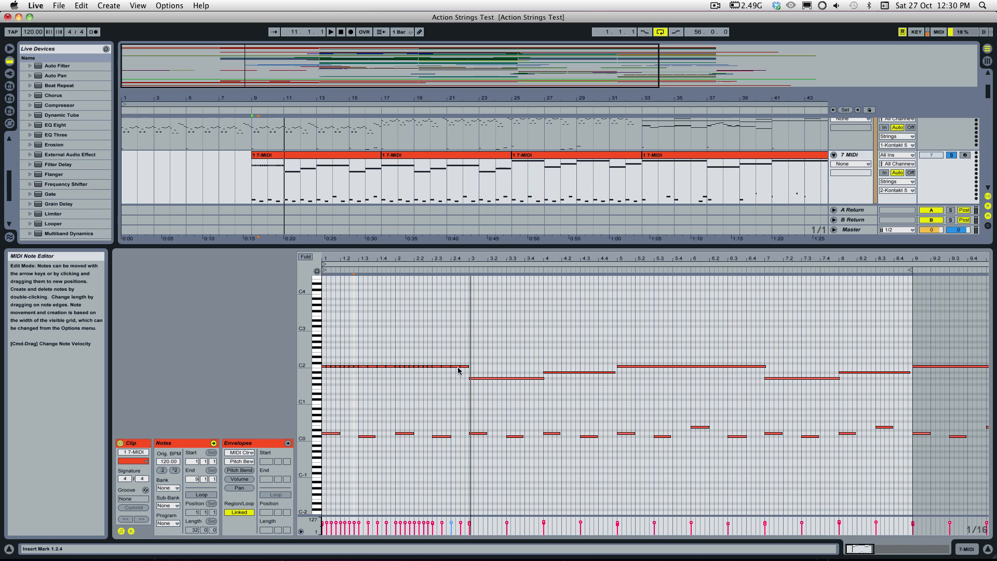
Step: Replace the C2 sixteenths in bars 1 and 2 with one sustained two-bar C2 note
{"action": "mouse_move", "coordinate": [469, 369]}
{"action": "left_mouse_down"}
{"action": "mouse_move", "coordinate": [327, 366]}
{"action": "mouse_move", "coordinate": [469, 366]}
{"action": "left_mouse_up"}
{"action": "key", "text": "Delete"}
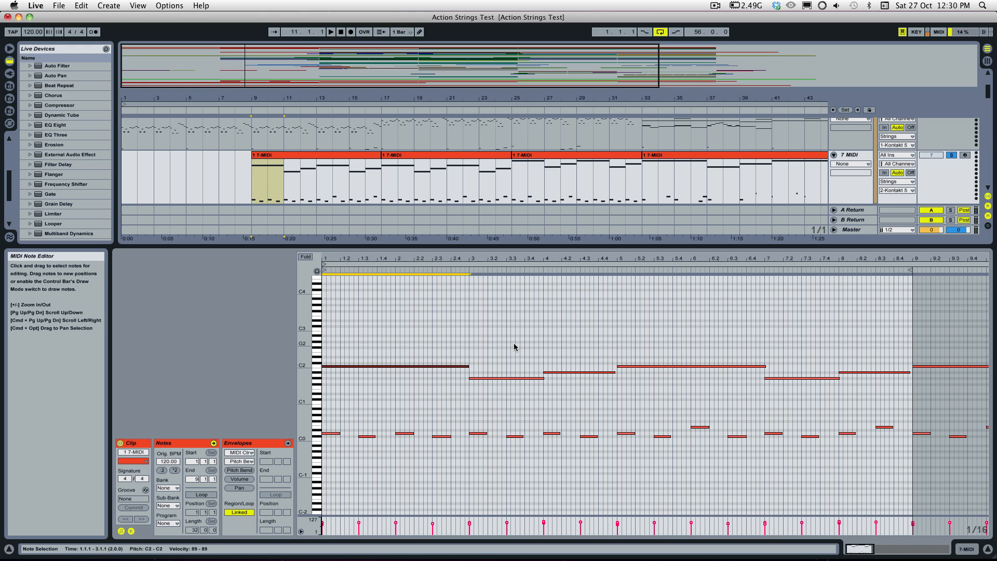
Step: Examine the clip's sustained notes and the key switches below them, and play the clip from position 4.2.3
{"action": "scroll", "coordinate": [412, 161], "scroll_direction": "up", "scroll_amount": 2}
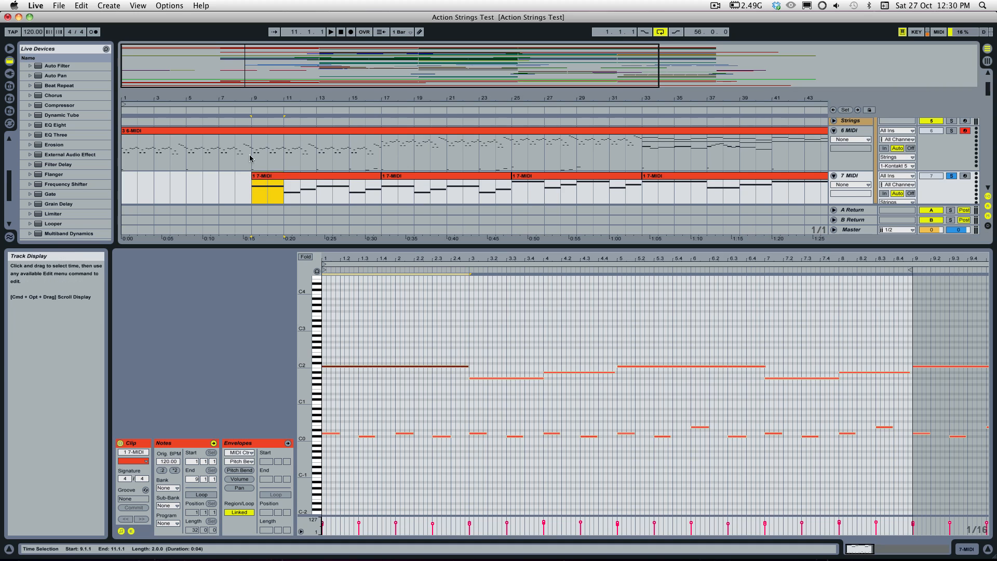
{"action": "left_click_drag", "start_coordinate": [540, 77], "coordinate": [789, 76]}
{"action": "left_click_drag", "start_coordinate": [483, 248], "coordinate": [482, 276]}
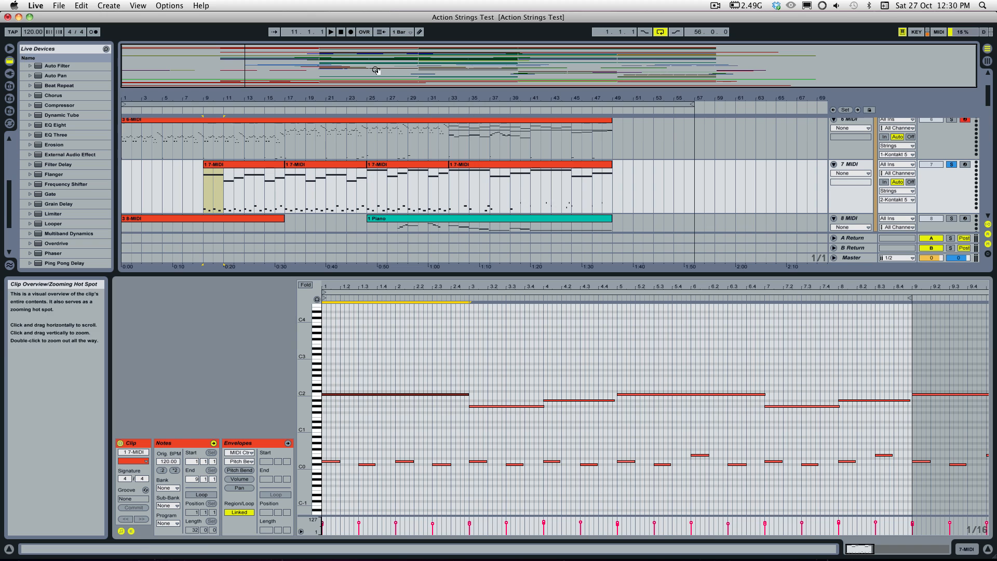
{"action": "left_click_drag", "start_coordinate": [374, 67], "coordinate": [271, 69]}
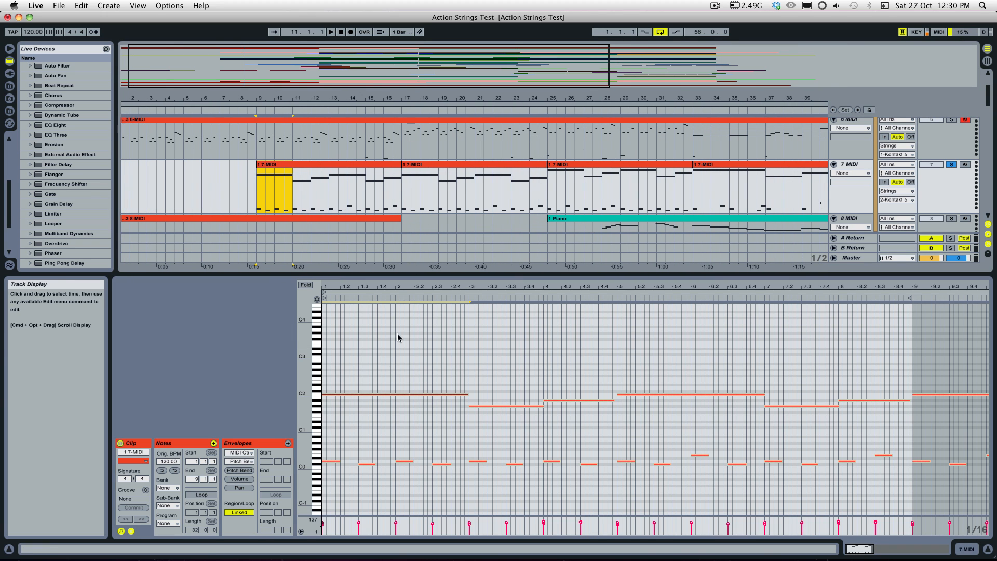
{"action": "left_click", "coordinate": [388, 361]}
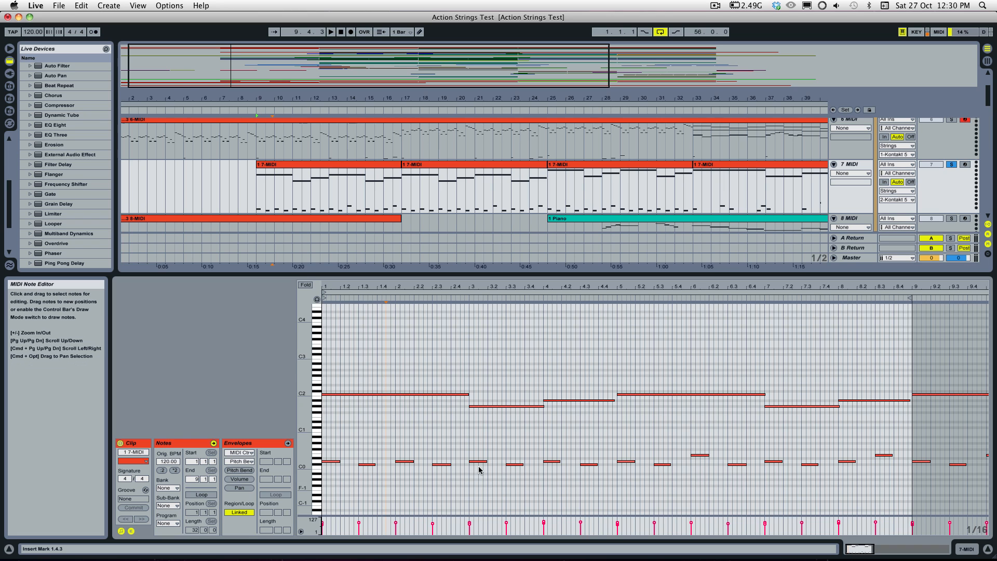
{"action": "left_click_drag", "start_coordinate": [304, 399], "coordinate": [310, 399]}
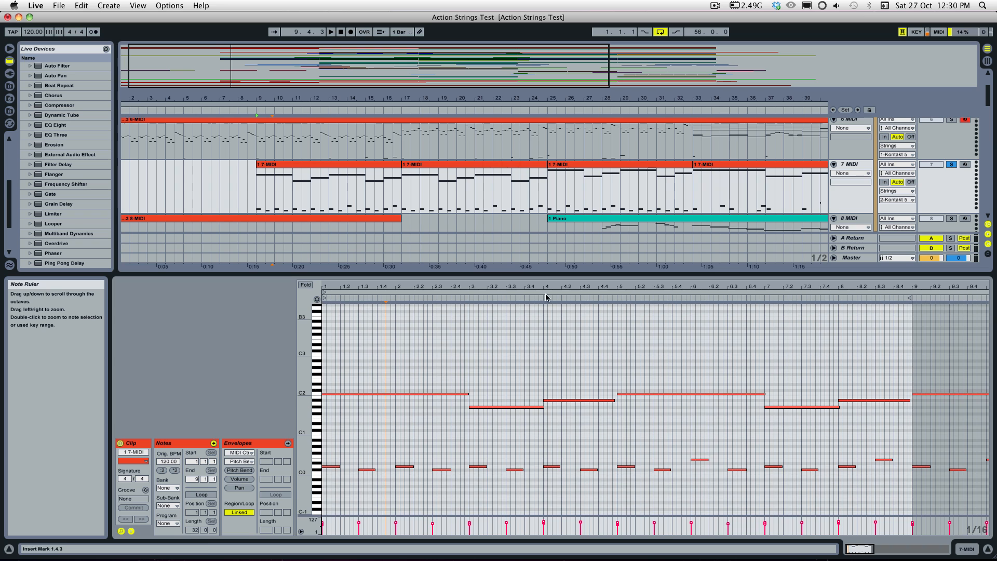
{"action": "left_click", "coordinate": [372, 438]}
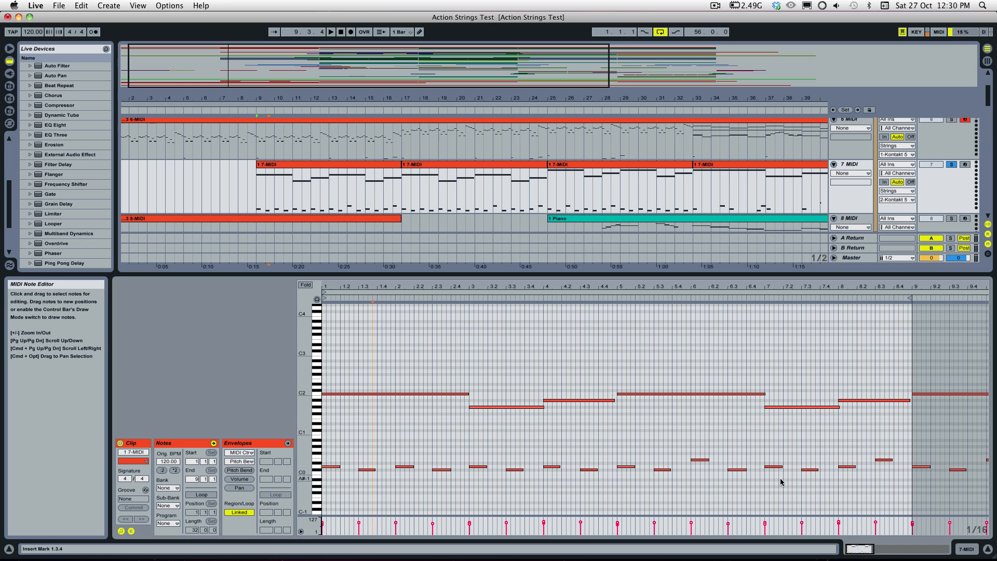
{"action": "left_click", "coordinate": [571, 451]}
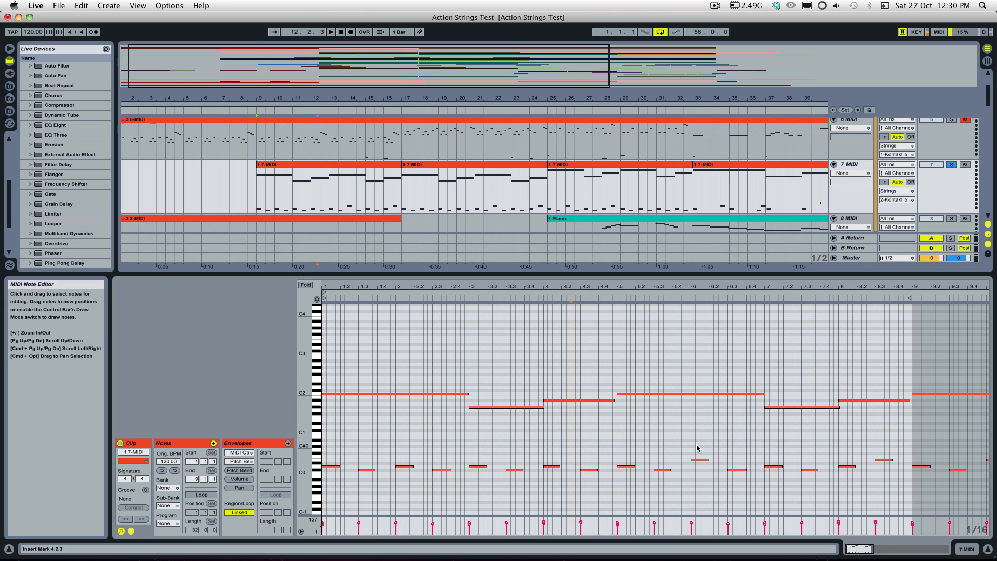
{"action": "key", "text": "space"}
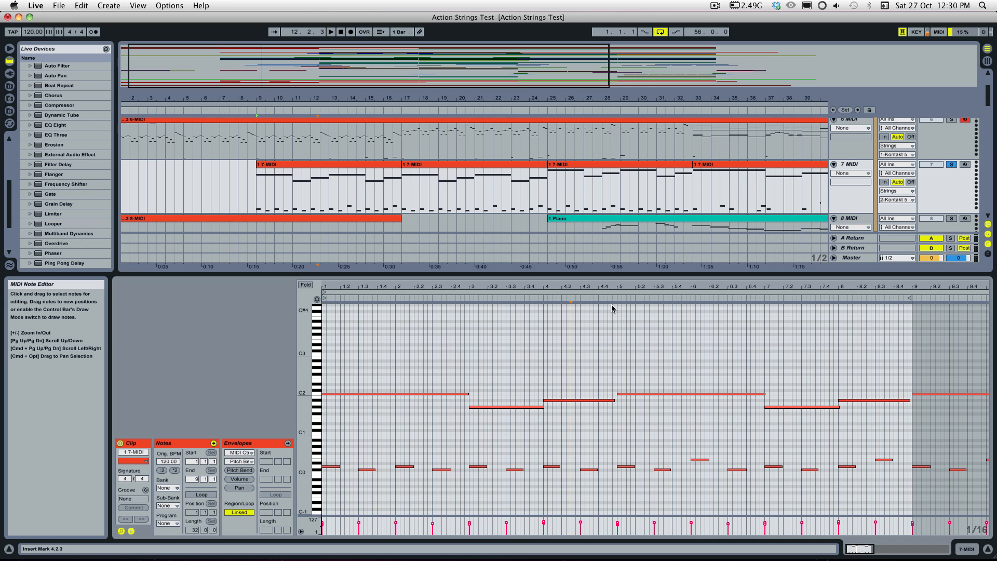
{"action": "left_click", "coordinate": [723, 494]}
{"action": "key", "text": "space"}
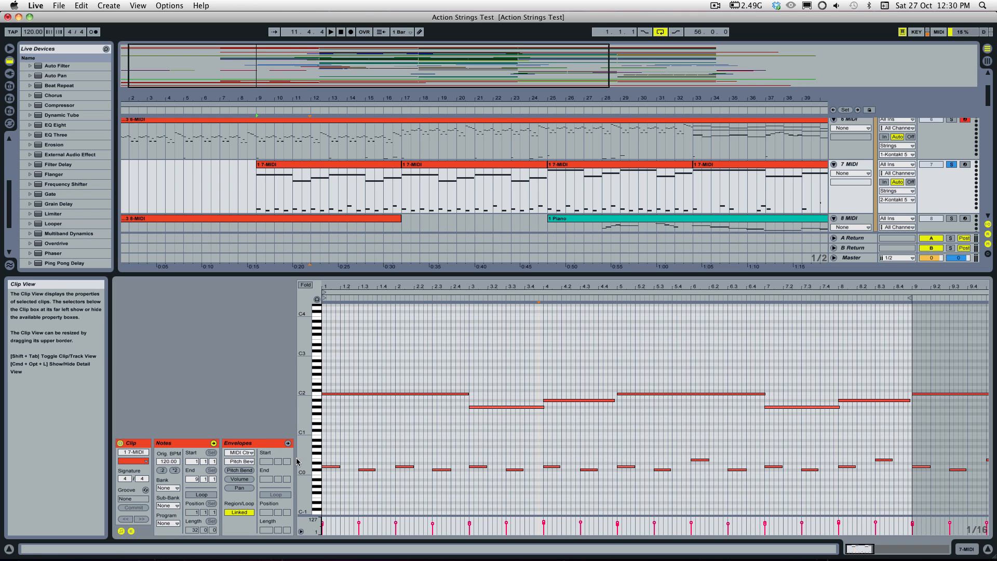
Step: Set the note editor's fixed grid to 1/32
{"action": "left_click_drag", "start_coordinate": [304, 457], "coordinate": [318, 450]}
{"action": "left_click", "coordinate": [376, 480]}
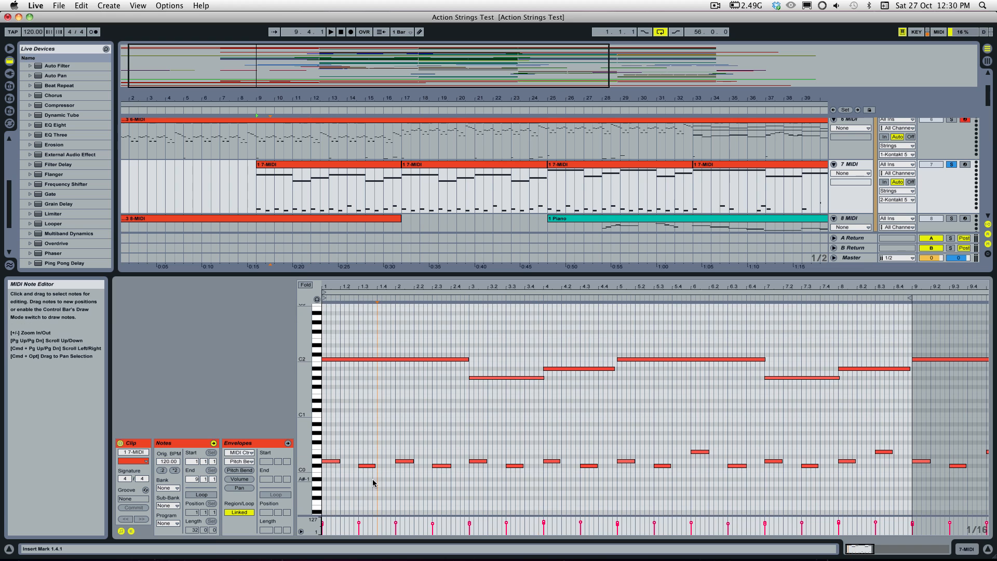
{"action": "left_click_drag", "start_coordinate": [860, 549], "coordinate": [860, 558]}
{"action": "right_click", "coordinate": [370, 327]}
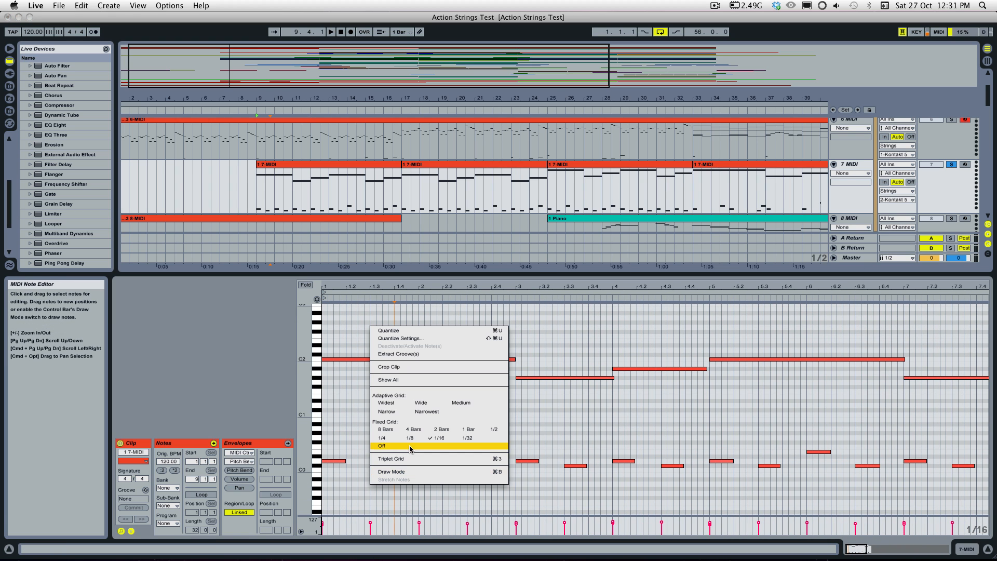
{"action": "left_click", "coordinate": [468, 438]}
Step: Move the C#0 key switch at 1.3 earlier to 1.2.4 and play the clip through it
{"action": "left_click", "coordinate": [377, 466]}
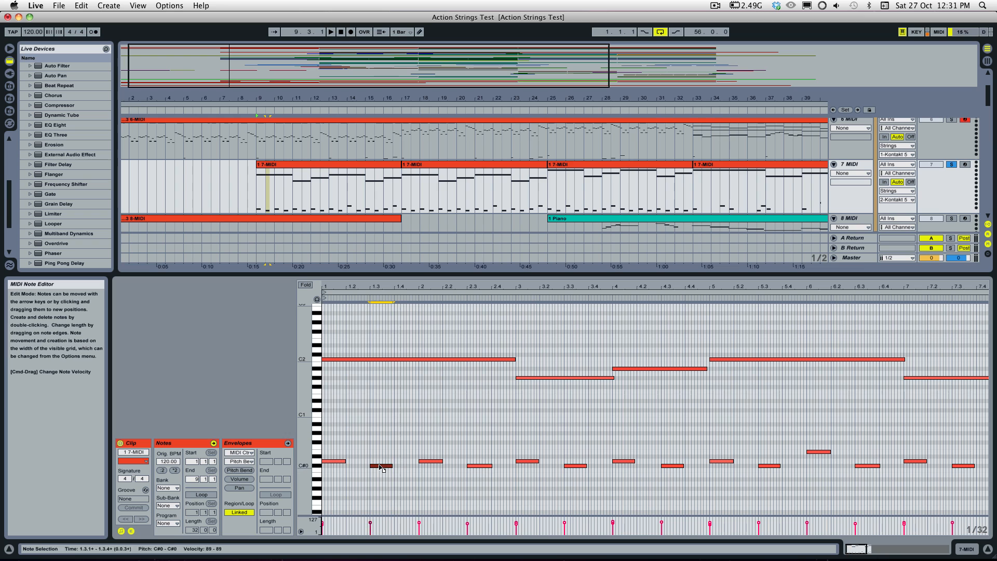
{"action": "key", "text": "Left"}
{"action": "key", "text": "space"}
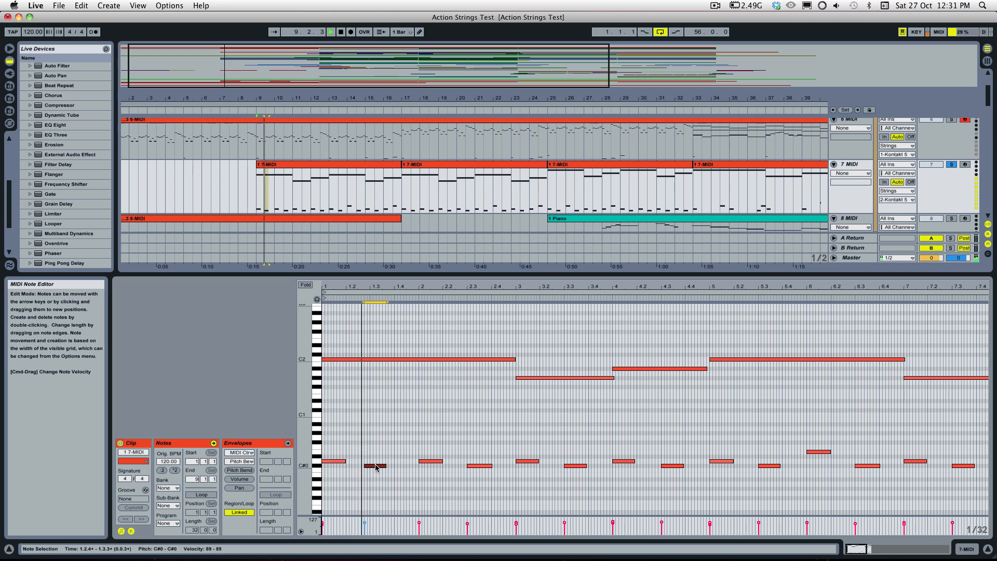
Step: Try the C#0 key switch later at 1.3.2 and 1.3.4 with playback, and return it to 1.3
{"action": "left_click_drag", "start_coordinate": [376, 467], "coordinate": [389, 470]}
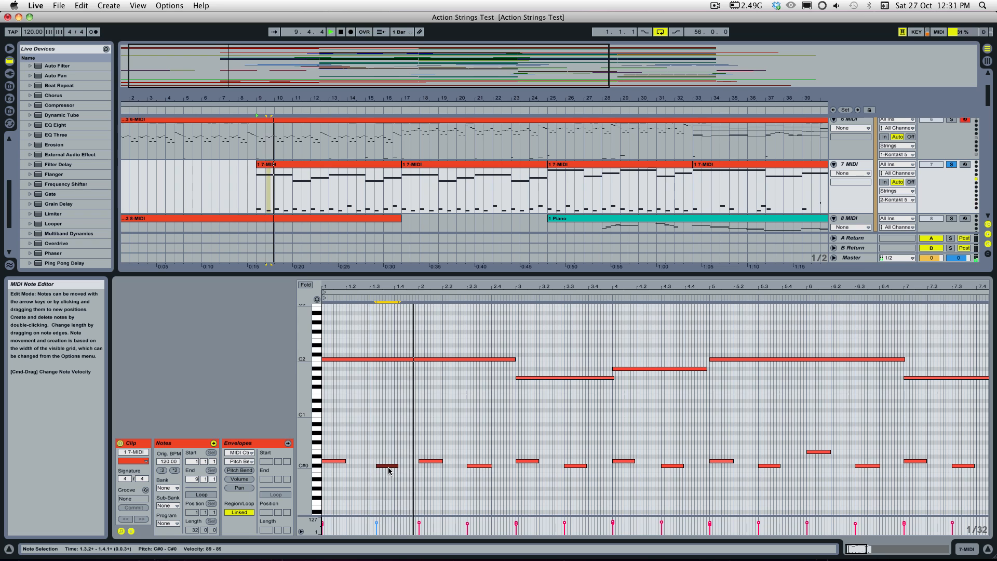
{"action": "key", "text": "space"}
{"action": "left_click_drag", "start_coordinate": [389, 471], "coordinate": [404, 471]}
{"action": "key", "text": "space"}
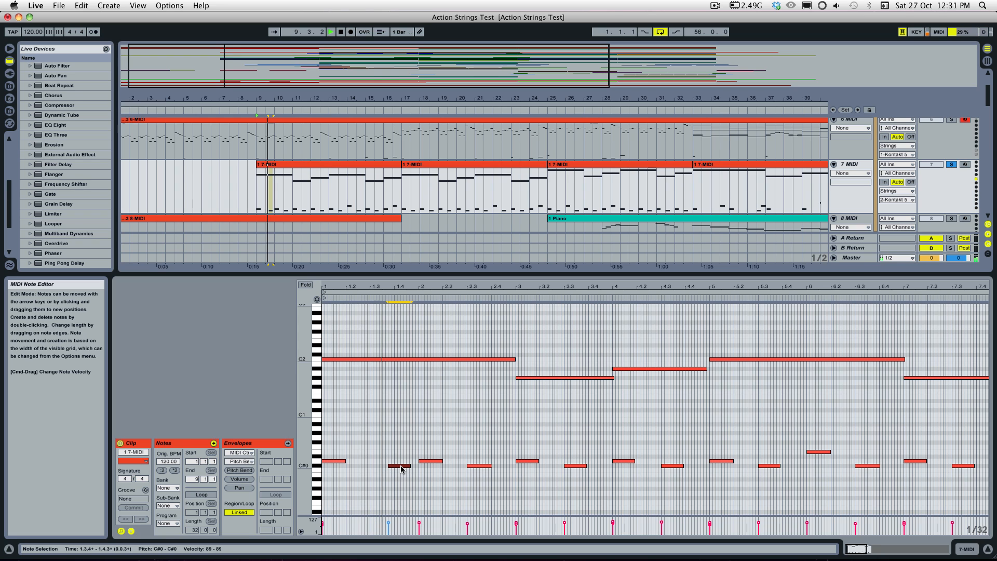
{"action": "key", "text": "space"}
{"action": "key", "text": "super+z"}
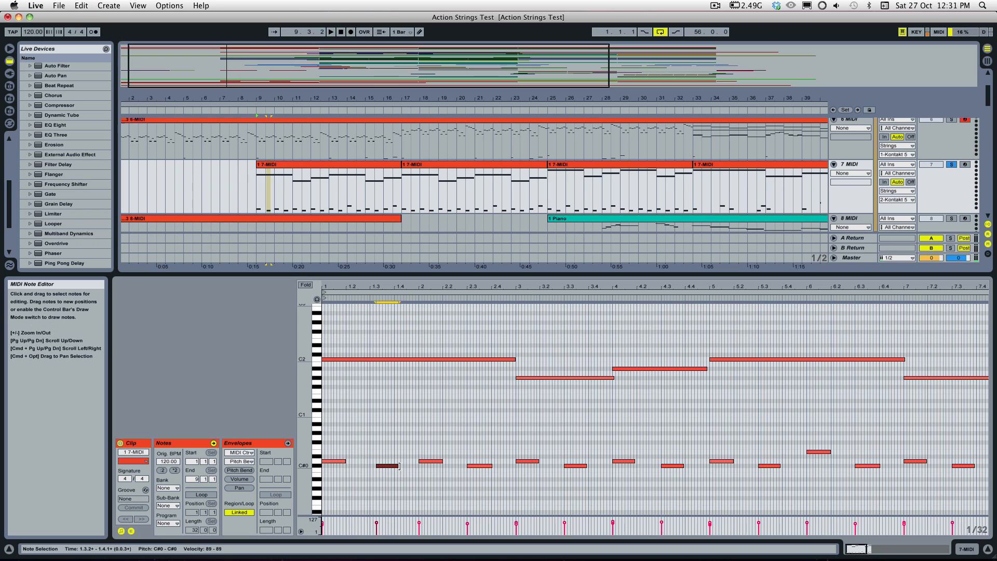
{"action": "left_click_drag", "start_coordinate": [386, 465], "coordinate": [379, 466]}
Step: Try the E0 key switch at bar 6 earlier at 5.4.4 with playback, and return it to bar 6
{"action": "left_click_drag", "start_coordinate": [813, 453], "coordinate": [810, 453]}
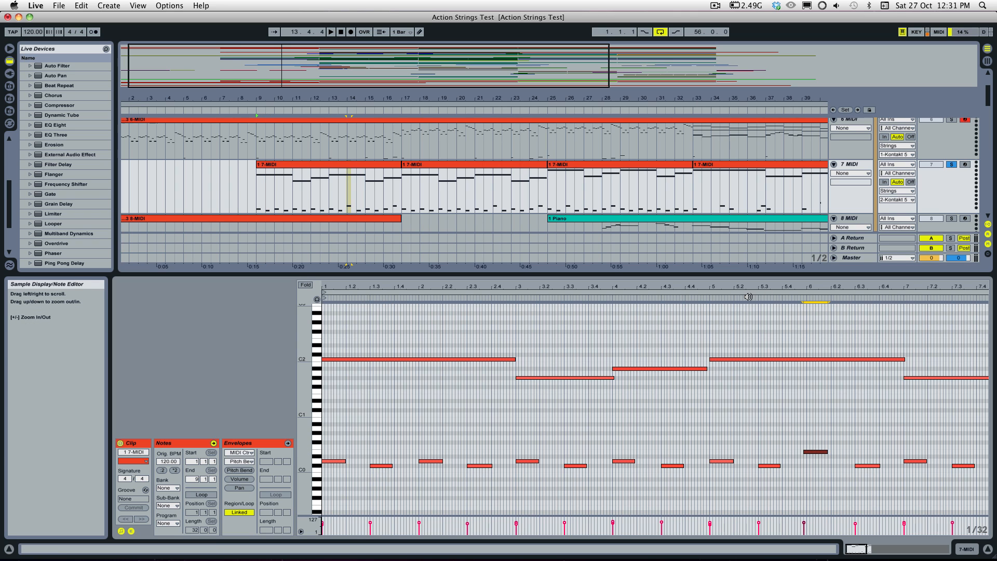
{"action": "left_click", "coordinate": [730, 300]}
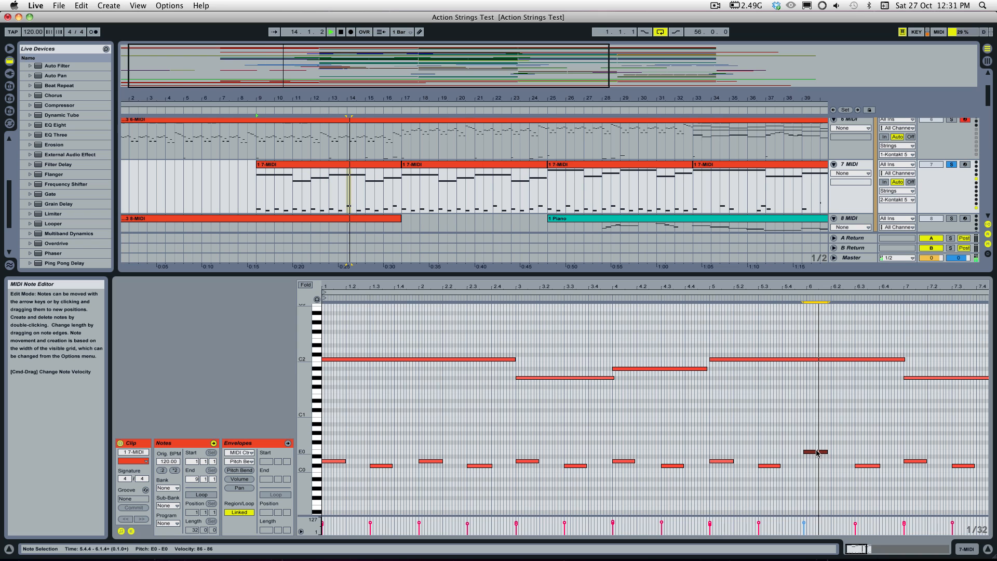
{"action": "key", "text": "space"}
{"action": "key", "text": "Right"}
{"action": "left_click", "coordinate": [811, 470]}
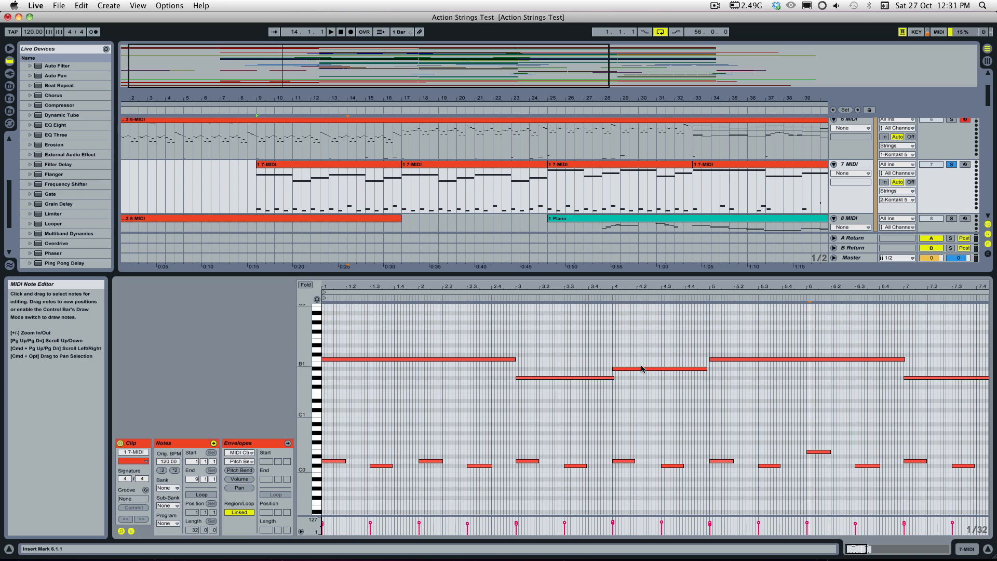
Step: Try the A#1 note at bar 4 earlier at 3.4.4 with playback, undo the move, and clear the note selection
{"action": "left_click_drag", "start_coordinate": [637, 370], "coordinate": [631, 370]}
{"action": "key", "text": "space"}
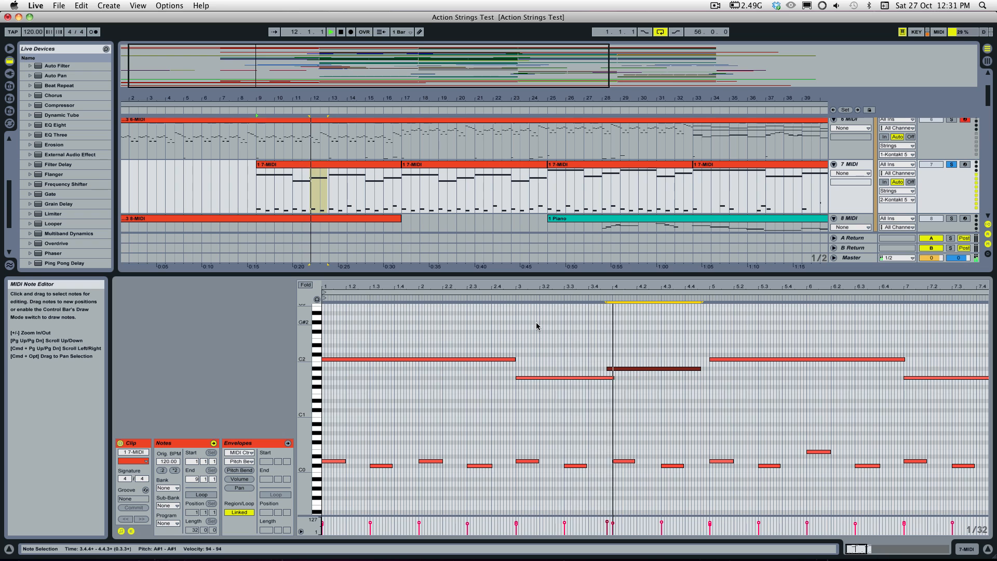
{"action": "key", "text": "super+z"}
{"action": "key", "text": "space"}
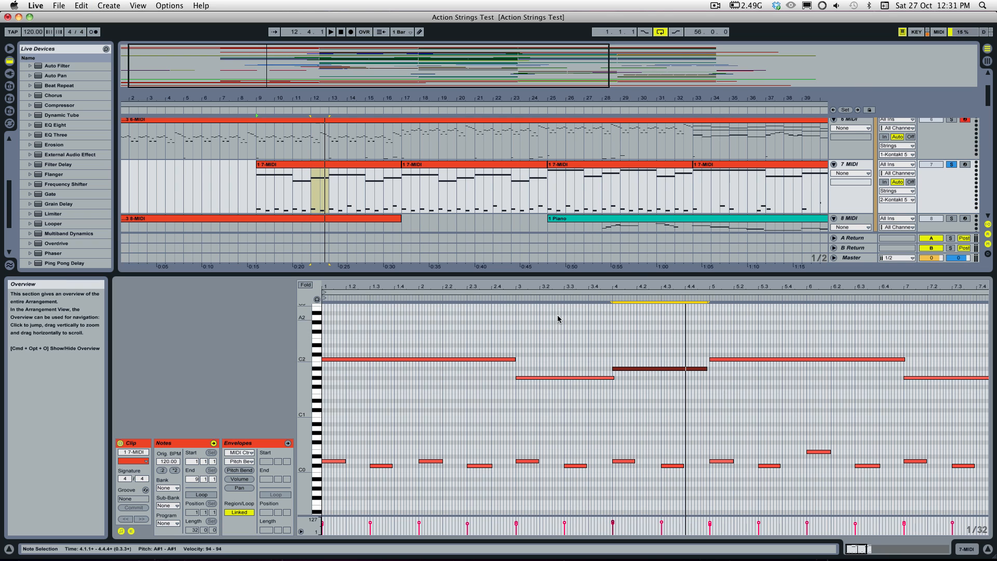
{"action": "left_click", "coordinate": [574, 378]}
{"action": "left_click", "coordinate": [601, 416]}
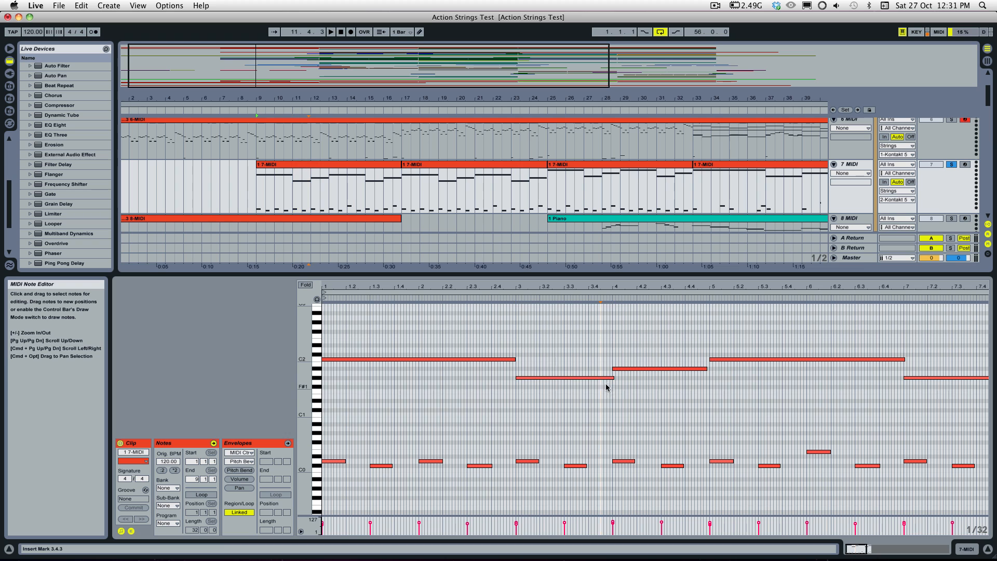
Step: Turn off the note editor grid and extend the end of the first C2 note slightly past bar 3
{"action": "right_click", "coordinate": [537, 364]}
{"action": "left_click", "coordinate": [556, 487]}
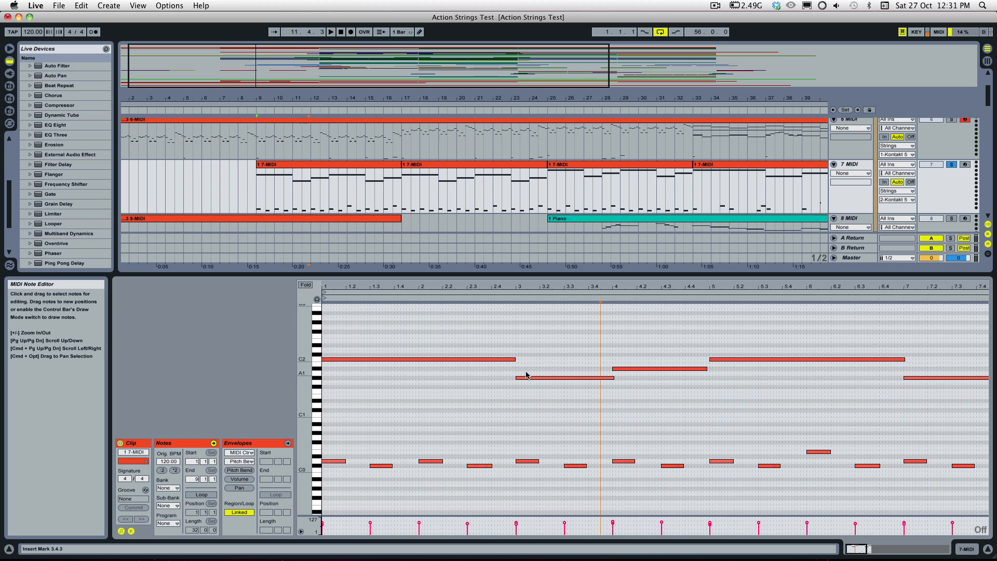
{"action": "left_click", "coordinate": [522, 359]}
{"action": "left_click_drag", "start_coordinate": [515, 359], "coordinate": [517, 359]}
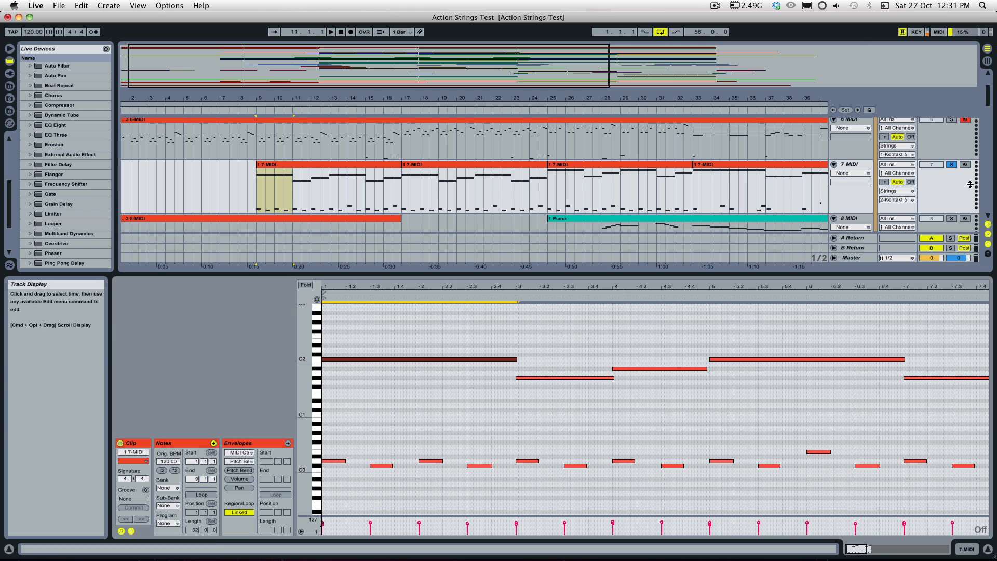
Step: Turn off the solo on the 7 MIDI track and toggle the 6 MIDI track's solo on and back off
{"action": "left_click", "coordinate": [952, 164]}
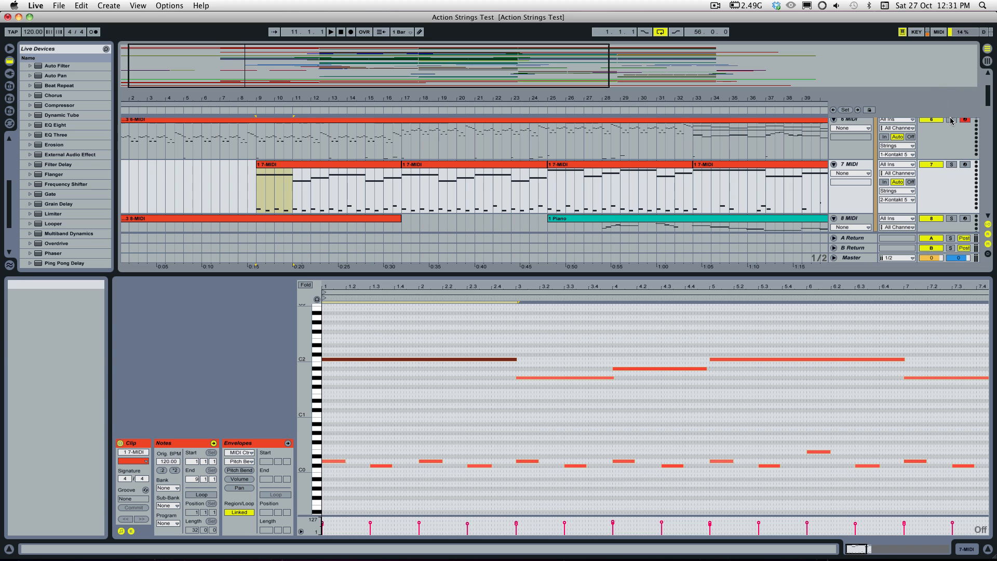
{"action": "left_click", "coordinate": [952, 120]}
{"action": "scroll", "coordinate": [971, 191], "scroll_direction": "up", "scroll_amount": 3}
{"action": "left_click", "coordinate": [953, 182]}
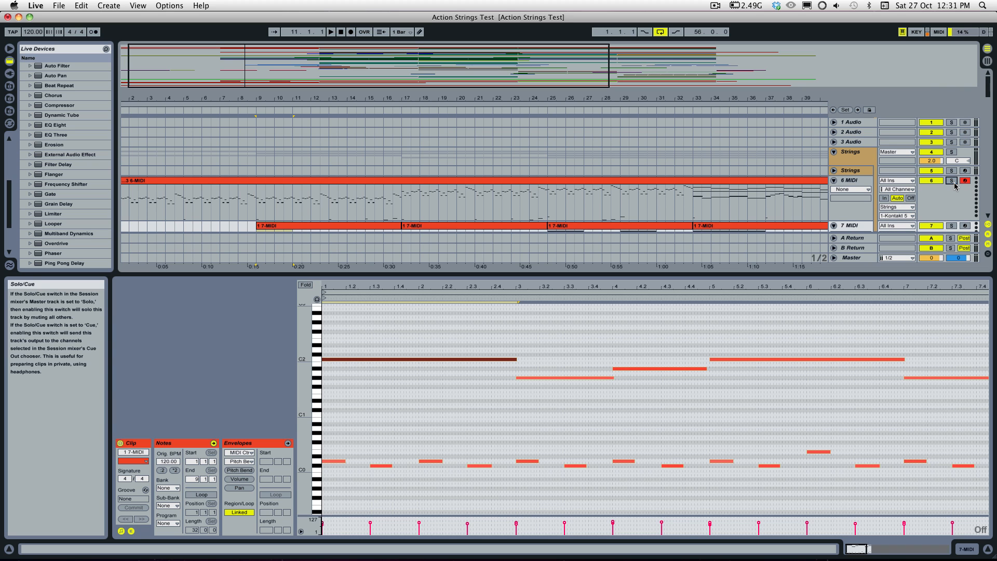
Step: Open the Strings track's Kontakt instance and centre the pan of the second Action Strings instrument
{"action": "double_click", "coordinate": [852, 170]}
{"action": "scroll", "coordinate": [771, 175], "scroll_direction": "up", "scroll_amount": 1}
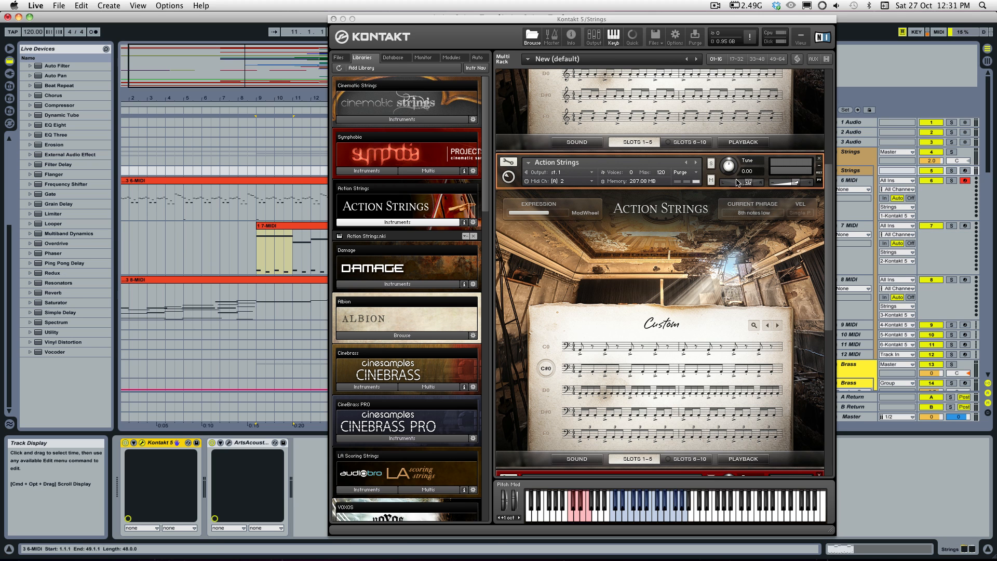
{"action": "scroll", "coordinate": [768, 183], "scroll_direction": "up", "scroll_amount": 5}
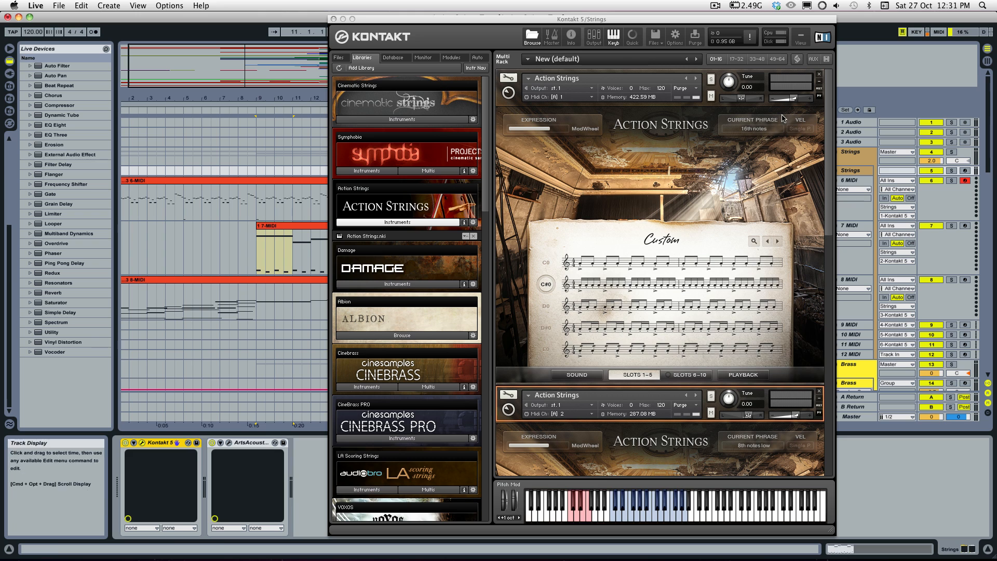
{"action": "left_click", "coordinate": [748, 418]}
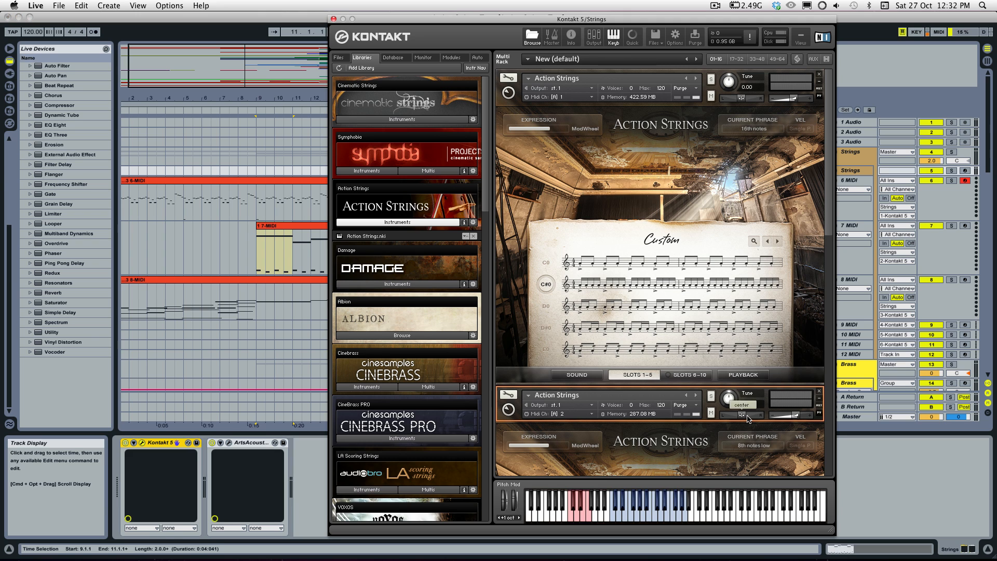
Step: Solo the 7 MIDI track and play its clip from bar 9
{"action": "left_click", "coordinate": [951, 226]}
{"action": "key", "text": "space"}
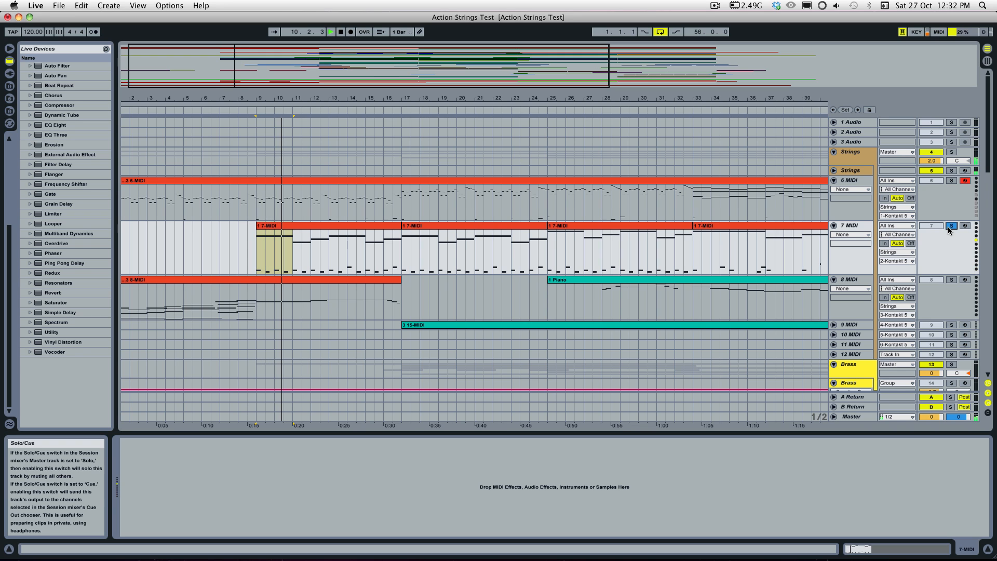
{"action": "key", "text": "space"}
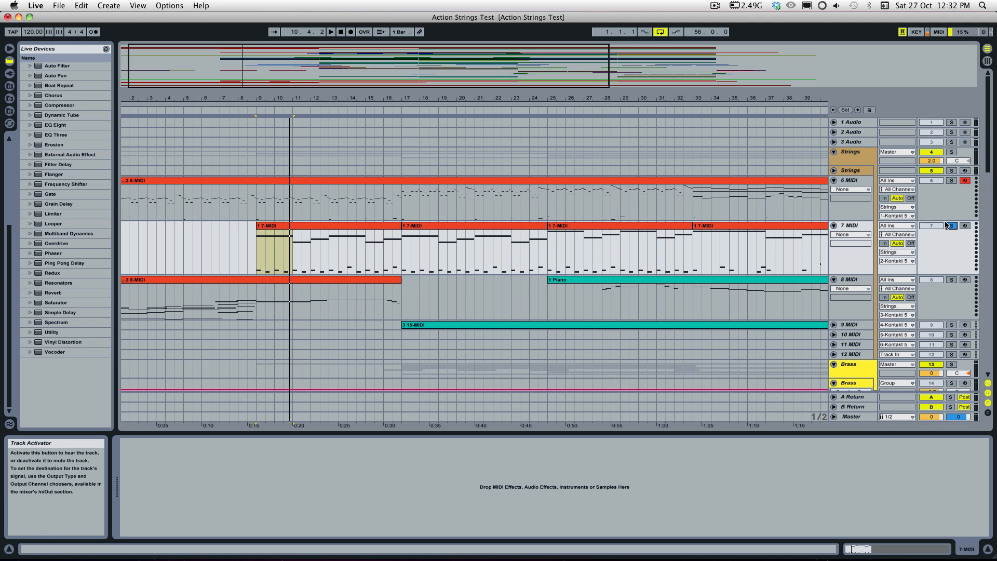
{"action": "left_click", "coordinate": [947, 224]}
{"action": "left_click", "coordinate": [949, 225]}
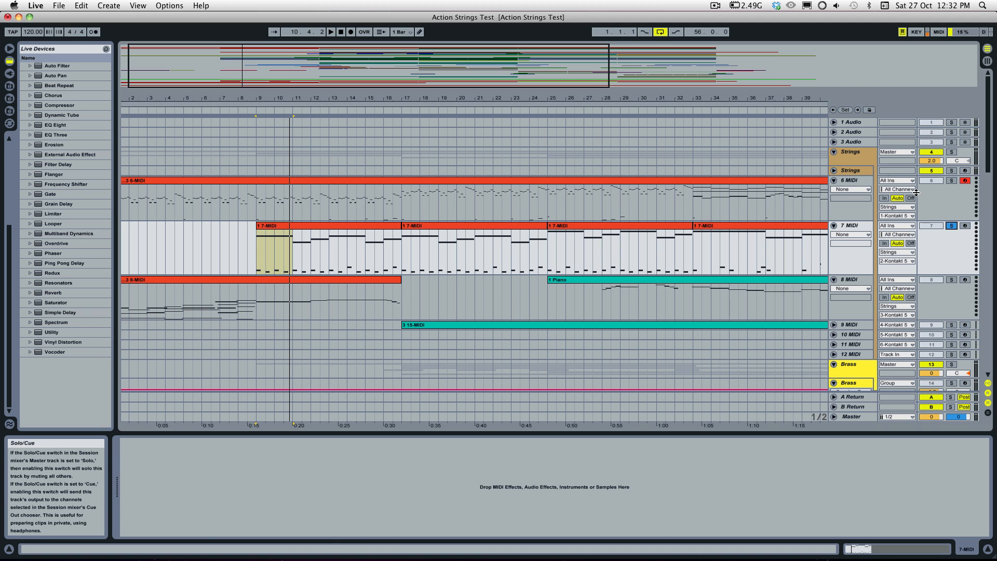
Step: Pan the second Action Strings instrument slightly right in the Strings track's Kontakt and play the soloed part from bar 9
{"action": "left_click", "coordinate": [867, 170]}
{"action": "scroll", "coordinate": [734, 389], "scroll_direction": "down", "scroll_amount": 5}
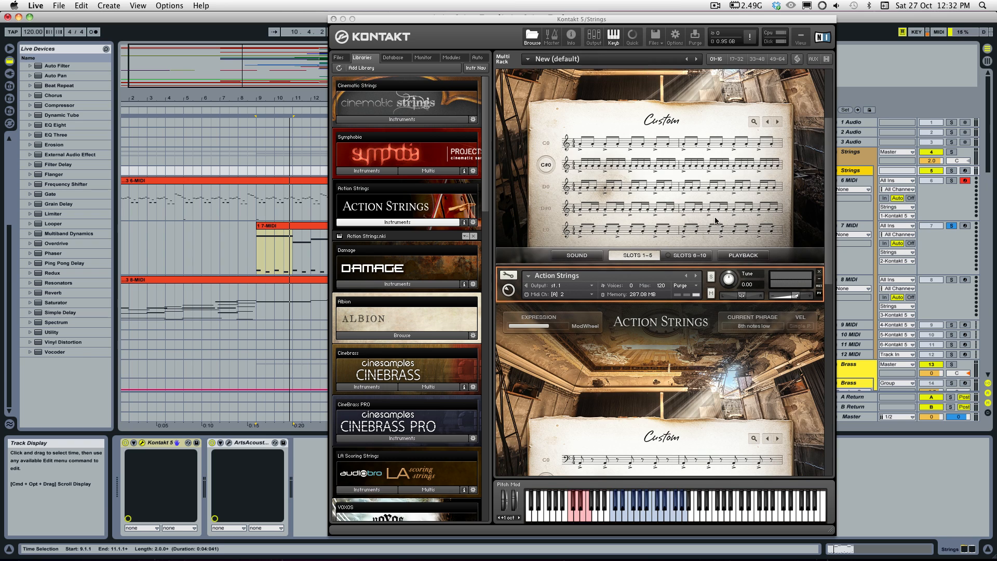
{"action": "left_click", "coordinate": [742, 300]}
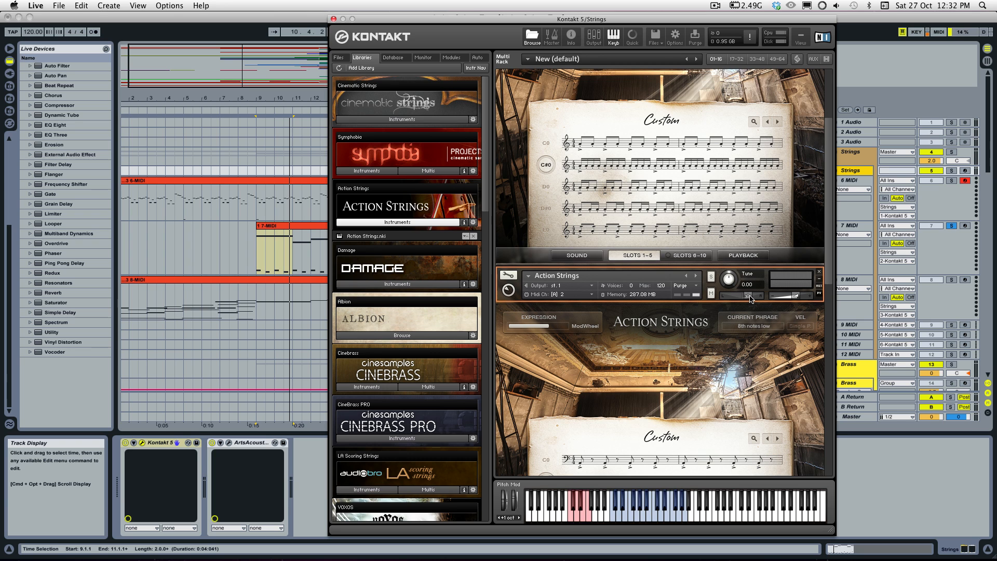
{"action": "scroll", "coordinate": [725, 189], "scroll_direction": "up", "scroll_amount": 4}
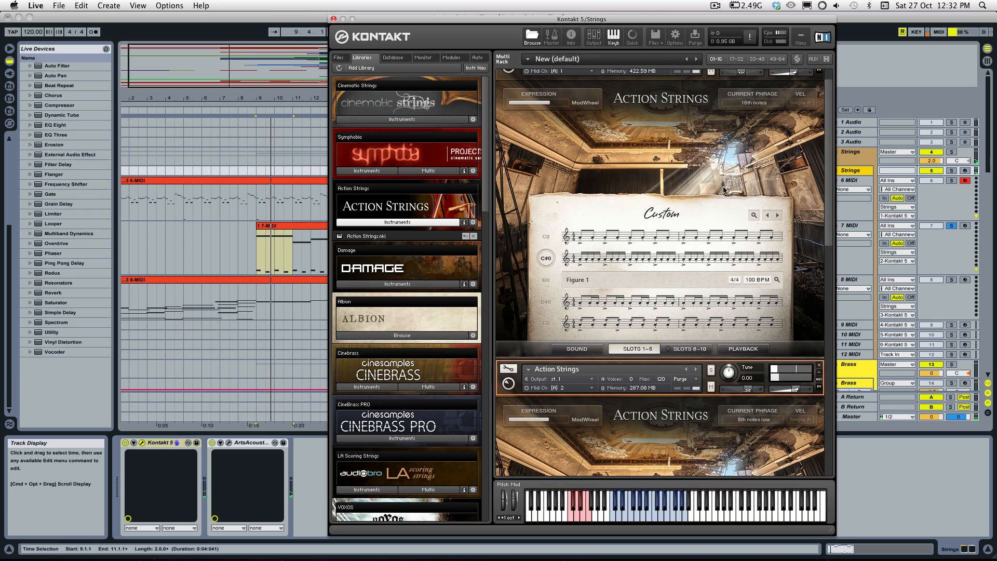
{"action": "scroll", "coordinate": [727, 172], "scroll_direction": "up", "scroll_amount": 1}
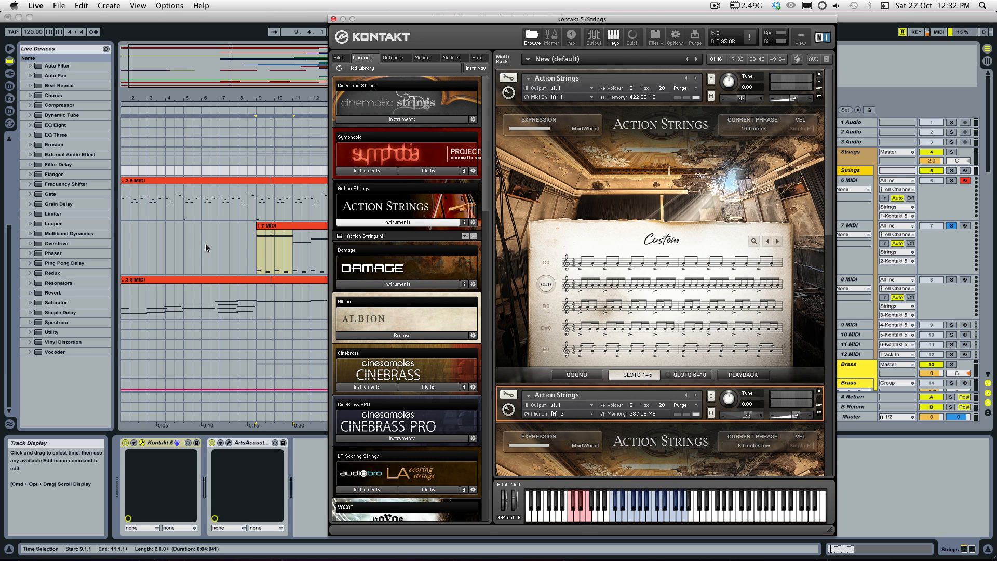
Step: Solo the 6 MIDI and 7 MIDI tracks, play them together from the bar 9 clip, and release the solos
{"action": "left_click", "coordinate": [951, 180]}
{"action": "left_click", "coordinate": [952, 225]}
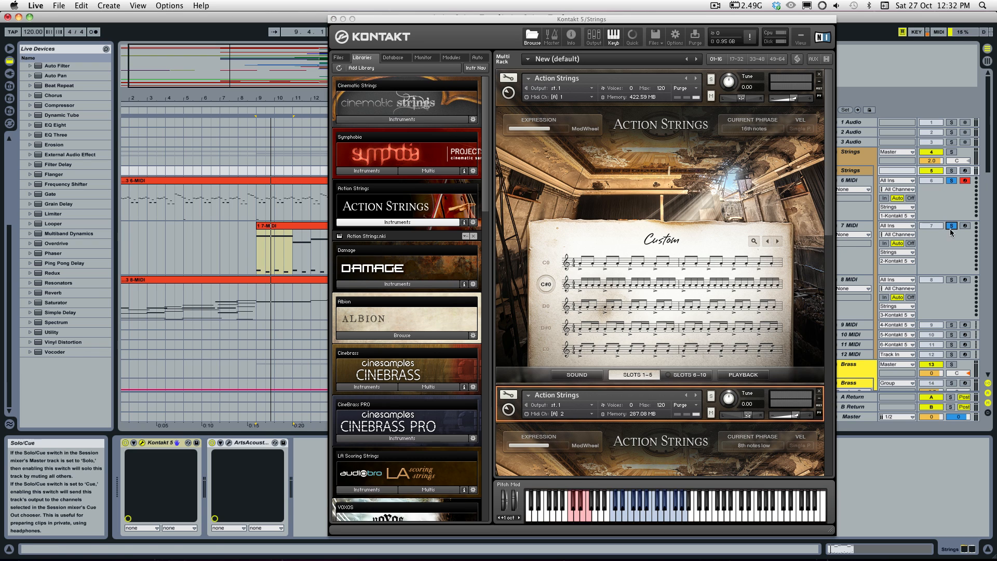
{"action": "left_click", "coordinate": [285, 228]}
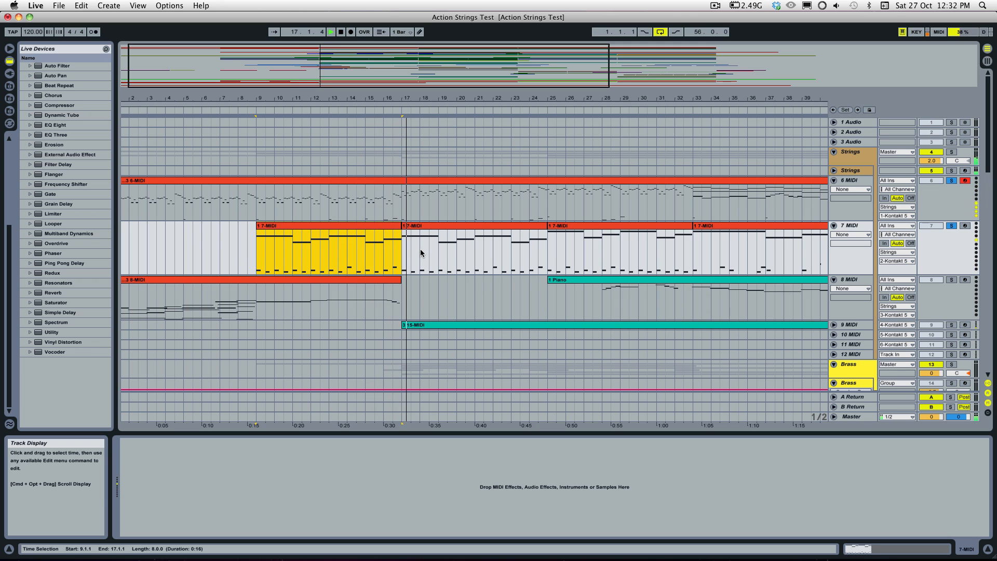
{"action": "key", "text": "space"}
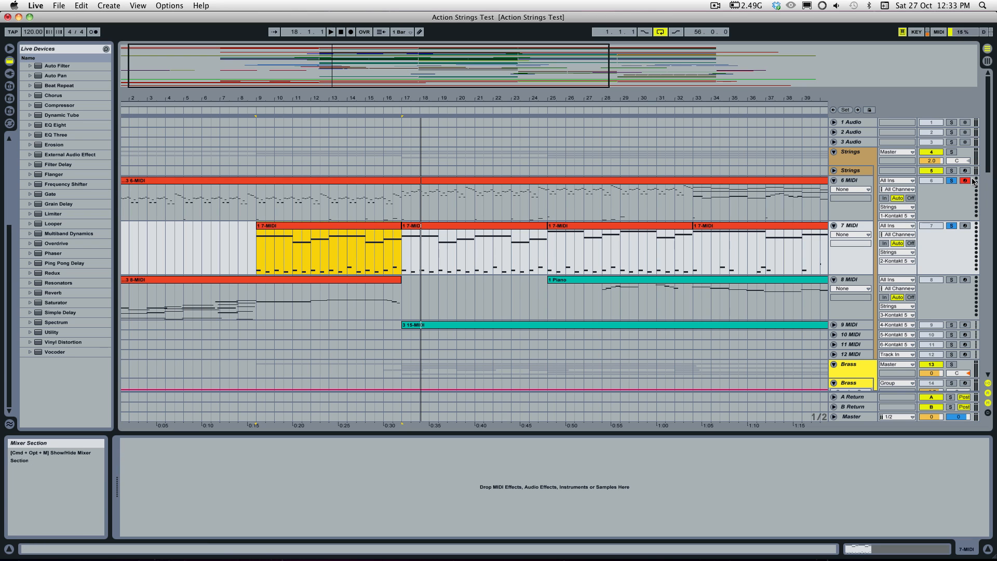
{"action": "left_click", "coordinate": [952, 226]}
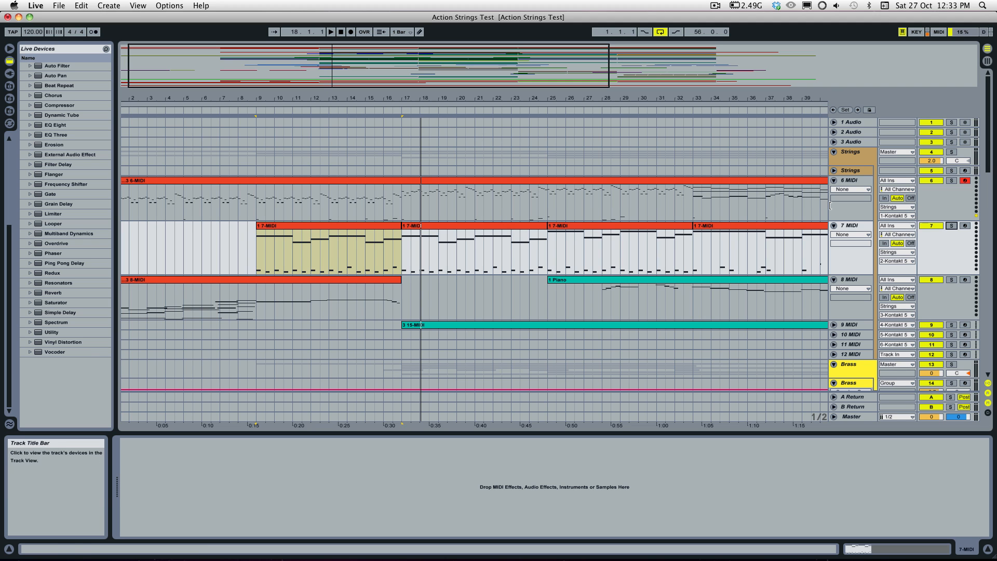
Step: Show the Strings track's Kontakt instruments, select the 6 MIDI clip, and place the insert marker at bar 30
{"action": "left_click", "coordinate": [848, 169]}
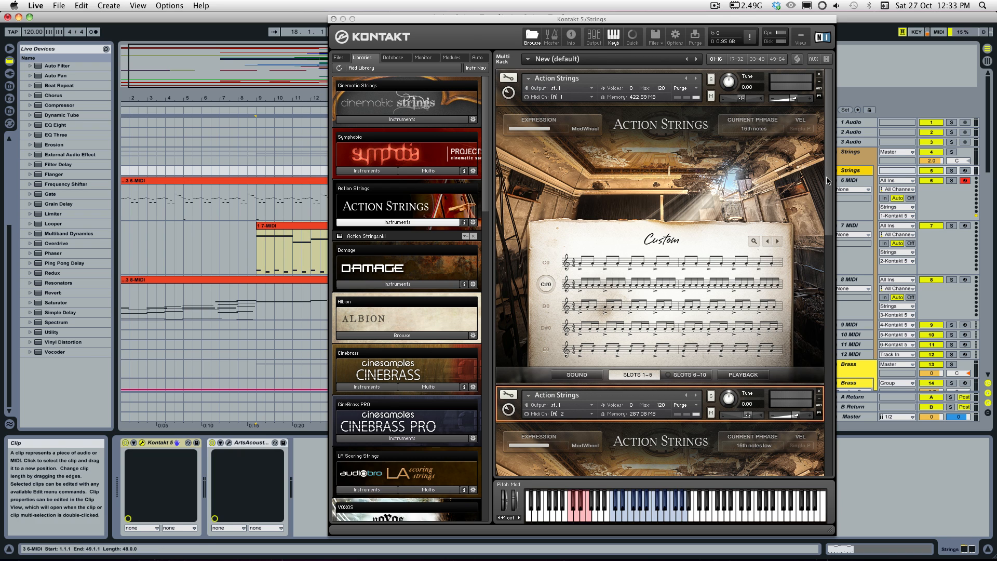
{"action": "mouse_move", "coordinate": [829, 179]}
{"action": "left_mouse_down"}
{"action": "mouse_move", "coordinate": [822, 292]}
{"action": "mouse_move", "coordinate": [824, 176]}
{"action": "left_mouse_up"}
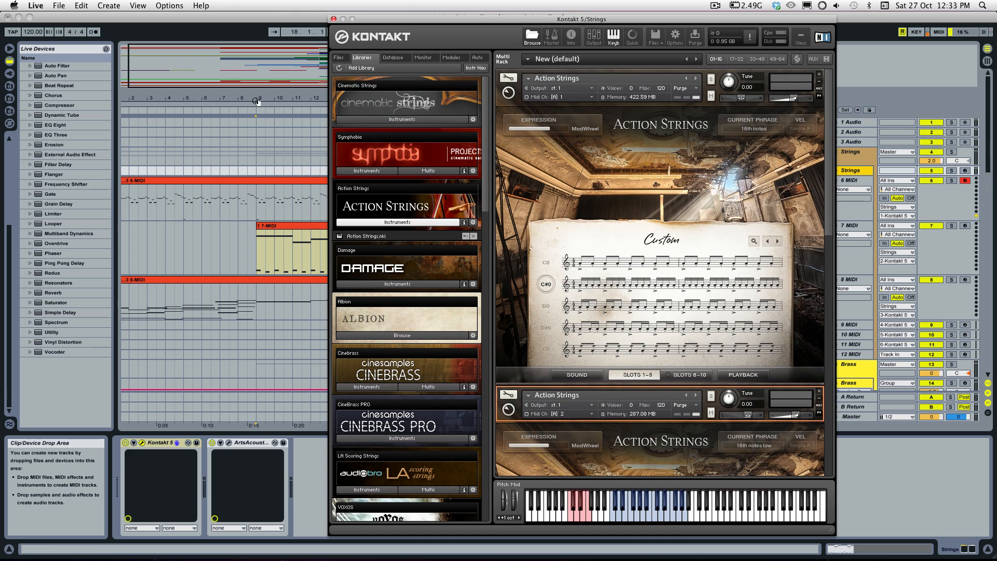
{"action": "left_click", "coordinate": [286, 180]}
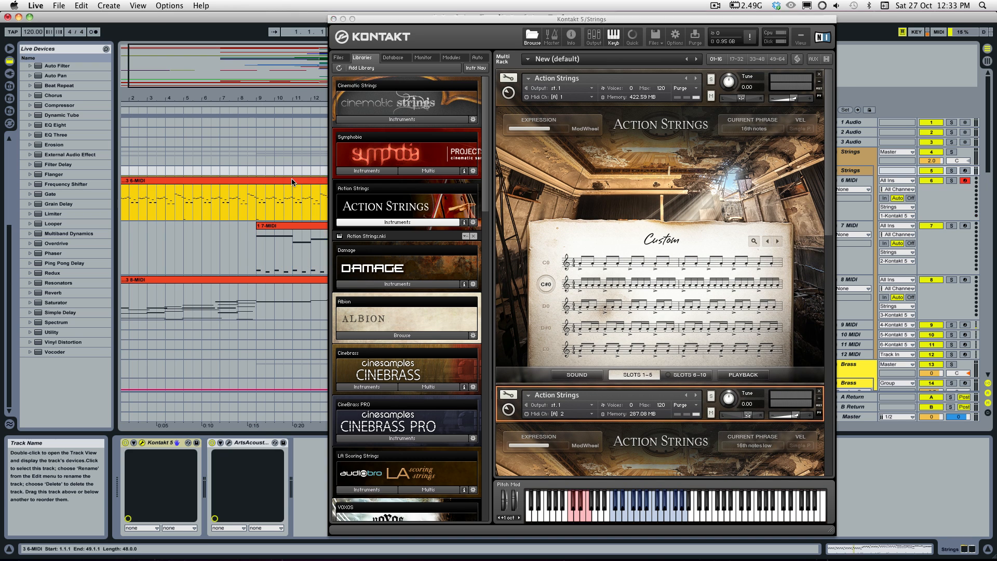
{"action": "left_click", "coordinate": [640, 206]}
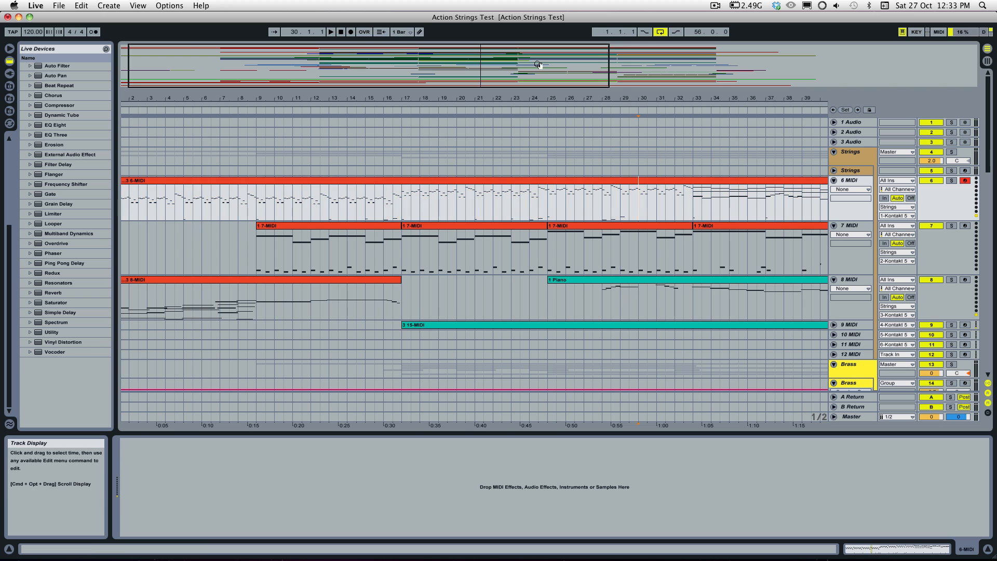
Step: Open the 3 6-MIDI clip on the 6 MIDI track in the note editor
{"action": "mouse_move", "coordinate": [537, 67]}
{"action": "left_mouse_down"}
{"action": "mouse_move", "coordinate": [556, 80]}
{"action": "mouse_move", "coordinate": [589, 59]}
{"action": "left_mouse_up"}
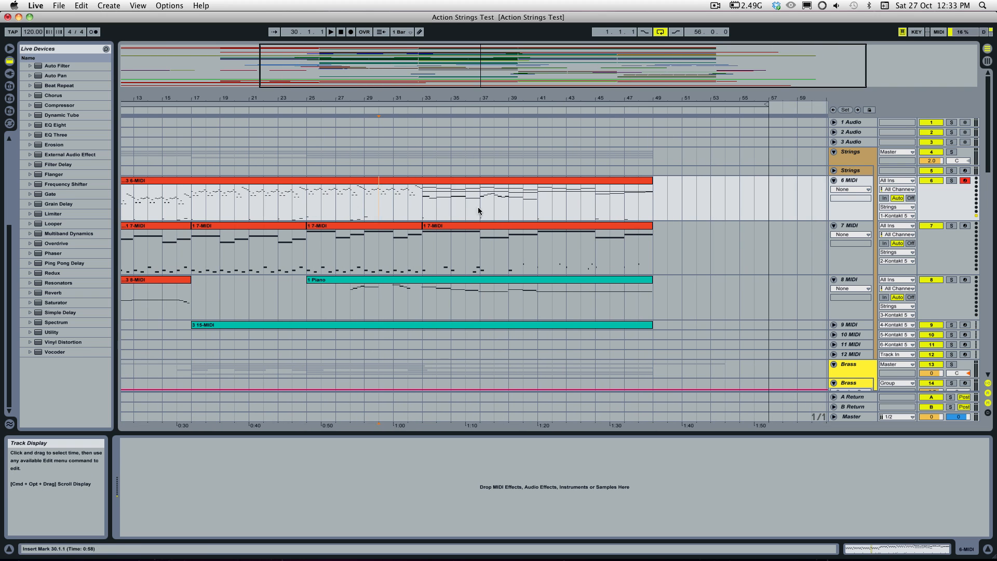
{"action": "left_click", "coordinate": [489, 181]}
{"action": "double_click", "coordinate": [338, 182]}
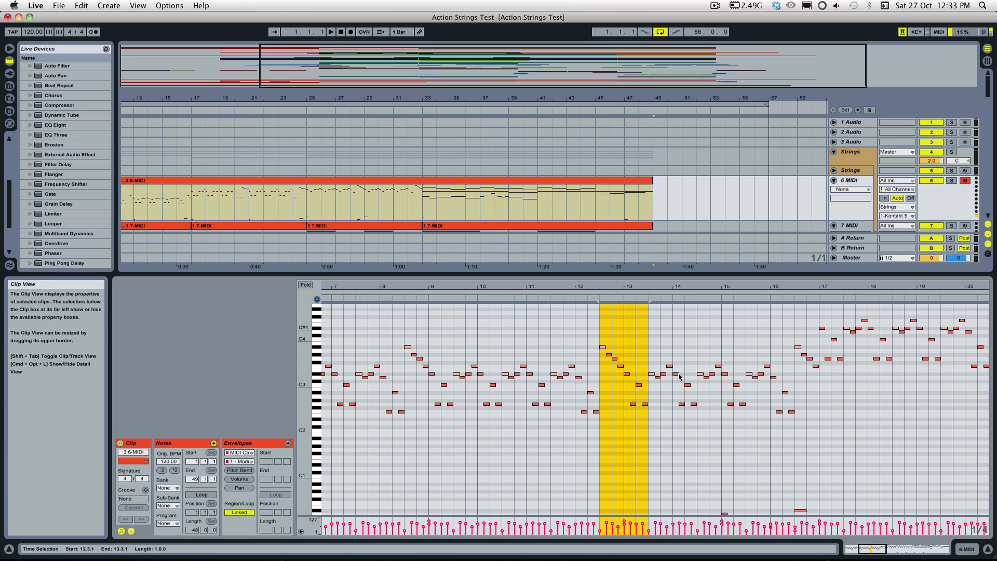
Step: Examine the layered sustained notes from bar 33 to bar 44 of the 3 6-MIDI clip
{"action": "left_click", "coordinate": [697, 377]}
{"action": "mouse_move", "coordinate": [872, 549]}
{"action": "left_mouse_down"}
{"action": "mouse_move", "coordinate": [914, 549]}
{"action": "mouse_move", "coordinate": [903, 551]}
{"action": "left_mouse_up"}
{"action": "scroll", "coordinate": [906, 508], "scroll_direction": "up", "scroll_amount": 2}
{"action": "double_click", "coordinate": [914, 549]}
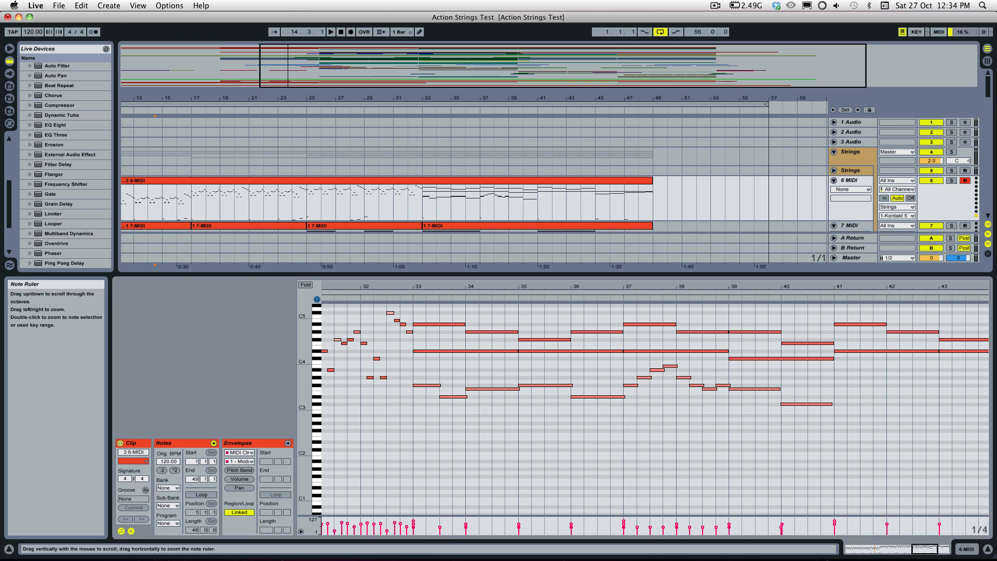
{"action": "left_click_drag", "start_coordinate": [305, 384], "coordinate": [323, 384]}
{"action": "left_click_drag", "start_coordinate": [306, 349], "coordinate": [309, 393]}
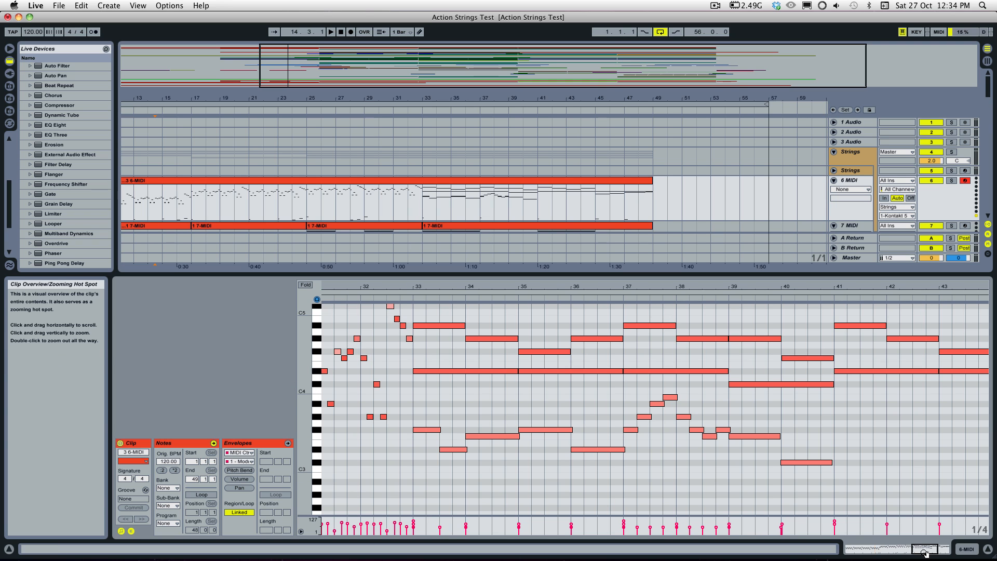
{"action": "left_click_drag", "start_coordinate": [926, 549], "coordinate": [928, 552]}
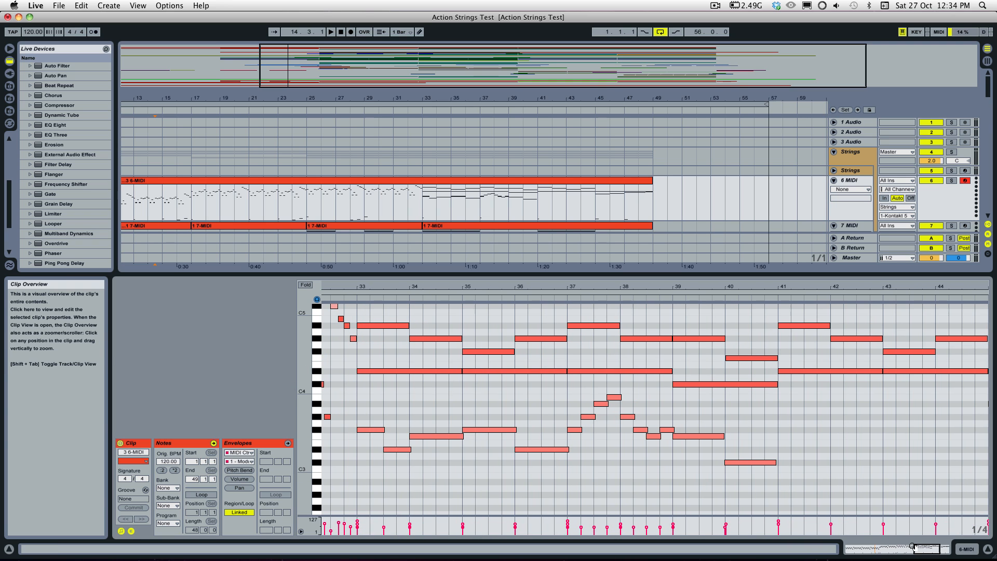
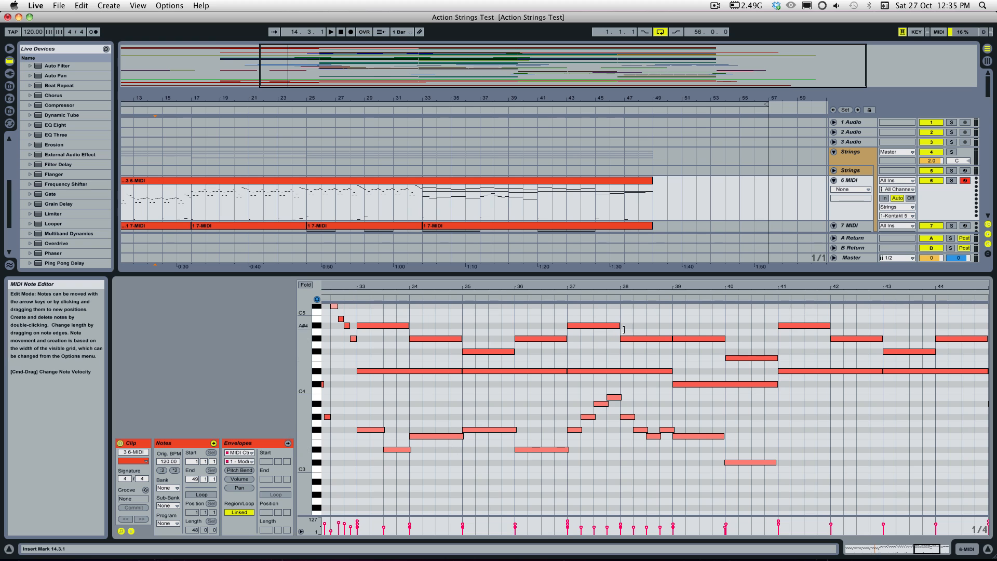
Step: Solo the 6 MIDI track, play the layered sustained section of the 3 6-MIDI clip, and stop playback in bar 41
{"action": "scroll", "coordinate": [407, 418], "scroll_direction": "up", "scroll_amount": 1}
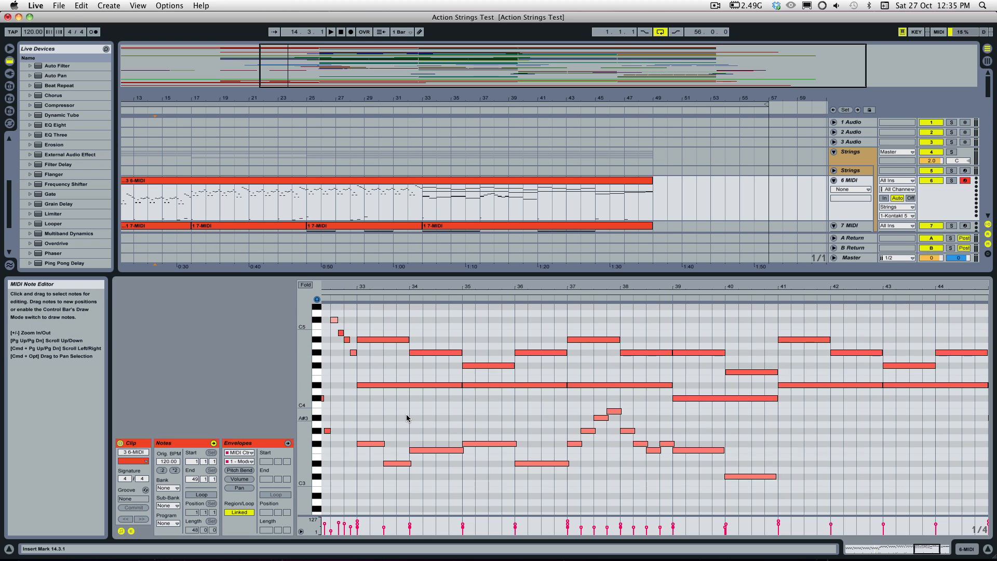
{"action": "scroll", "coordinate": [407, 418], "scroll_direction": "down", "scroll_amount": 2}
{"action": "mouse_move", "coordinate": [306, 406]}
{"action": "left_mouse_down"}
{"action": "mouse_move", "coordinate": [293, 407]}
{"action": "mouse_move", "coordinate": [307, 406]}
{"action": "left_mouse_up"}
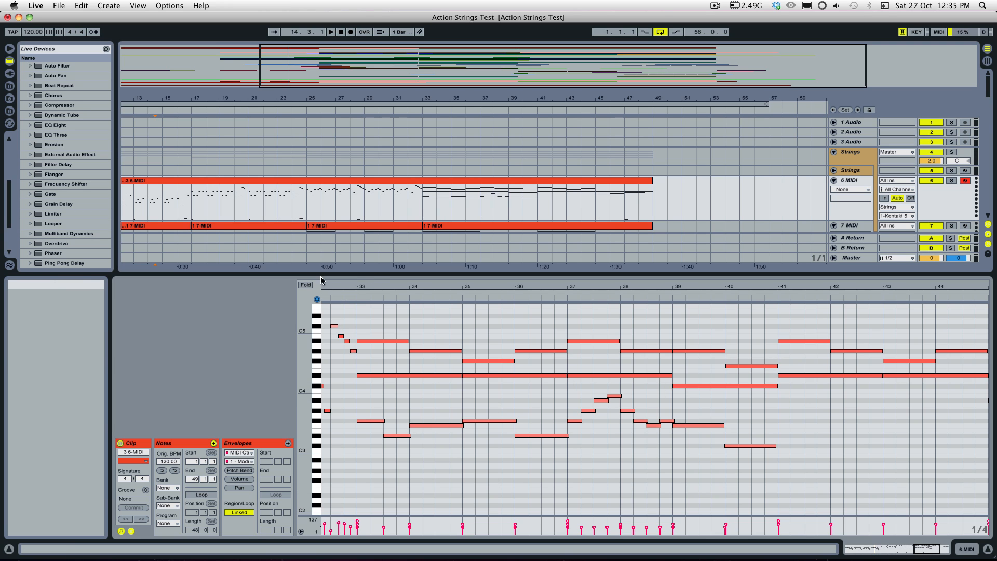
{"action": "left_click", "coordinate": [951, 181]}
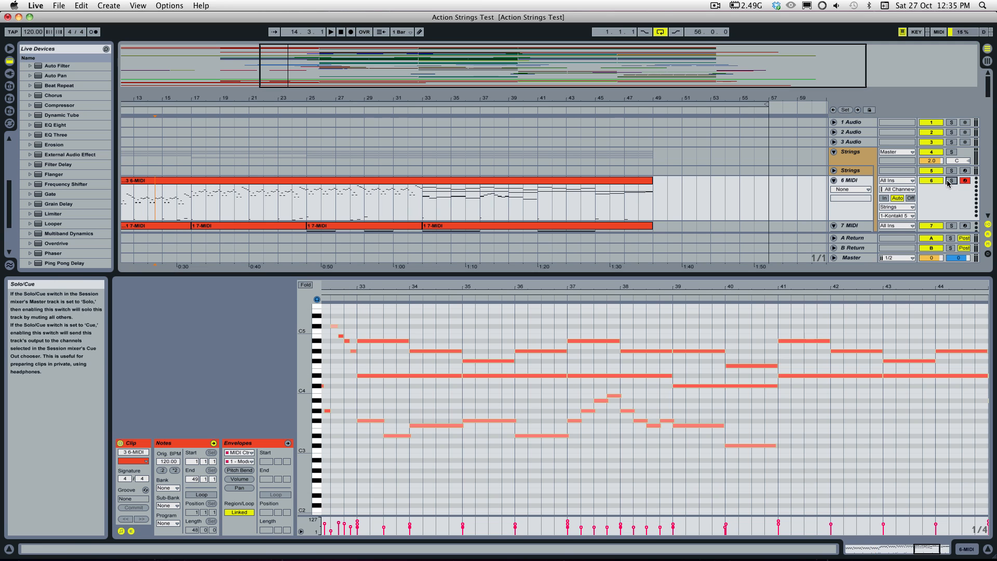
{"action": "left_click", "coordinate": [349, 301]}
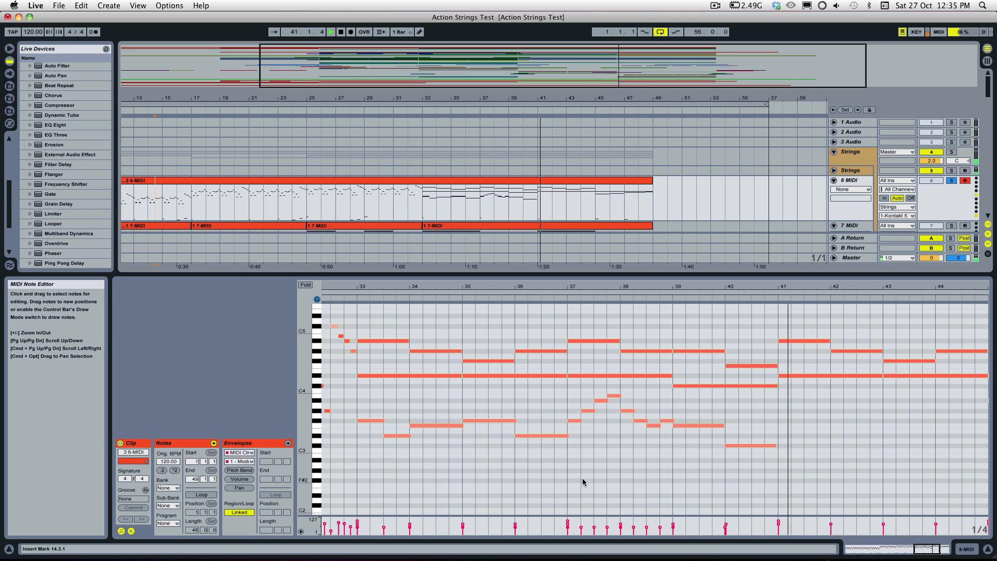
{"action": "key", "text": "space"}
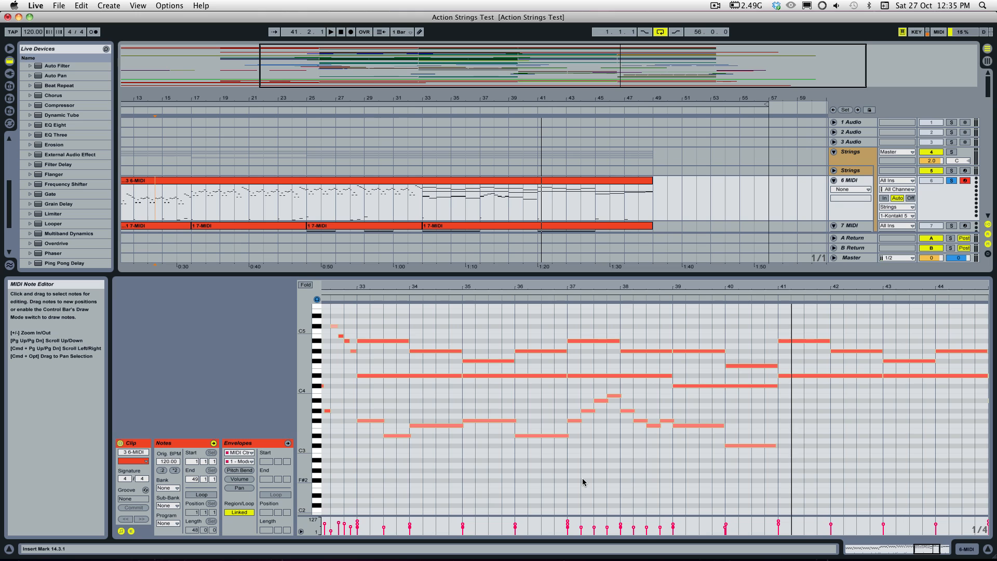
Step: Locate the key-switch notes below the layered notes in the 3 6-MIDI clip and select the E0 note at bar 33
{"action": "left_click", "coordinate": [480, 402]}
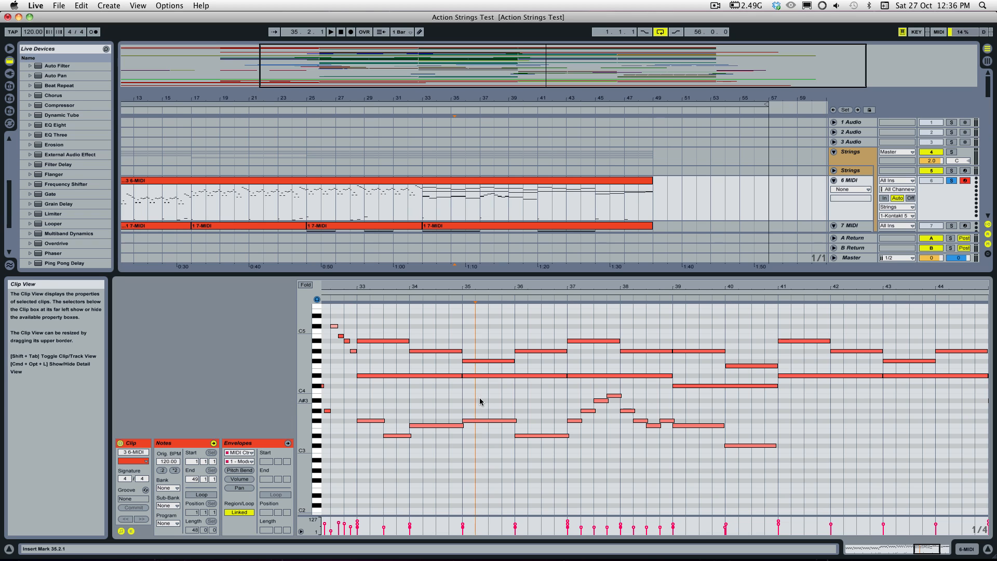
{"action": "left_click", "coordinate": [395, 371]}
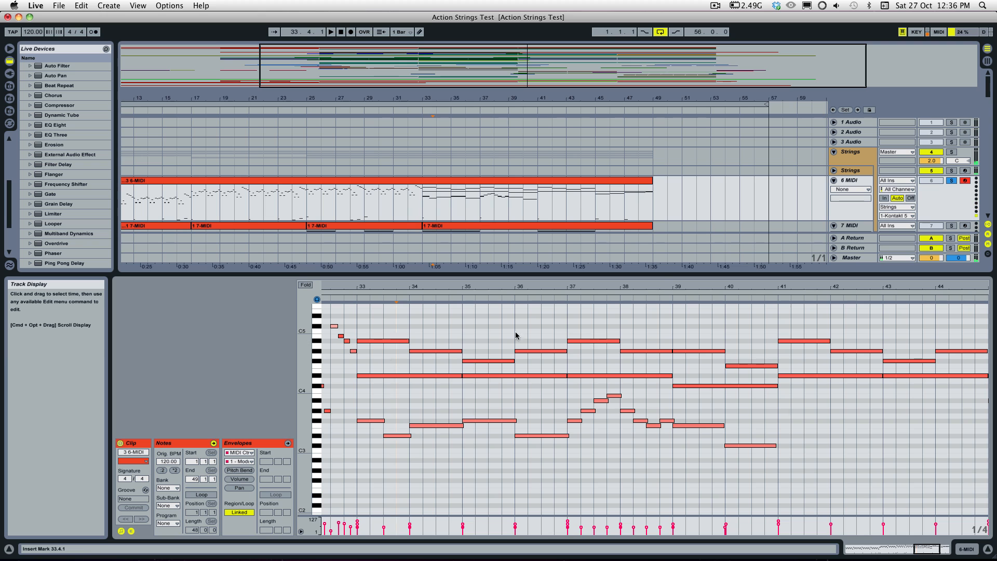
{"action": "scroll", "coordinate": [374, 454], "scroll_direction": "down", "scroll_amount": 10}
{"action": "left_click_drag", "start_coordinate": [385, 467], "coordinate": [322, 470]}
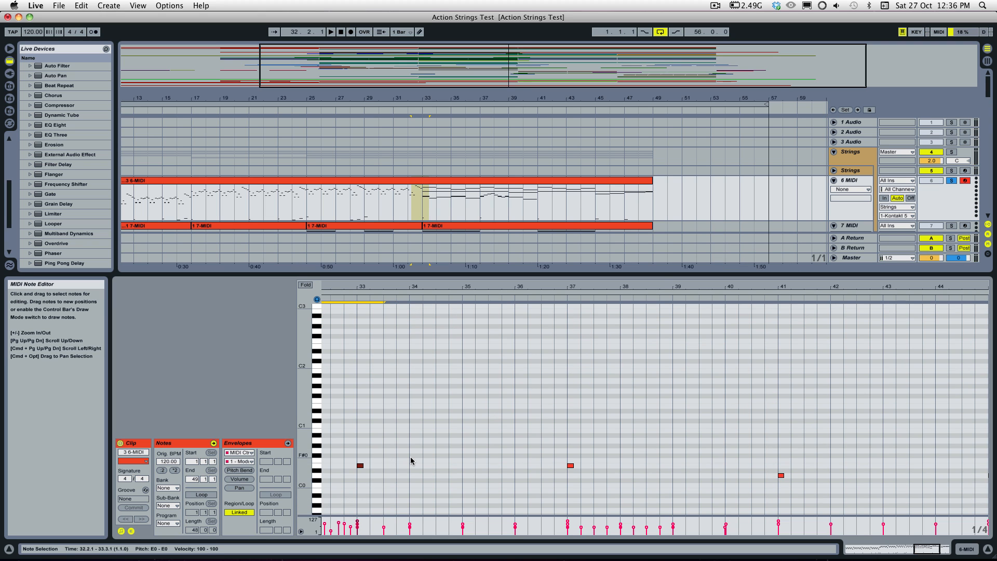
{"action": "scroll", "coordinate": [424, 457], "scroll_direction": "up", "scroll_amount": 2}
{"action": "scroll", "coordinate": [424, 457], "scroll_direction": "up", "scroll_amount": 4}
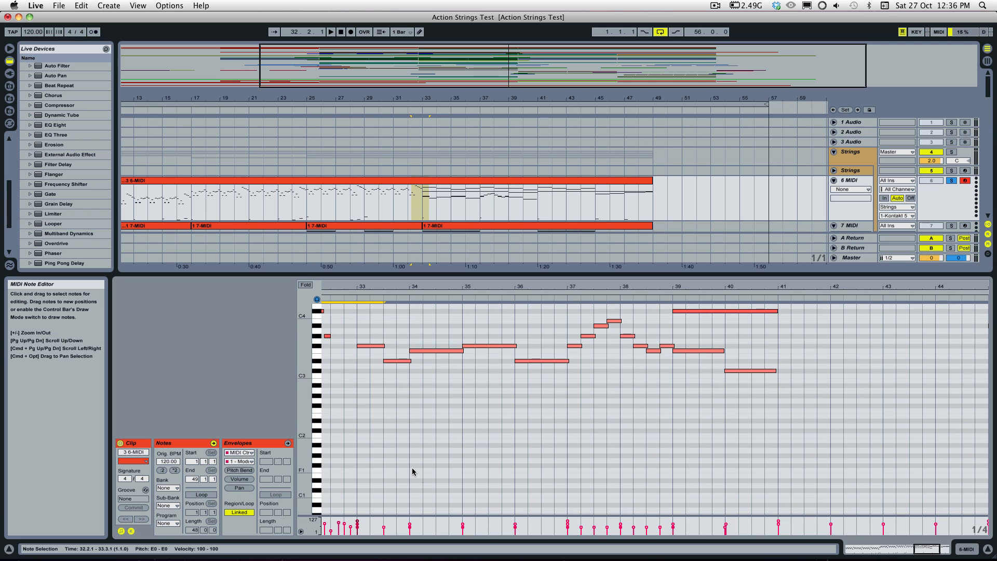
Step: Add a one-beat C0 key-switch note at bar 33, try it at C#0, and move it back to C0
{"action": "scroll", "coordinate": [425, 458], "scroll_direction": "down", "scroll_amount": 12}
{"action": "left_click", "coordinate": [362, 397]}
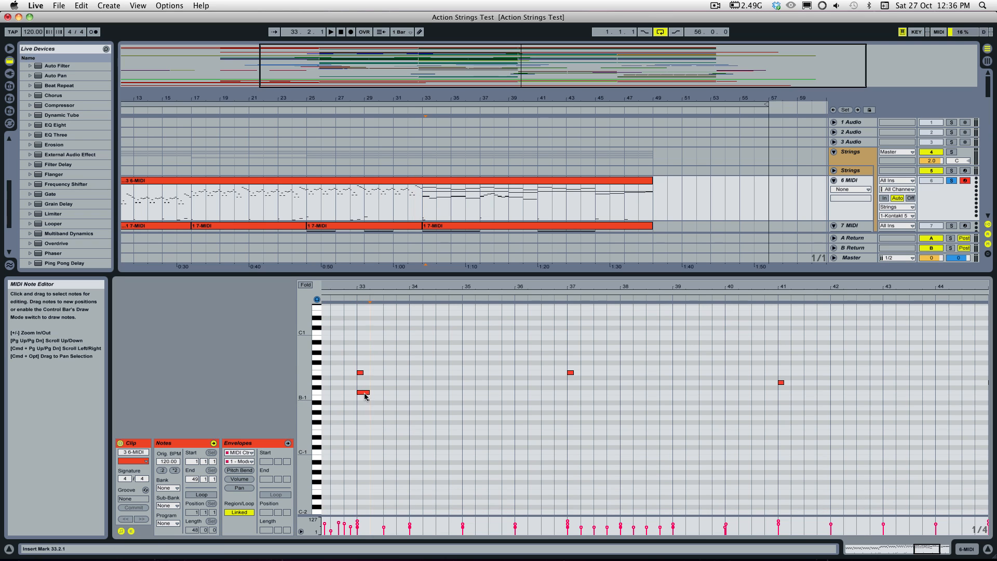
{"action": "double_click", "coordinate": [363, 393]}
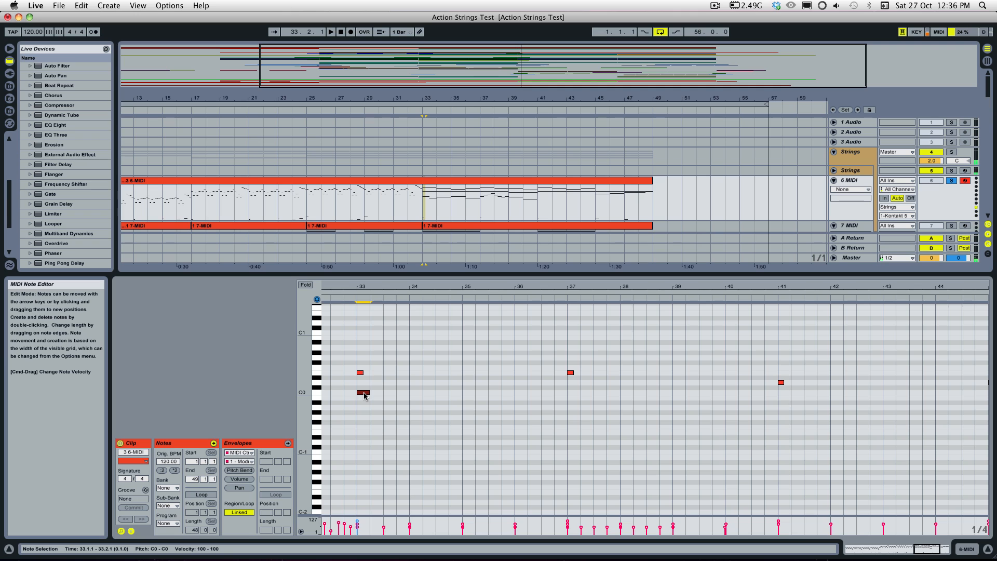
{"action": "left_click_drag", "start_coordinate": [364, 396], "coordinate": [362, 391]}
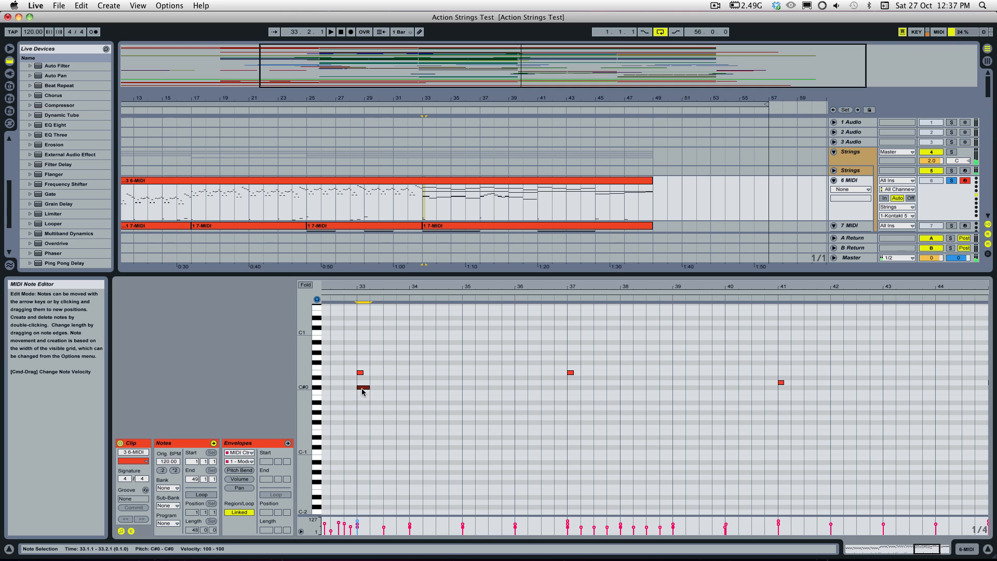
{"action": "left_click_drag", "start_coordinate": [362, 391], "coordinate": [365, 393]}
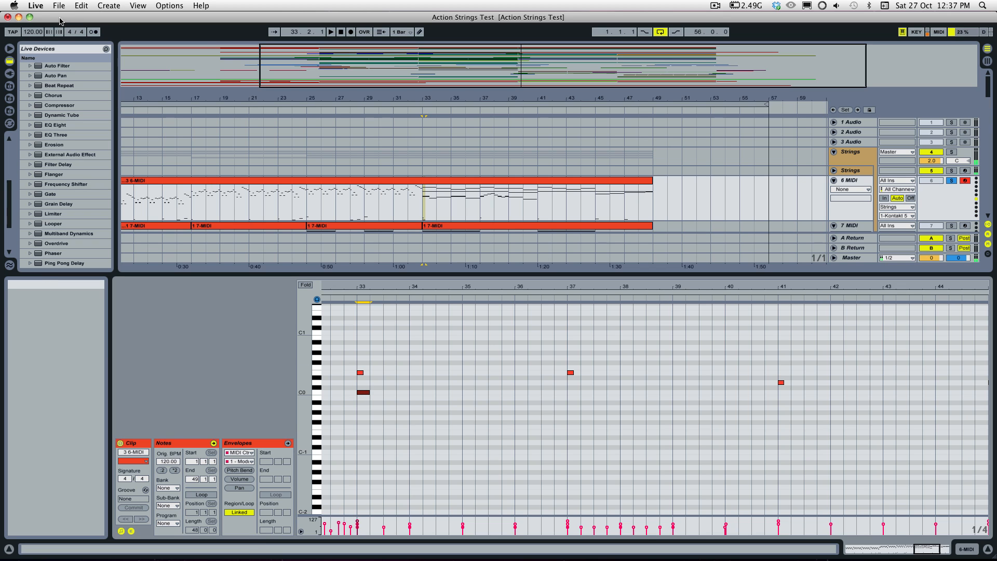
Step: Try the song tempo at 240 BPM and restore it to 120 BPM
{"action": "left_click", "coordinate": [36, 31]}
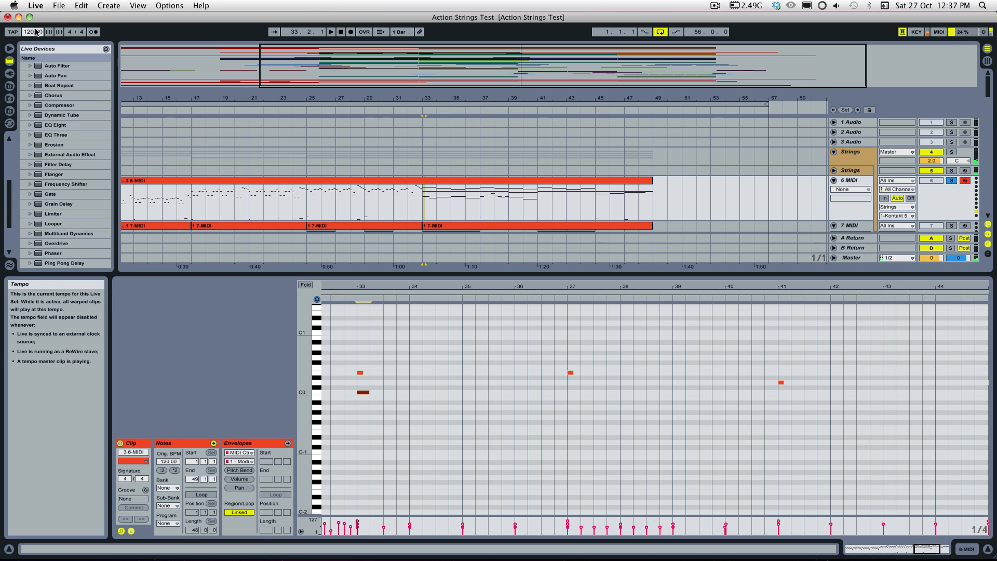
{"action": "type", "text": "240"}
{"action": "key", "text": "Return"}
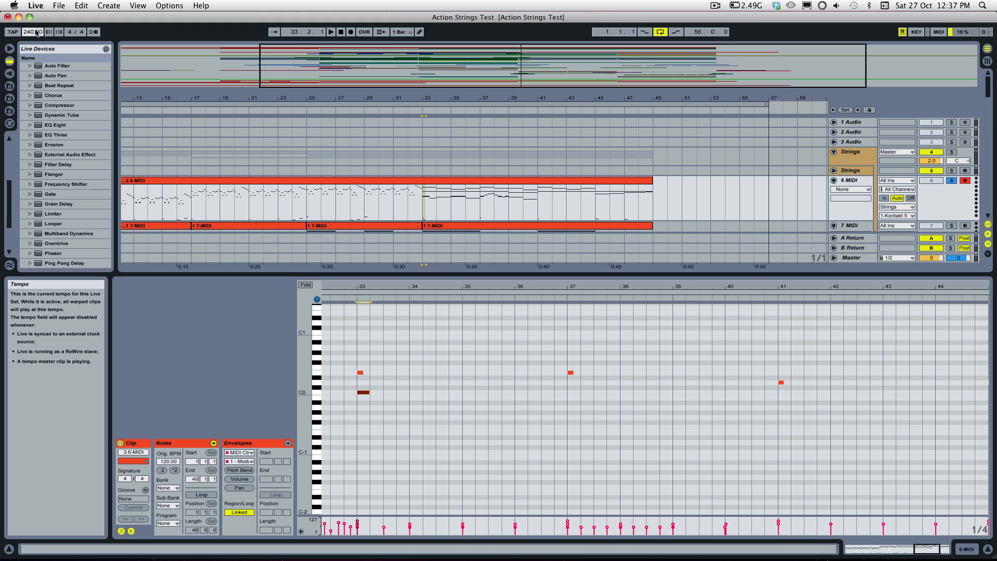
{"action": "type", "text": "120"}
{"action": "key", "text": "Return"}
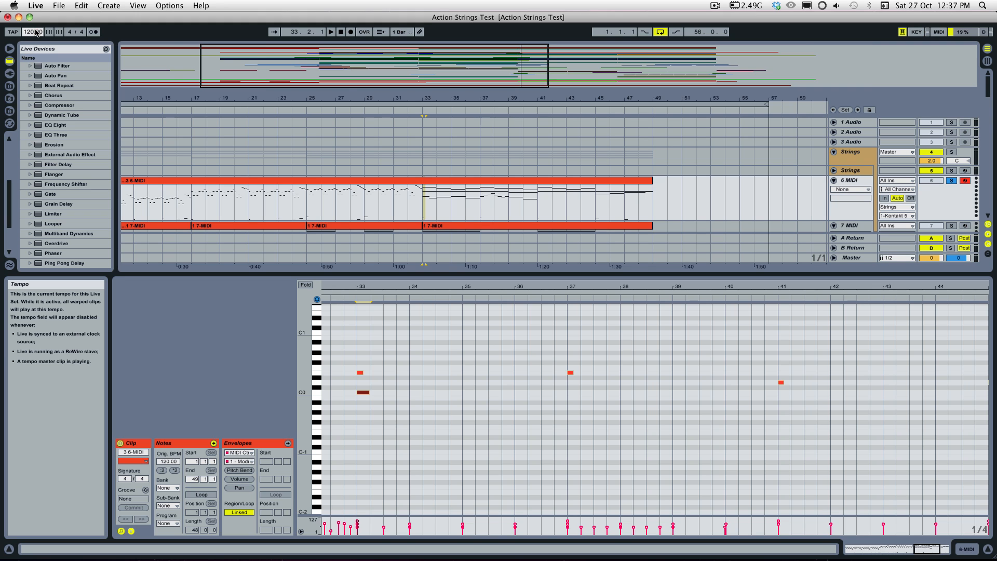
Step: Delete the one-beat C0 key-switch note at bar 33
{"action": "left_click", "coordinate": [363, 394]}
{"action": "key", "text": "Delete"}
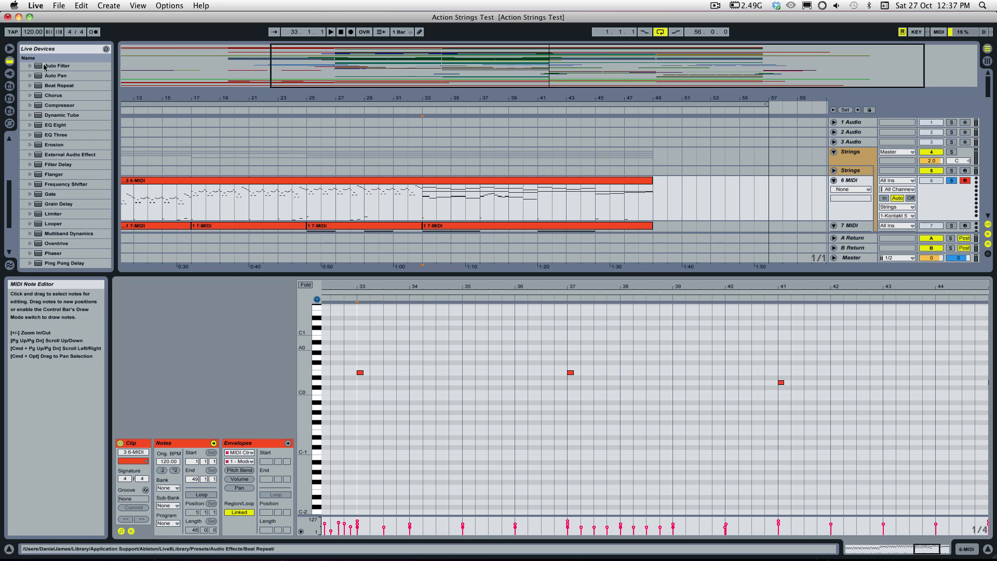
Step: Switch the tempo to 240 BPM once more and return it to 120 BPM
{"action": "left_click", "coordinate": [33, 32]}
{"action": "type", "text": "24"}
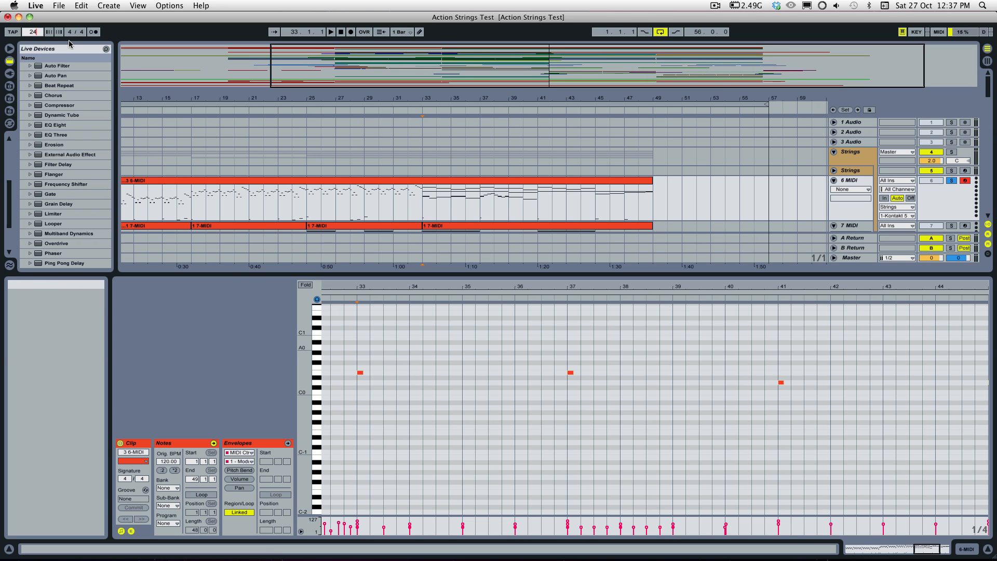
{"action": "type", "text": "0"}
{"action": "key", "text": "Return"}
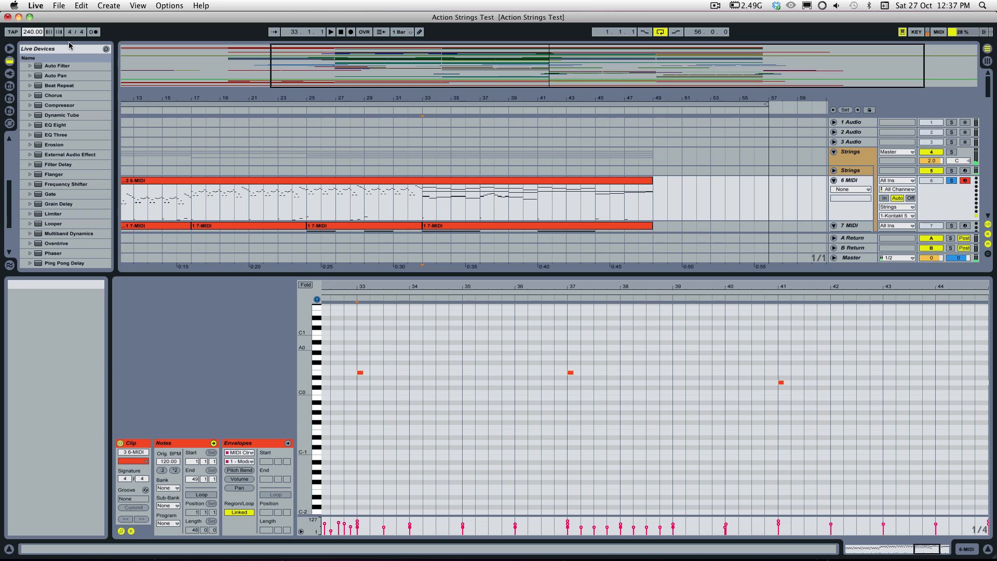
{"action": "type", "text": "120"}
{"action": "key", "text": "Return"}
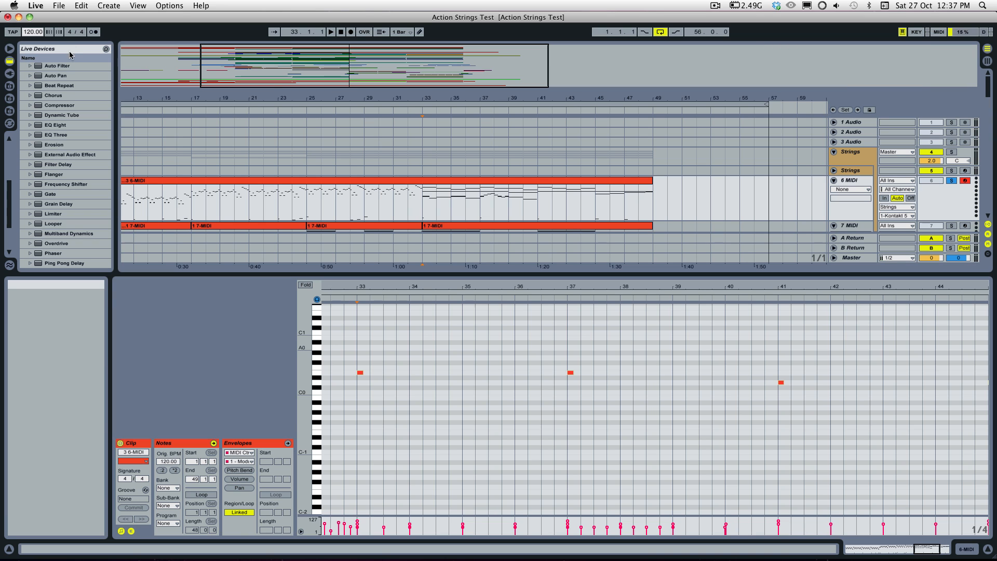
Step: Audition the C#0 key switch, place the insert marker at 33.1.1, and view the Strings track's Action Strings phrase slots in Kontakt
{"action": "left_click", "coordinate": [317, 388]}
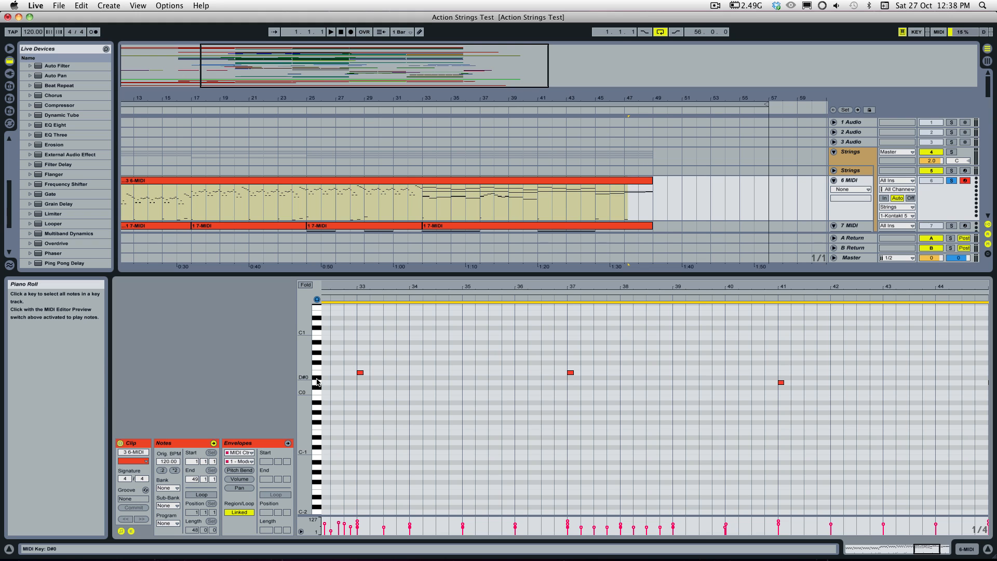
{"action": "left_click", "coordinate": [359, 392]}
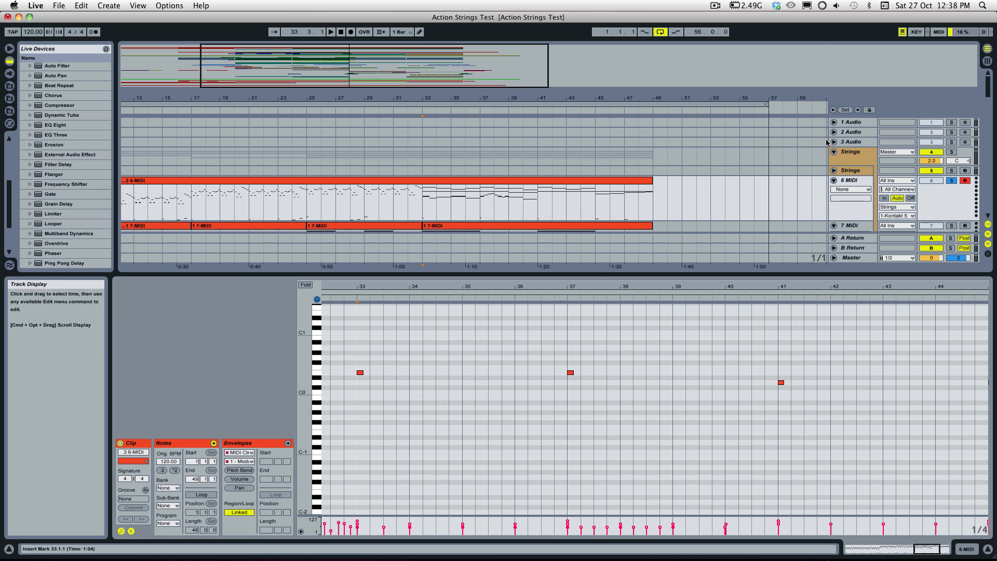
{"action": "double_click", "coordinate": [850, 172]}
{"action": "mouse_move", "coordinate": [596, 356]}
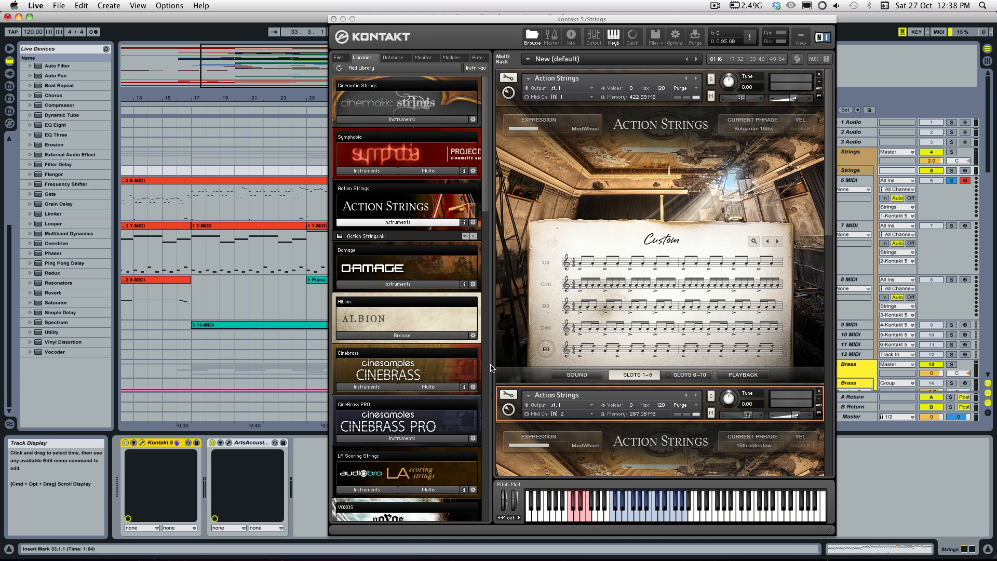
{"action": "left_click", "coordinate": [292, 298]}
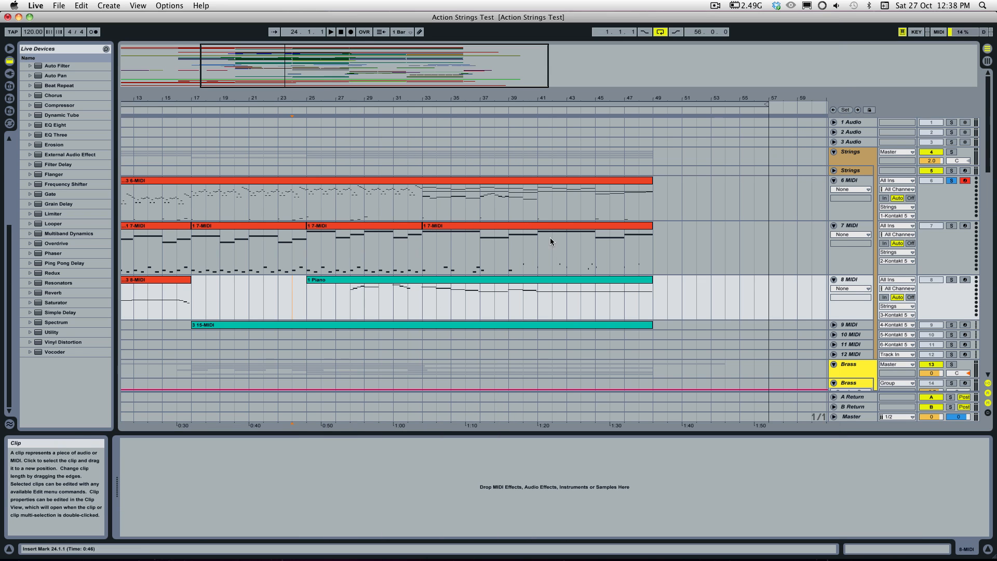
Step: Reopen the Strings track's Kontakt window, switch to the D0 phrase slot, and return to bar 24 of the 8 MIDI track
{"action": "left_click", "coordinate": [838, 172]}
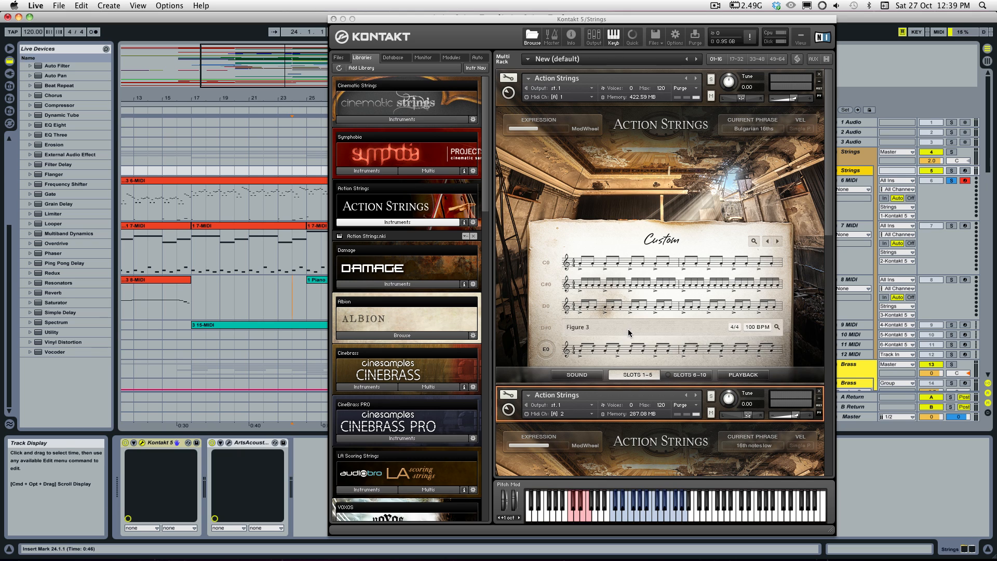
{"action": "left_click", "coordinate": [543, 330]}
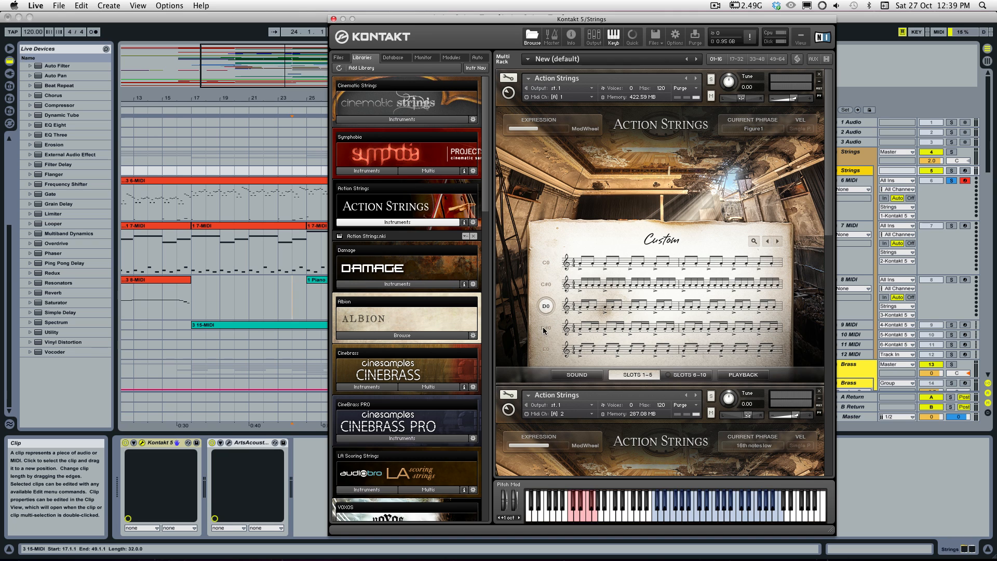
{"action": "left_click", "coordinate": [279, 297]}
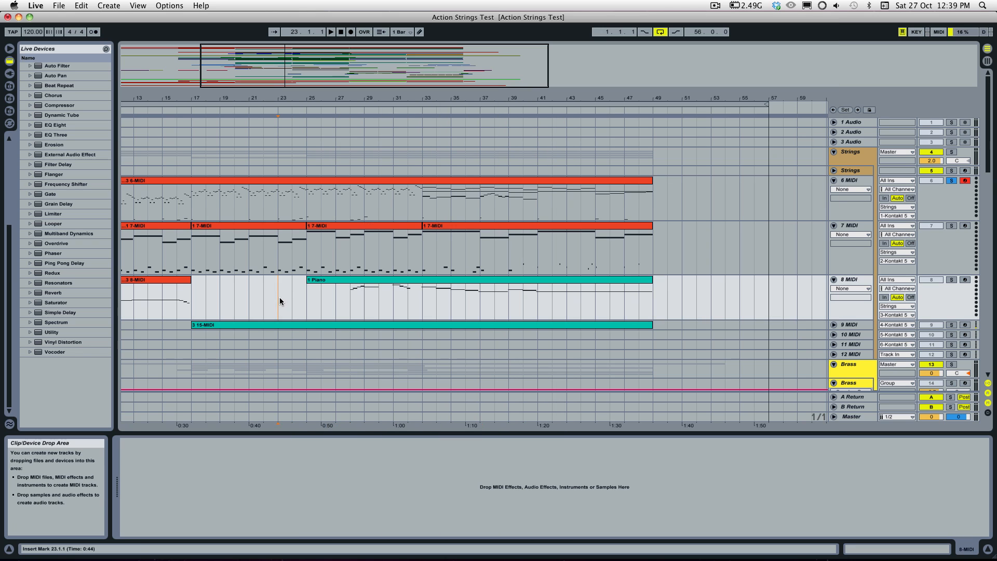
{"action": "left_click", "coordinate": [292, 317]}
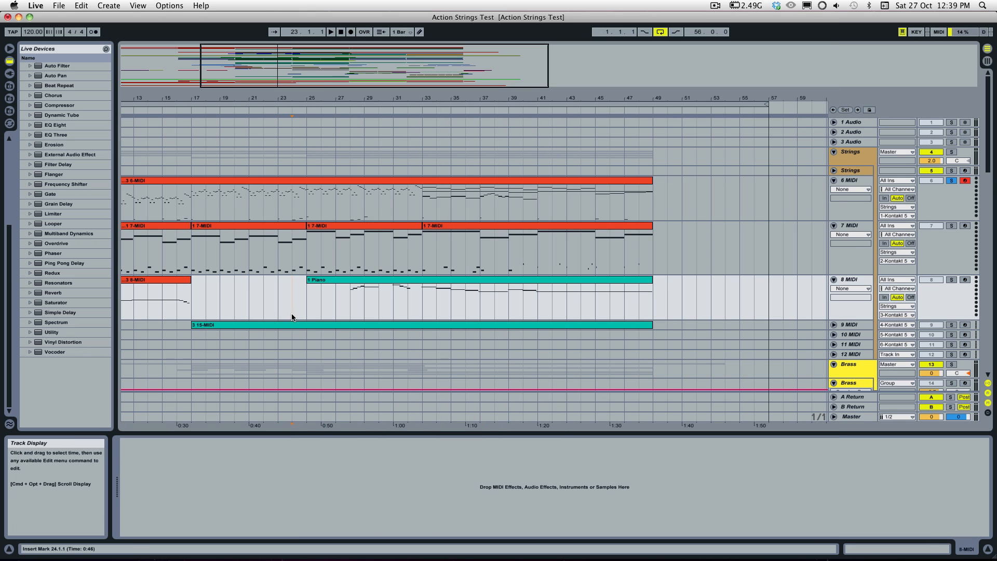
Step: Open the 3 6-MIDI clip in the note editor and select lower-line notes between bars 33 and 37
{"action": "scroll", "coordinate": [382, 310], "scroll_direction": "down", "scroll_amount": 5}
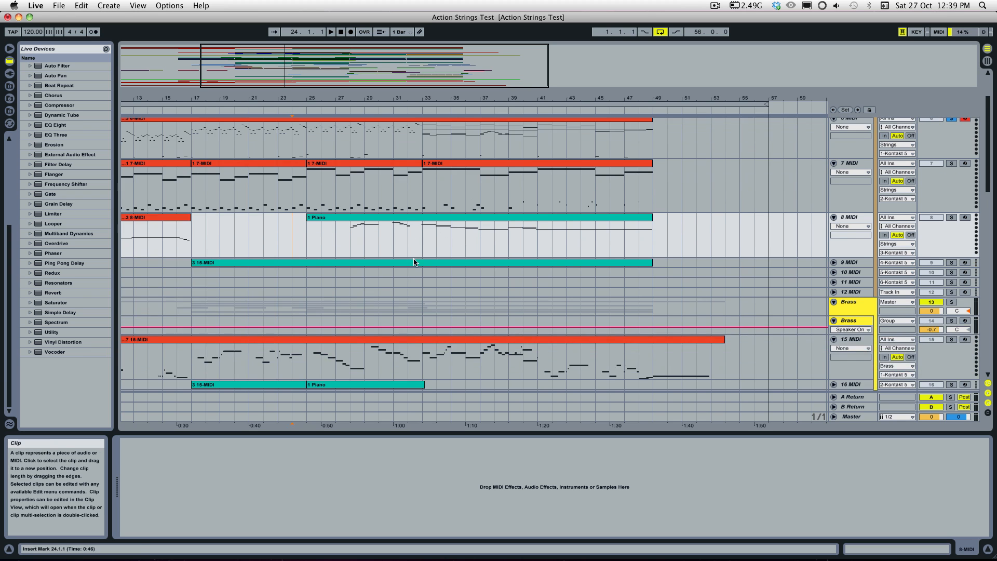
{"action": "scroll", "coordinate": [414, 262], "scroll_direction": "up", "scroll_amount": 5}
{"action": "double_click", "coordinate": [425, 189]}
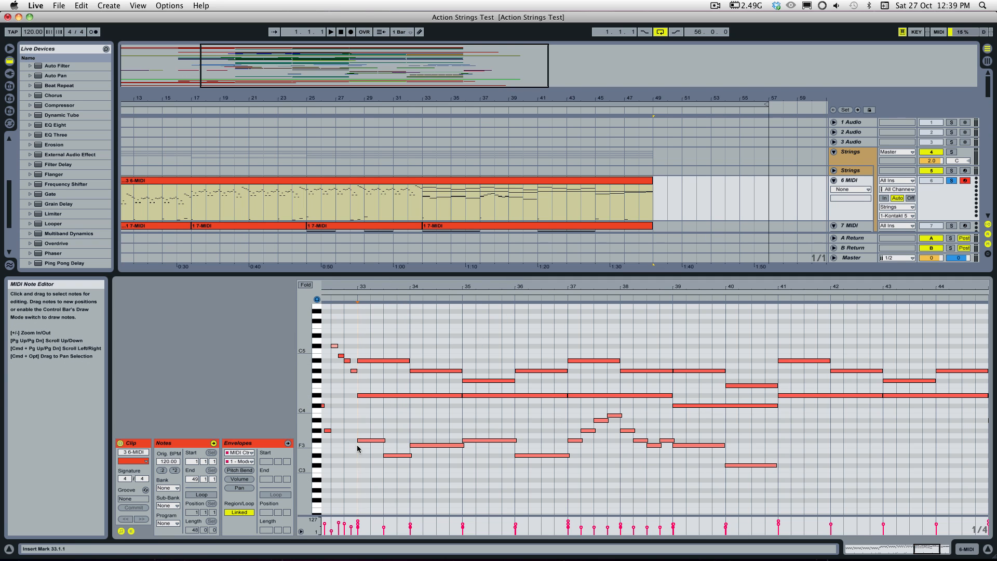
{"action": "left_click_drag", "start_coordinate": [358, 448], "coordinate": [570, 458]}
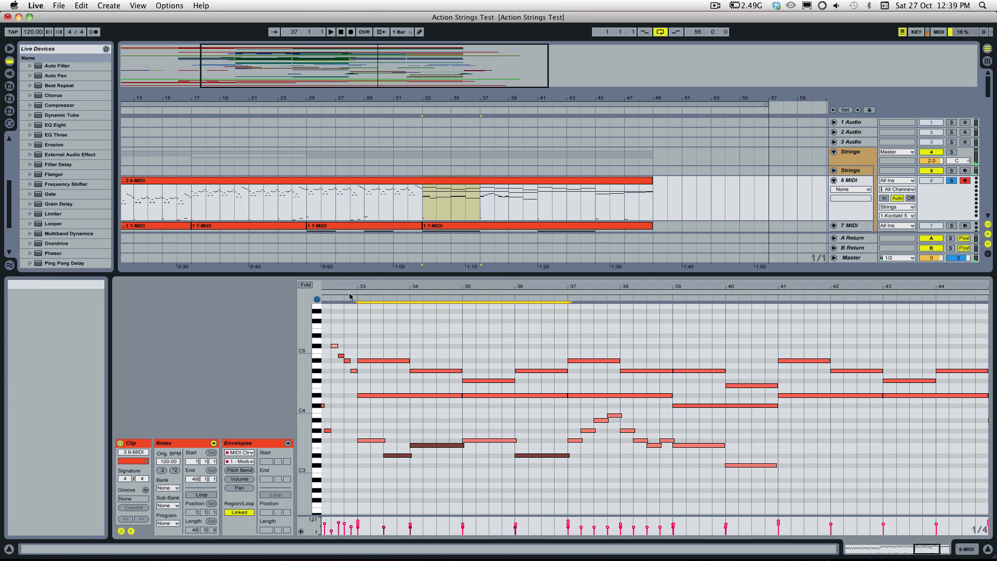
Step: Delete the upper sustained notes from bar 33 to bar 41, play the lower line without them, and restore the notes
{"action": "left_click_drag", "start_coordinate": [376, 404], "coordinate": [688, 347]}
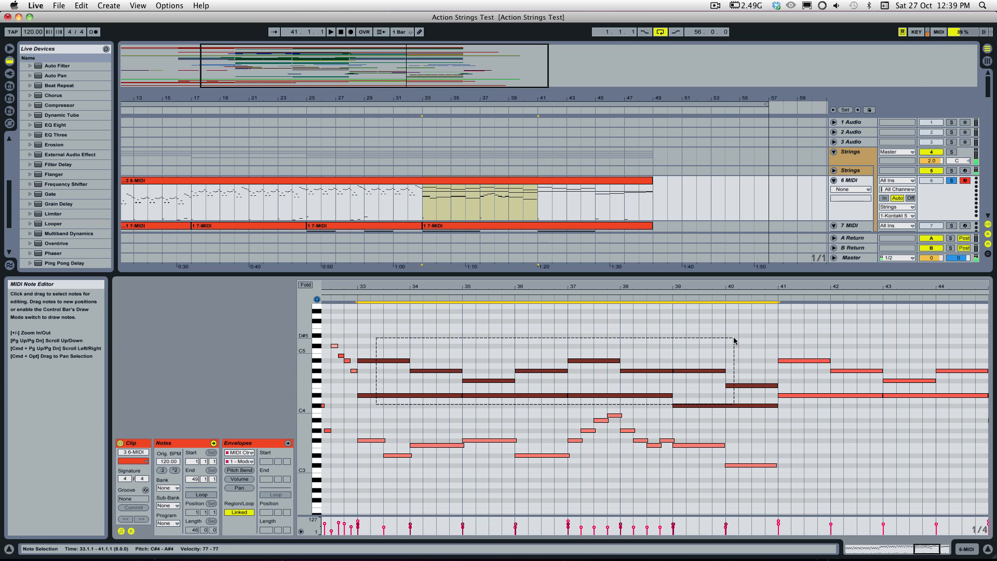
{"action": "key", "text": "Delete"}
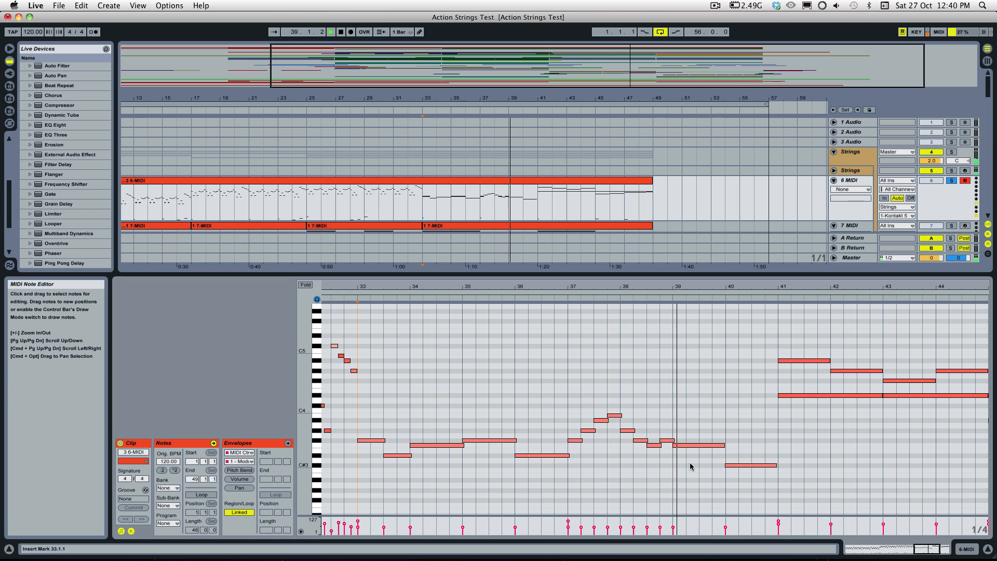
{"action": "key", "text": "space"}
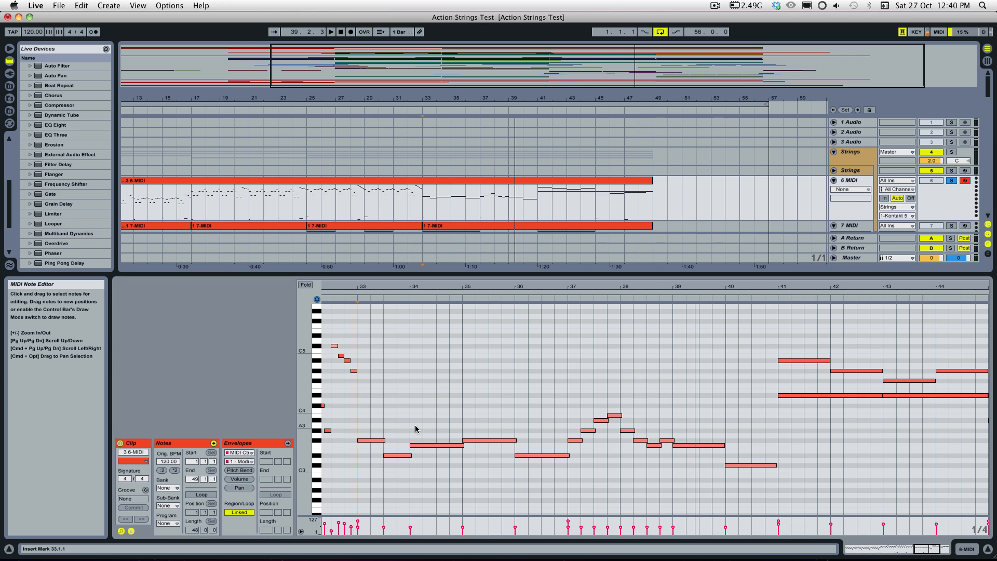
{"action": "key", "text": "super+v"}
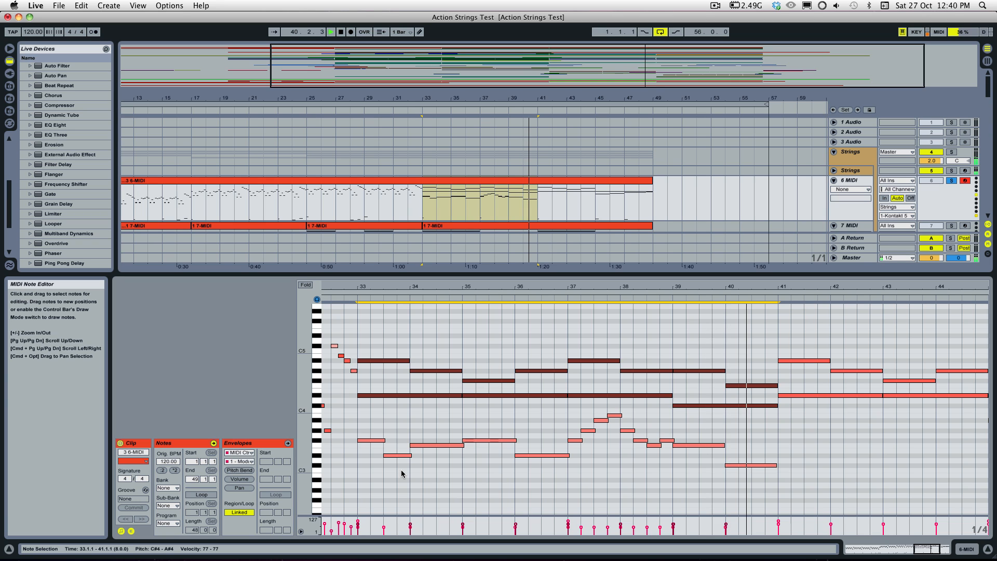
Step: Solo the 15 MIDI brass track alongside the 6 MIDI strings and play both from 33.1.1
{"action": "key", "text": "space"}
{"action": "left_click_drag", "start_coordinate": [401, 471], "coordinate": [391, 347]}
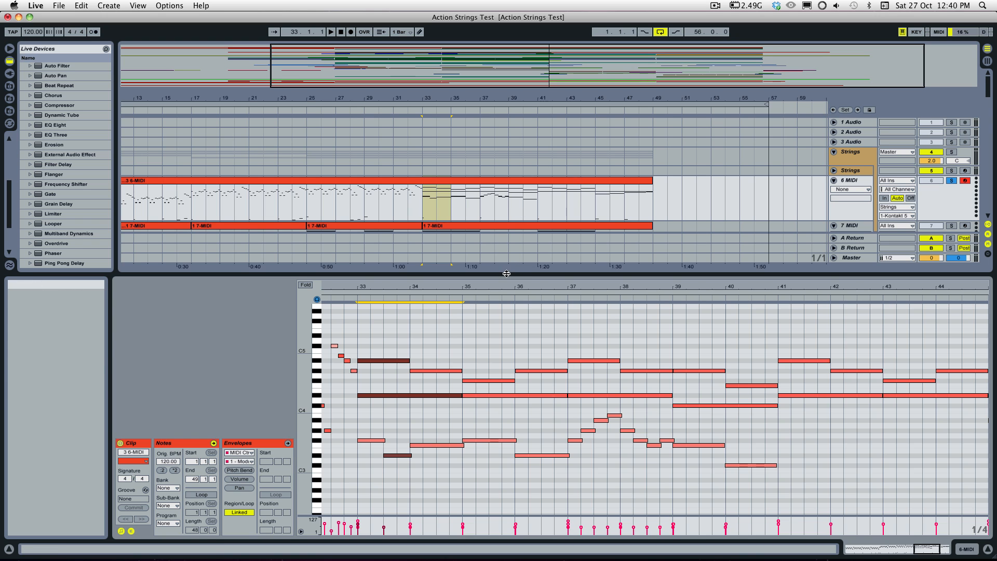
{"action": "left_click_drag", "start_coordinate": [507, 273], "coordinate": [509, 377]}
{"action": "scroll", "coordinate": [517, 255], "scroll_direction": "down", "scroll_amount": 8}
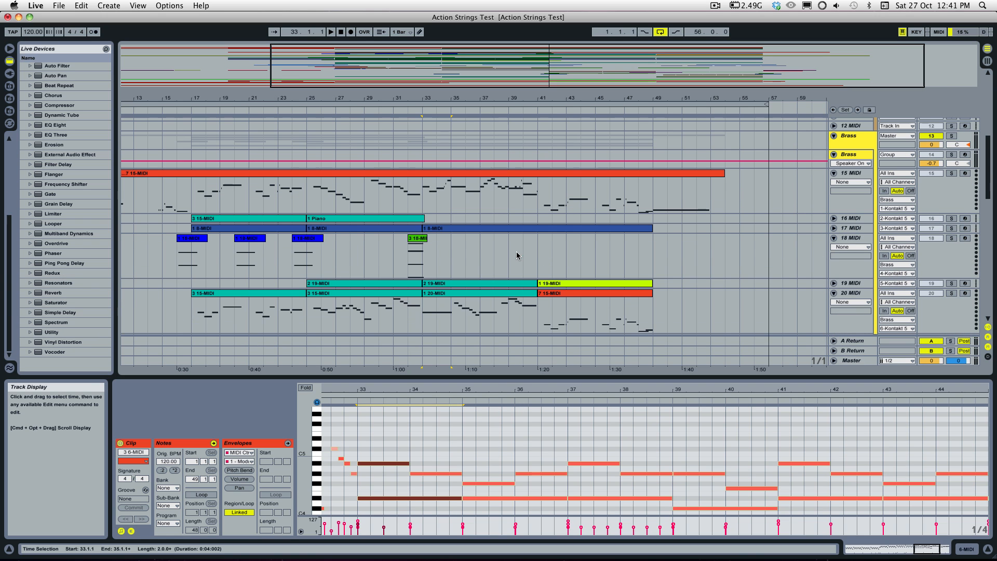
{"action": "left_click", "coordinate": [952, 173]}
{"action": "scroll", "coordinate": [424, 260], "scroll_direction": "up", "scroll_amount": 3}
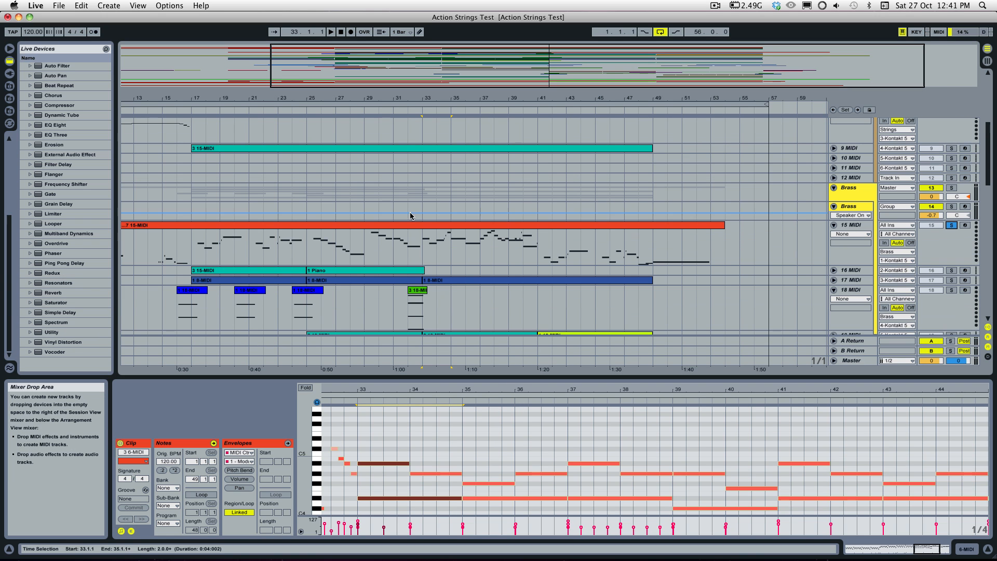
{"action": "left_click", "coordinate": [423, 260]}
{"action": "key", "text": "space"}
Step: Compare the notes of the 3 6-MIDI strings clip and the 7 15-MIDI brass clip while both play
{"action": "scroll", "coordinate": [531, 228], "scroll_direction": "up", "scroll_amount": 2}
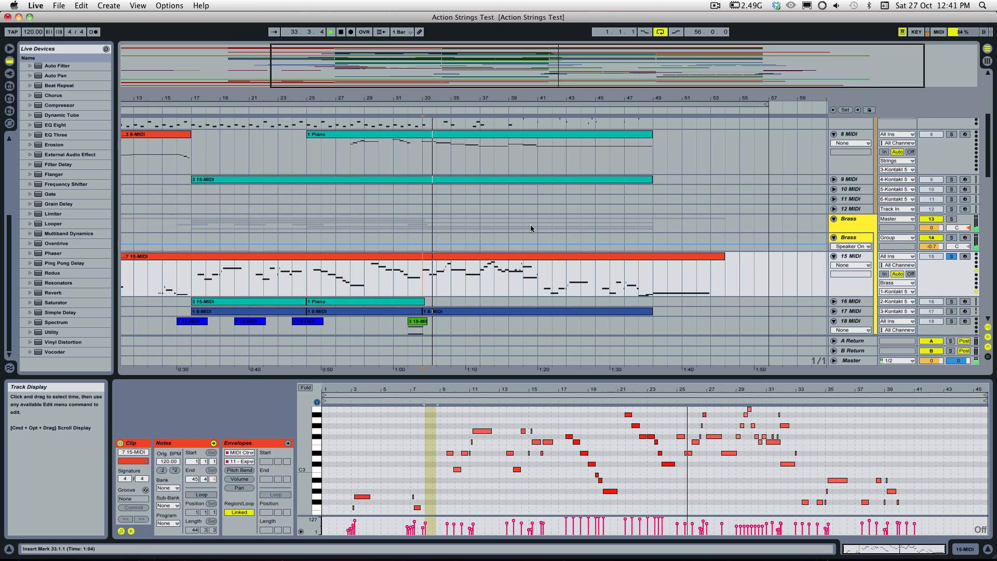
{"action": "scroll", "coordinate": [519, 218], "scroll_direction": "up", "scroll_amount": 2}
{"action": "scroll", "coordinate": [459, 151], "scroll_direction": "up", "scroll_amount": 3}
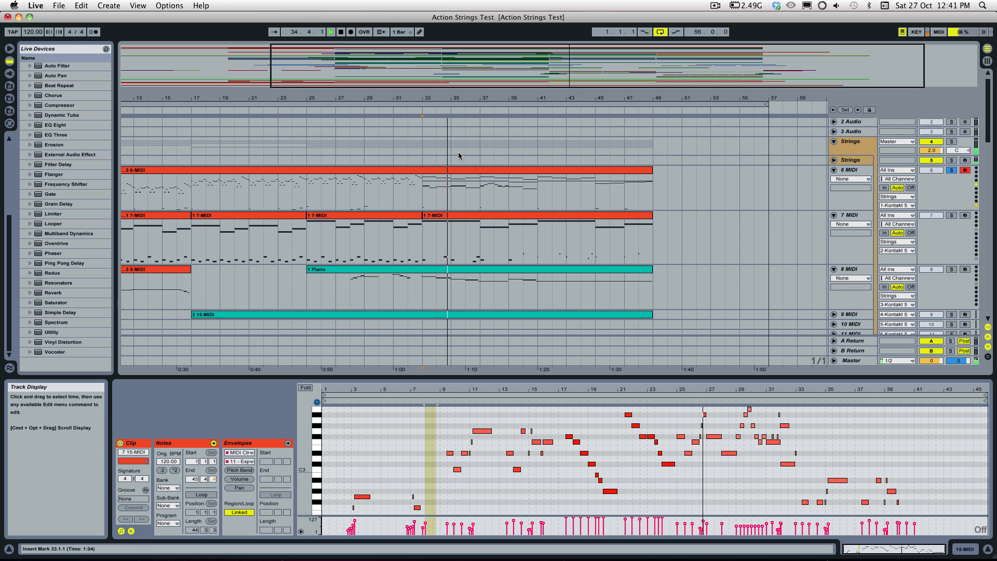
{"action": "left_click", "coordinate": [462, 170]}
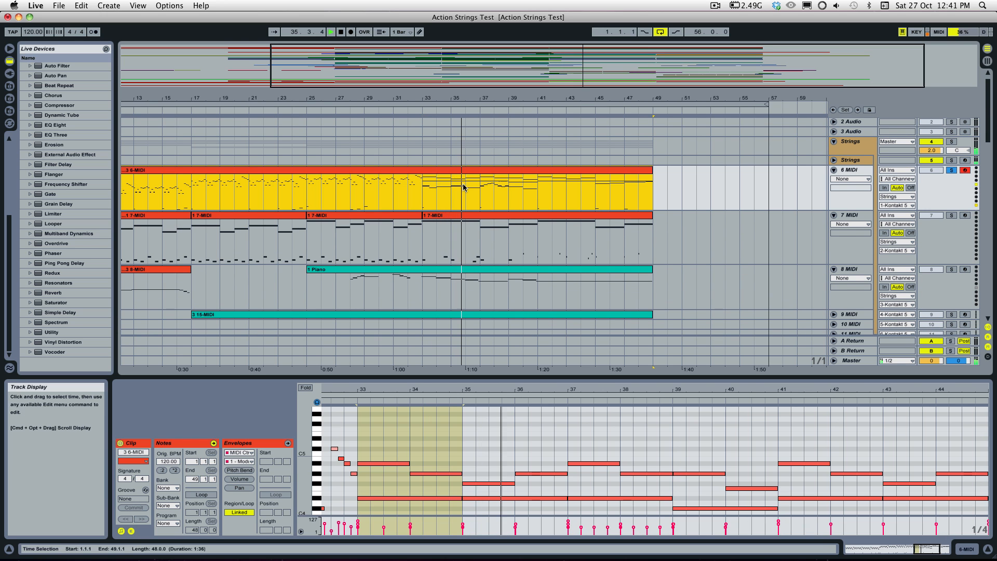
{"action": "scroll", "coordinate": [485, 214], "scroll_direction": "down", "scroll_amount": 5}
{"action": "left_click", "coordinate": [485, 194]}
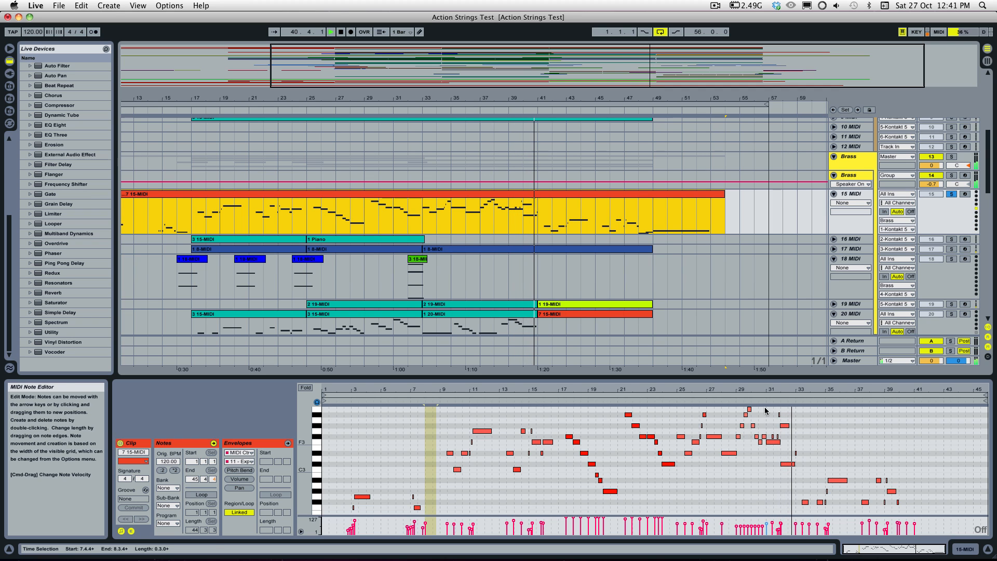
Step: Clear the brass and strings track solos and open the 3 6-MIDI clip in an enlarged note editor
{"action": "scroll", "coordinate": [703, 286], "scroll_direction": "up", "scroll_amount": 5}
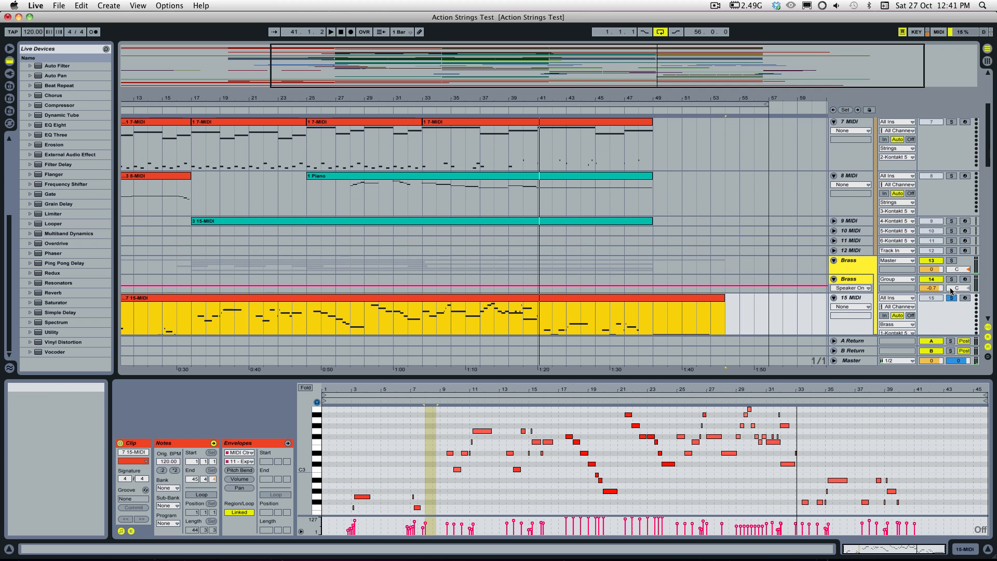
{"action": "scroll", "coordinate": [703, 144], "scroll_direction": "up", "scroll_amount": 4}
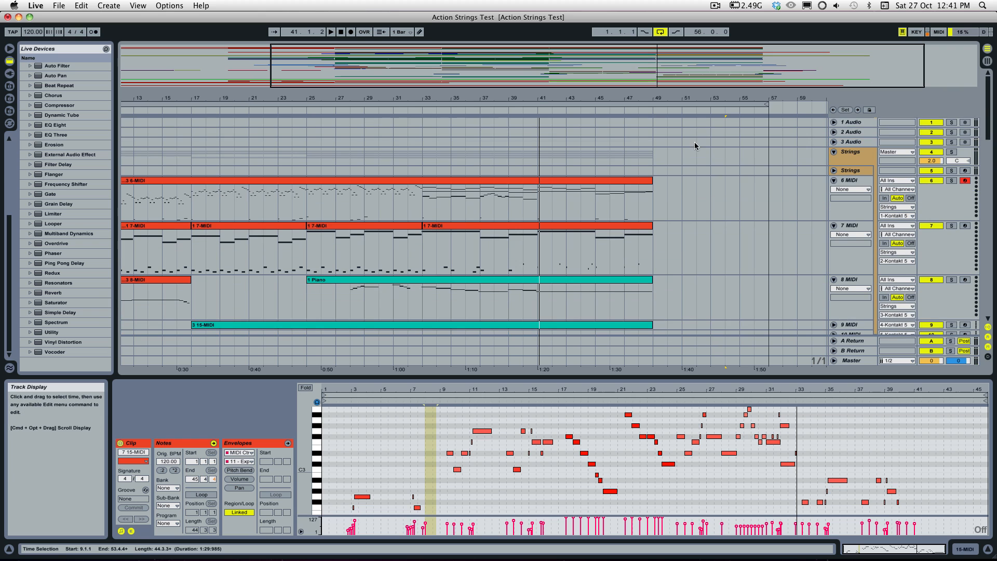
{"action": "left_click", "coordinate": [521, 179]}
{"action": "key", "text": "space"}
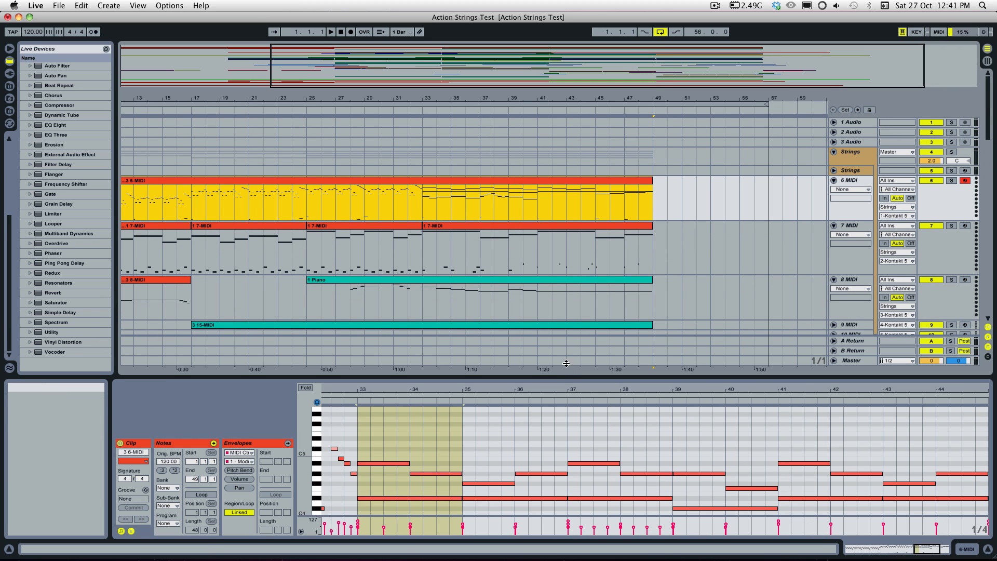
{"action": "left_click_drag", "start_coordinate": [566, 364], "coordinate": [571, 217]}
Step: Set the note grid to 1/16, shorten the three notes starting at 33.1.1, and duplicate them as repeated sixteenth chords
{"action": "left_click", "coordinate": [366, 384]}
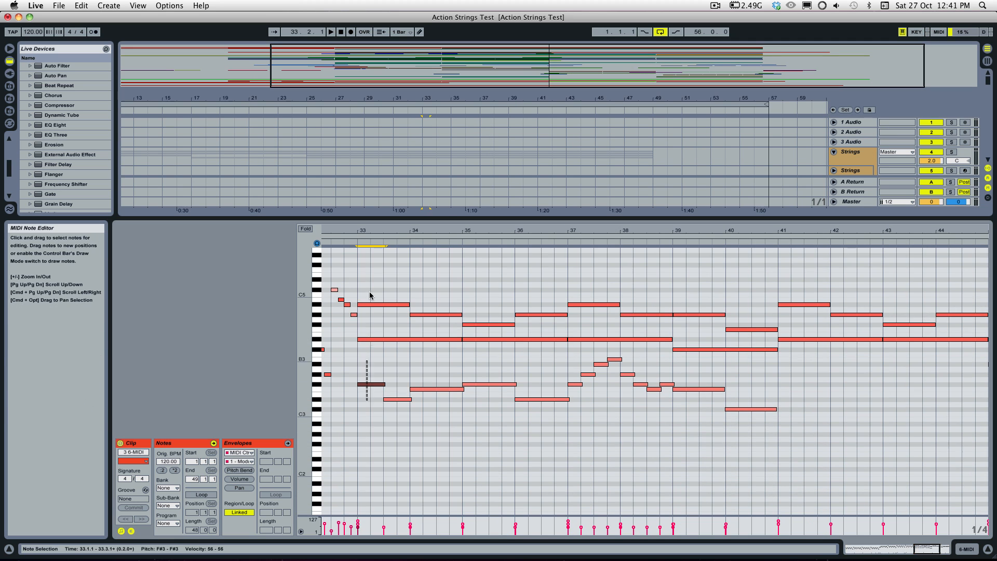
{"action": "left_click_drag", "start_coordinate": [369, 295], "coordinate": [370, 291]}
{"action": "right_click", "coordinate": [386, 256]}
{"action": "left_click", "coordinate": [457, 395]}
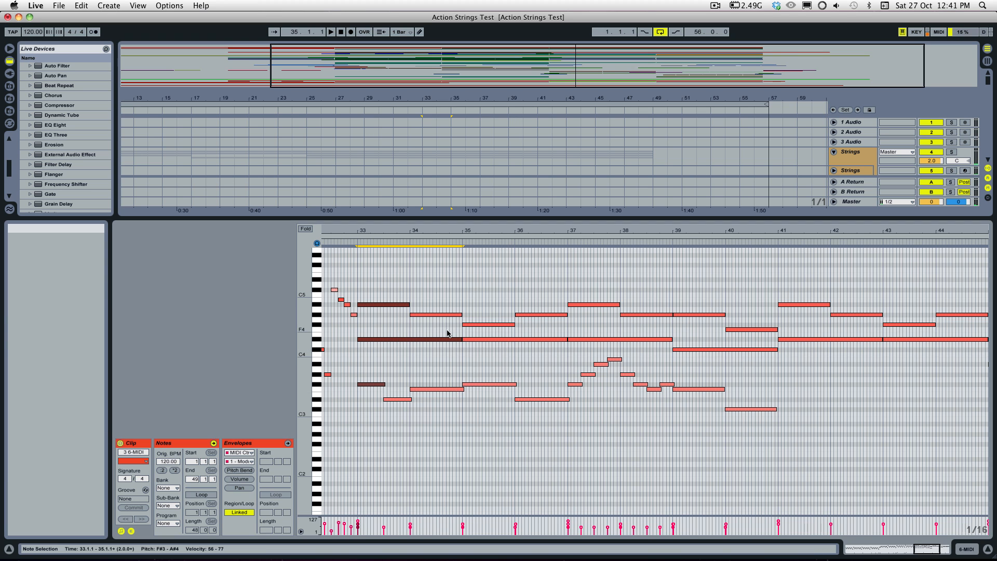
{"action": "left_click_drag", "start_coordinate": [463, 339], "coordinate": [334, 337]}
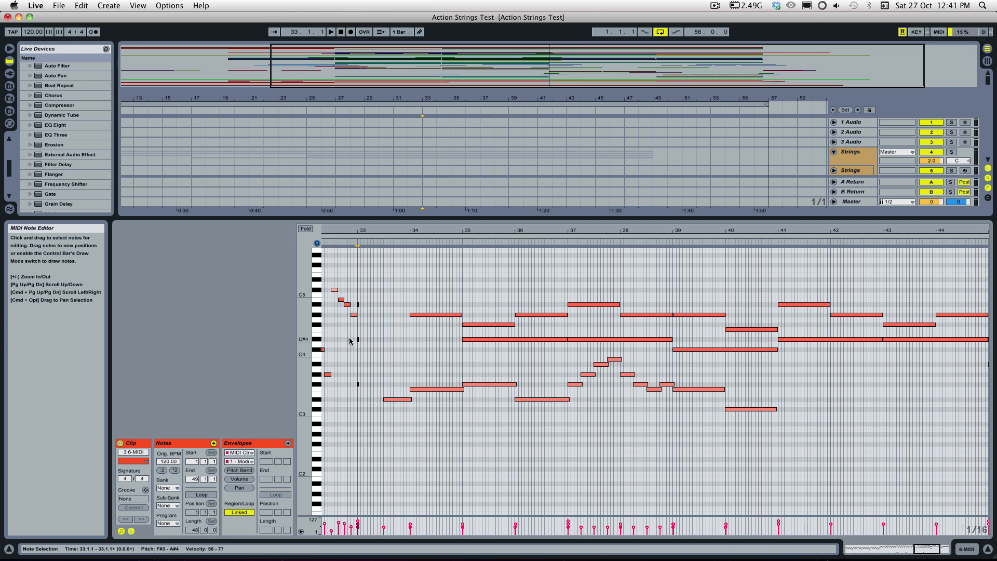
{"action": "key", "text": "super+d"}
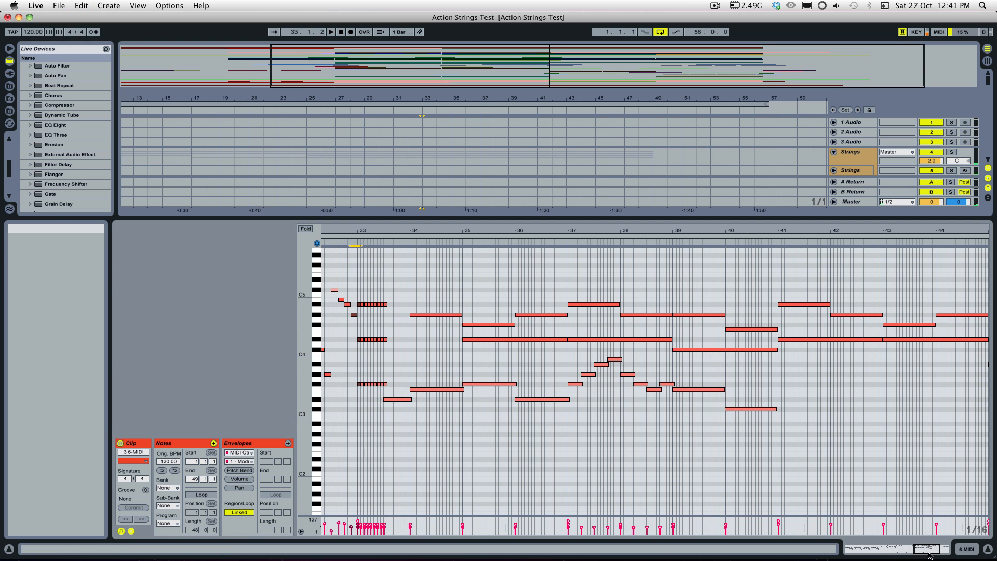
Step: Raise the first, fourth and seventh repeated chords to velocity 127 and delete the extra chord at 33.3.1
{"action": "left_click_drag", "start_coordinate": [927, 549], "coordinate": [961, 549]}
{"action": "left_click", "coordinate": [715, 438]}
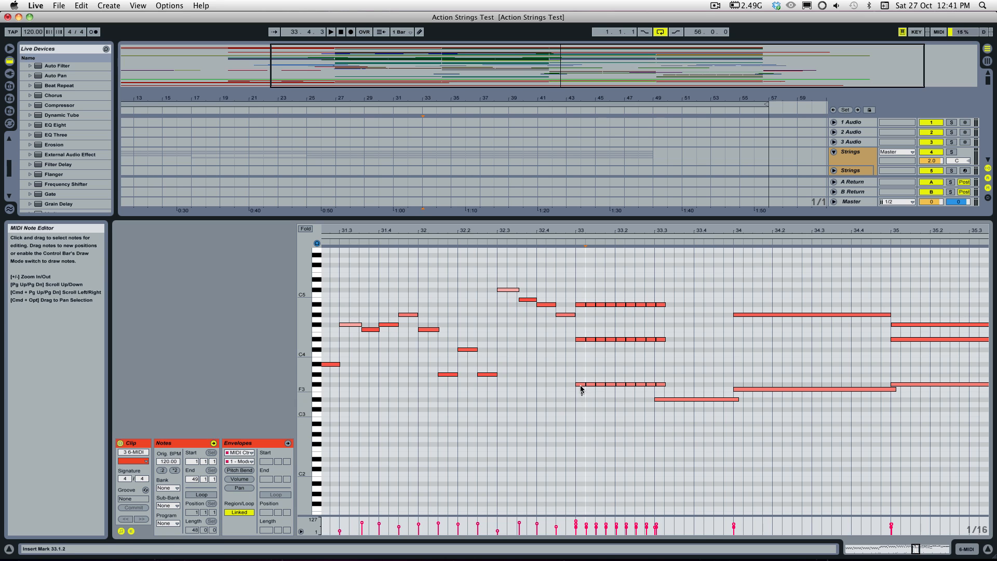
{"action": "left_click_drag", "start_coordinate": [582, 395], "coordinate": [641, 277]}
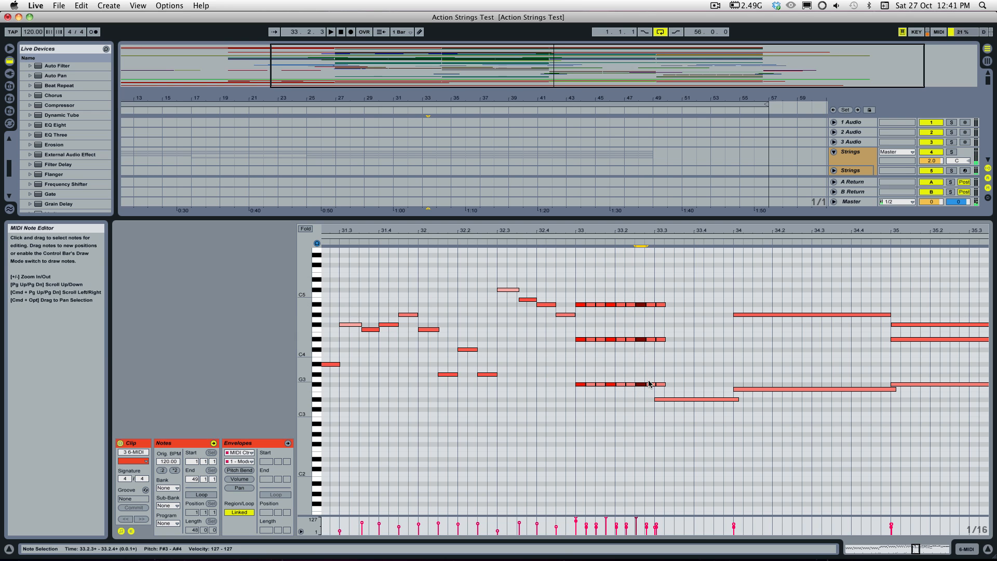
{"action": "left_click_drag", "start_coordinate": [659, 396], "coordinate": [661, 289]}
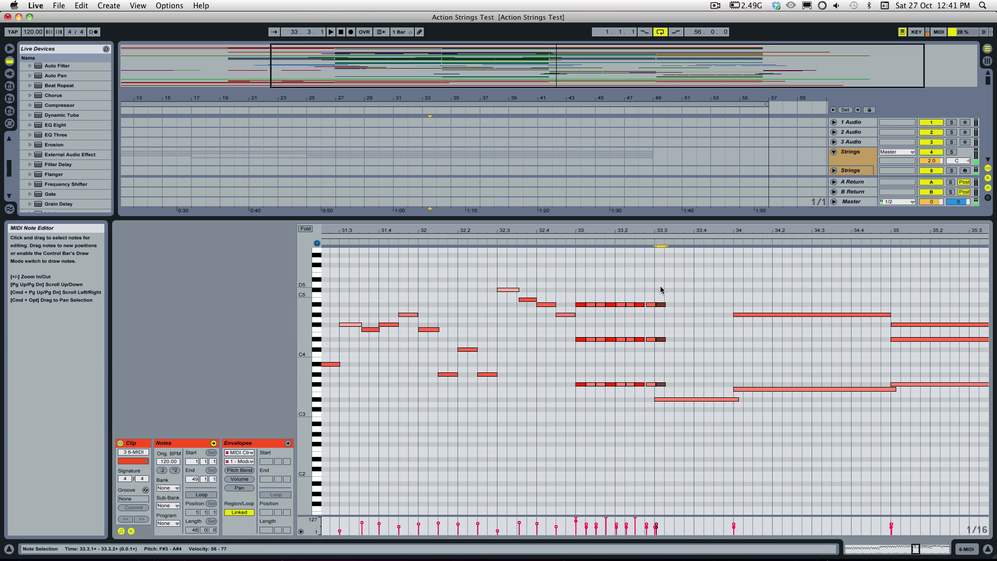
{"action": "key", "text": "BackSpace"}
Step: Solo the 6 MIDI track and play the accented sixteenth chords from bar 33
{"action": "left_click", "coordinate": [546, 242]}
{"action": "key", "text": "space"}
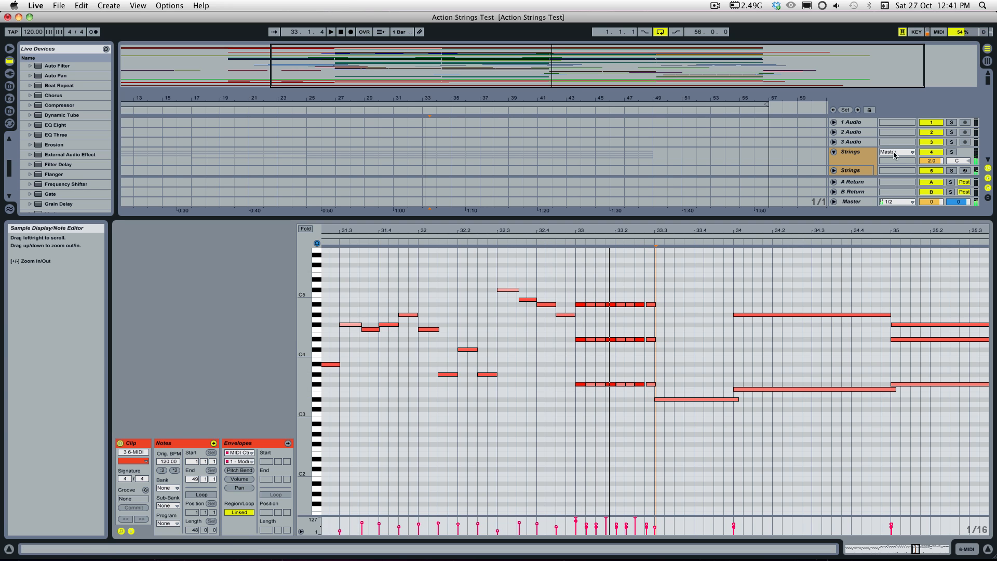
{"action": "left_click", "coordinate": [952, 171]}
{"action": "key", "text": "space"}
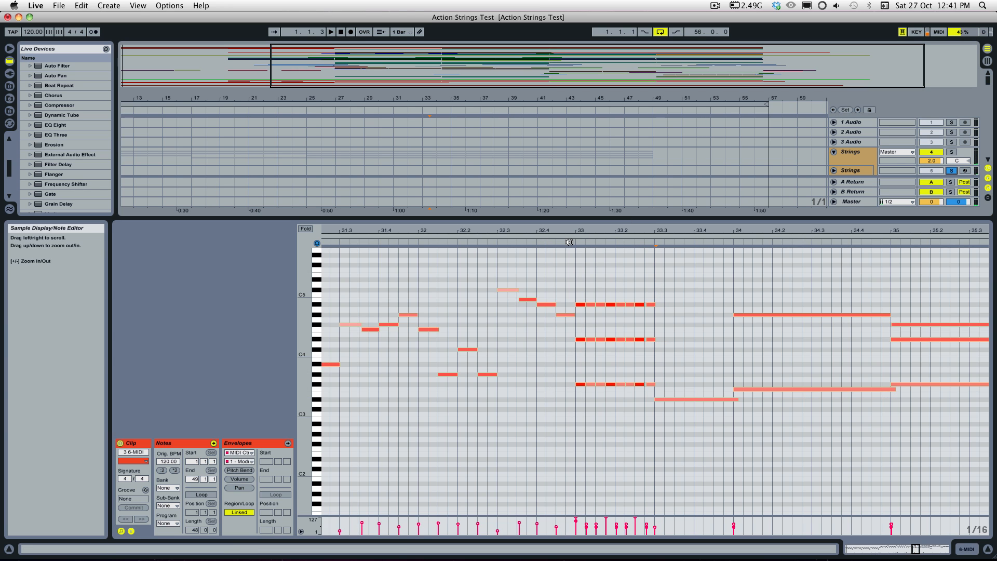
{"action": "scroll", "coordinate": [951, 157], "scroll_direction": "down", "scroll_amount": 3}
{"action": "left_click", "coordinate": [952, 149]}
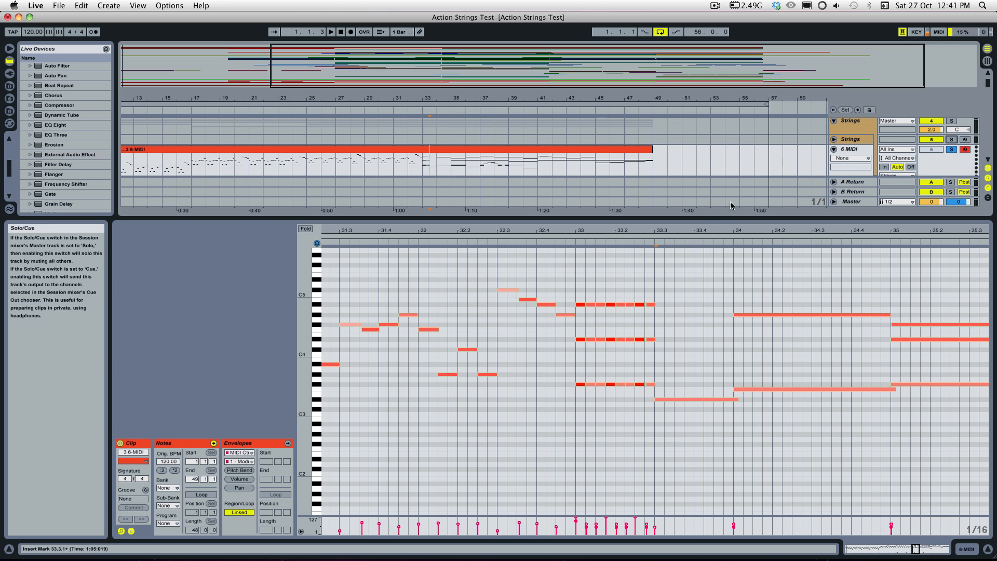
{"action": "left_click", "coordinate": [572, 243]}
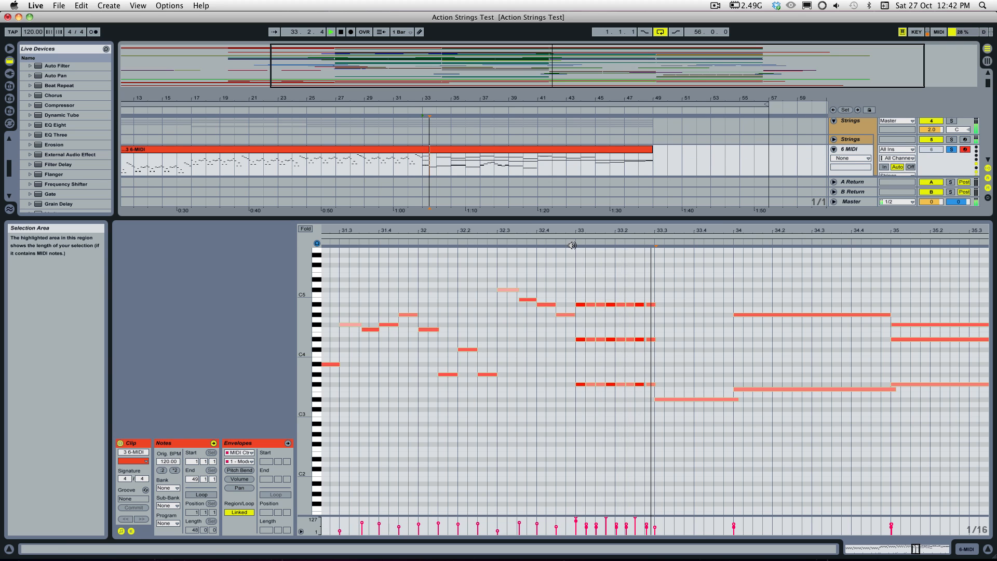
{"action": "key", "text": "space"}
Step: Undo the accented and repeated chords at bar 33 back to the sustained notes, and set the note grid to 1/8
{"action": "key", "text": "super+z"}
{"action": "key", "text": "super+z"}
{"action": "key", "text": "super+z"}
{"action": "key", "text": "super+z"}
{"action": "key", "text": "super+z"}
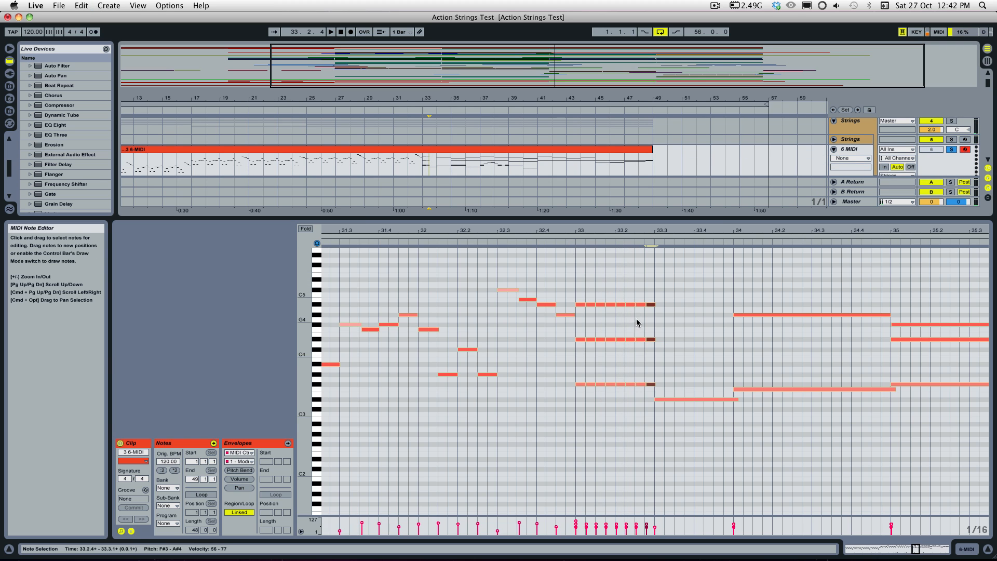
{"action": "right_click", "coordinate": [665, 341]}
{"action": "left_click", "coordinate": [727, 482]}
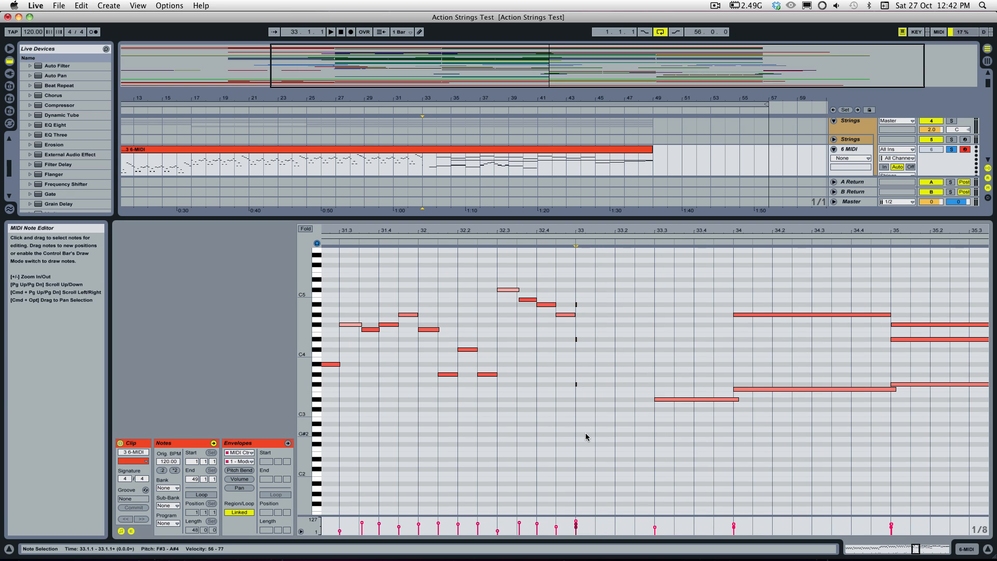
{"action": "key", "text": "super+z"}
Step: Play the sustained notes from bar 33, and start soloed playback of the 3 6-MIDI clip at bar 41
{"action": "left_click", "coordinate": [570, 245]}
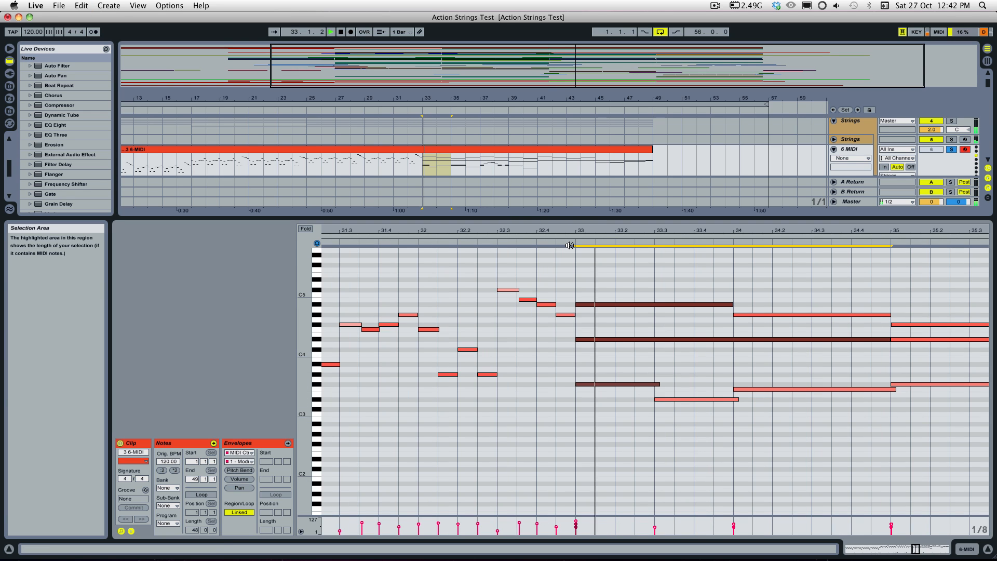
{"action": "key", "text": "space"}
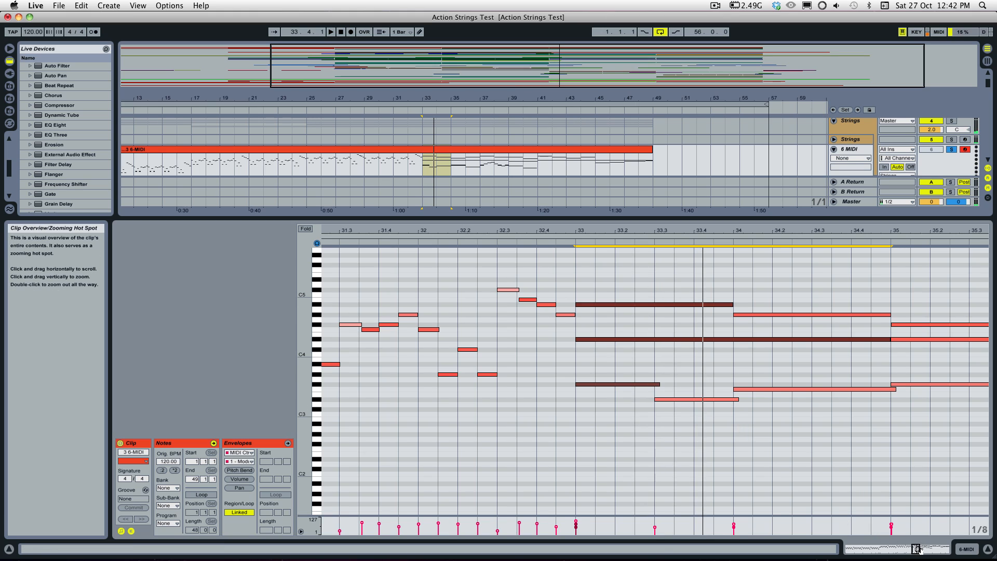
{"action": "left_click_drag", "start_coordinate": [917, 549], "coordinate": [918, 552]}
{"action": "scroll", "coordinate": [800, 384], "scroll_direction": "down", "scroll_amount": 3}
{"action": "scroll", "coordinate": [831, 363], "scroll_direction": "up", "scroll_amount": 1}
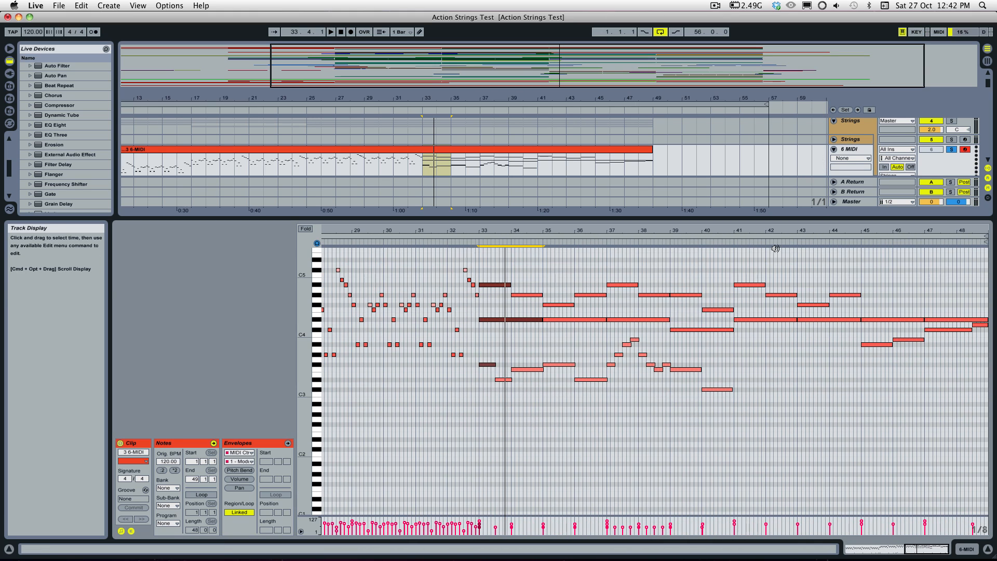
{"action": "left_click_drag", "start_coordinate": [720, 237], "coordinate": [724, 237]}
{"action": "left_click", "coordinate": [725, 243]}
Step: Examine the low key-switch notes from bar 41 onward and the upper notes they control, placing the insert marker at 42.3.3
{"action": "scroll", "coordinate": [758, 357], "scroll_direction": "down", "scroll_amount": 5}
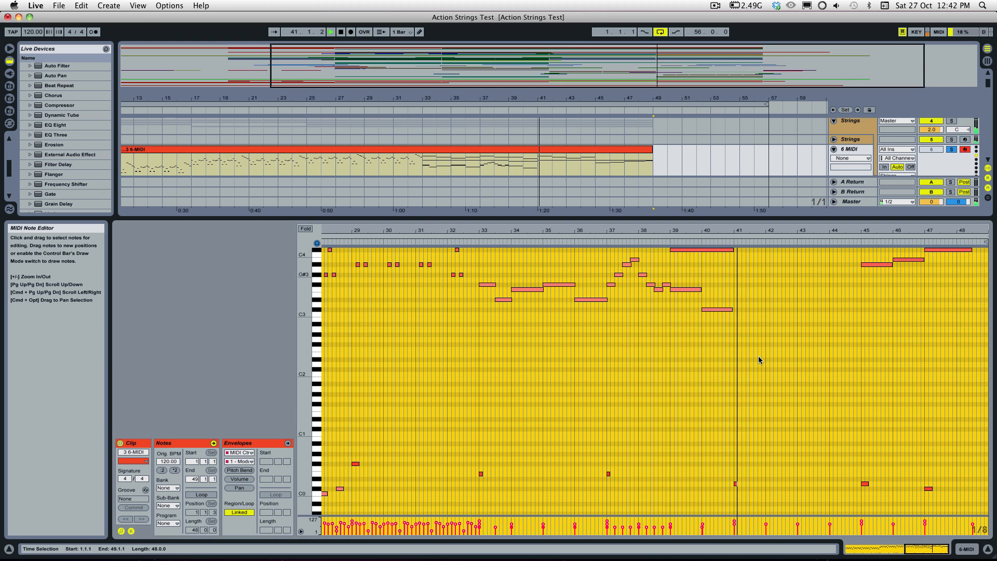
{"action": "scroll", "coordinate": [761, 360], "scroll_direction": "down", "scroll_amount": 1}
{"action": "scroll", "coordinate": [774, 395], "scroll_direction": "up", "scroll_amount": 1}
{"action": "left_click", "coordinate": [787, 439]}
{"action": "scroll", "coordinate": [782, 401], "scroll_direction": "up", "scroll_amount": 3}
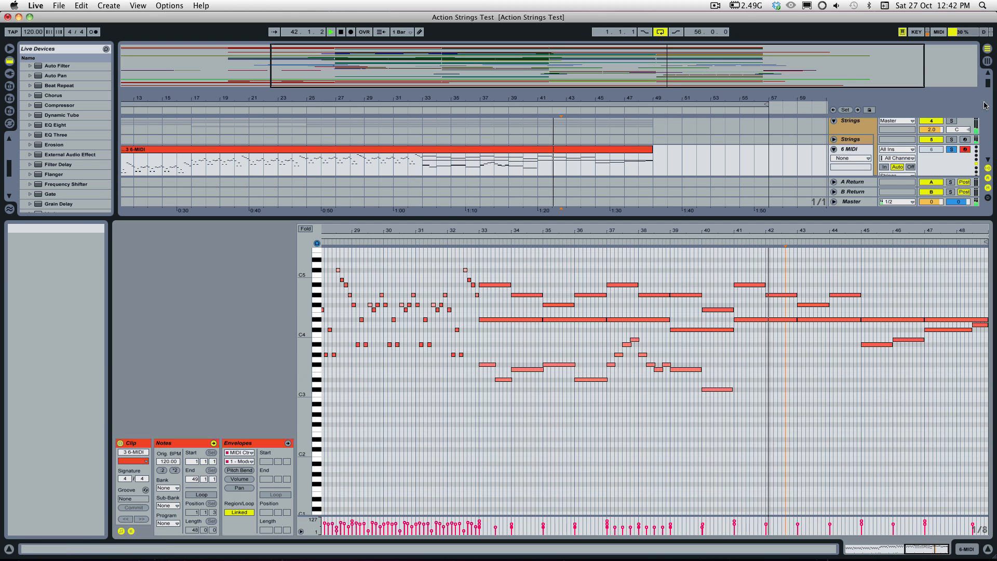
{"action": "key", "text": "space"}
Step: Replay the passage from bar 41 with the 6 MIDI solo cleared and view the key-switch notes at bars 45 and 47
{"action": "left_click", "coordinate": [951, 150]}
{"action": "left_click", "coordinate": [718, 245]}
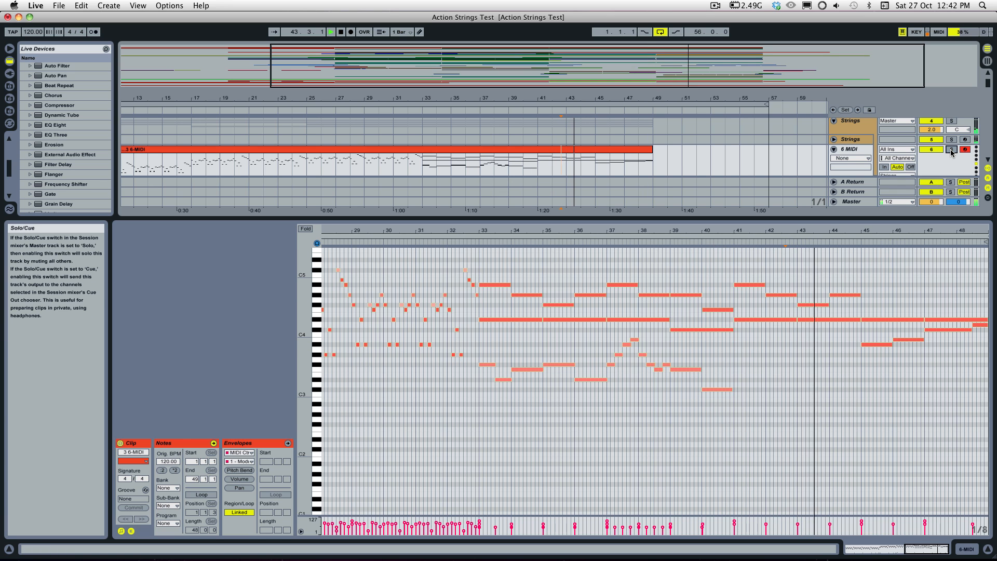
{"action": "scroll", "coordinate": [908, 436], "scroll_direction": "down", "scroll_amount": 5}
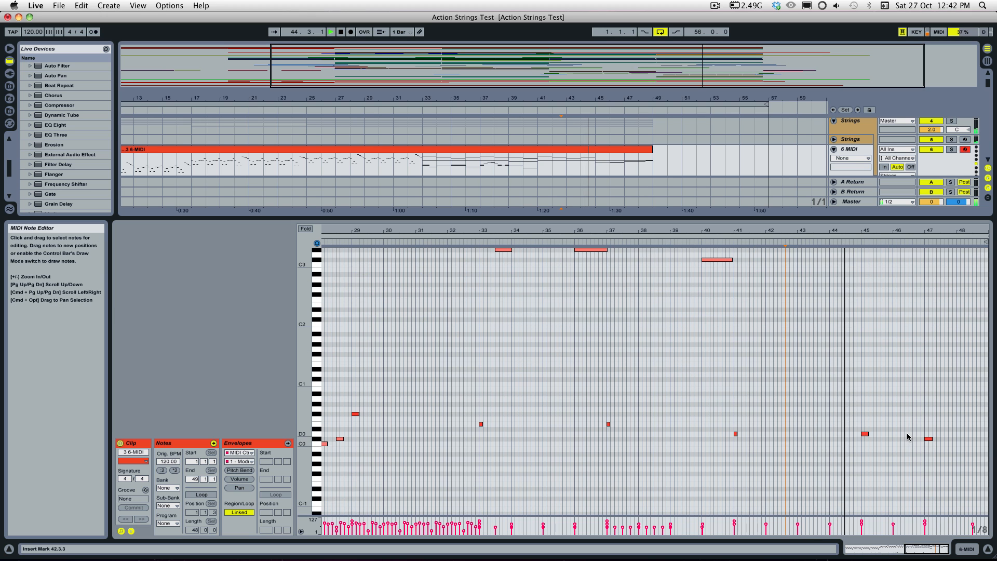
{"action": "scroll", "coordinate": [909, 436], "scroll_direction": "up", "scroll_amount": 2}
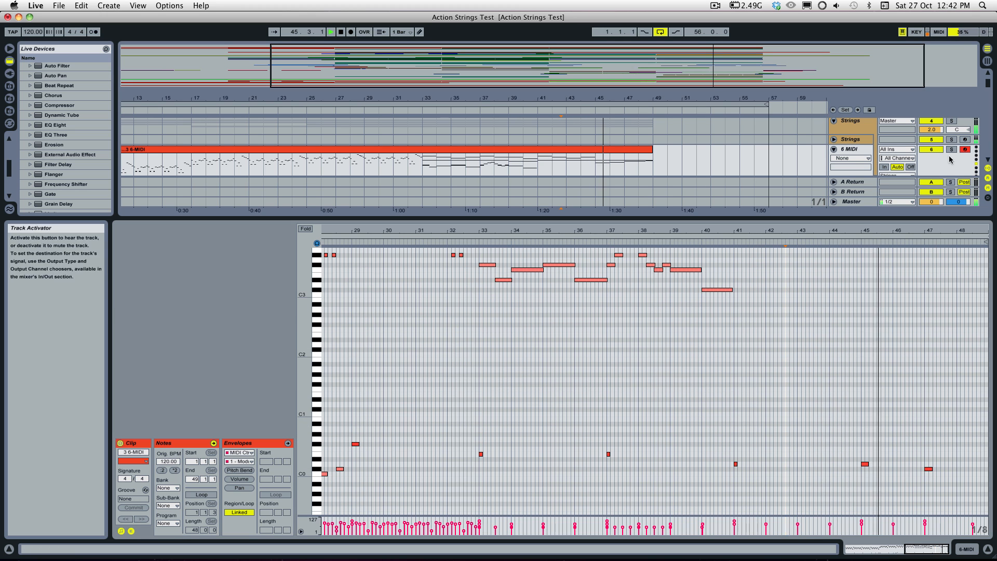
Step: Solo the 6 MIDI track through the clip's ending, clear the solo, and enlarge the arrangement area to show the neighbouring tracks
{"action": "left_click", "coordinate": [952, 149]}
{"action": "scroll", "coordinate": [951, 378], "scroll_direction": "up", "scroll_amount": 2}
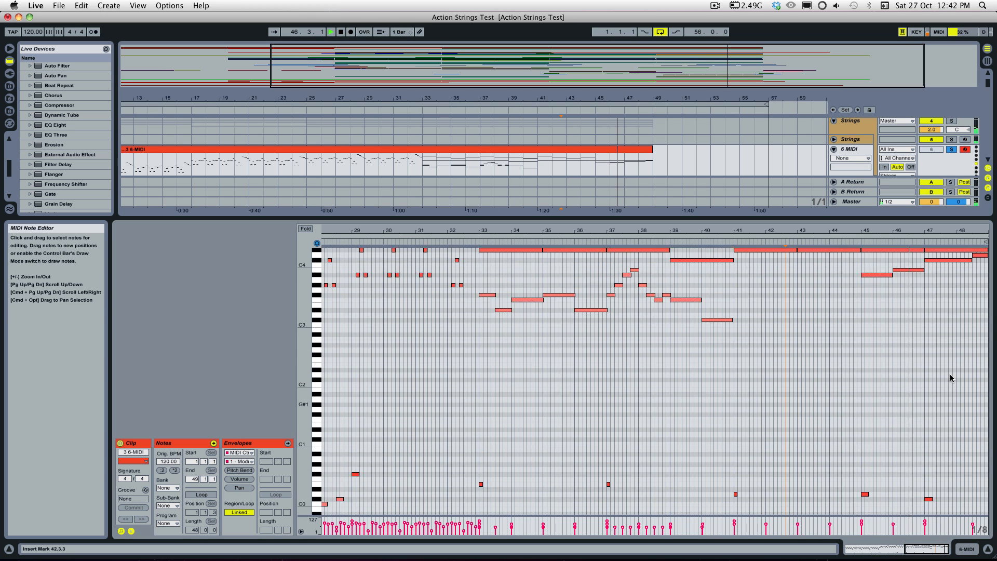
{"action": "scroll", "coordinate": [951, 378], "scroll_direction": "up", "scroll_amount": 4}
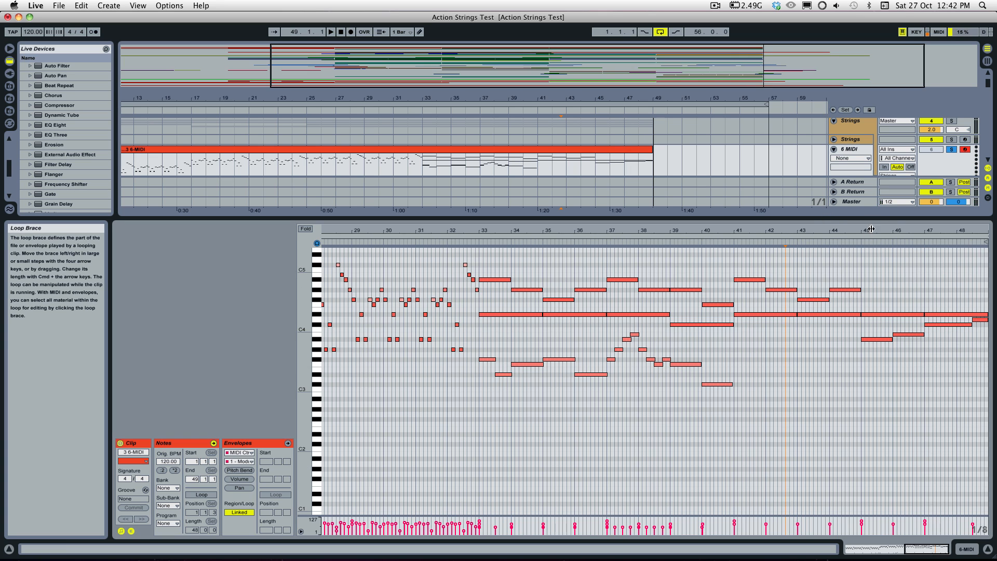
{"action": "left_click", "coordinate": [951, 150]}
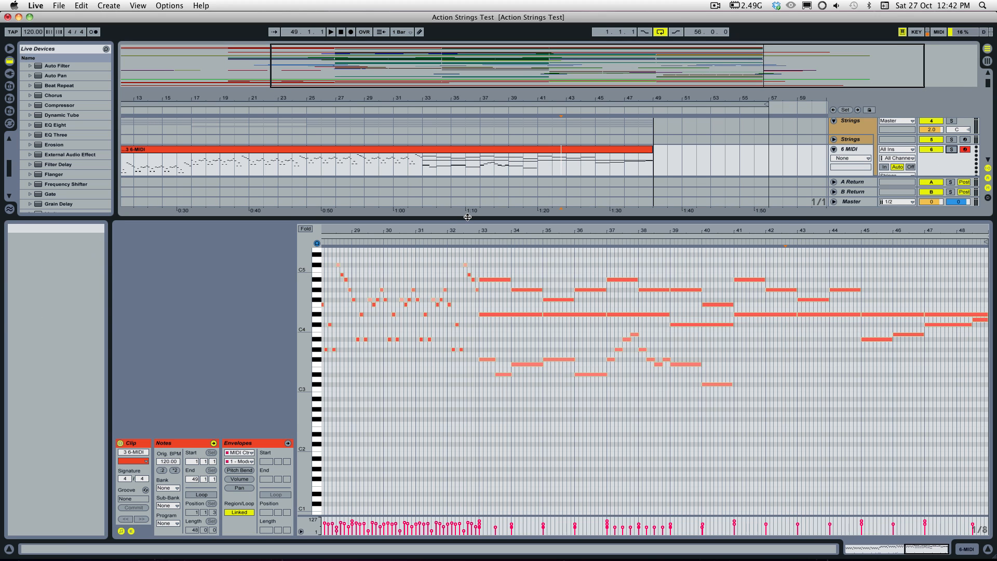
{"action": "left_click_drag", "start_coordinate": [469, 219], "coordinate": [462, 349]}
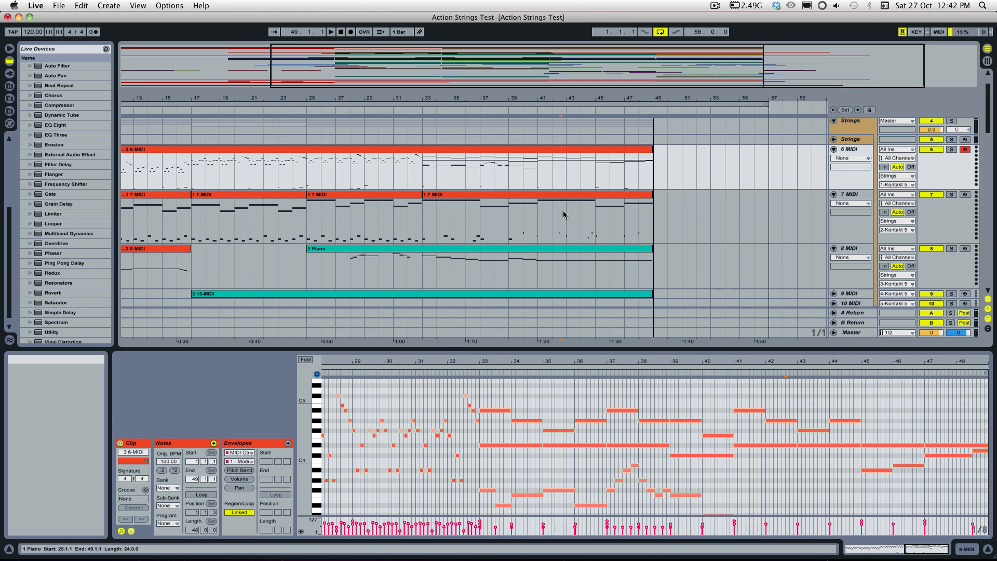
Step: Open the Strings track's Kontakt instrument and review the Sound and Playback pages of the first Action Strings
{"action": "double_click", "coordinate": [850, 139]}
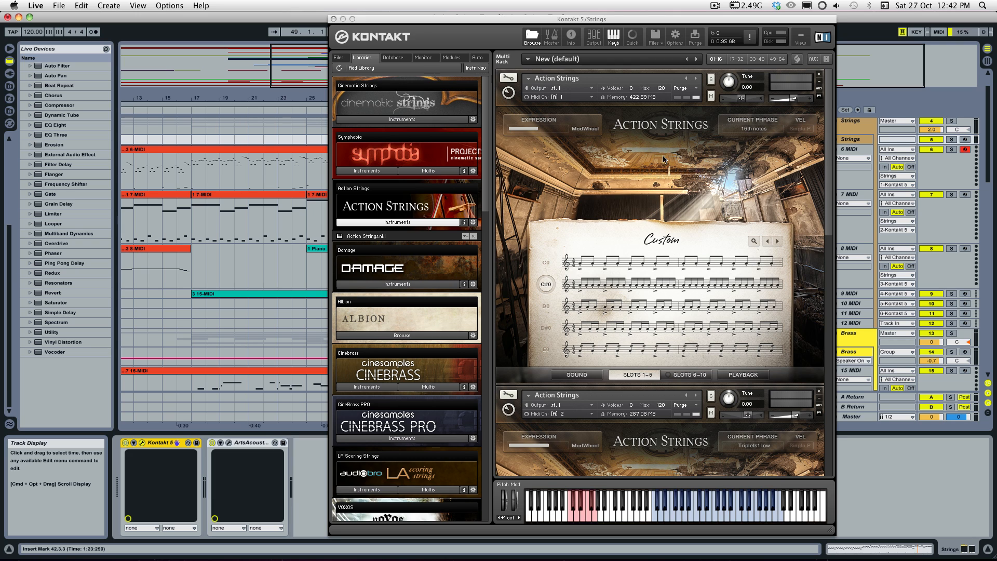
{"action": "left_click", "coordinate": [577, 375]}
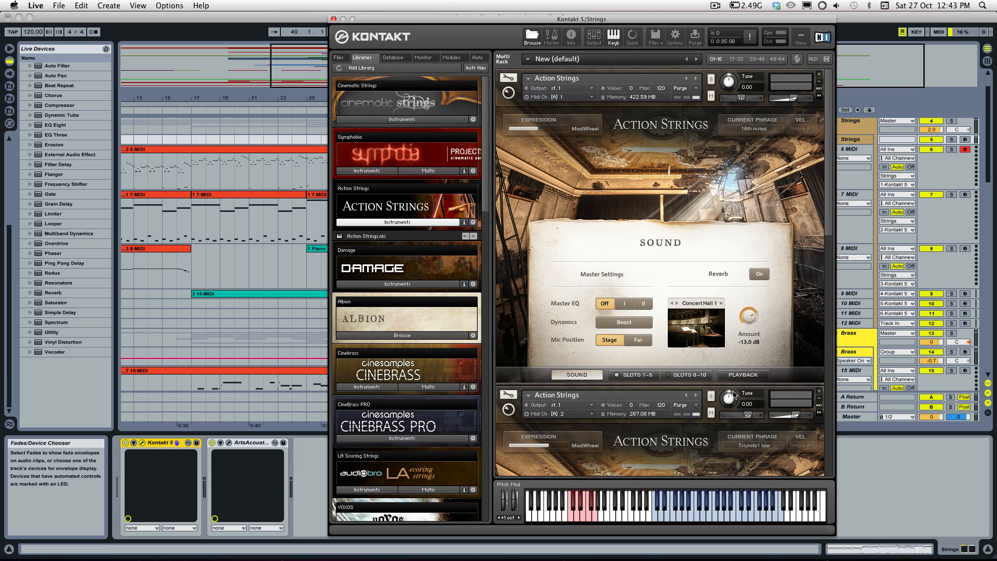
{"action": "left_click", "coordinate": [743, 375]}
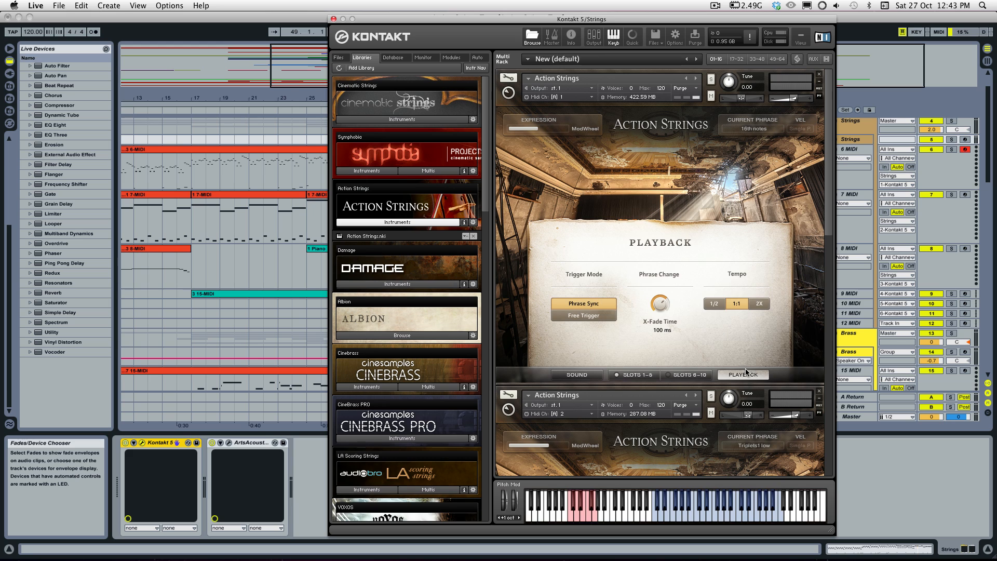
{"action": "left_click", "coordinate": [581, 373]}
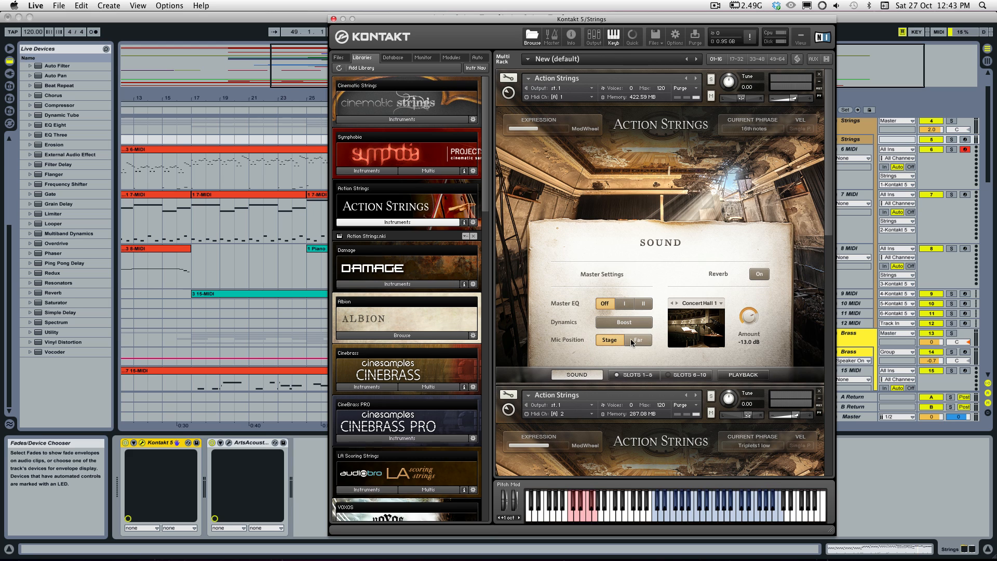
{"action": "left_click", "coordinate": [744, 376]}
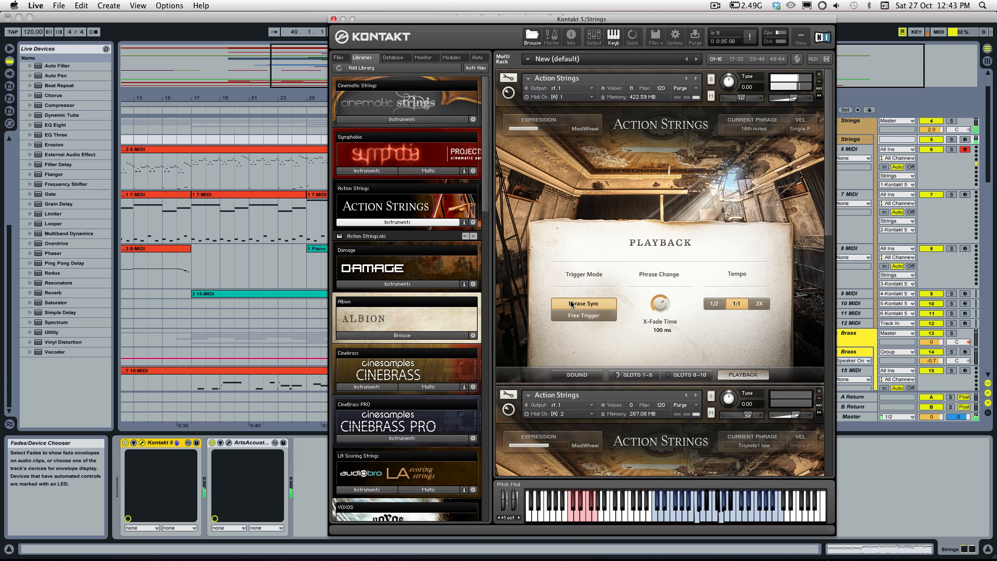
Step: Try the Free Trigger mode and the 2X and 1/2 playback tempos, returning to Phrase Sync and 1:1
{"action": "left_click", "coordinate": [581, 314]}
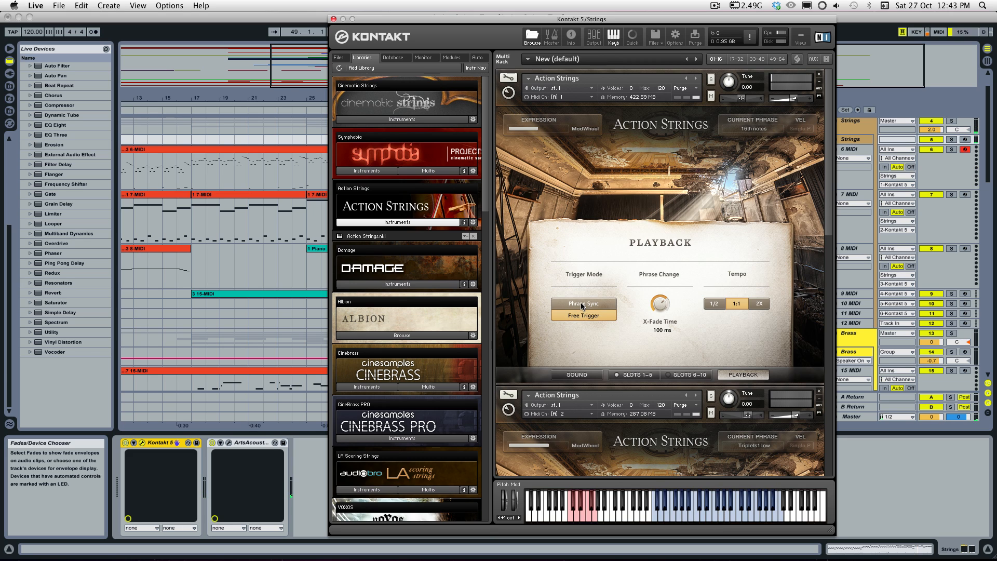
{"action": "left_click", "coordinate": [581, 303]}
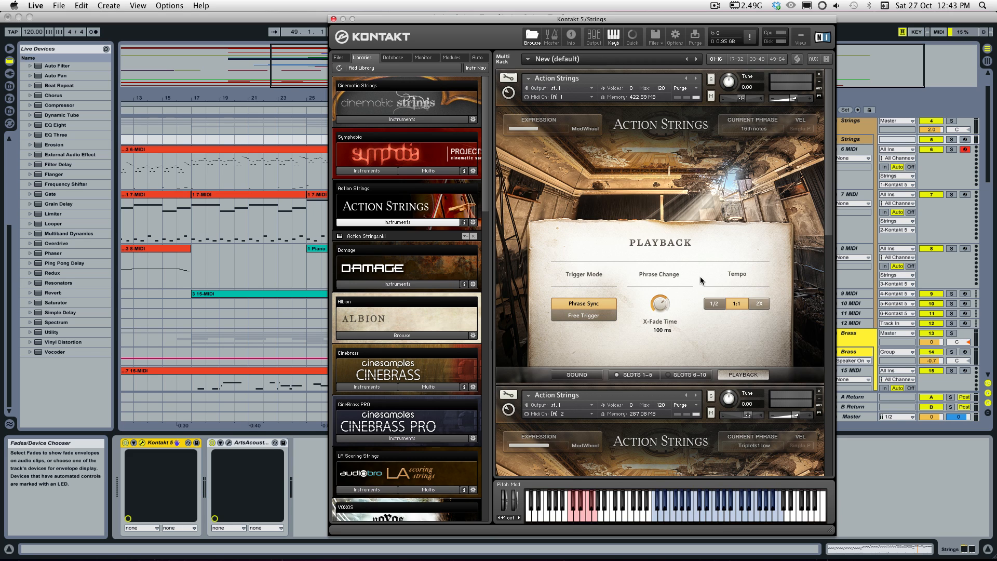
{"action": "left_click", "coordinate": [766, 305]}
{"action": "left_click", "coordinate": [723, 304]}
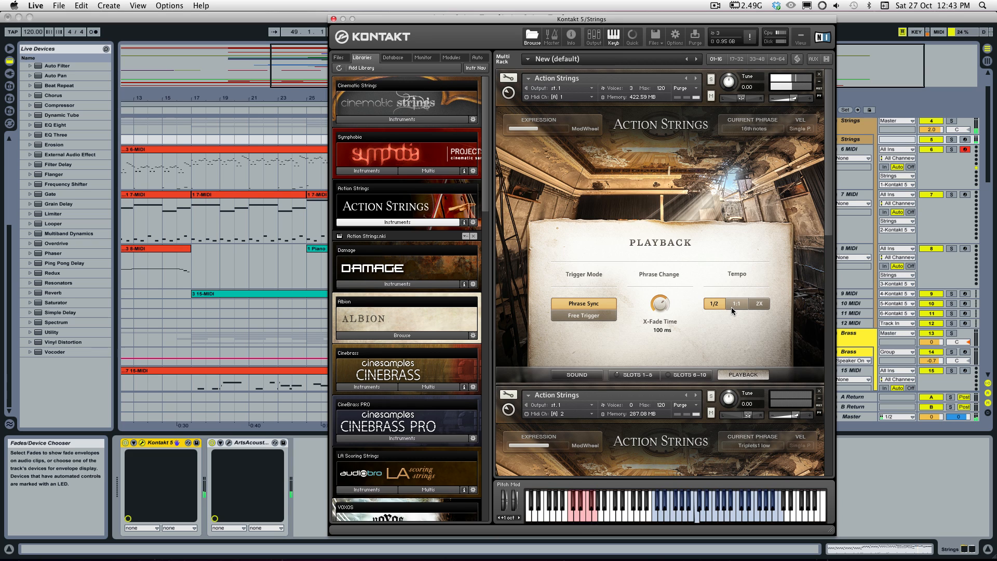
{"action": "left_click", "coordinate": [732, 307]}
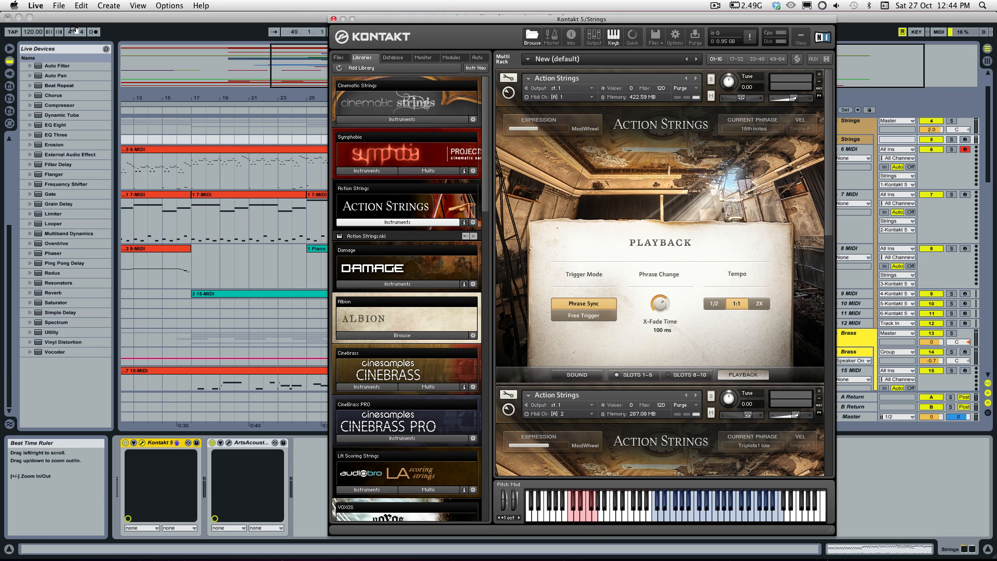
Step: Try the phrases at project tempos of 90 and 133 BPM, and set the tempo back to 120 BPM
{"action": "mouse_move", "coordinate": [33, 31]}
{"action": "left_mouse_down"}
{"action": "mouse_move", "coordinate": [33, 52]}
{"action": "mouse_move", "coordinate": [35, 30]}
{"action": "left_mouse_up"}
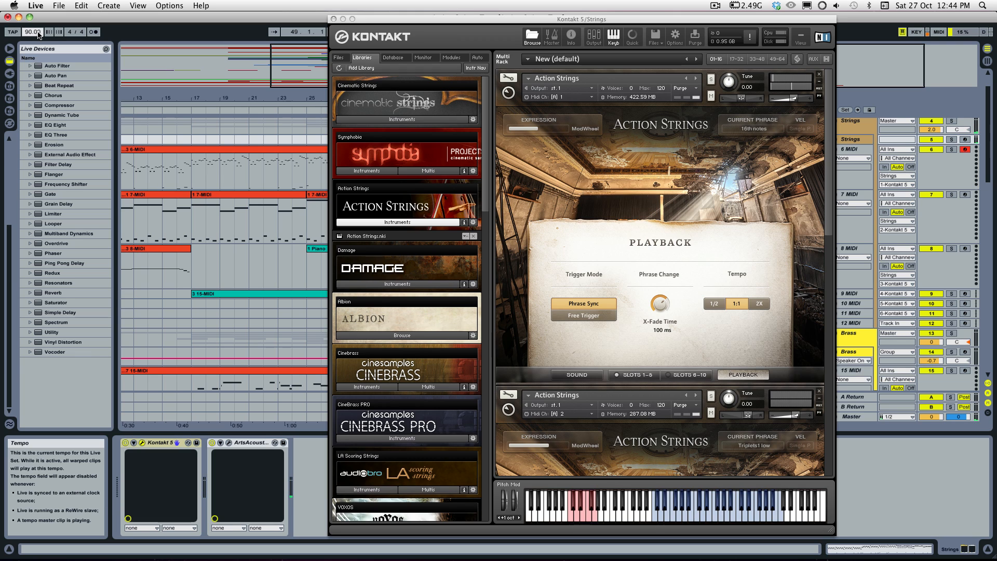
{"action": "left_click_drag", "start_coordinate": [35, 32], "coordinate": [35, 25]}
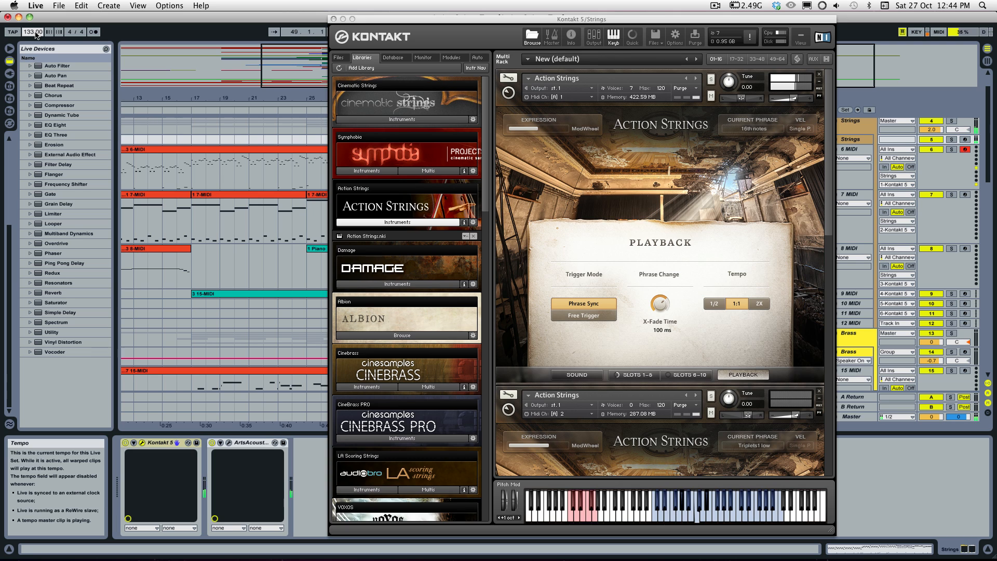
{"action": "type", "text": "120"}
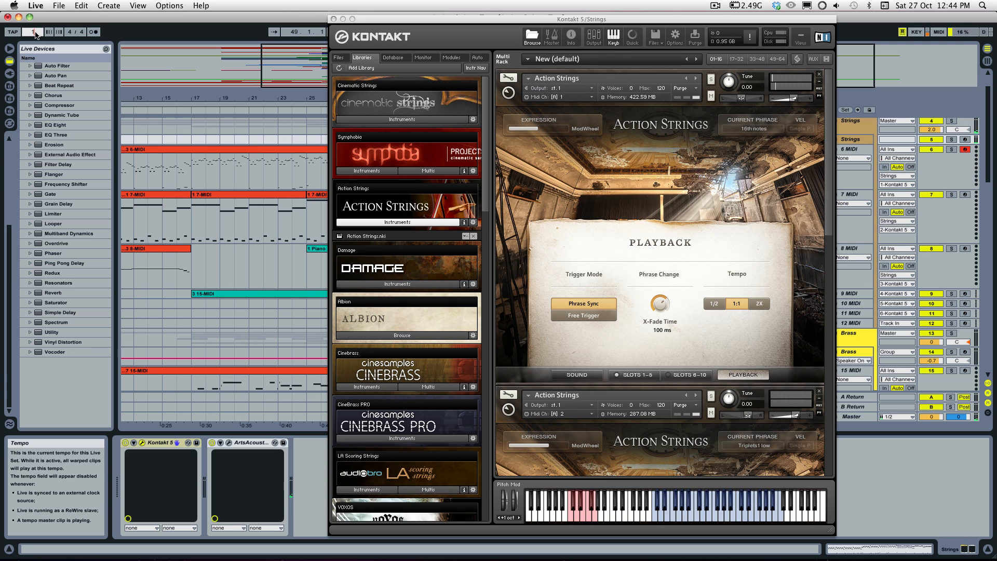
{"action": "key", "text": "Return"}
Step: Browse the phrase list from slots 1–5, filtered by High Ens, Single Pitch and 4/4, and close it without choosing a phrase
{"action": "left_click", "coordinate": [639, 375]}
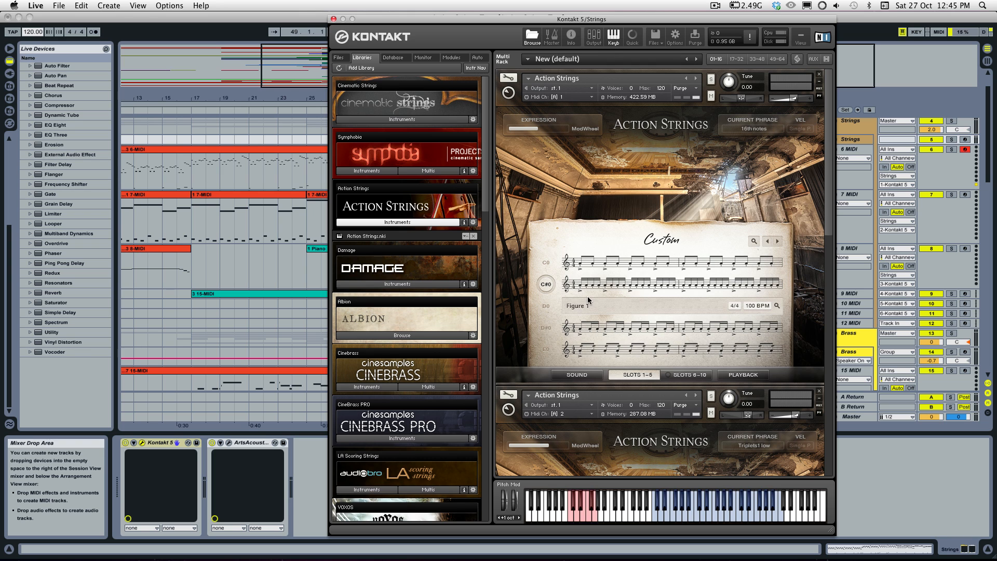
{"action": "left_click", "coordinate": [589, 306]}
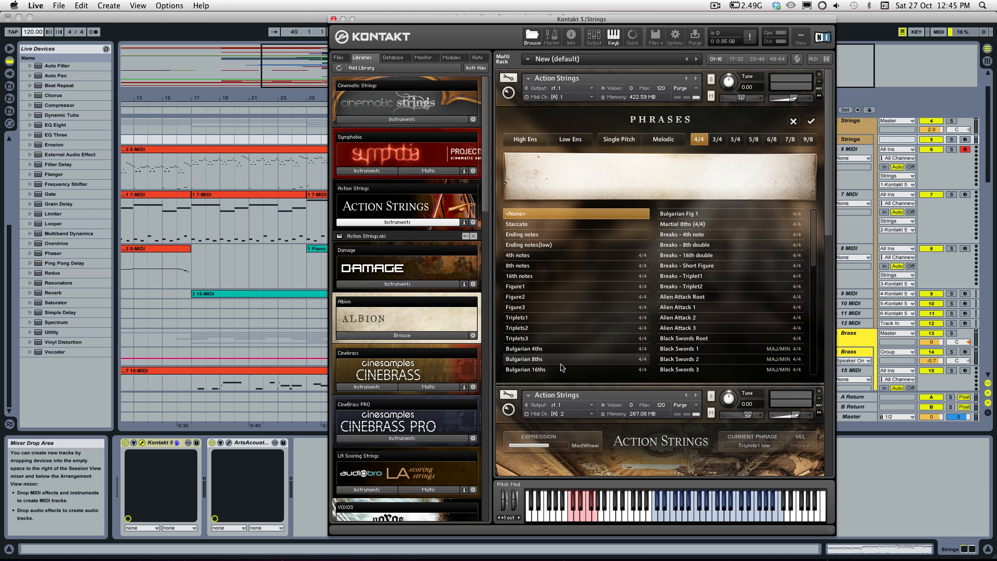
{"action": "mouse_move", "coordinate": [814, 217]}
{"action": "left_mouse_down"}
{"action": "mouse_move", "coordinate": [808, 290]}
{"action": "mouse_move", "coordinate": [809, 217]}
{"action": "left_mouse_up"}
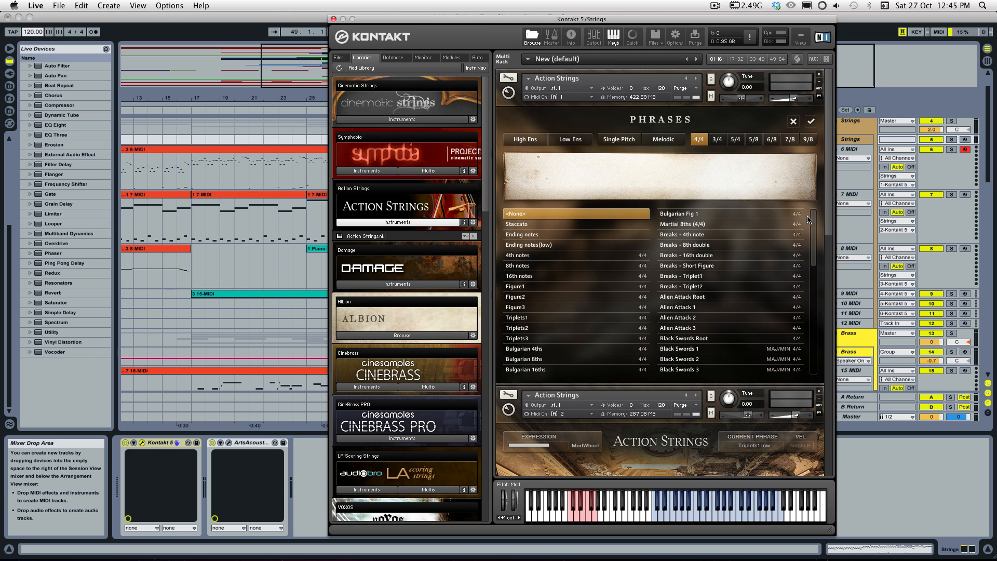
{"action": "left_click", "coordinate": [535, 140]}
{"action": "left_click", "coordinate": [619, 140]}
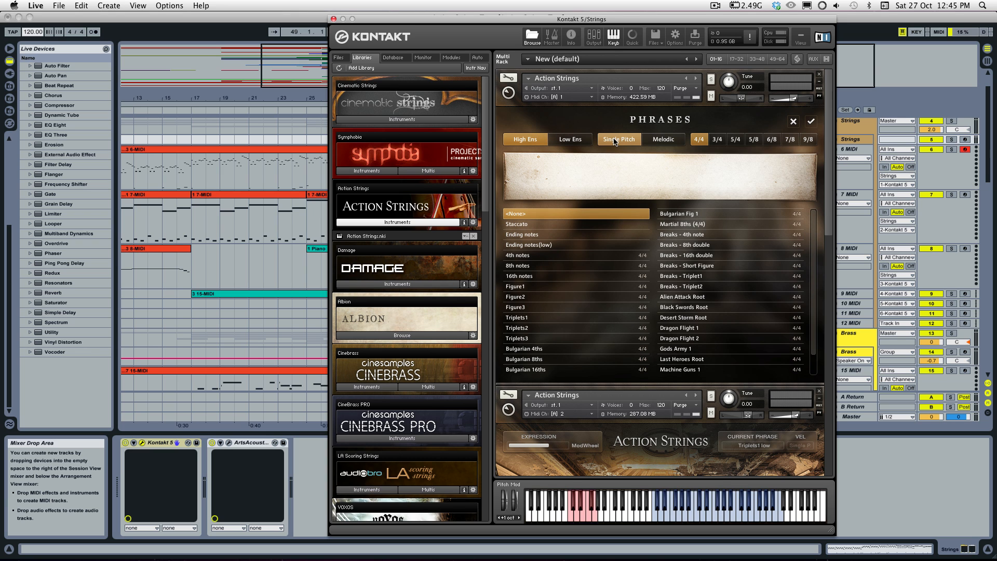
{"action": "left_click", "coordinate": [703, 139]}
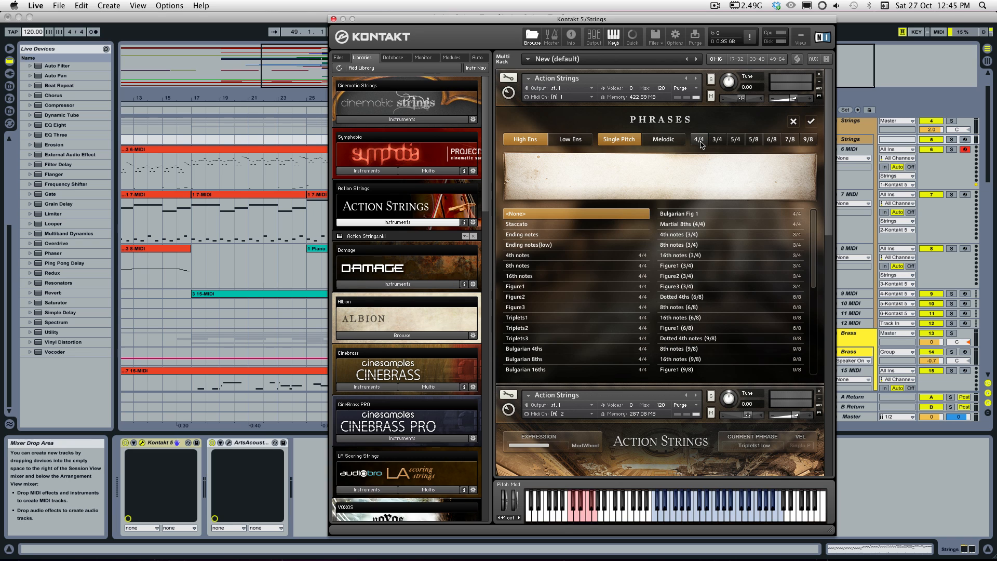
{"action": "left_click", "coordinate": [702, 142]}
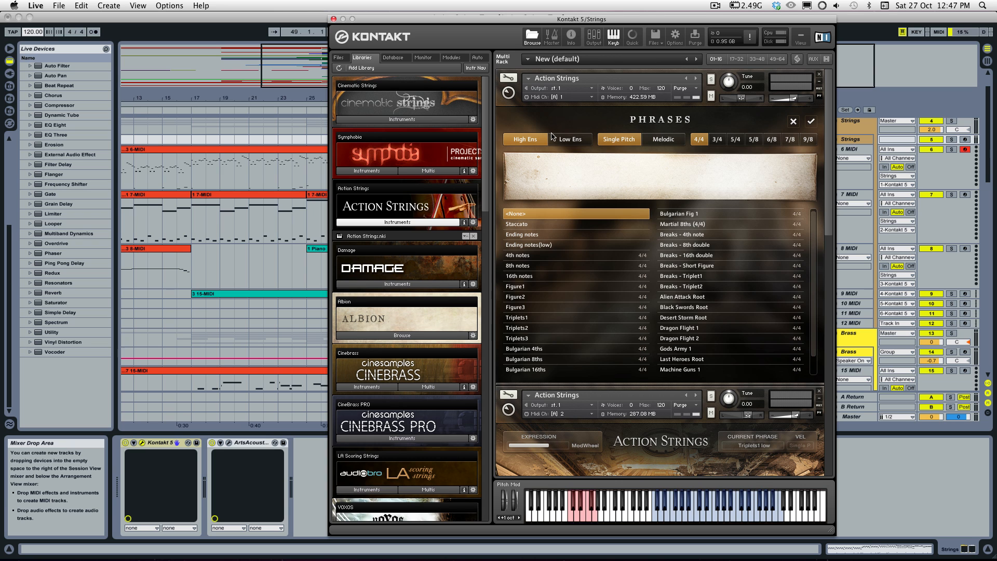
{"action": "left_click", "coordinate": [793, 121]}
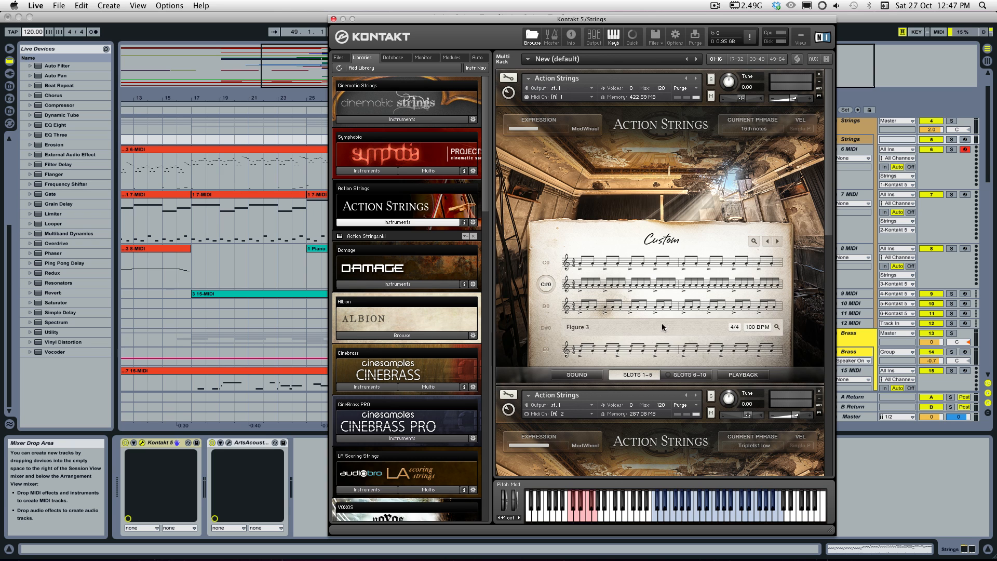
Step: Look into the phrase browser from the Figure 3 slot without choosing a phrase, and compare slots 1–5 with slots 6–10
{"action": "left_click", "coordinate": [682, 324]}
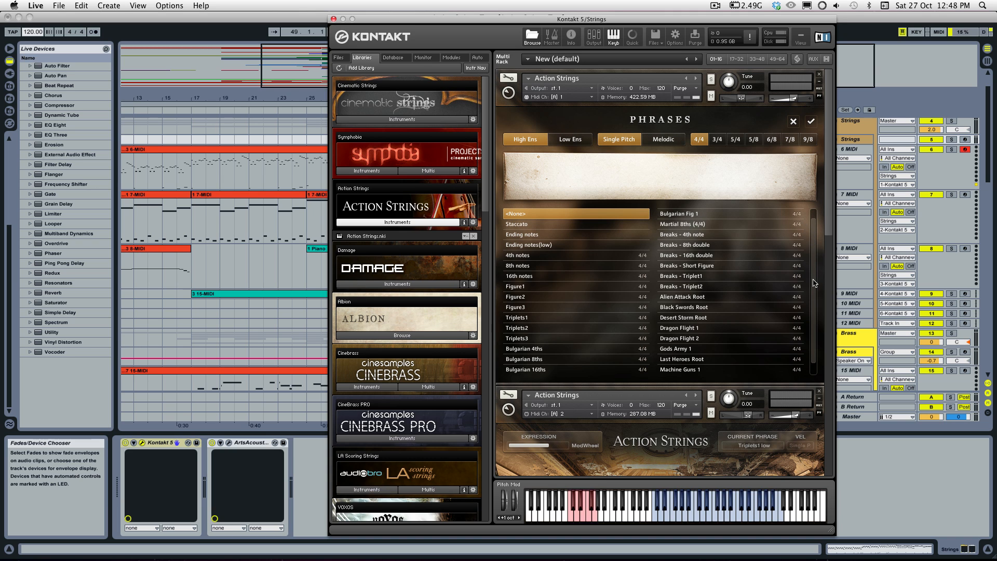
{"action": "left_click", "coordinate": [793, 123]}
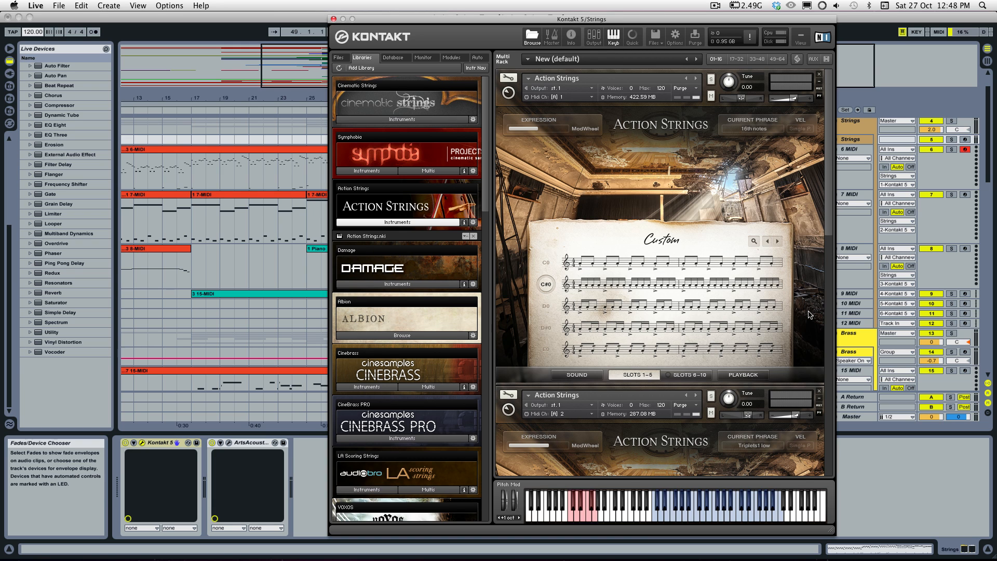
{"action": "left_click", "coordinate": [671, 377]}
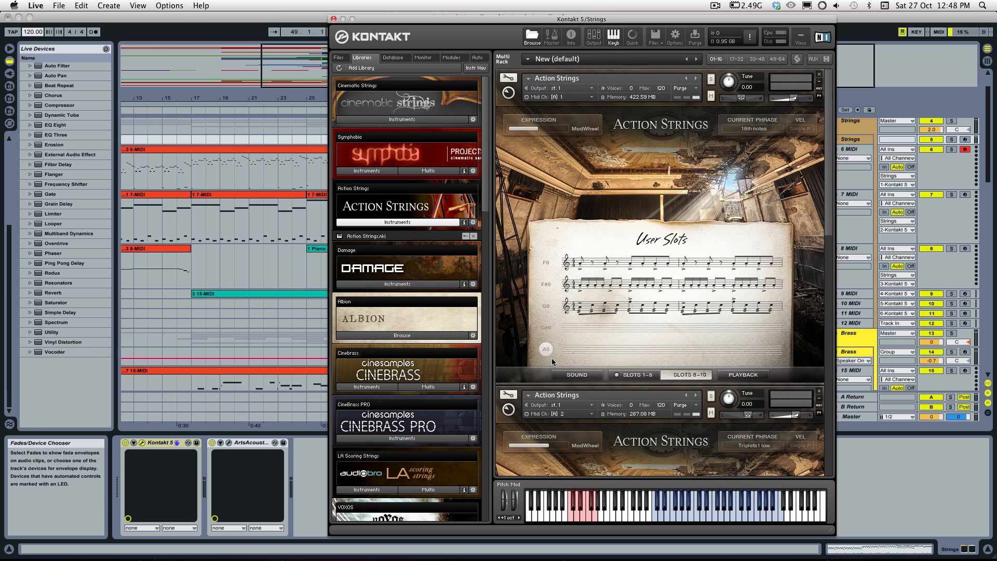
{"action": "left_click", "coordinate": [635, 376]}
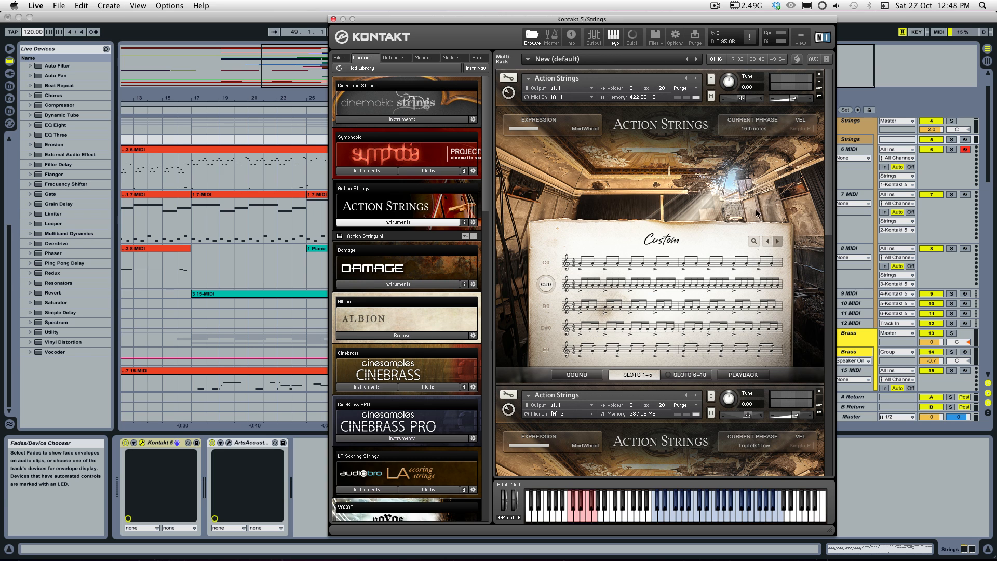
{"action": "scroll", "coordinate": [557, 171], "scroll_direction": "down", "scroll_amount": 5}
{"action": "scroll", "coordinate": [566, 144], "scroll_direction": "up", "scroll_amount": 5}
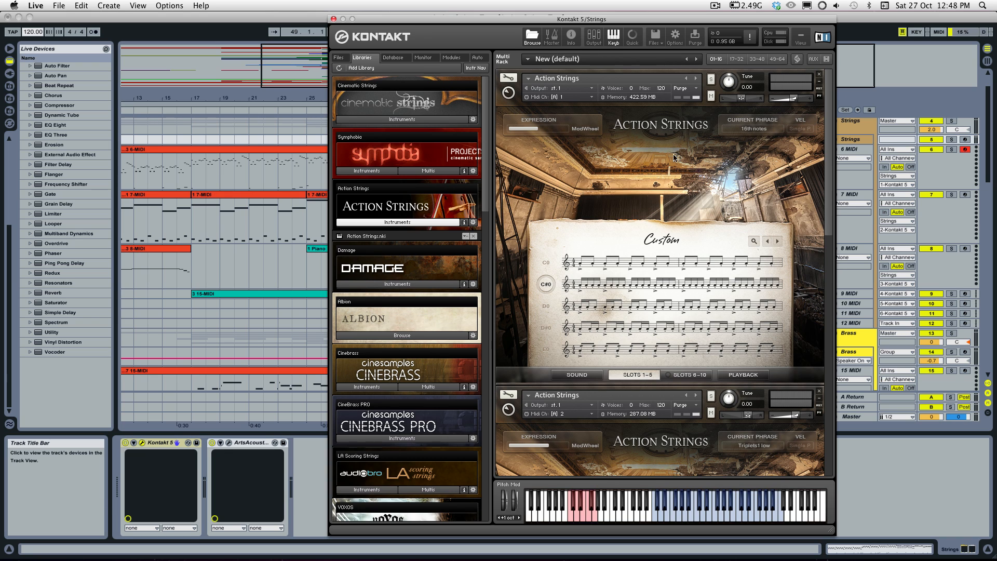
{"action": "left_click", "coordinate": [704, 375]}
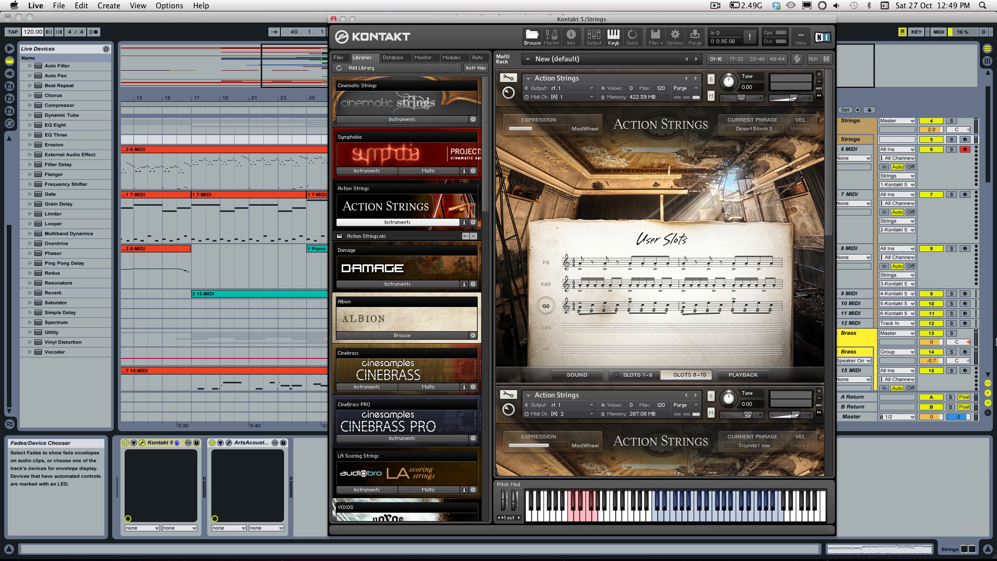
Step: Filter the phrase browser for the G0 slot to Melodic and audition Alien Attack 1 and Black Swords 1, 2 and 3
{"action": "left_click", "coordinate": [659, 308]}
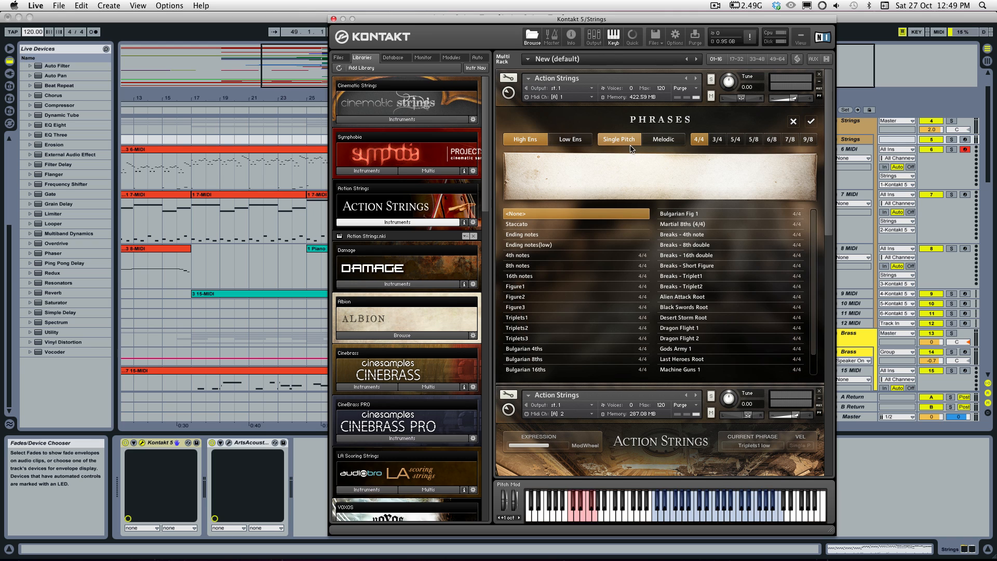
{"action": "left_click", "coordinate": [656, 141]}
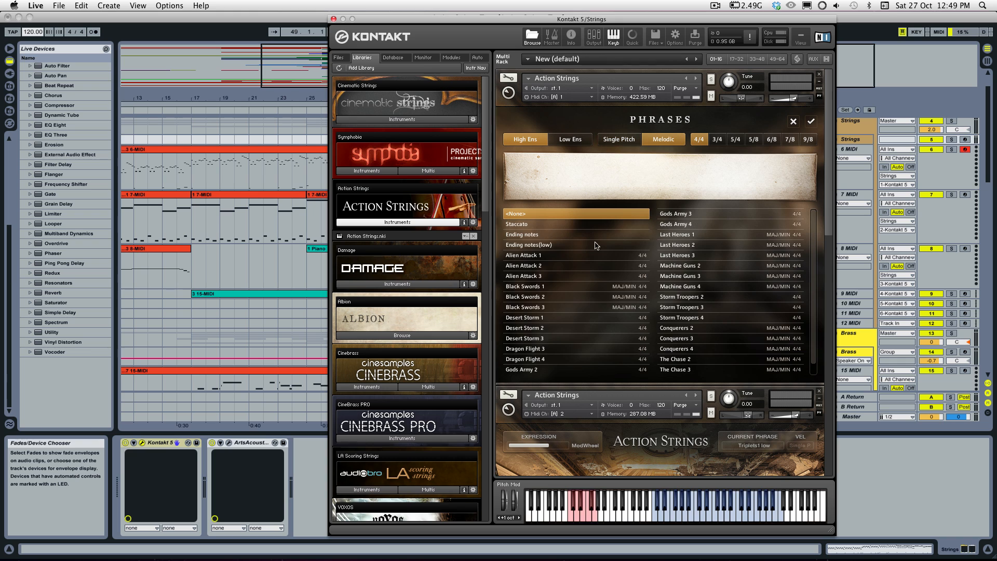
{"action": "left_click", "coordinate": [553, 256]}
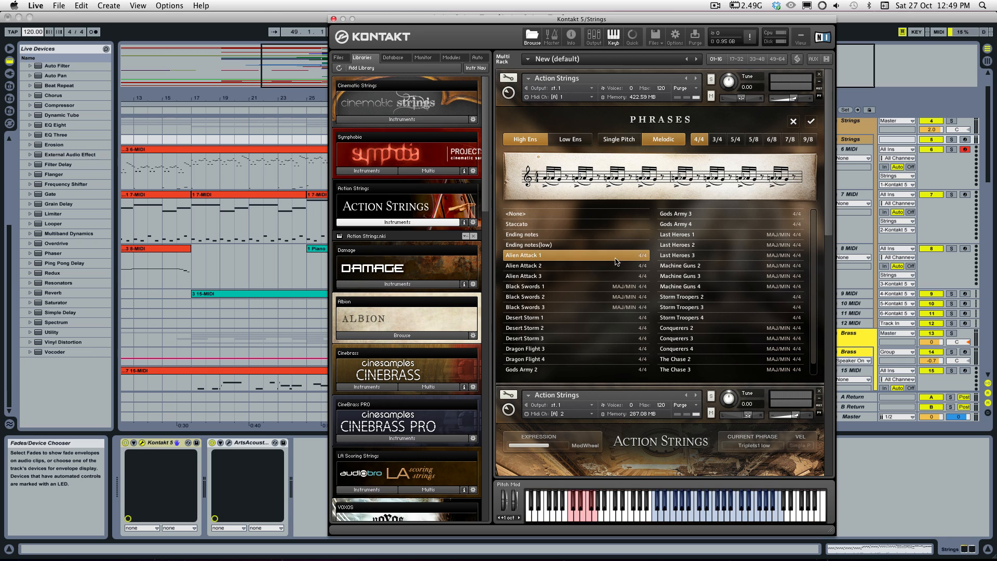
{"action": "left_click", "coordinate": [587, 289]}
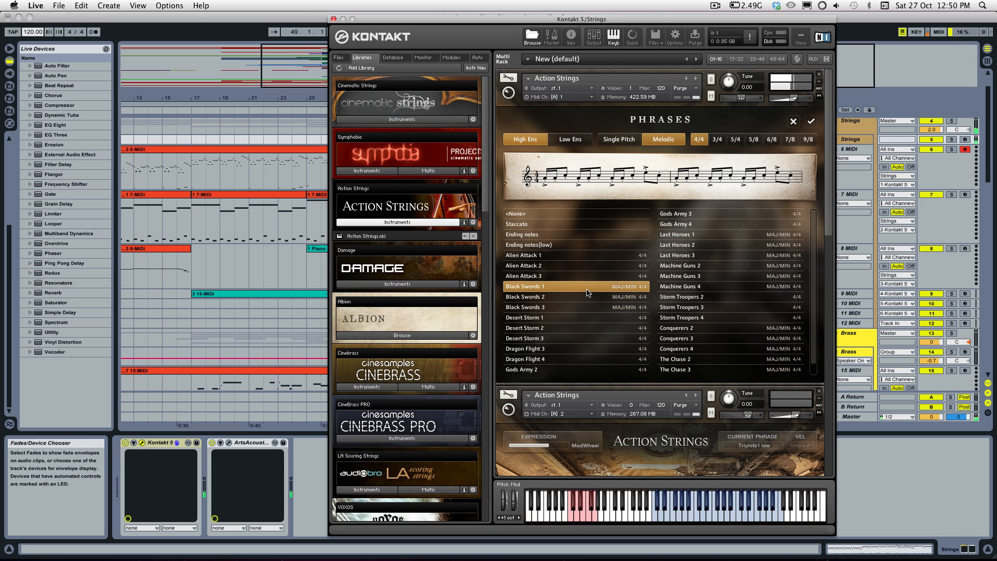
{"action": "left_click", "coordinate": [586, 299]}
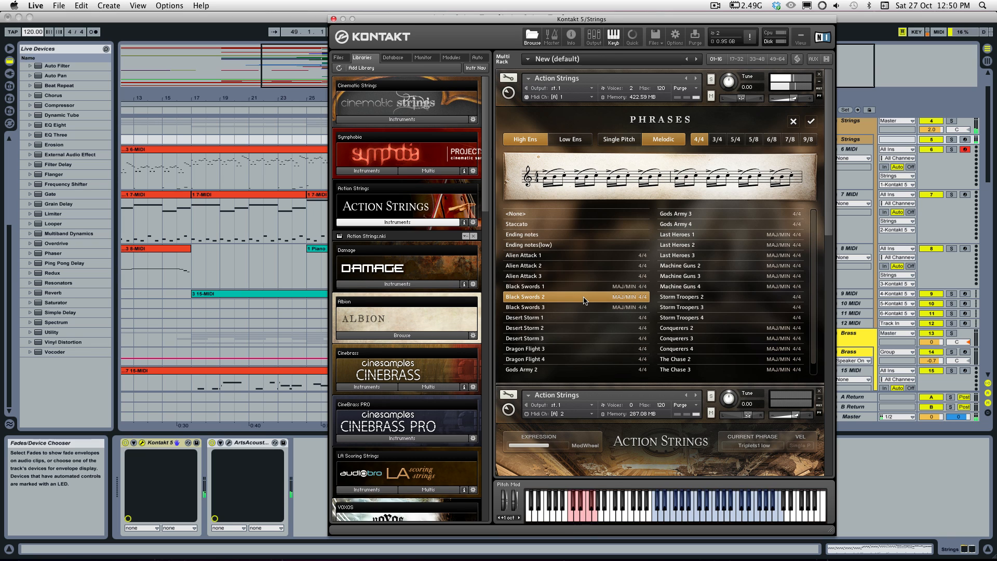
{"action": "left_click", "coordinate": [585, 308]}
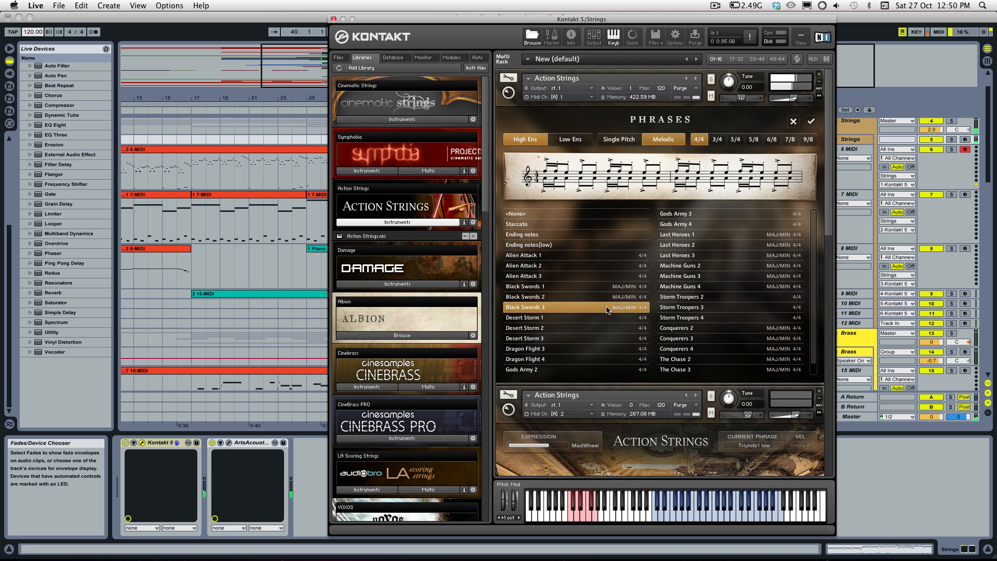
Step: Assign the Last Heroes 1 phrase to the G0 user slot and recheck the selection in the phrase browser
{"action": "left_click", "coordinate": [692, 237]}
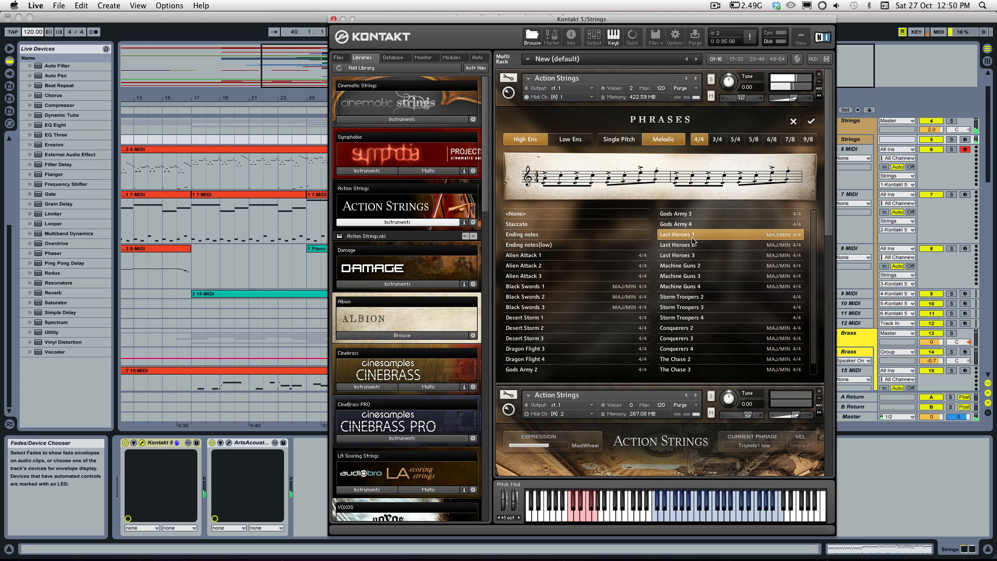
{"action": "left_click", "coordinate": [811, 124]}
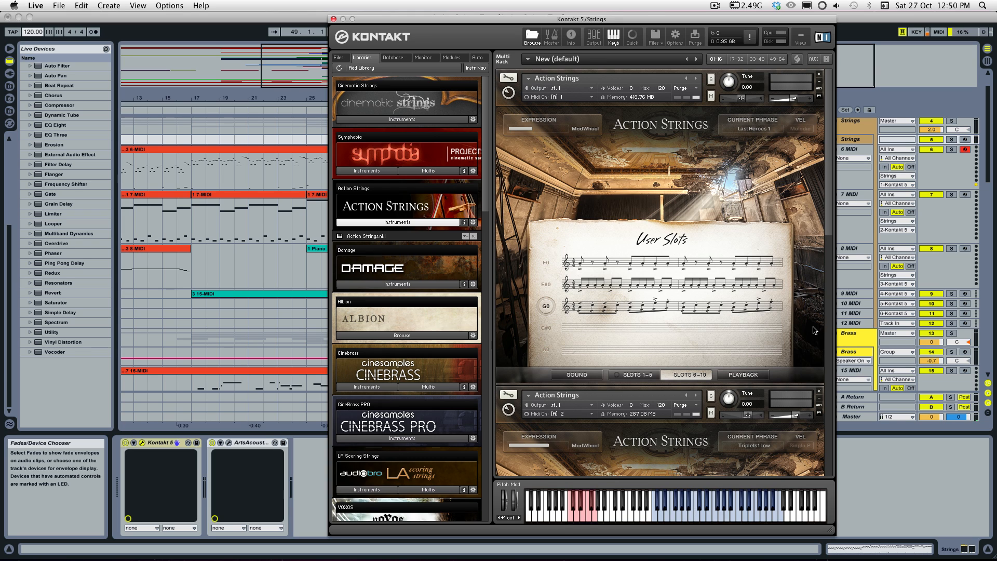
{"action": "left_click", "coordinate": [631, 302]}
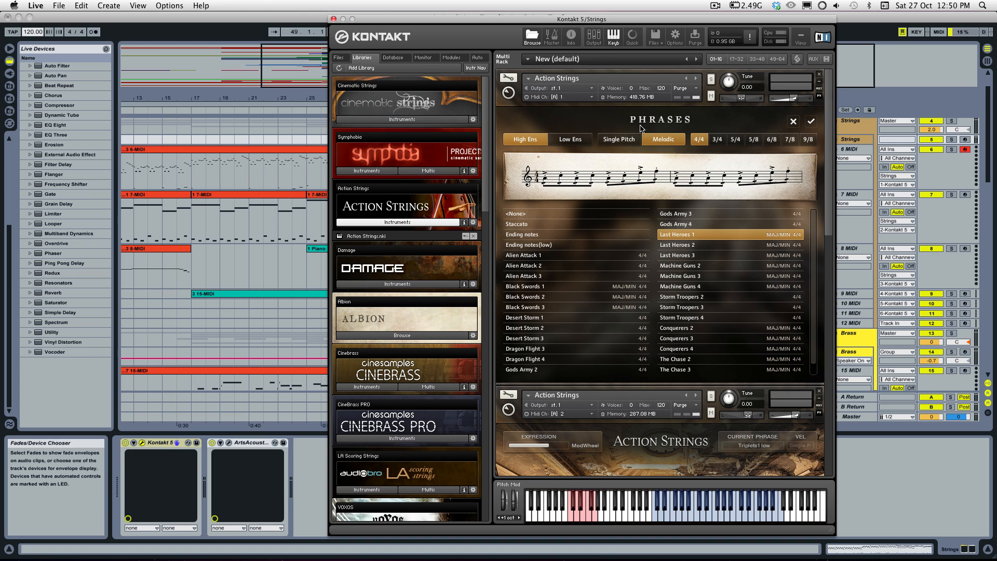
{"action": "left_click", "coordinate": [810, 121]}
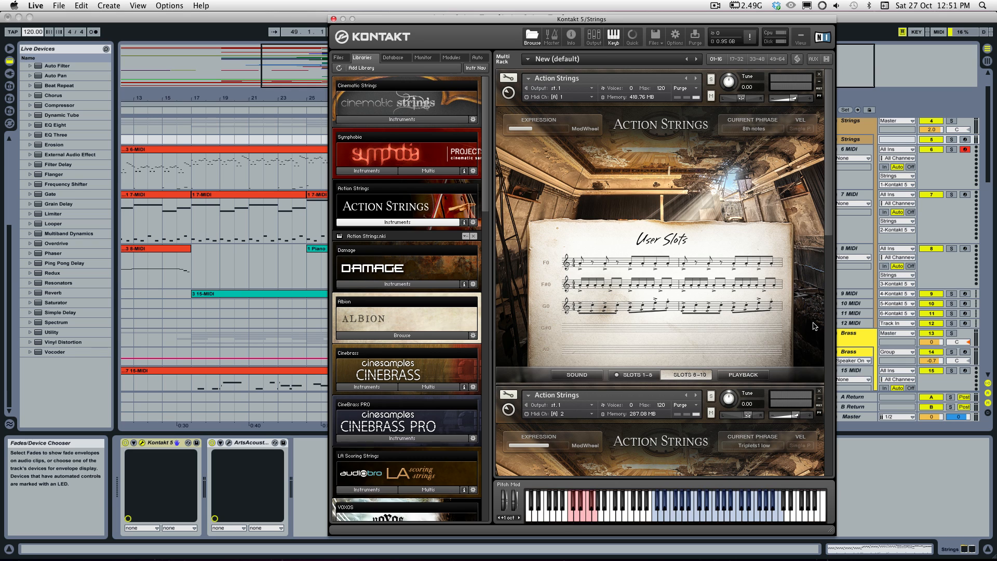
Step: Compare slots 1–5 with slots 6–10 and assign the Alien Attack 1 phrase to the G0 user slot
{"action": "left_click", "coordinate": [644, 374]}
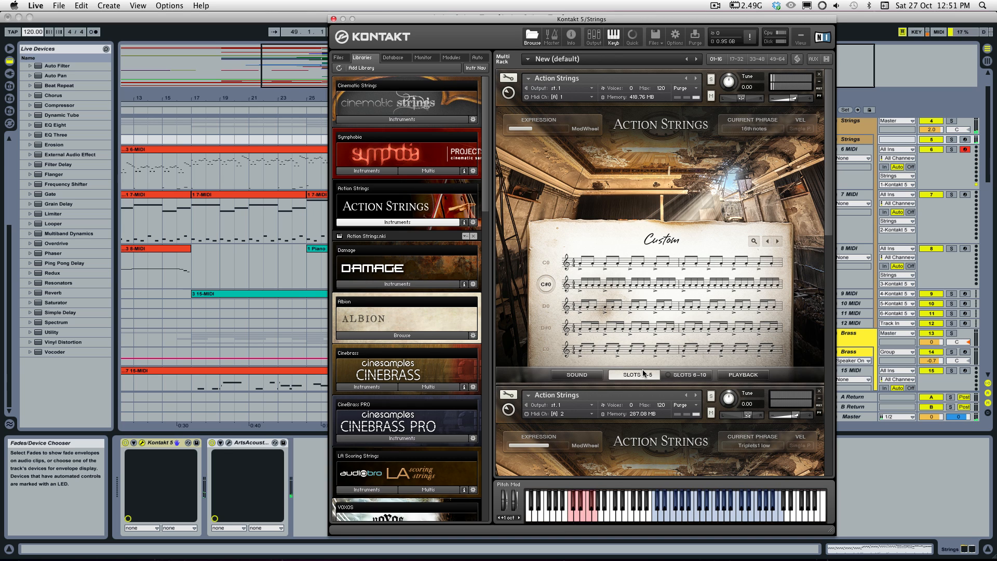
{"action": "left_click", "coordinate": [688, 374]}
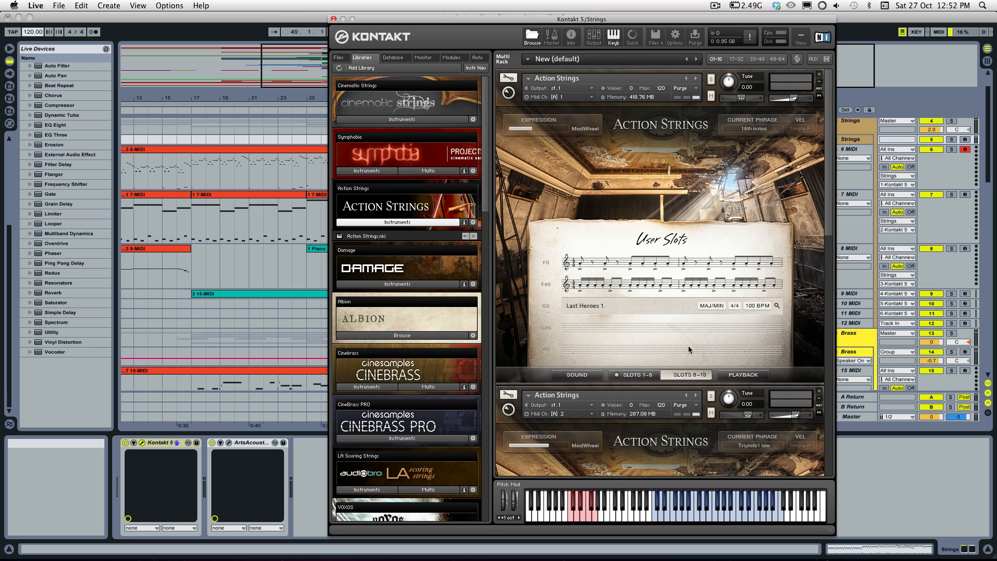
{"action": "left_click", "coordinate": [603, 306]}
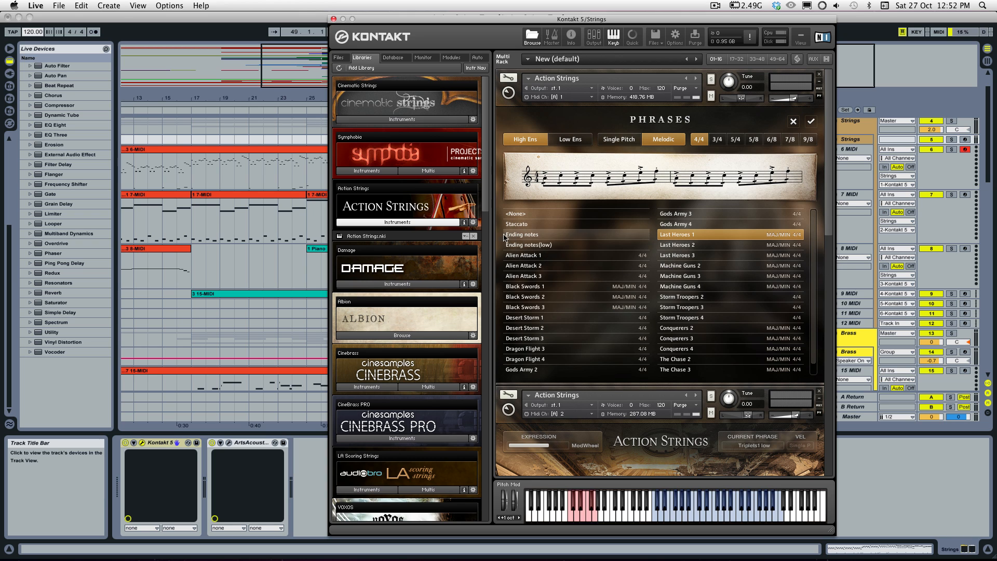
{"action": "left_click", "coordinate": [519, 256]}
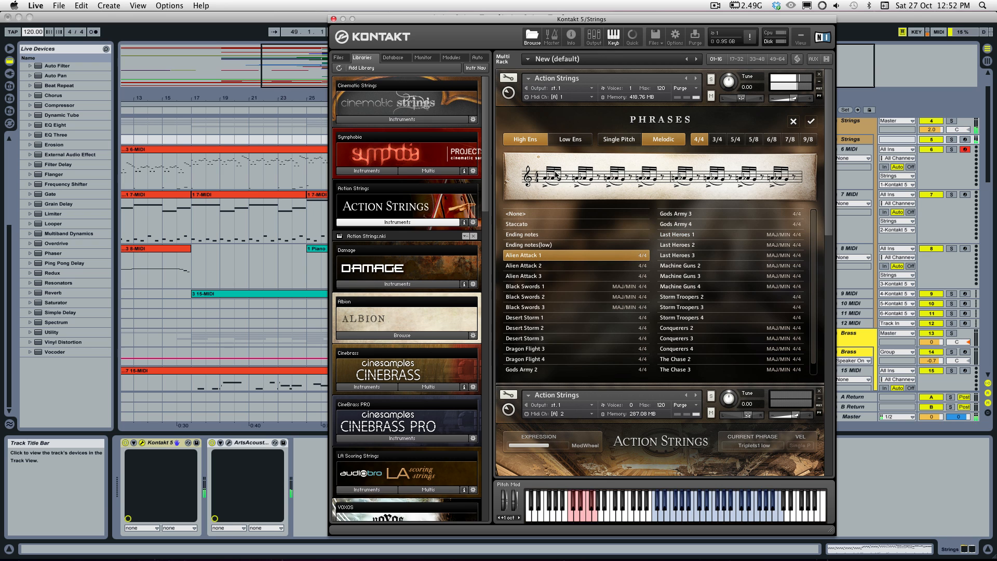
{"action": "left_click", "coordinate": [811, 122]}
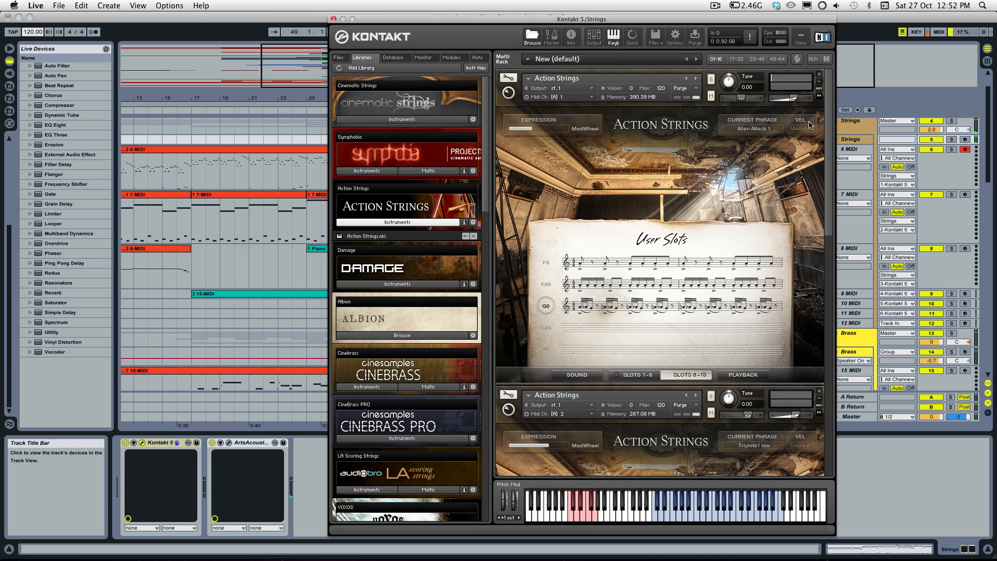
Step: Audition Alien Attack 2 and assign the Alien Attack 3 phrase to the G0 user slot
{"action": "left_click", "coordinate": [668, 302]}
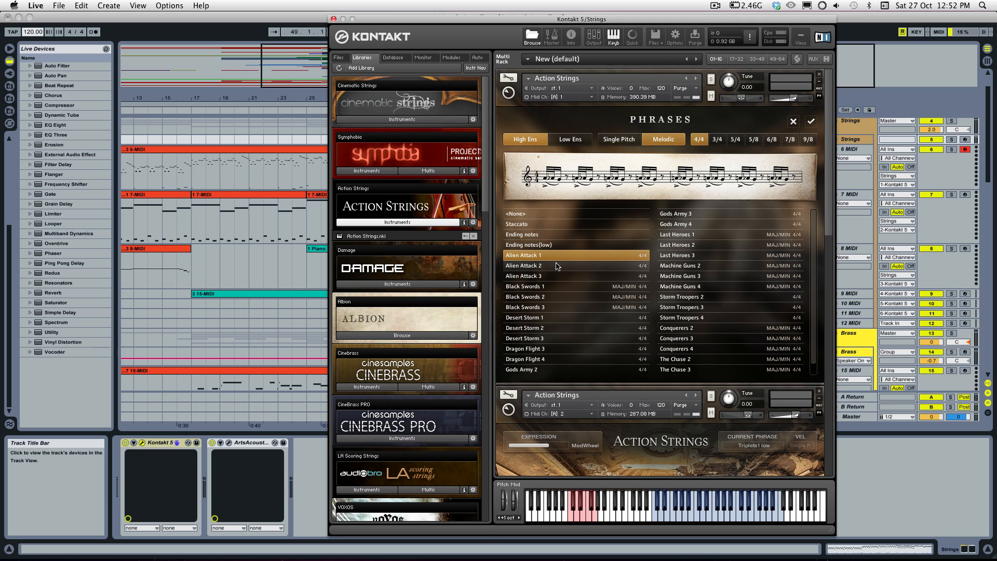
{"action": "left_click", "coordinate": [557, 267]}
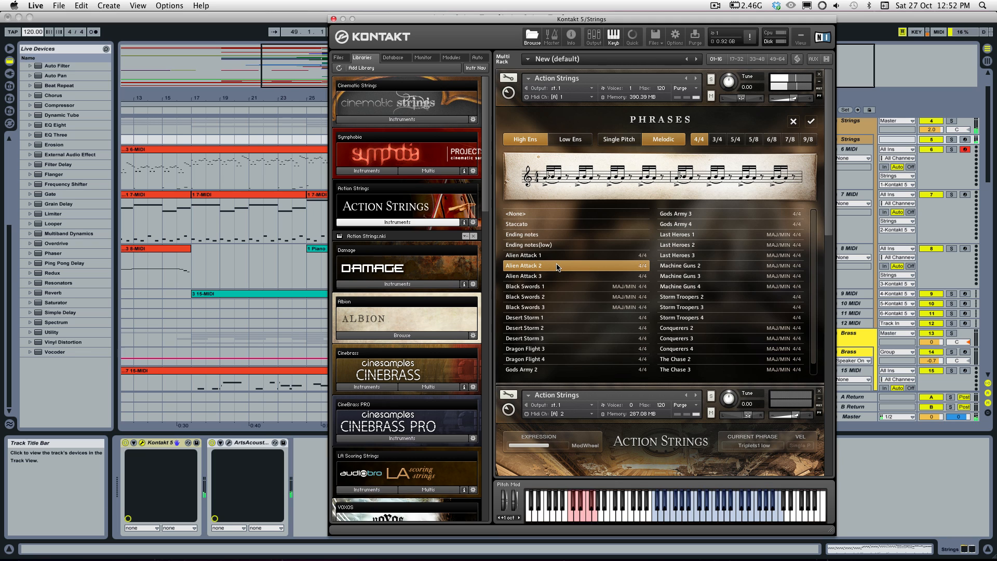
{"action": "left_click", "coordinate": [564, 277]}
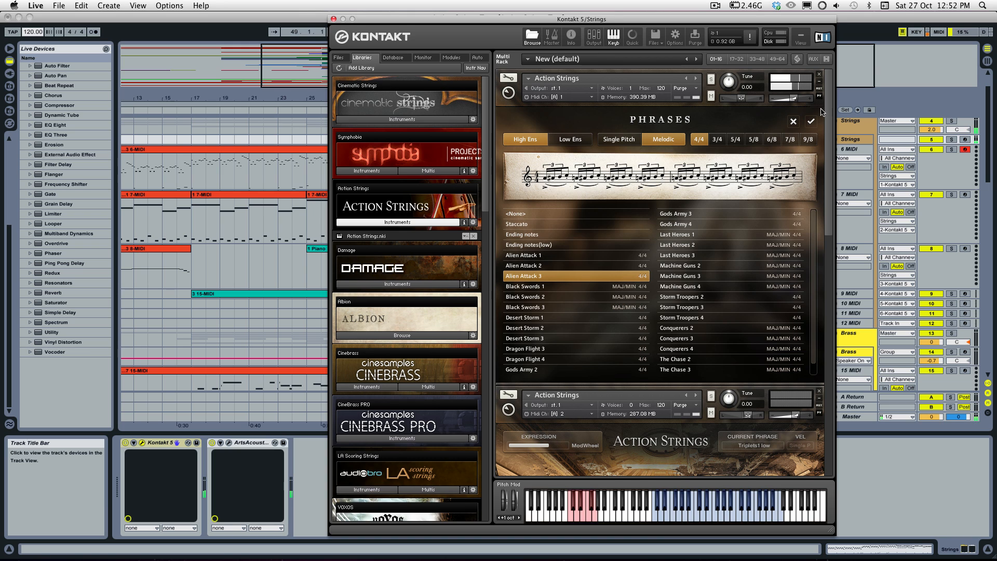
{"action": "left_click", "coordinate": [812, 122]}
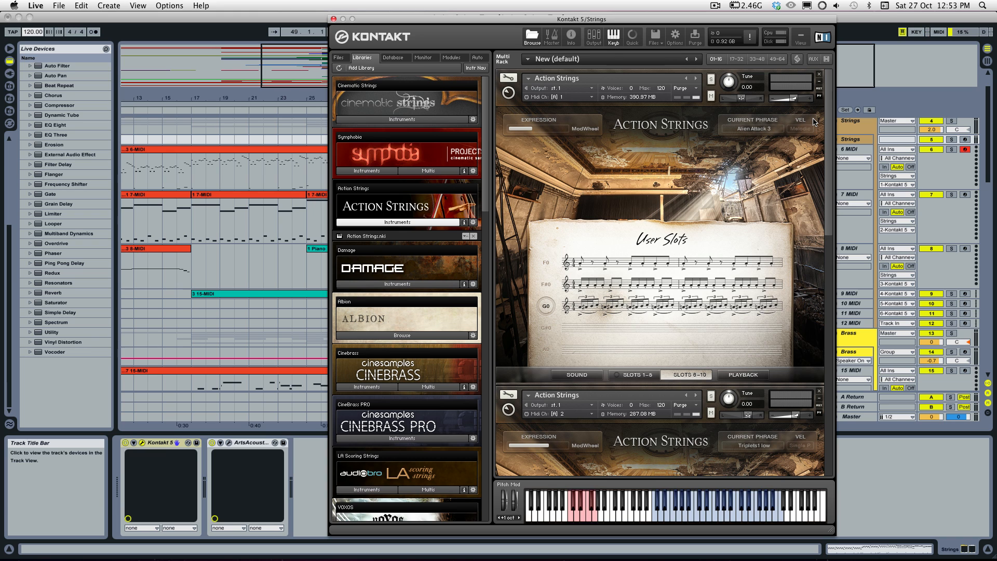
Step: Filter the G0 slot's phrases to Single Pitch, audition Triplets1, Triplets3 and Triplets2, and assign Figure3 to the slot
{"action": "scroll", "coordinate": [618, 260], "scroll_direction": "down", "scroll_amount": 2}
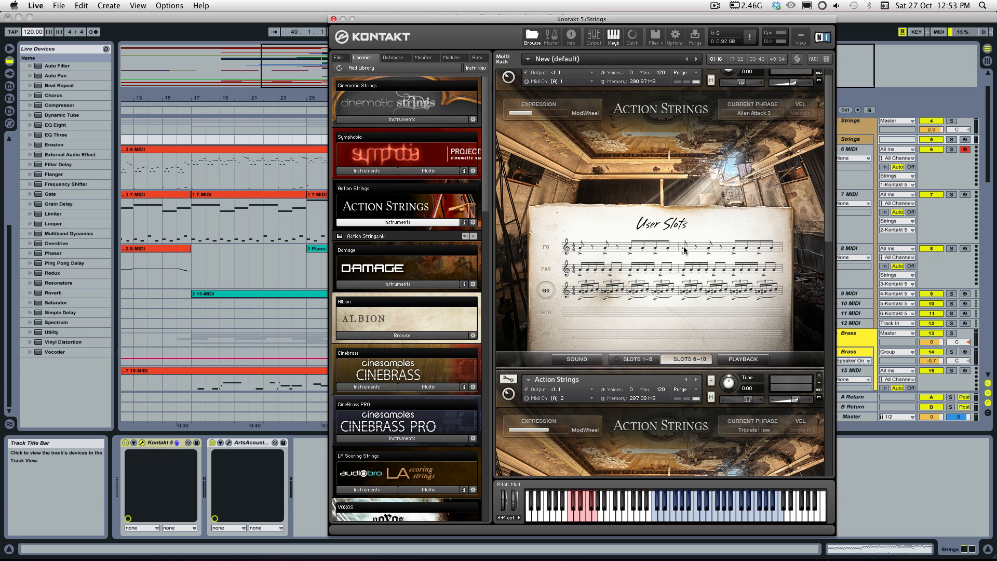
{"action": "left_click", "coordinate": [621, 286]}
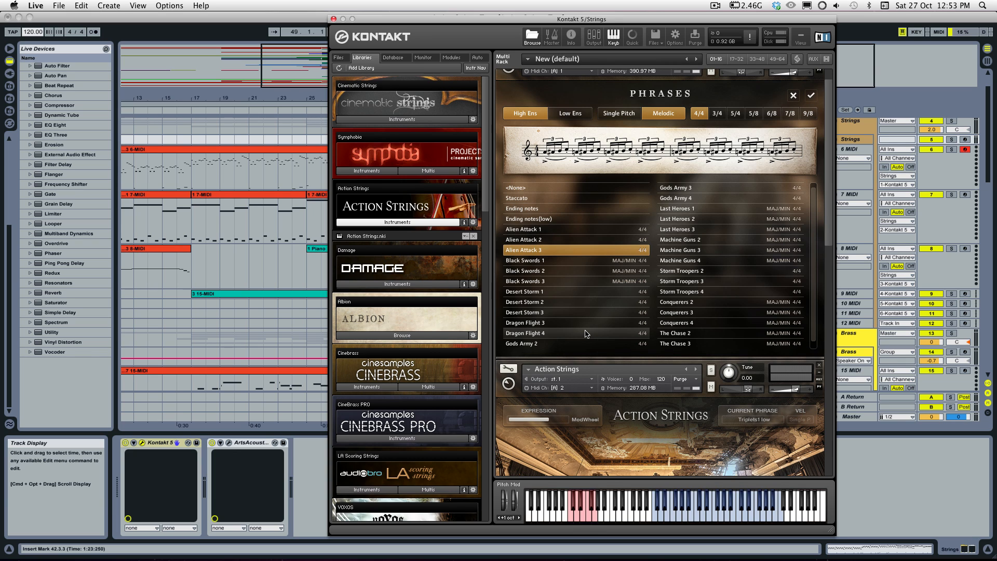
{"action": "scroll", "coordinate": [561, 161], "scroll_direction": "up", "scroll_amount": 1}
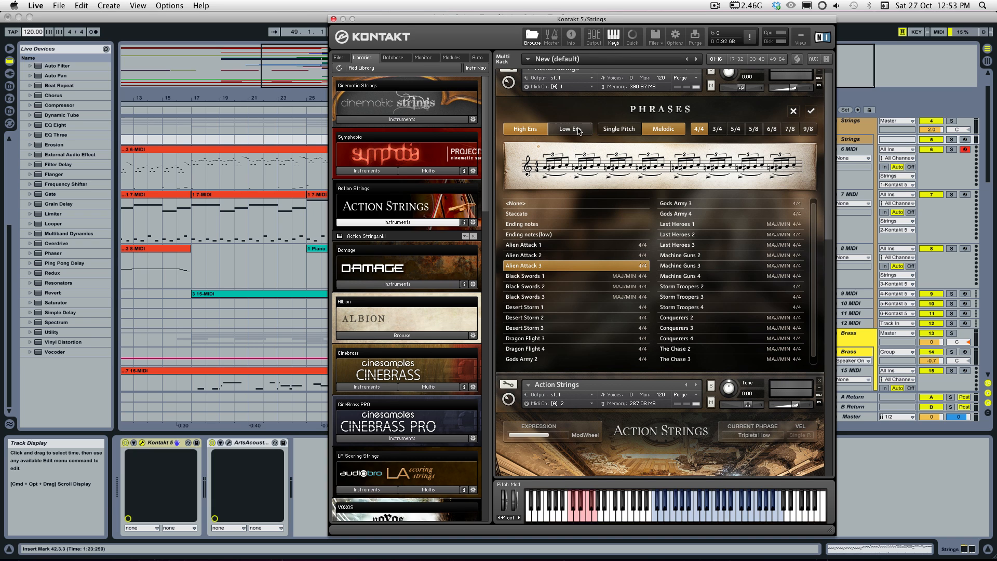
{"action": "left_click", "coordinate": [619, 129]}
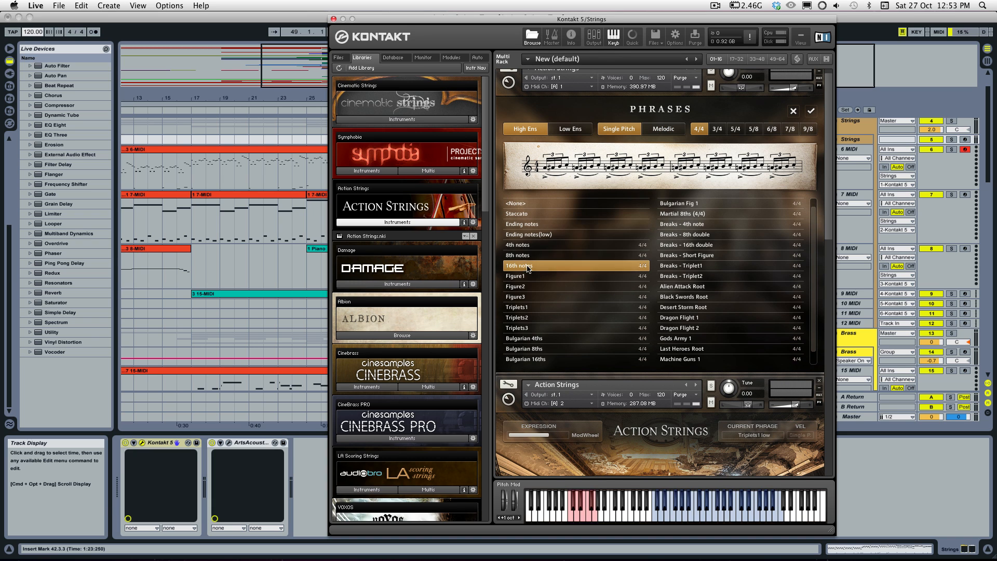
{"action": "left_click", "coordinate": [544, 312]}
{"action": "left_click", "coordinate": [545, 307]}
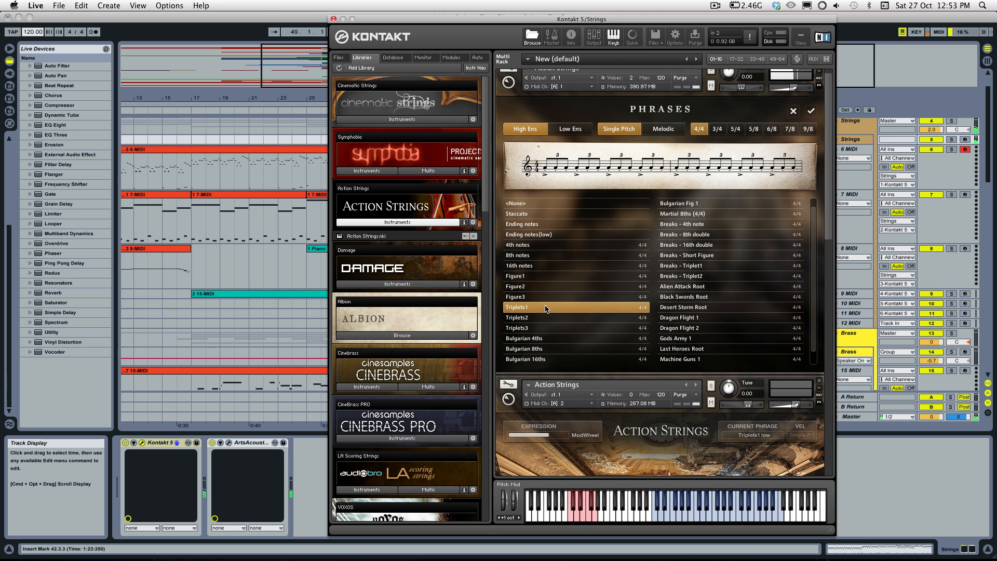
{"action": "left_click", "coordinate": [548, 328]}
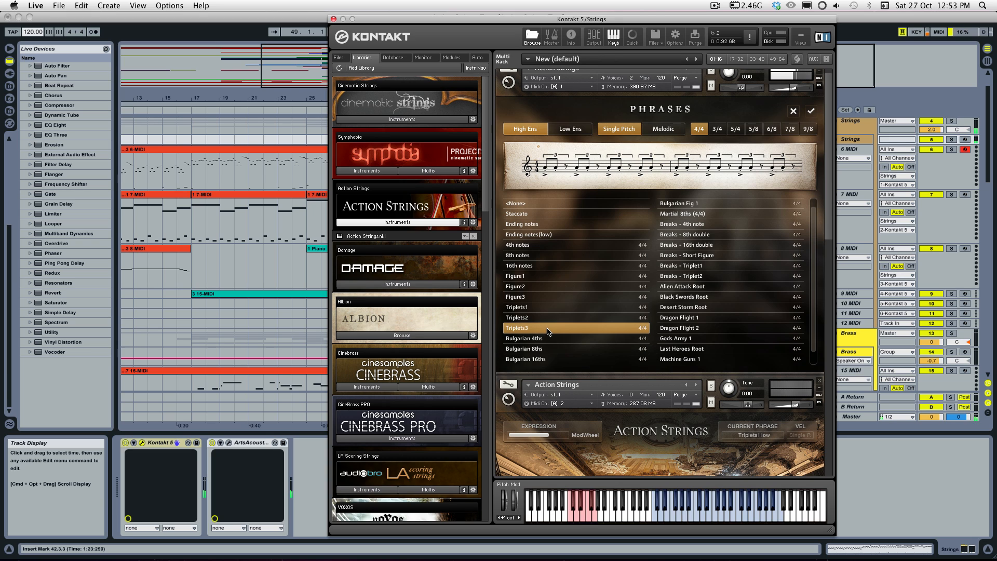
{"action": "left_click", "coordinate": [544, 318]}
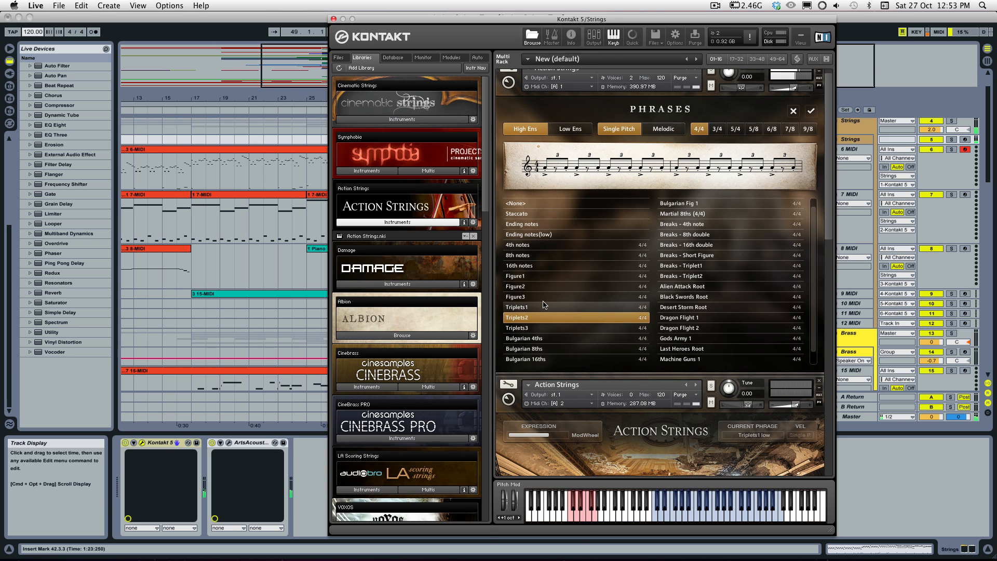
{"action": "left_click", "coordinate": [541, 298]}
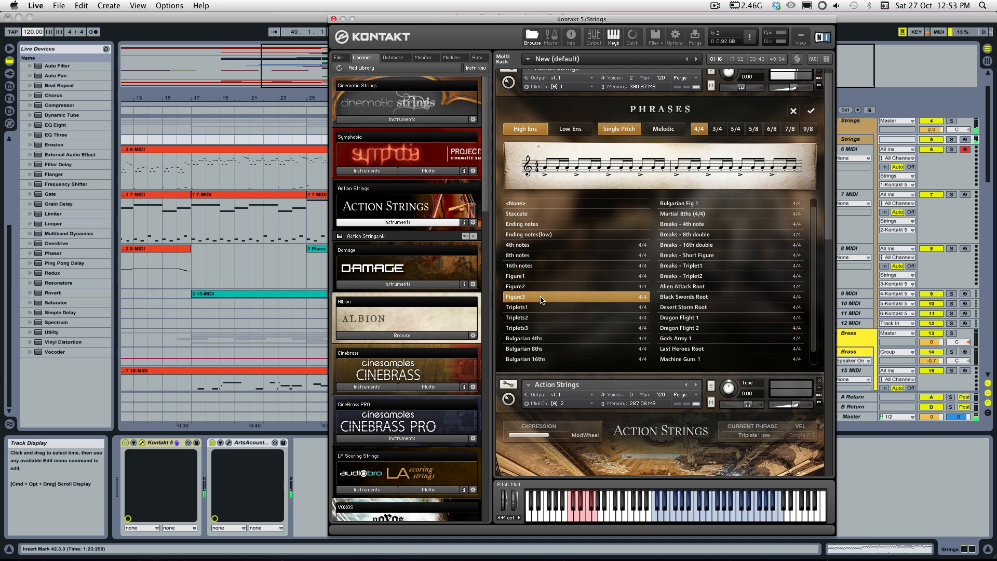
{"action": "left_click", "coordinate": [812, 112]}
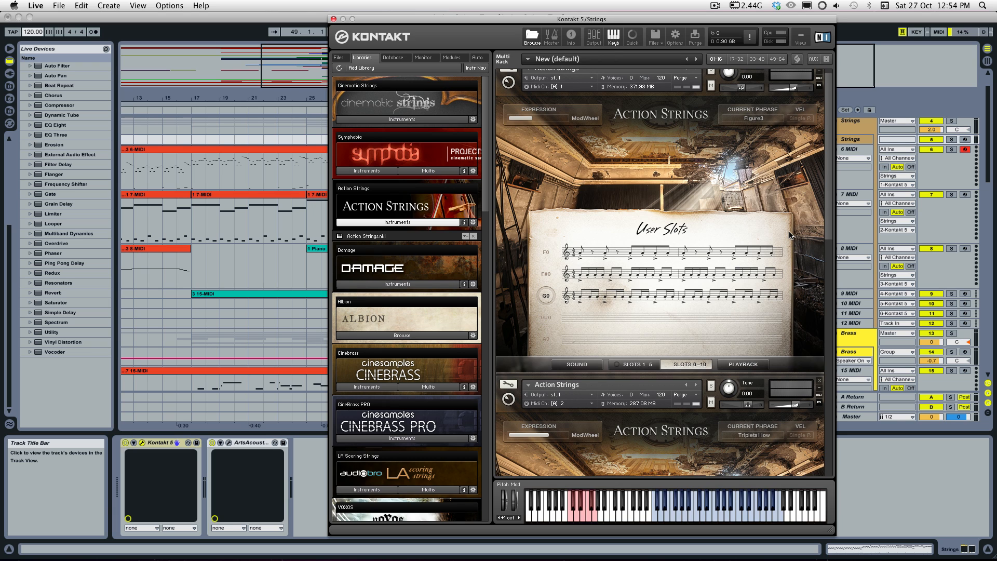
Step: Audition the single-pitch phrases Desert Storm Root, Black Swords Root and Gods Army 1 from the G0 slot
{"action": "scroll", "coordinate": [795, 236], "scroll_direction": "up", "scroll_amount": 1}
{"action": "scroll", "coordinate": [795, 238], "scroll_direction": "down", "scroll_amount": 10}
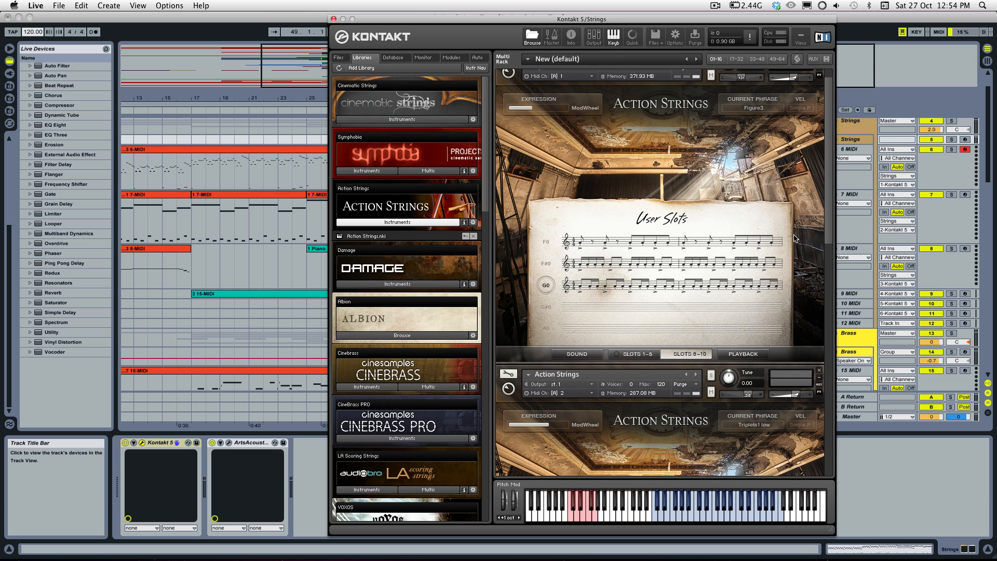
{"action": "scroll", "coordinate": [796, 255], "scroll_direction": "up", "scroll_amount": 10}
{"action": "mouse_move", "coordinate": [661, 326]}
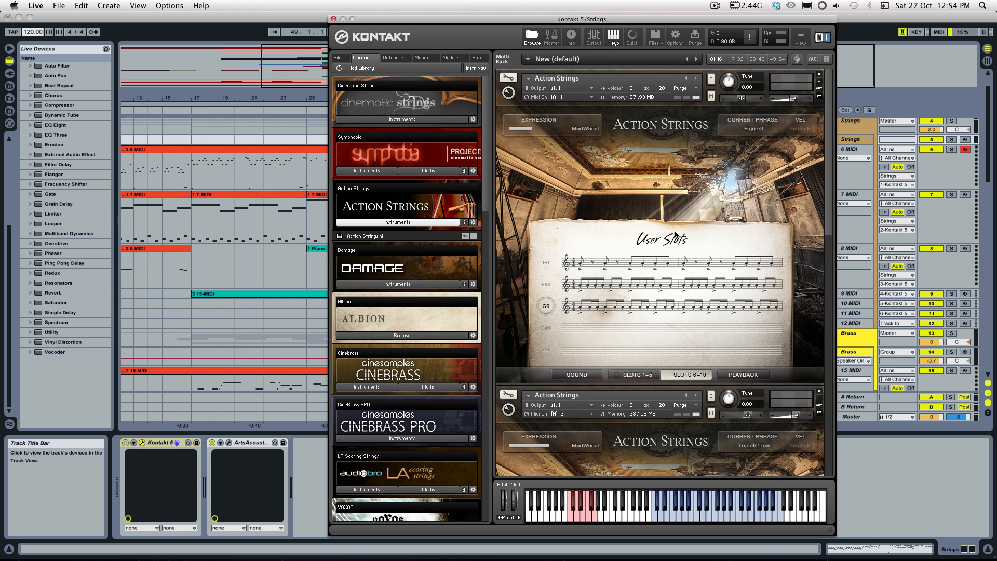
{"action": "left_click", "coordinate": [610, 308]}
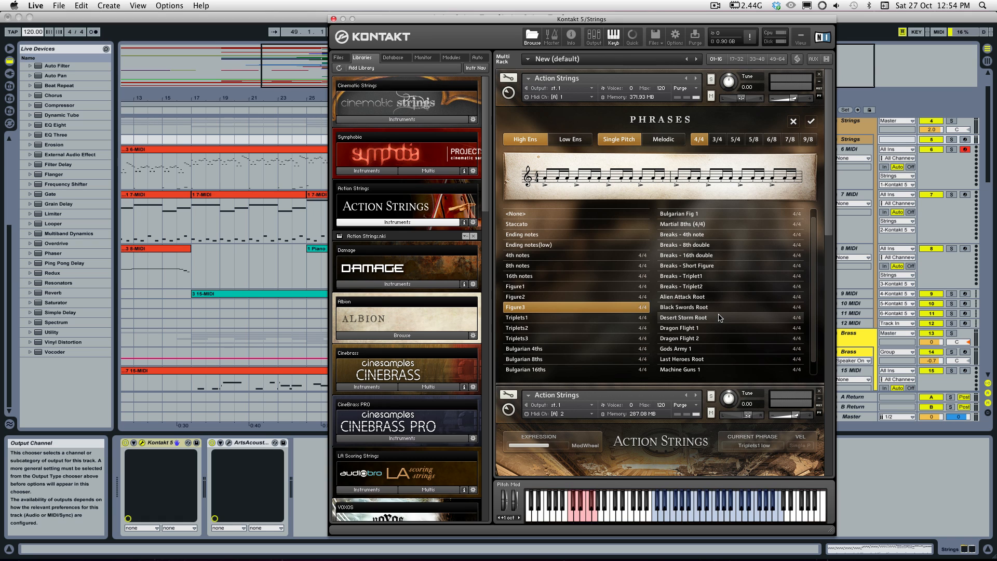
{"action": "left_click", "coordinate": [707, 319]}
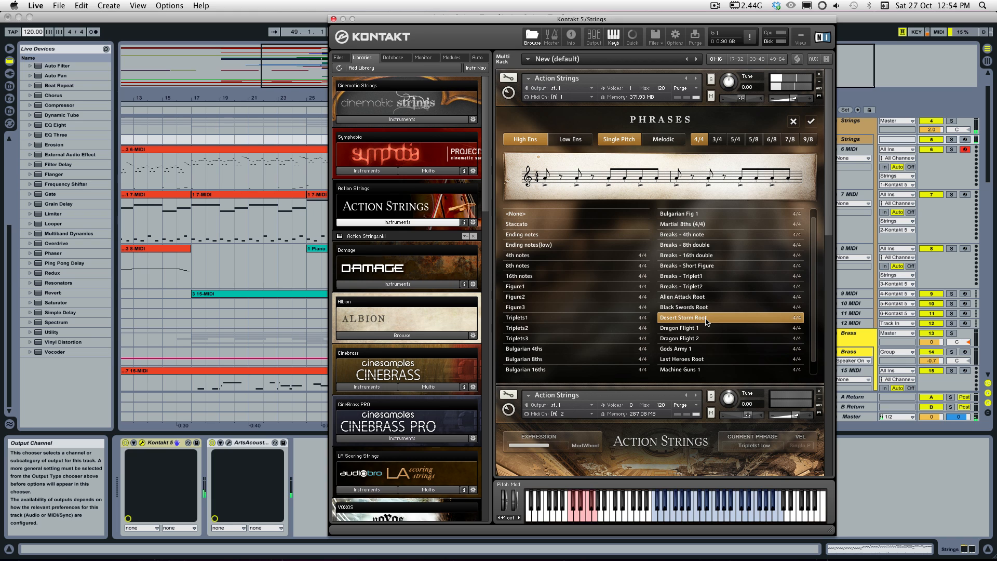
{"action": "key", "text": "Up"}
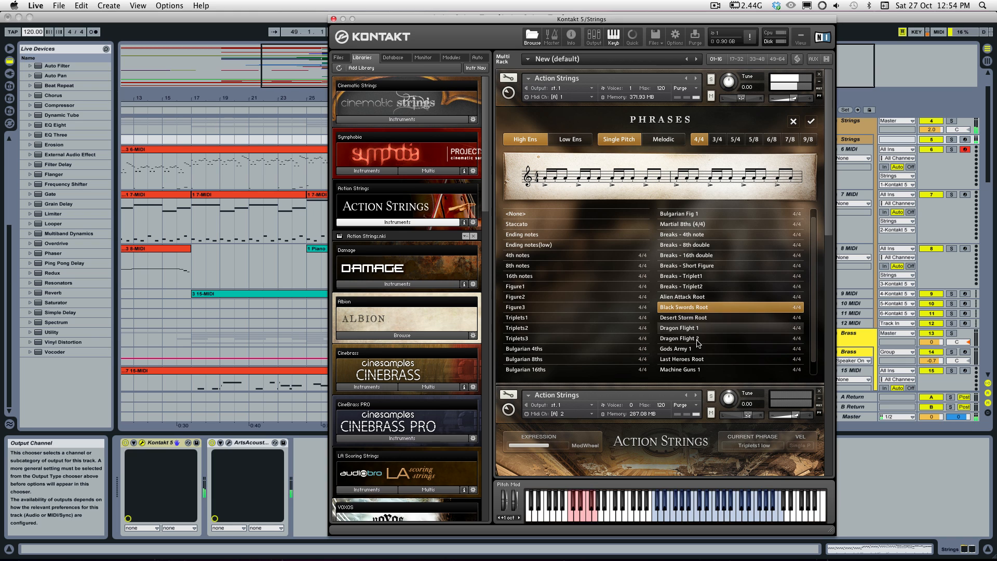
{"action": "left_click", "coordinate": [698, 348]}
Step: Audition the Melodic phrases Storm Troopers 2, 3 and 4, and close the phrase browser without changing the G0 slot
{"action": "left_click", "coordinate": [663, 139]}
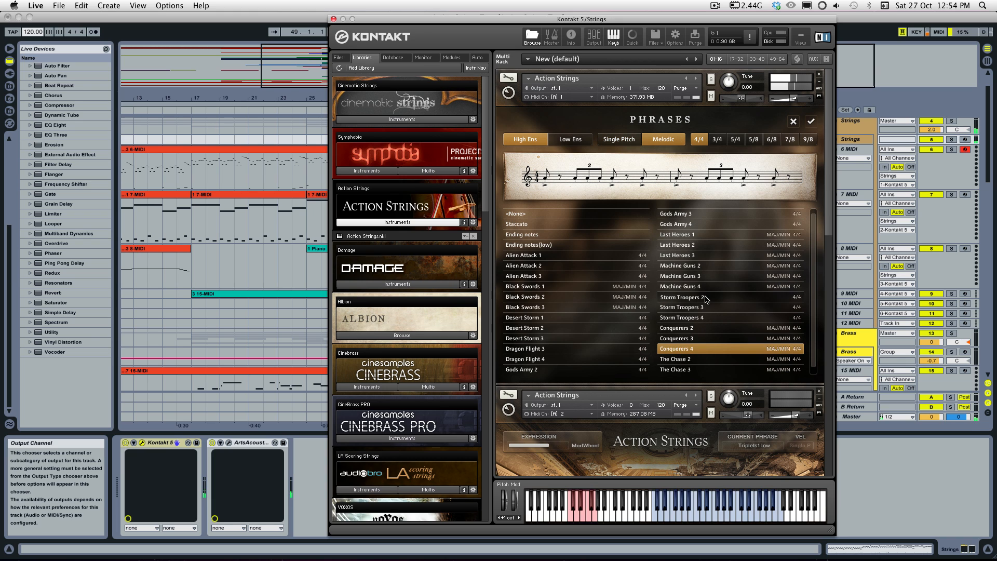
{"action": "left_click", "coordinate": [706, 298]}
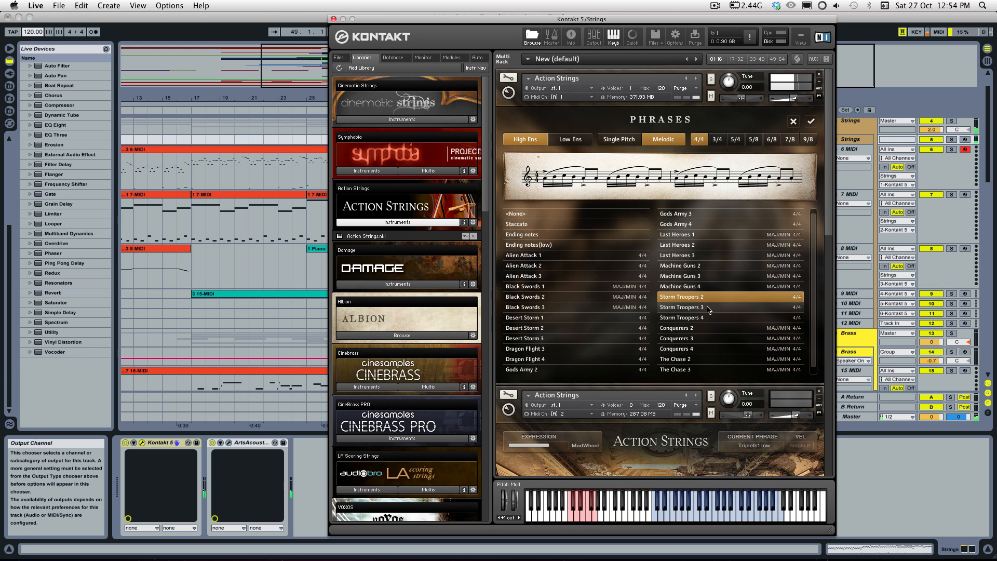
{"action": "left_click", "coordinate": [708, 309]}
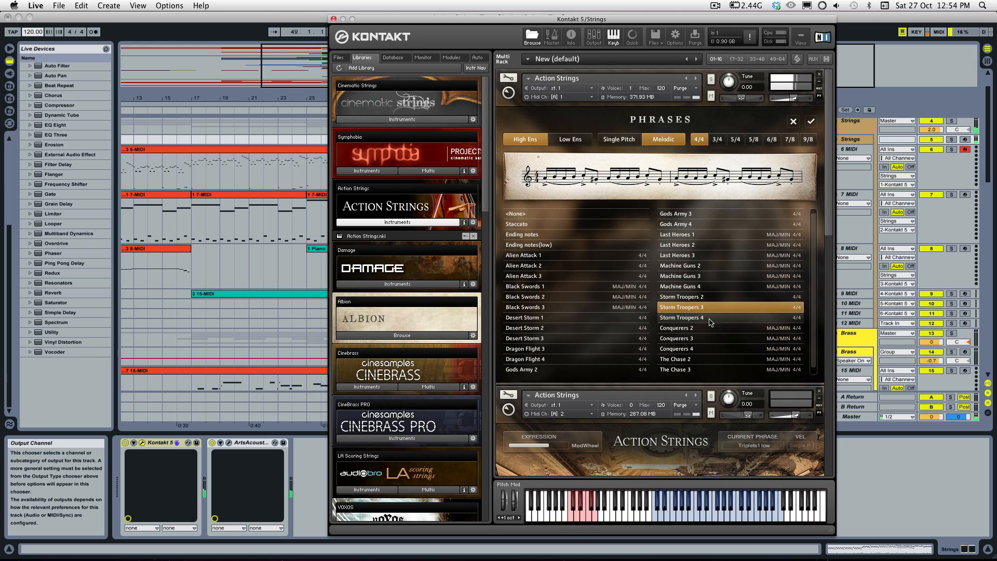
{"action": "left_click", "coordinate": [711, 319]}
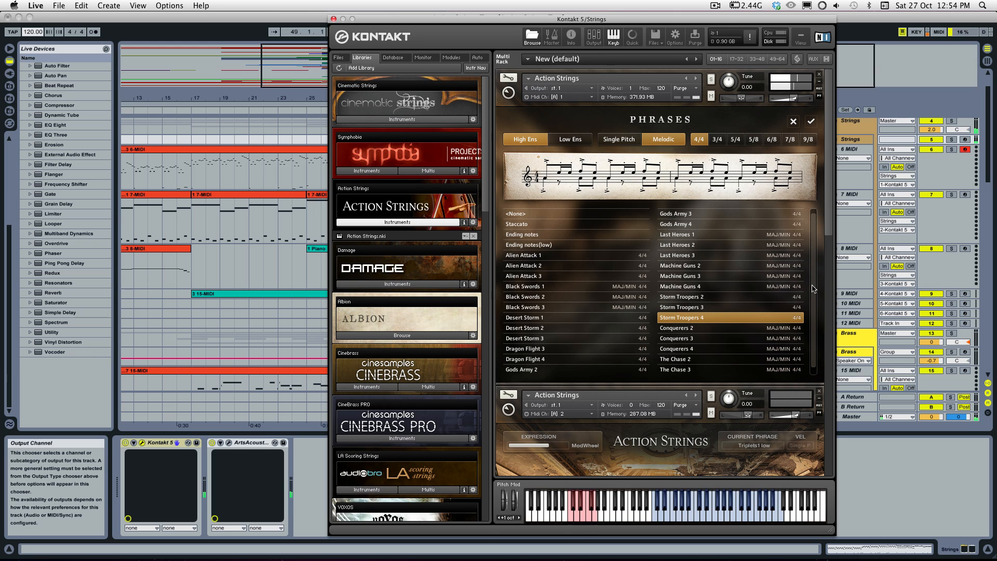
{"action": "left_click", "coordinate": [793, 122]}
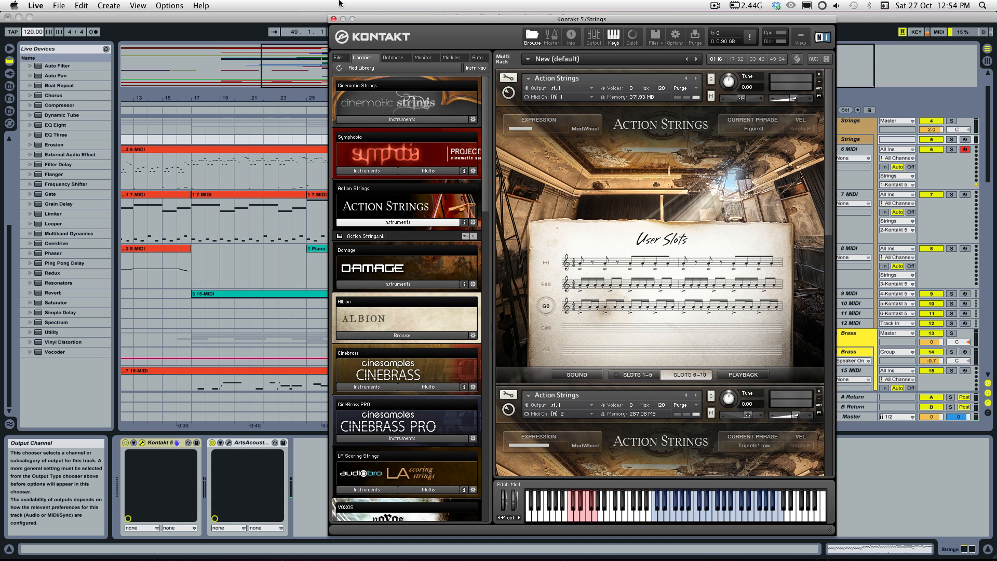
Step: Show slots 1–5 and close the Kontakt window to return to the start of the arrangement
{"action": "left_click", "coordinate": [654, 378]}
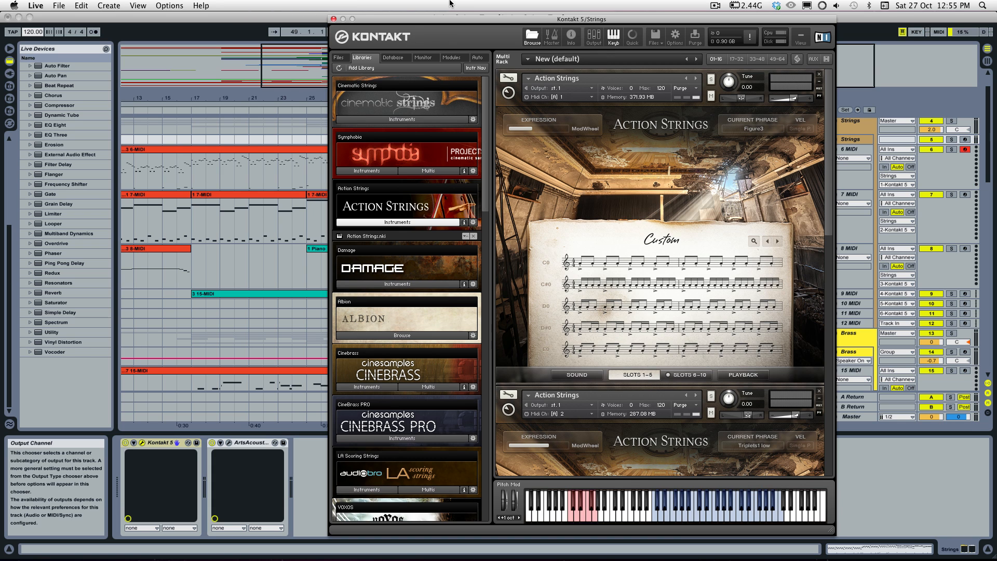
{"action": "left_click", "coordinate": [333, 19]}
{"action": "scroll", "coordinate": [170, 175], "scroll_direction": "left", "scroll_amount": 5}
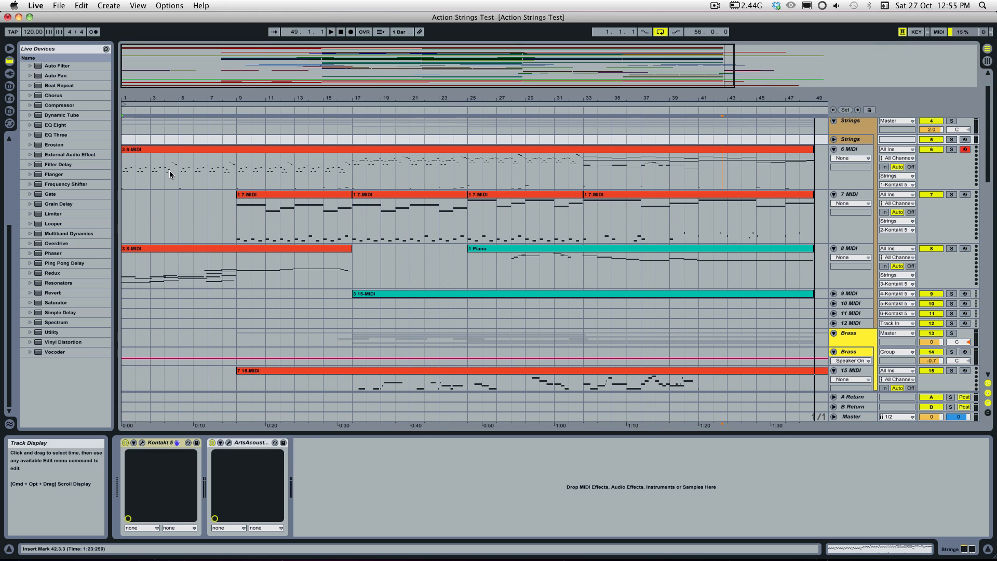
Step: Solo the 6 MIDI track and briefly play the arrangement from bar 1 with the first 8 MIDI clip selected
{"action": "left_click", "coordinate": [156, 157]}
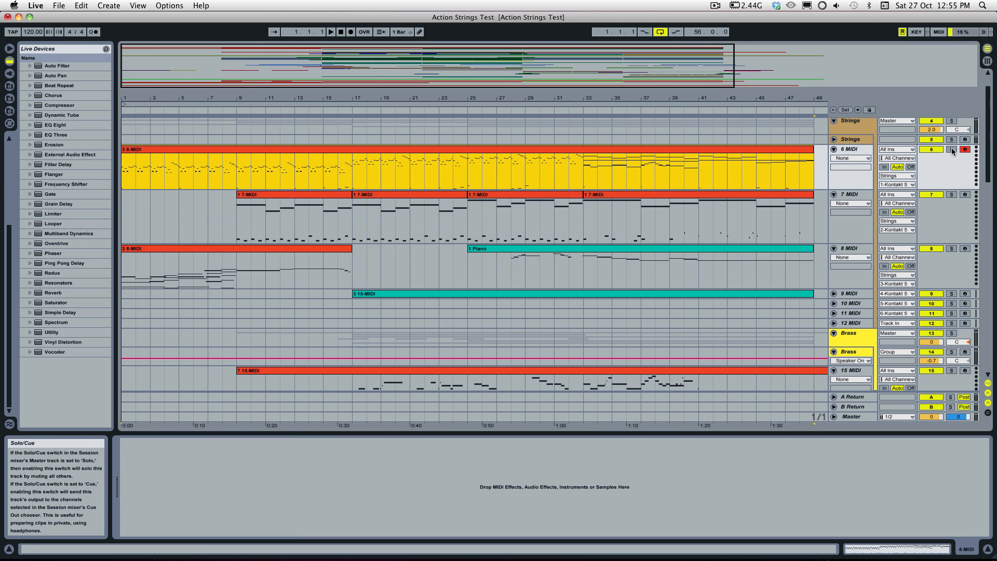
{"action": "left_click", "coordinate": [952, 150]}
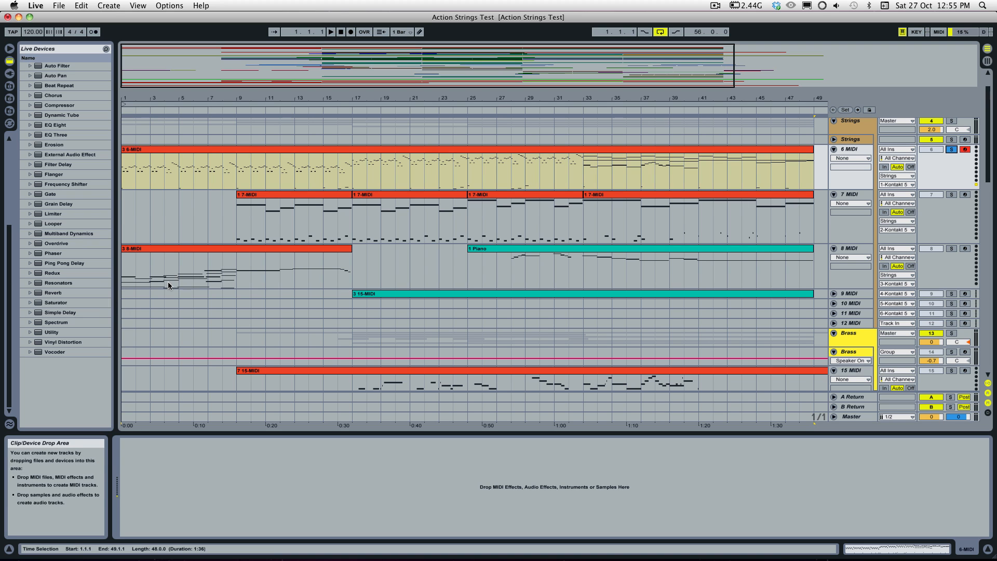
{"action": "left_click", "coordinate": [150, 250]}
{"action": "key", "text": "space"}
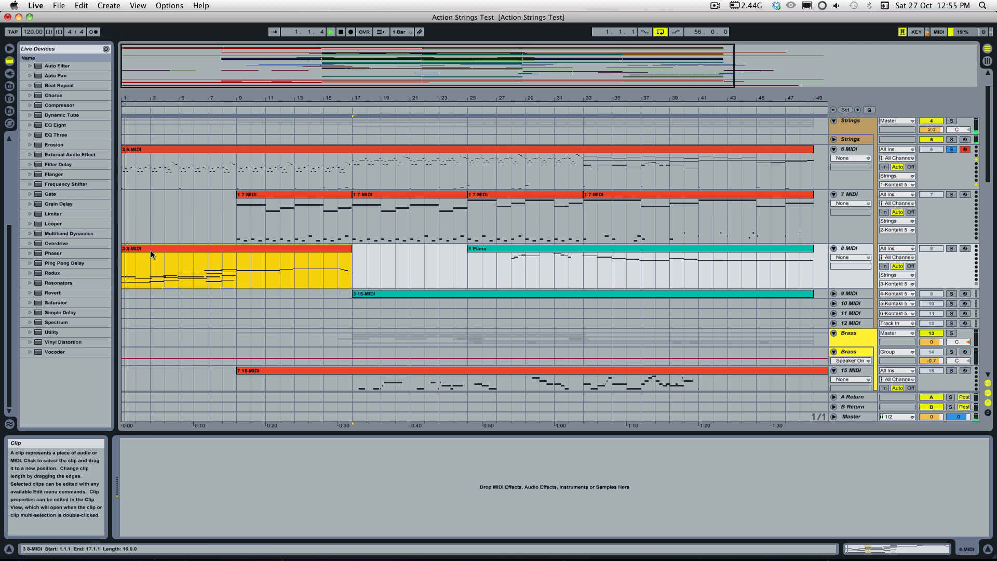
{"action": "key", "text": "space"}
Step: Solo the Strings instrument track in place of the 6 MIDI track and play the arrangement
{"action": "left_click", "coordinate": [952, 140]}
{"action": "left_click", "coordinate": [955, 150]}
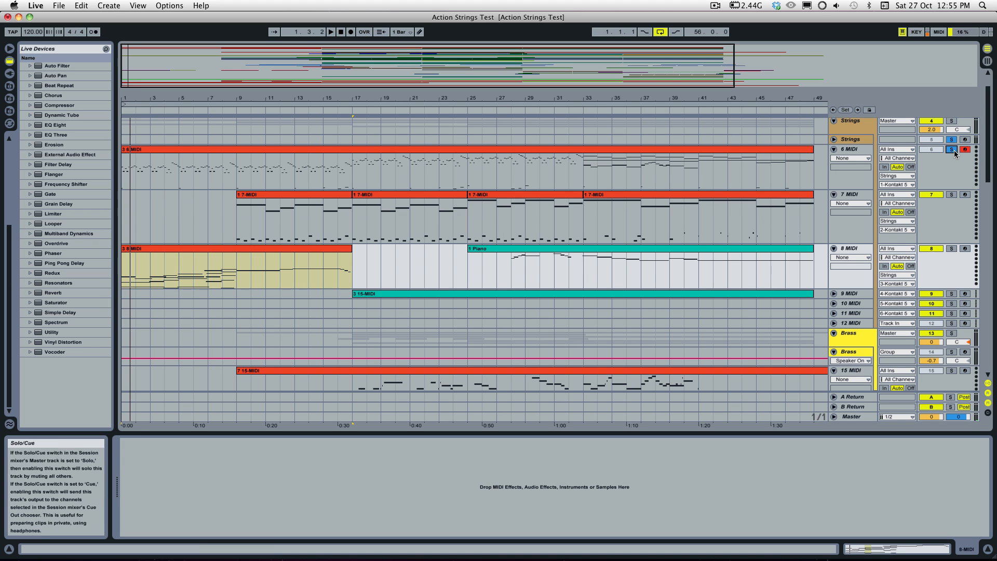
{"action": "left_click", "coordinate": [954, 151]}
{"action": "key", "text": "space"}
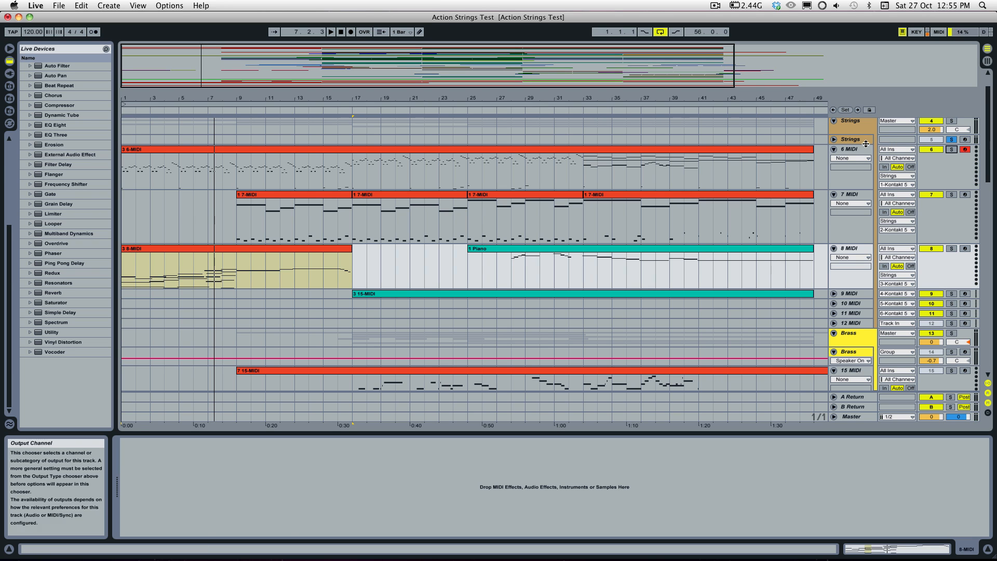
Step: Show the Strings instrument track's devices, solo 6 MIDI instead, and play from bar 1 with the ArtsAcoustic reverb switched off
{"action": "left_click", "coordinate": [855, 139]}
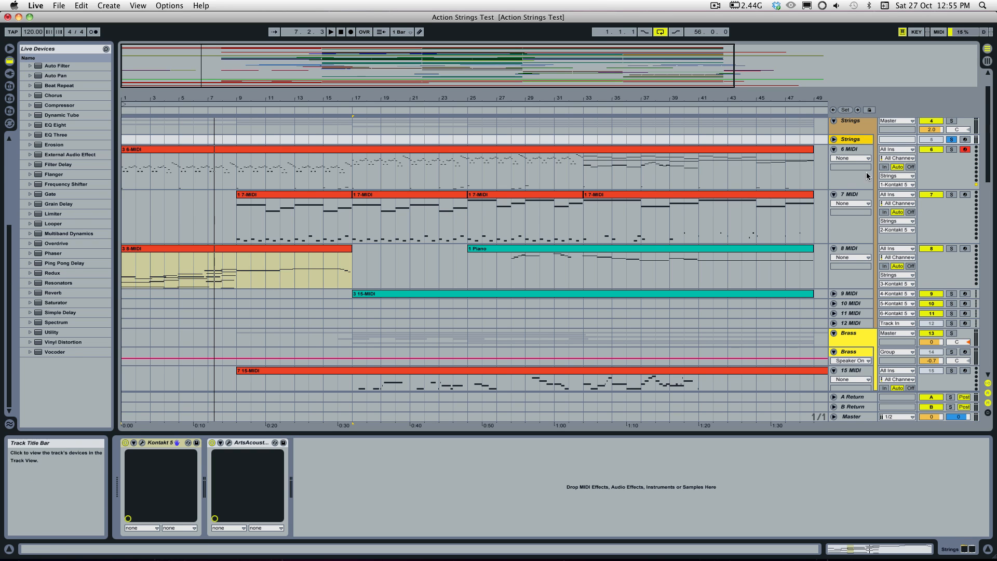
{"action": "left_click", "coordinate": [950, 140]}
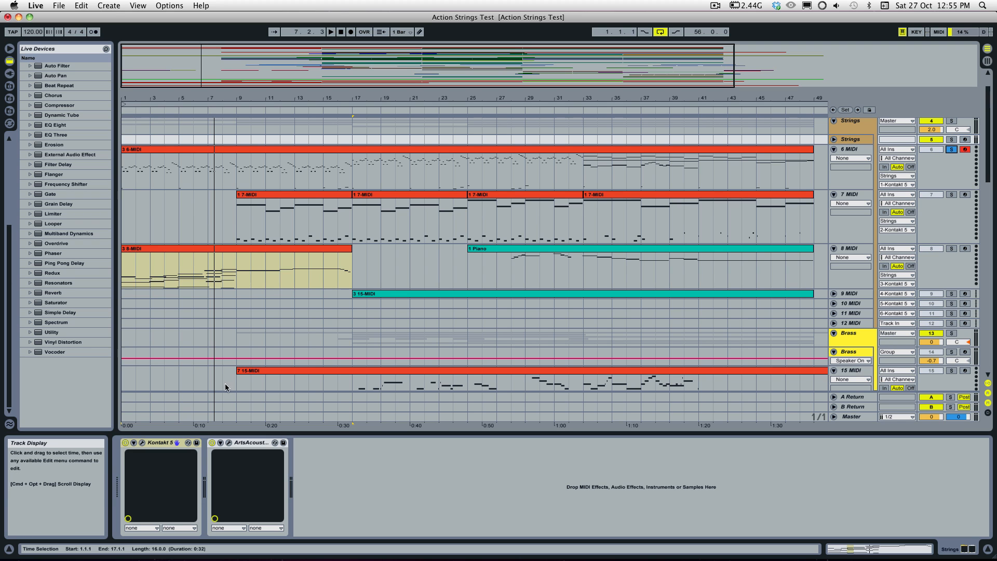
{"action": "key", "text": "space"}
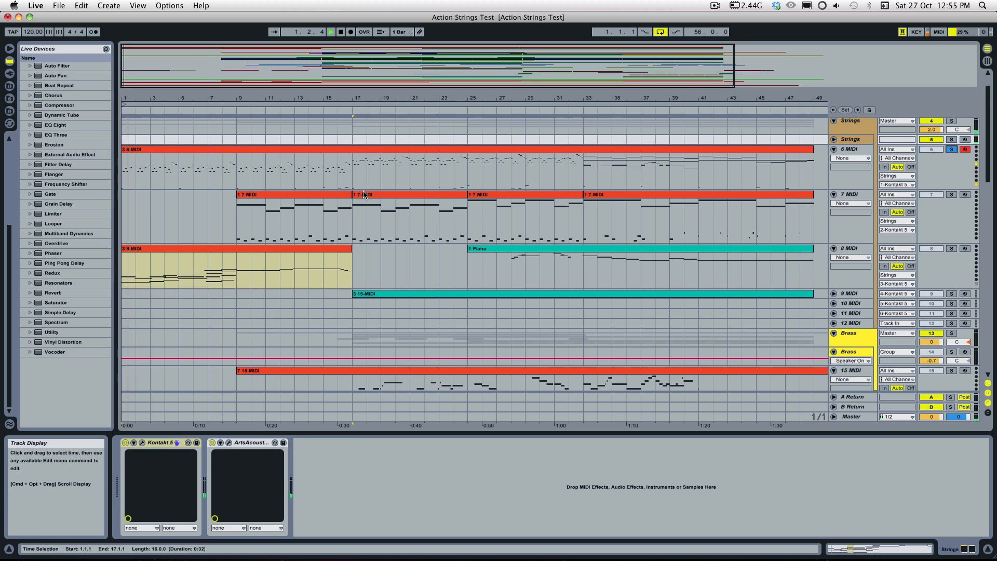
{"action": "key", "text": "space"}
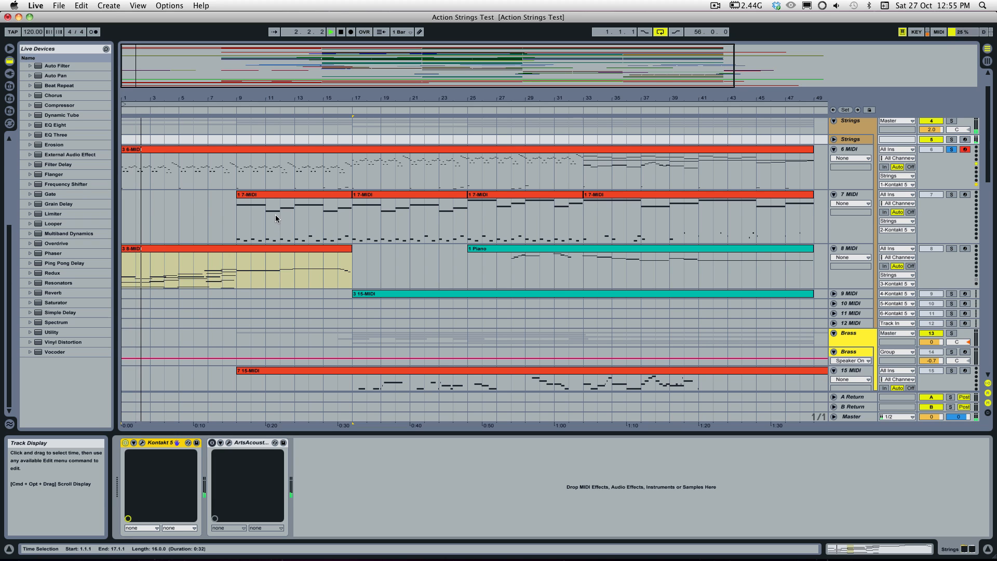
{"action": "key", "text": "space"}
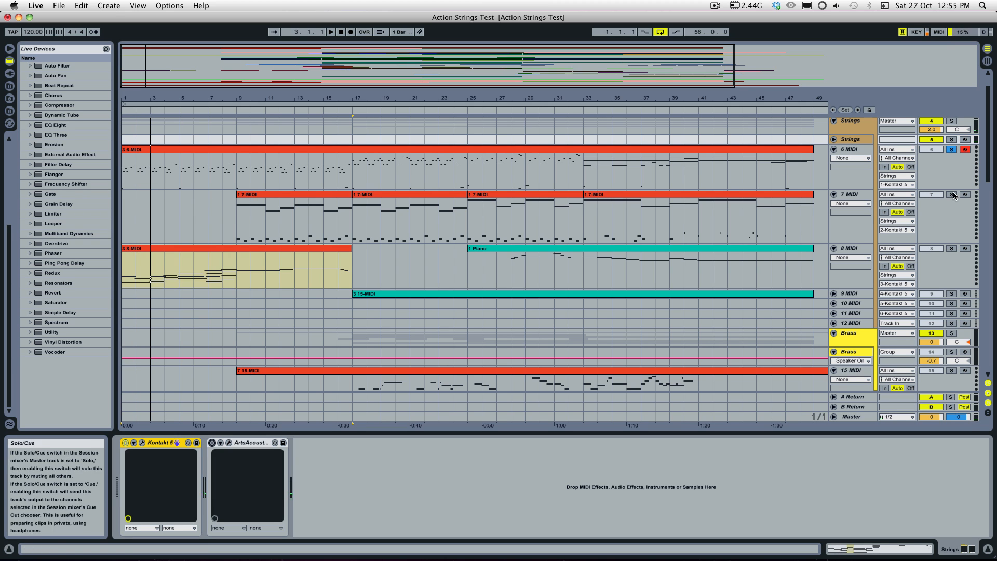
Step: Add the 7 MIDI track to the solo and play from its first clip at bar 9
{"action": "left_click", "coordinate": [952, 194], "text": "super"}
{"action": "left_click", "coordinate": [255, 197]}
{"action": "key", "text": "space"}
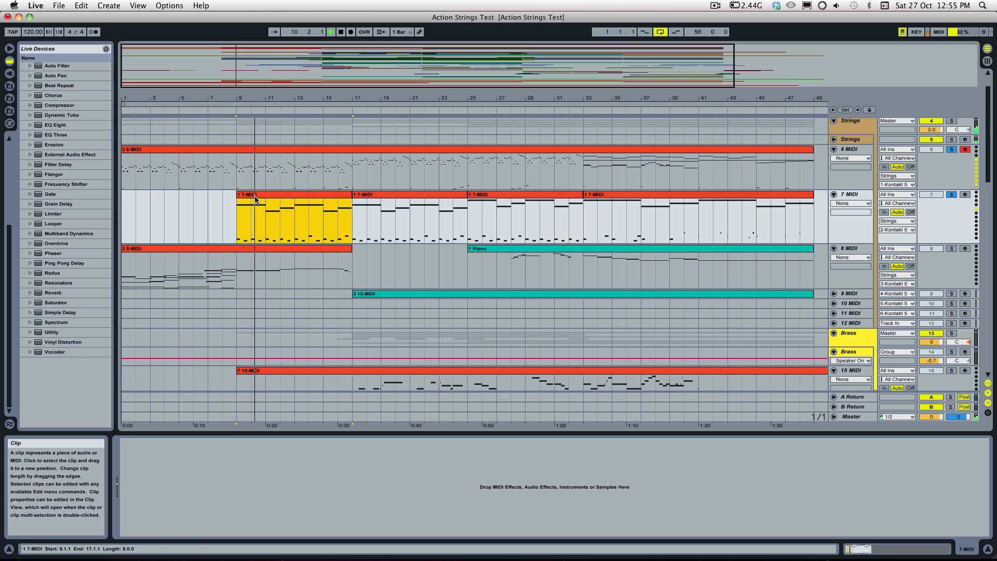
Step: Open Kontakt 5 from the Strings instrument track and view the first Action Strings instrument's Playback and Sound pages
{"action": "left_click", "coordinate": [861, 140]}
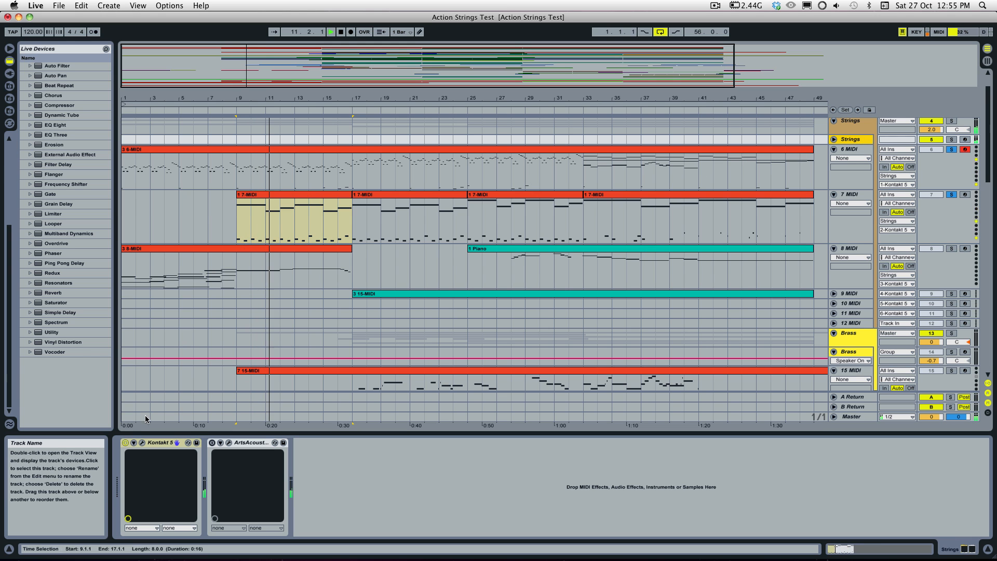
{"action": "left_click", "coordinate": [142, 442]}
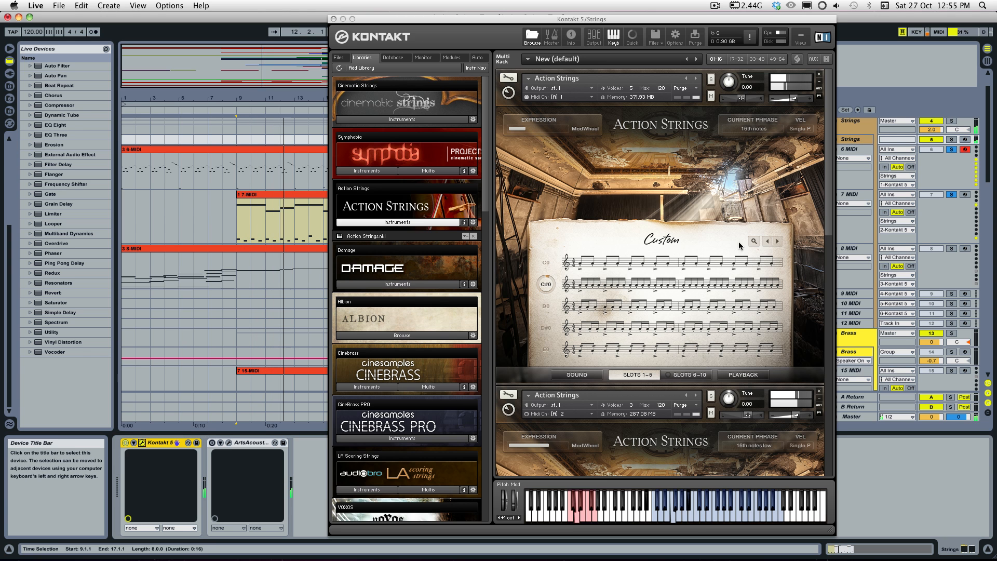
{"action": "left_click", "coordinate": [741, 374]}
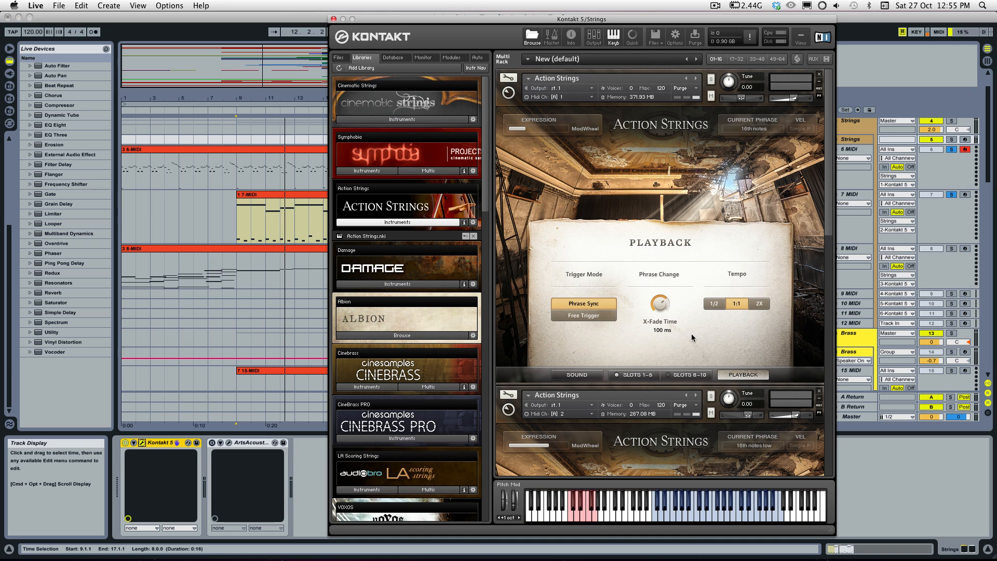
{"action": "left_click", "coordinate": [577, 375]}
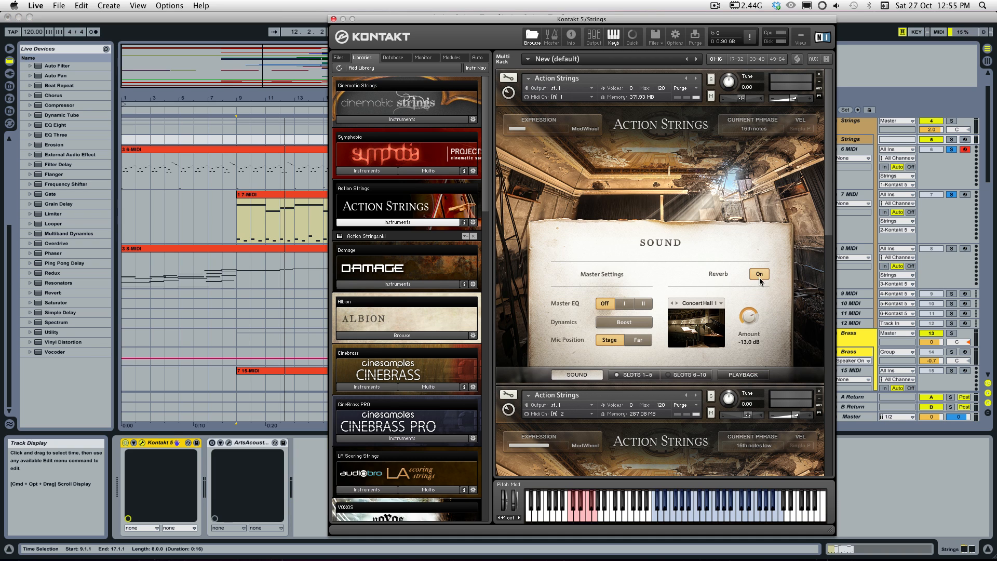
Step: Play from bar 9 and set the second Action Strings instrument's reverb amount to -20.4 dB
{"action": "key", "text": "space"}
{"action": "scroll", "coordinate": [667, 385], "scroll_direction": "down", "scroll_amount": 5}
{"action": "scroll", "coordinate": [667, 385], "scroll_direction": "down", "scroll_amount": 2}
{"action": "scroll", "coordinate": [667, 386], "scroll_direction": "down", "scroll_amount": 2}
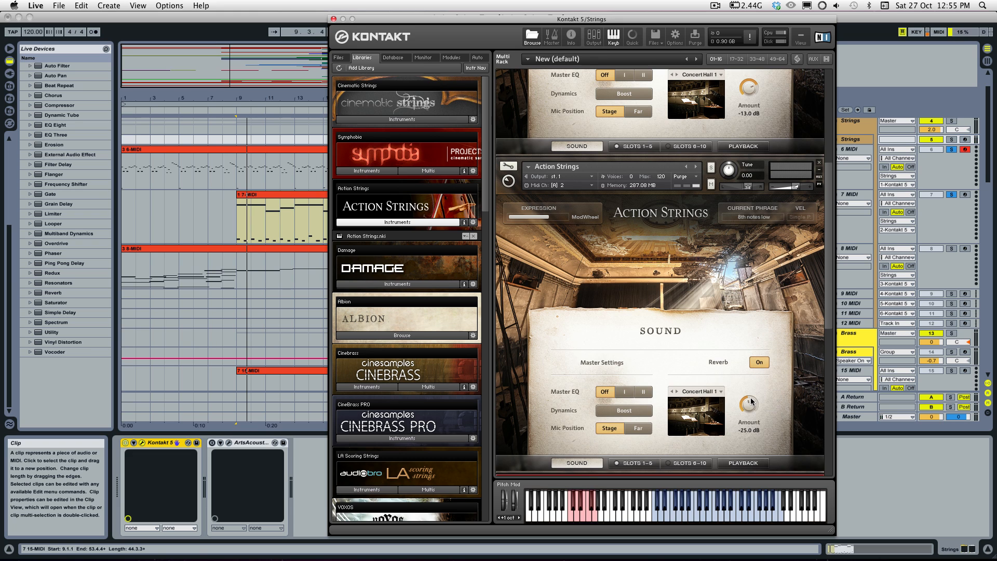
{"action": "left_click_drag", "start_coordinate": [751, 401], "coordinate": [750, 411]}
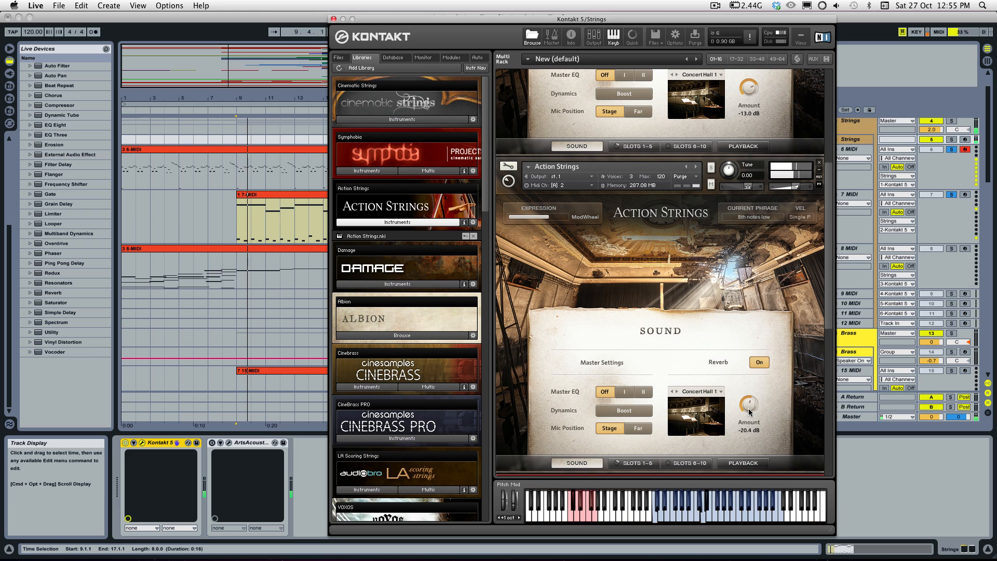
Step: Turn off the built-in reverb in both Action Strings instruments and re-enable the ArtsAcoustic reverb on the Strings track
{"action": "scroll", "coordinate": [764, 378], "scroll_direction": "up", "scroll_amount": 1}
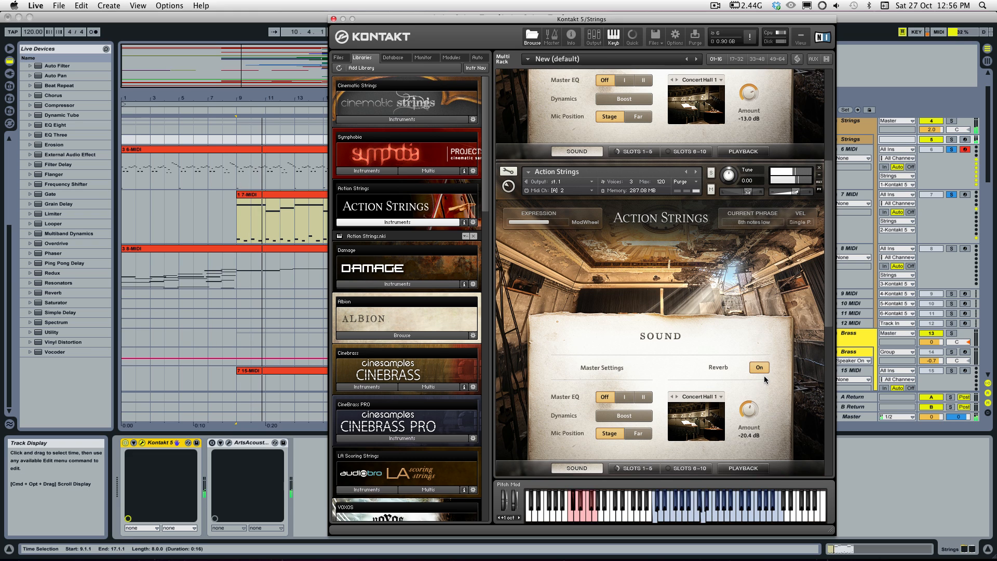
{"action": "scroll", "coordinate": [764, 376], "scroll_direction": "up", "scroll_amount": 4}
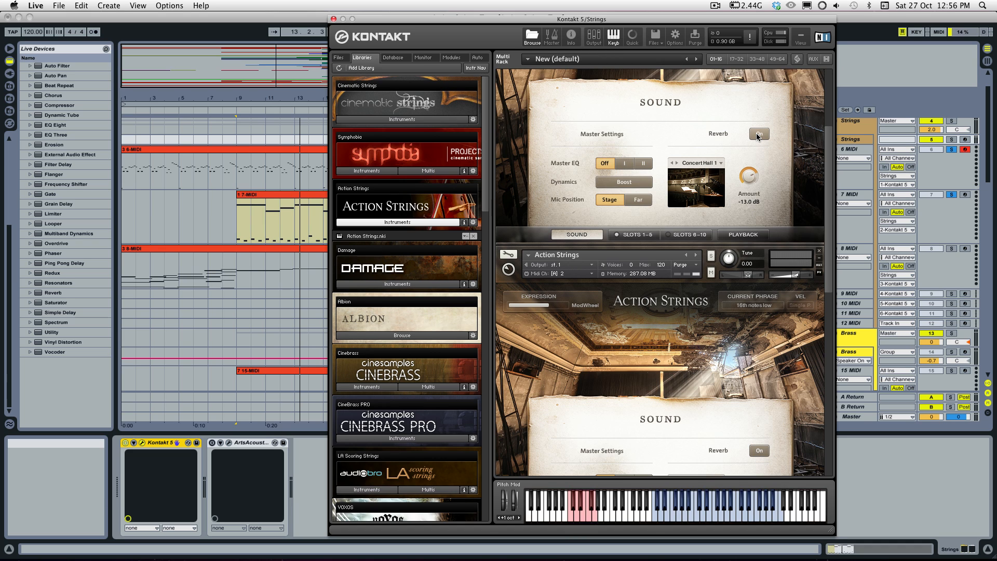
{"action": "left_click", "coordinate": [212, 443]}
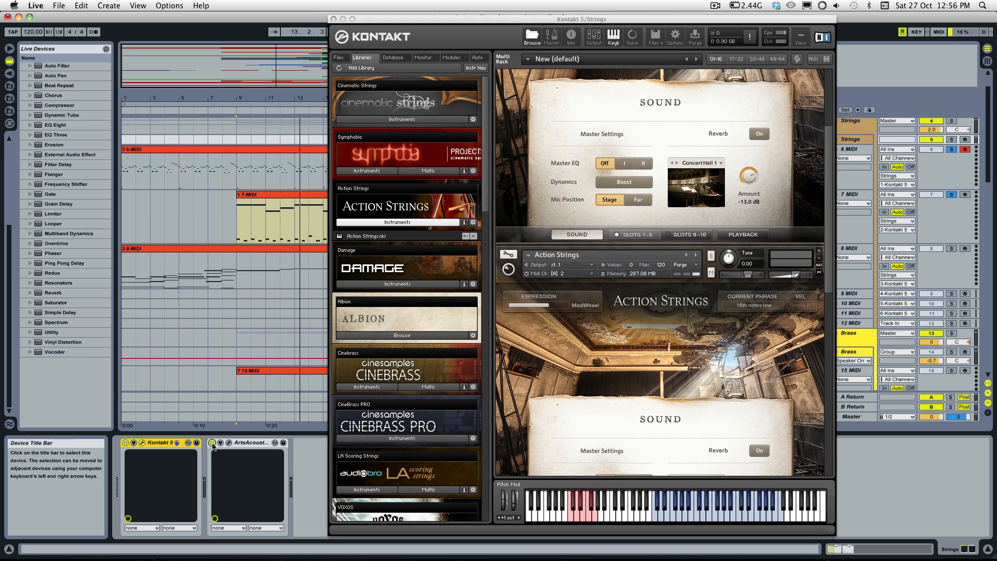
Step: Close the Kontakt window and briefly play the soloed 6 MIDI and 7 MIDI tracks from bar 9
{"action": "left_click", "coordinate": [235, 193]}
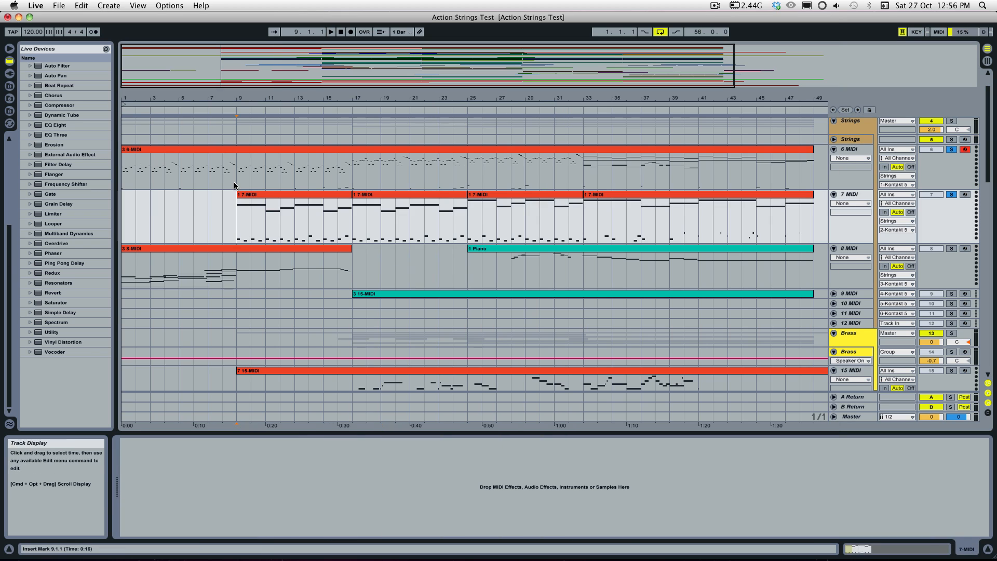
{"action": "left_click", "coordinate": [235, 184]}
{"action": "key", "text": "space"}
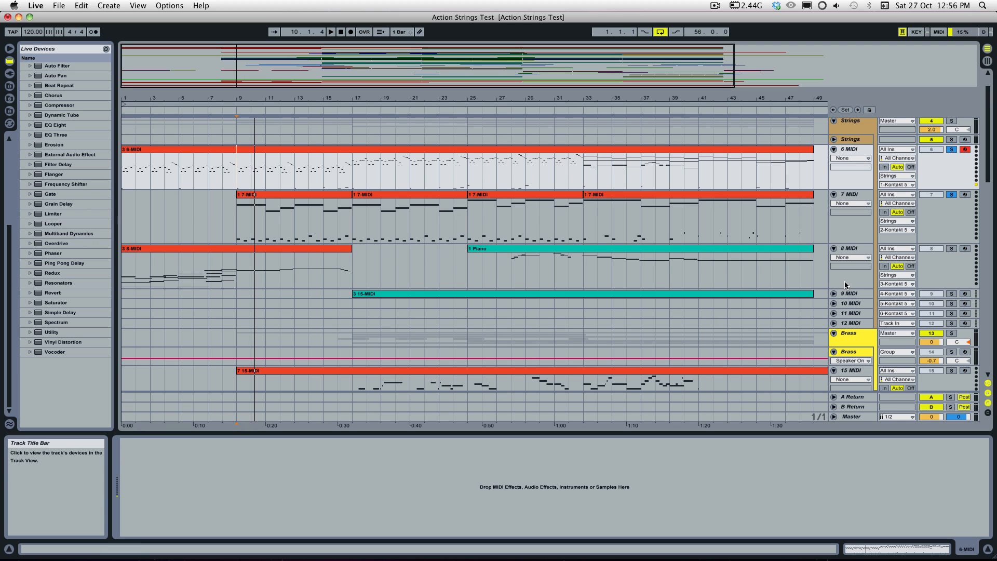
Step: Unfold the 9 MIDI track and place the insert marker at bar 17, then at bar 25 on 8 MIDI
{"action": "left_click", "coordinate": [834, 294]}
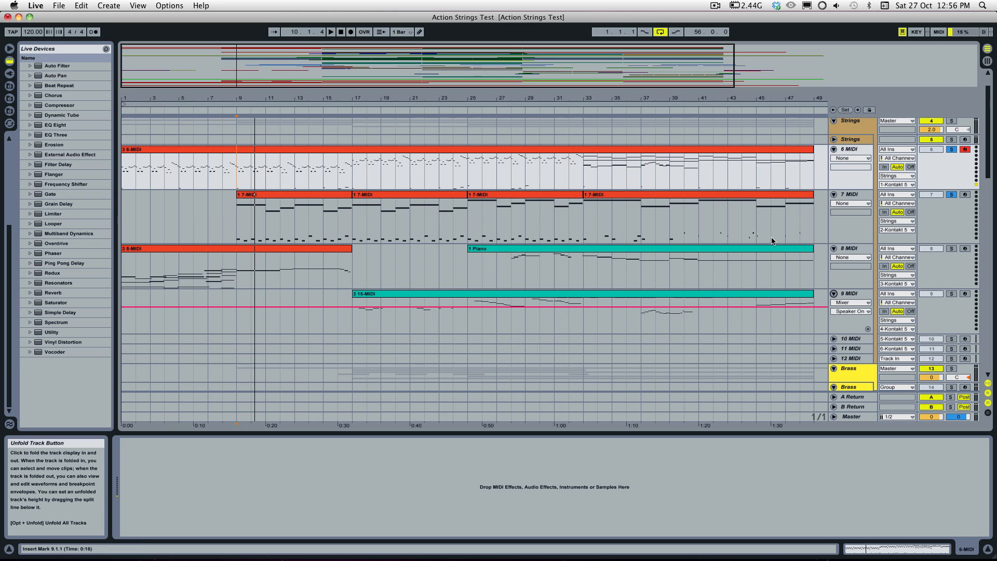
{"action": "left_click", "coordinate": [356, 318]}
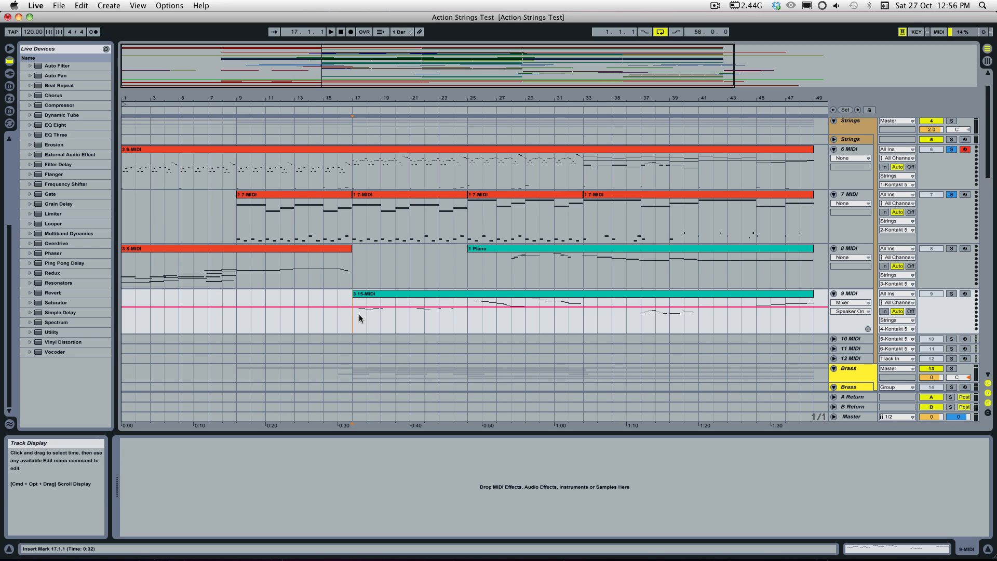
{"action": "left_click", "coordinate": [472, 283]}
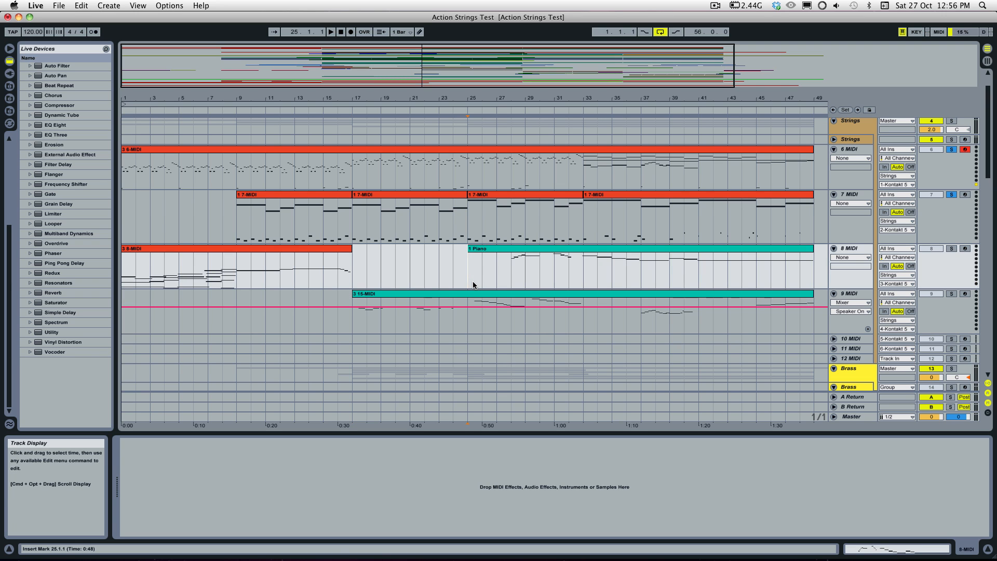
Step: Solo the Strings instrument track in place of 6 MIDI and 7 MIDI and play from bar 25
{"action": "left_click", "coordinate": [953, 149]}
{"action": "left_click", "coordinate": [952, 149]}
{"action": "left_click", "coordinate": [953, 194]}
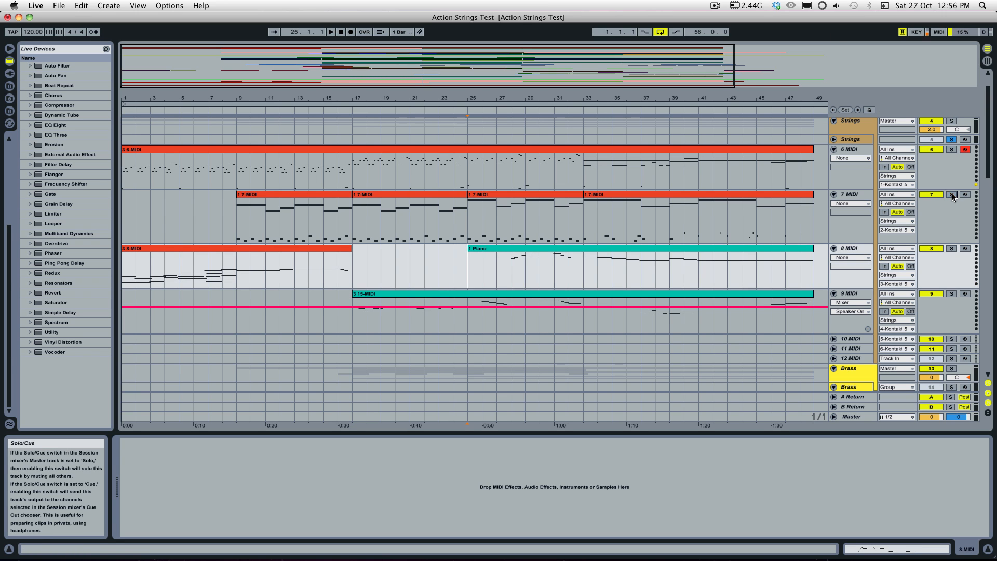
{"action": "key", "text": "space"}
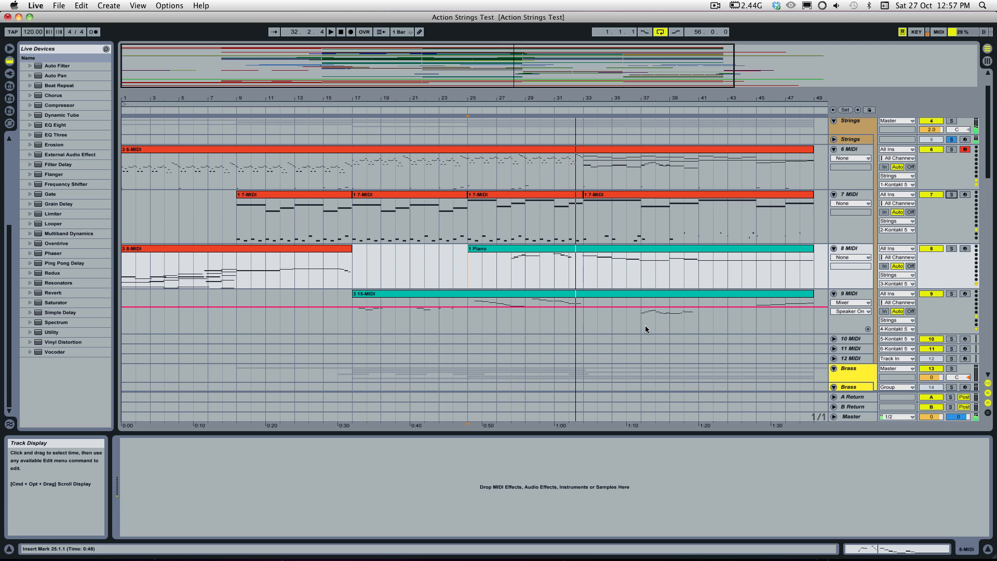
Step: Solo the Brass instrument track together with the Strings instrument track
{"action": "left_click", "coordinate": [952, 139]}
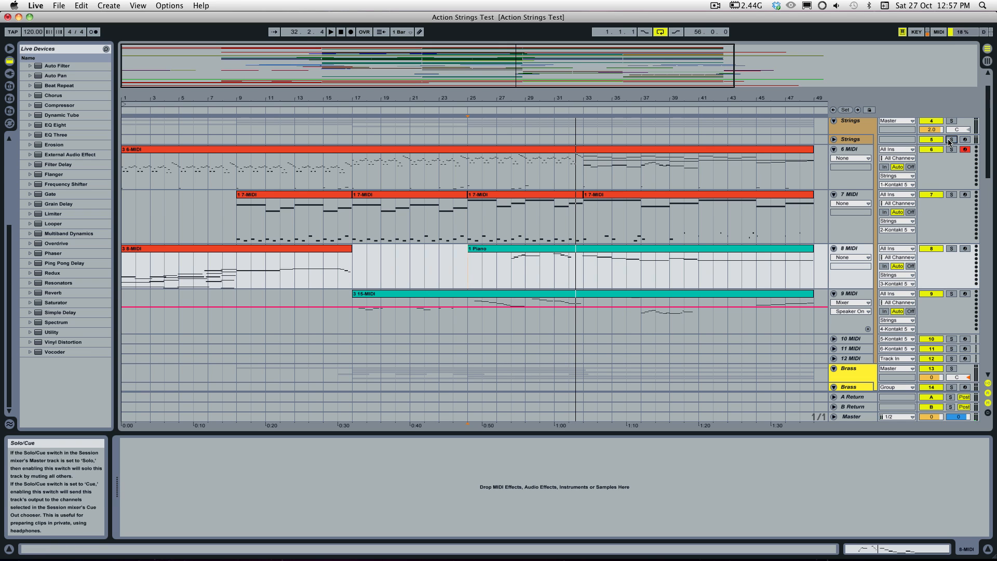
{"action": "scroll", "coordinate": [933, 207], "scroll_direction": "up", "scroll_amount": 1}
{"action": "scroll", "coordinate": [935, 213], "scroll_direction": "down", "scroll_amount": 5}
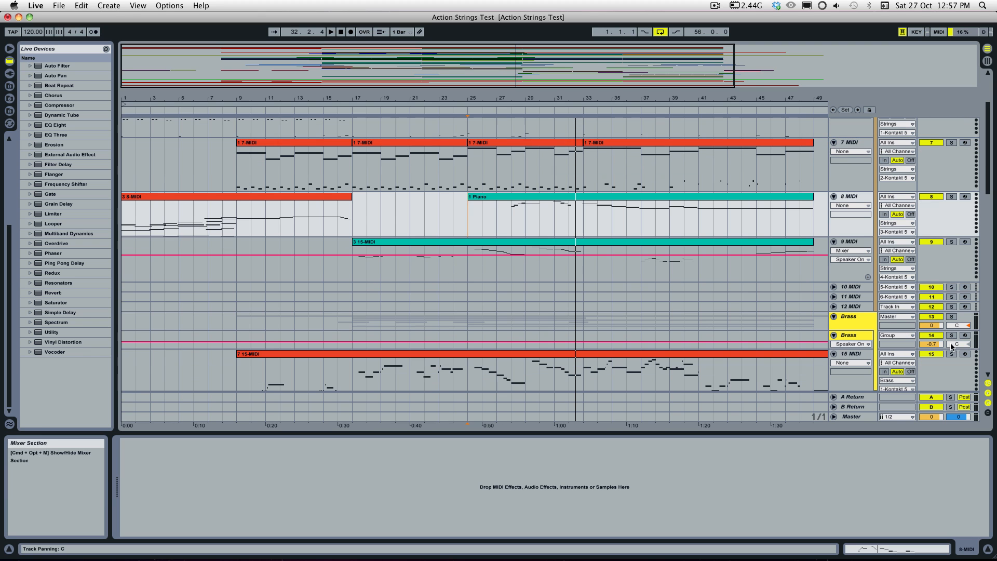
{"action": "left_click", "coordinate": [950, 330]}
{"action": "left_click", "coordinate": [951, 336]}
{"action": "scroll", "coordinate": [930, 218], "scroll_direction": "up", "scroll_amount": 4}
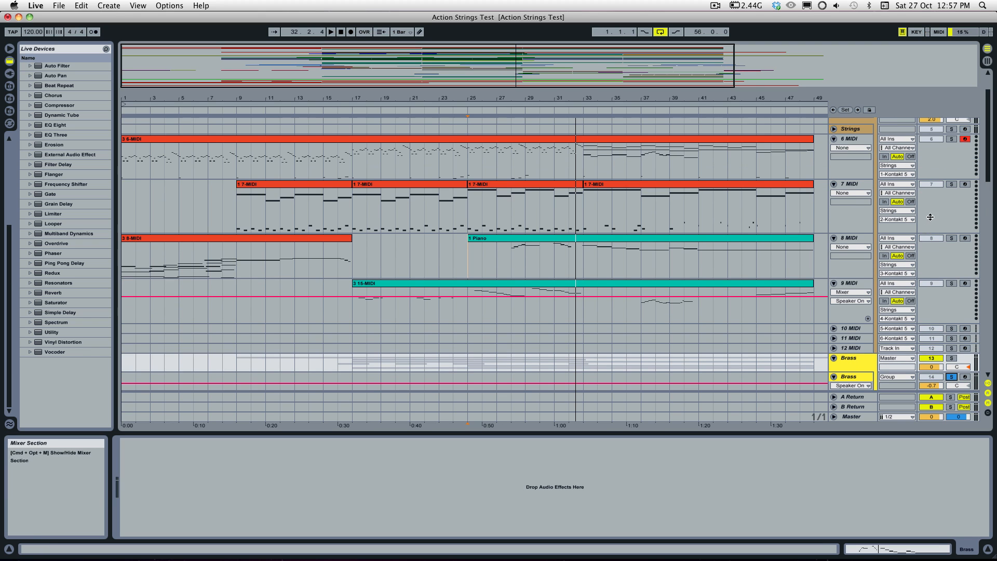
{"action": "left_click", "coordinate": [952, 129]}
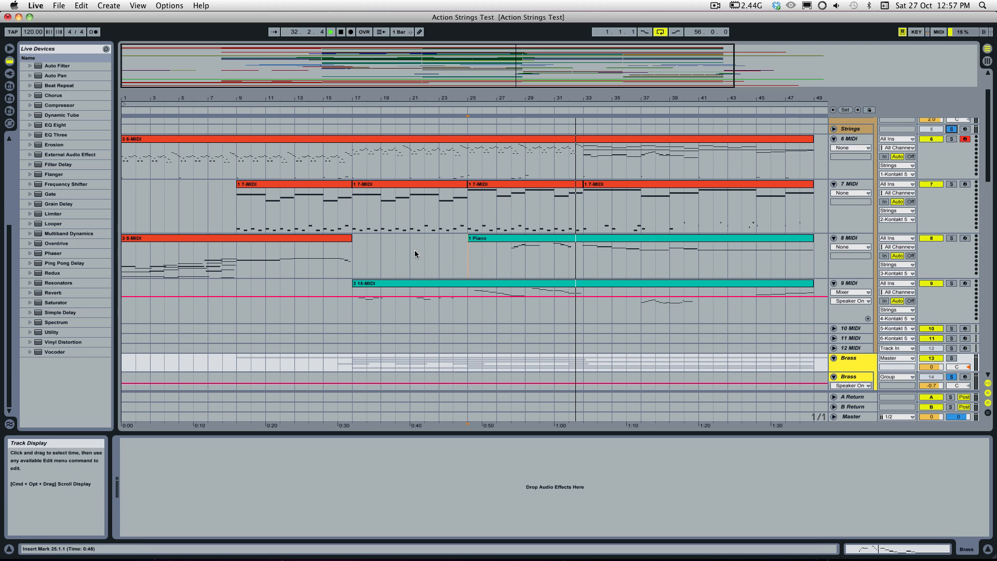
Step: Play the soloed strings and brass from bar 25 while looking over the brass MIDI tracks
{"action": "key", "text": "space"}
{"action": "scroll", "coordinate": [456, 288], "scroll_direction": "down", "scroll_amount": 4}
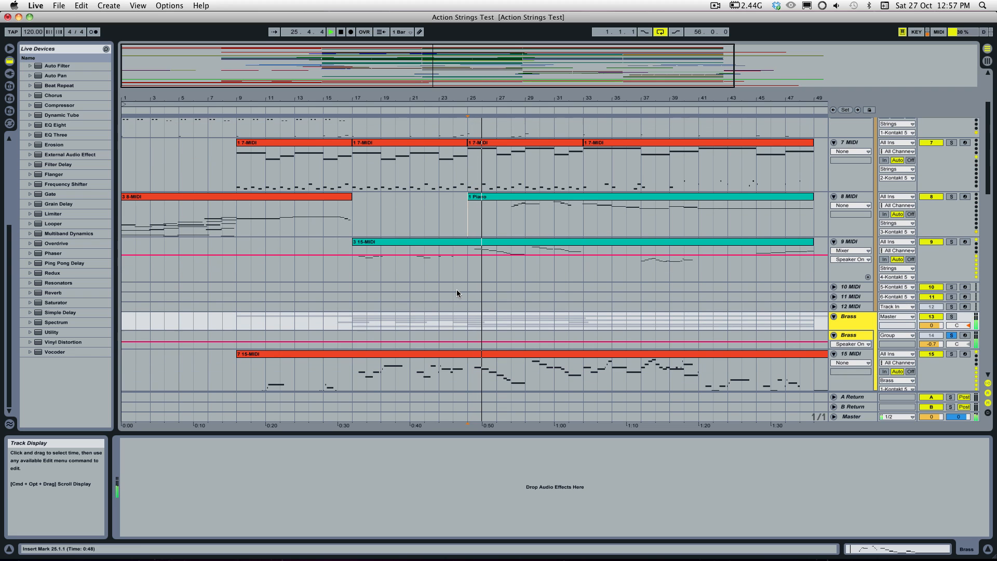
{"action": "scroll", "coordinate": [457, 289], "scroll_direction": "down", "scroll_amount": 9}
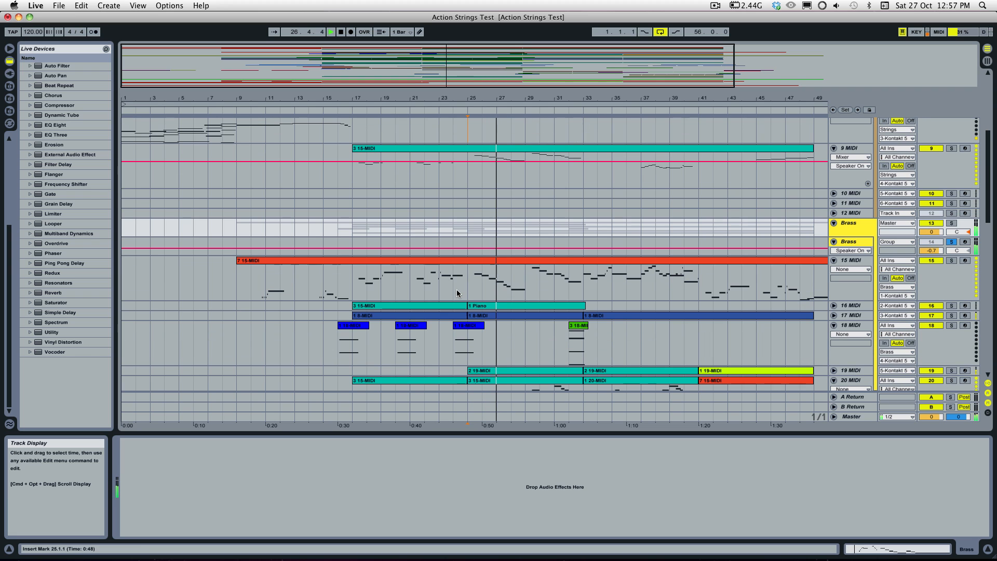
{"action": "scroll", "coordinate": [456, 288], "scroll_direction": "up", "scroll_amount": 3}
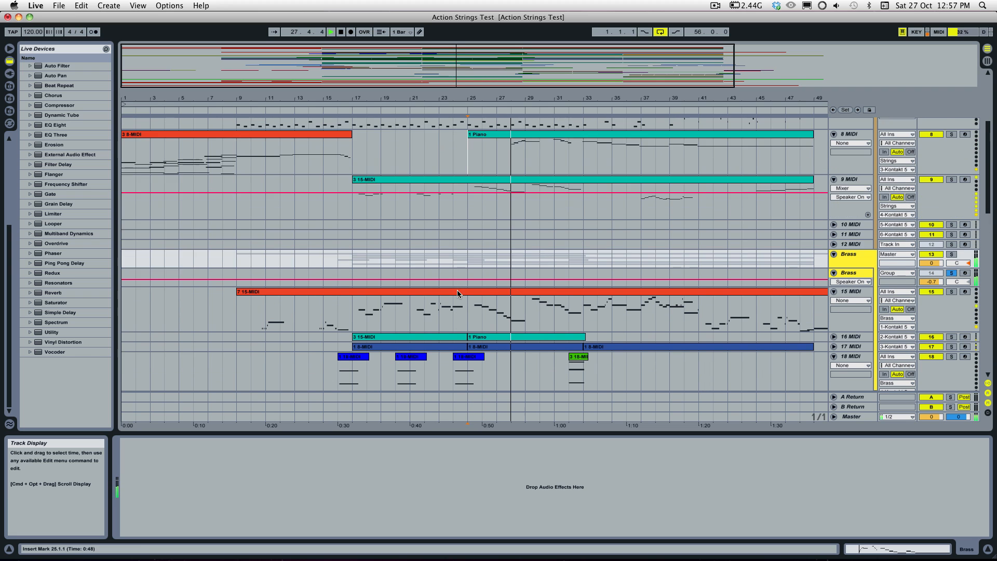
{"action": "scroll", "coordinate": [457, 292], "scroll_direction": "up", "scroll_amount": 14}
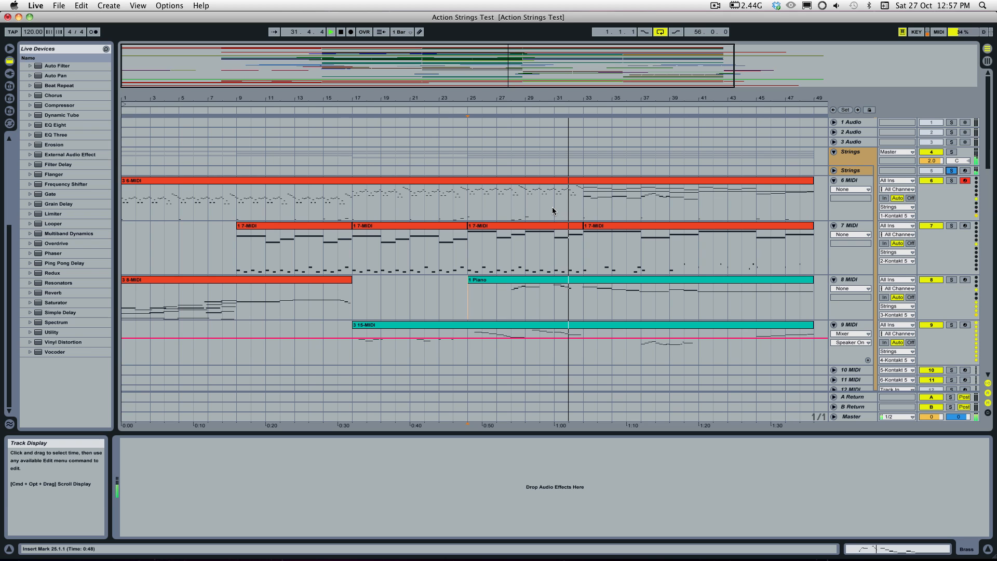
Step: Briefly play from bar 33 on the 6 MIDI track and add the 22 Audio track with the Temp Perc clip to the solo
{"action": "left_click", "coordinate": [583, 208]}
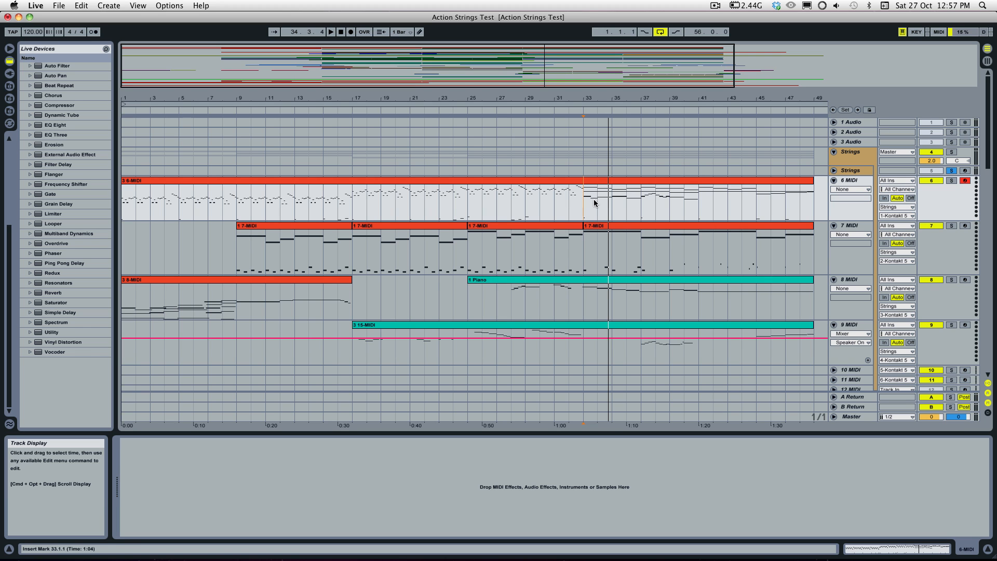
{"action": "key", "text": "space"}
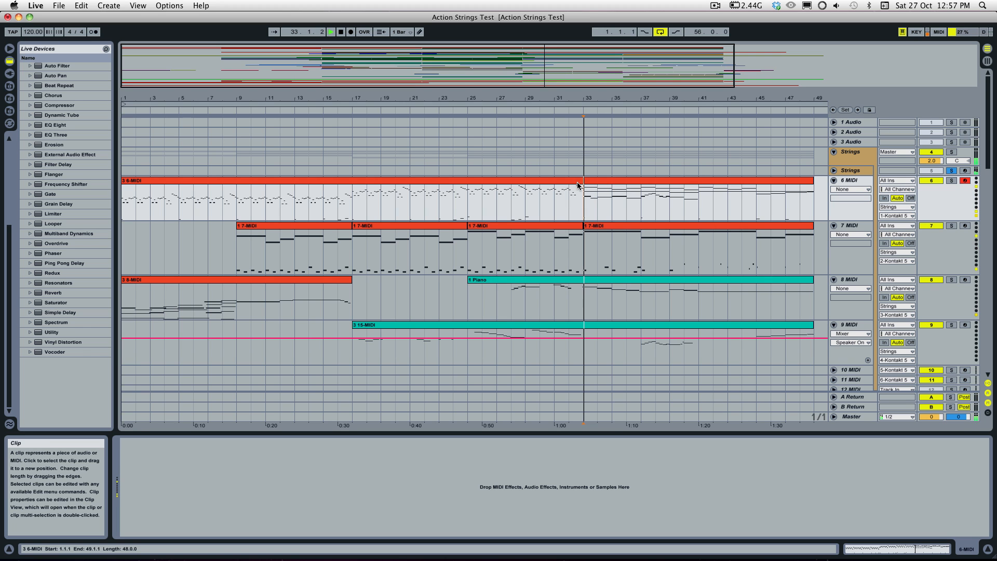
{"action": "scroll", "coordinate": [592, 197], "scroll_direction": "down", "scroll_amount": 3}
{"action": "scroll", "coordinate": [599, 201], "scroll_direction": "down", "scroll_amount": 15}
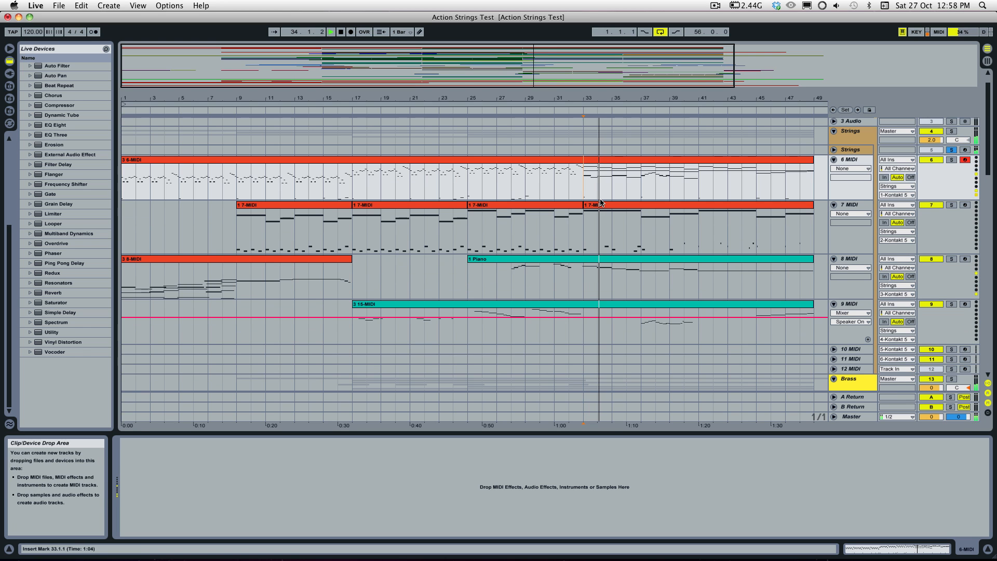
{"action": "scroll", "coordinate": [861, 202], "scroll_direction": "up", "scroll_amount": 12}
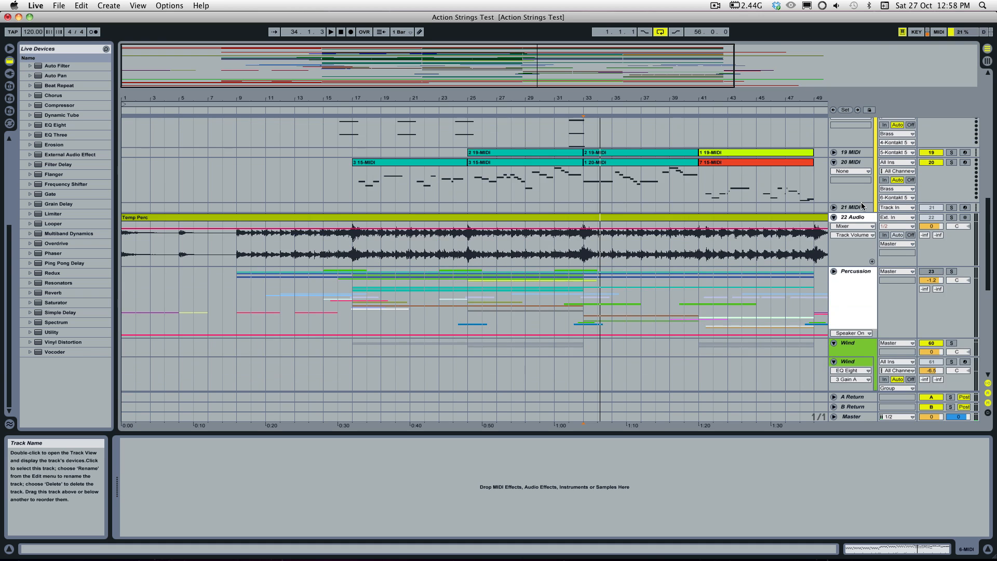
{"action": "left_click", "coordinate": [952, 258]}
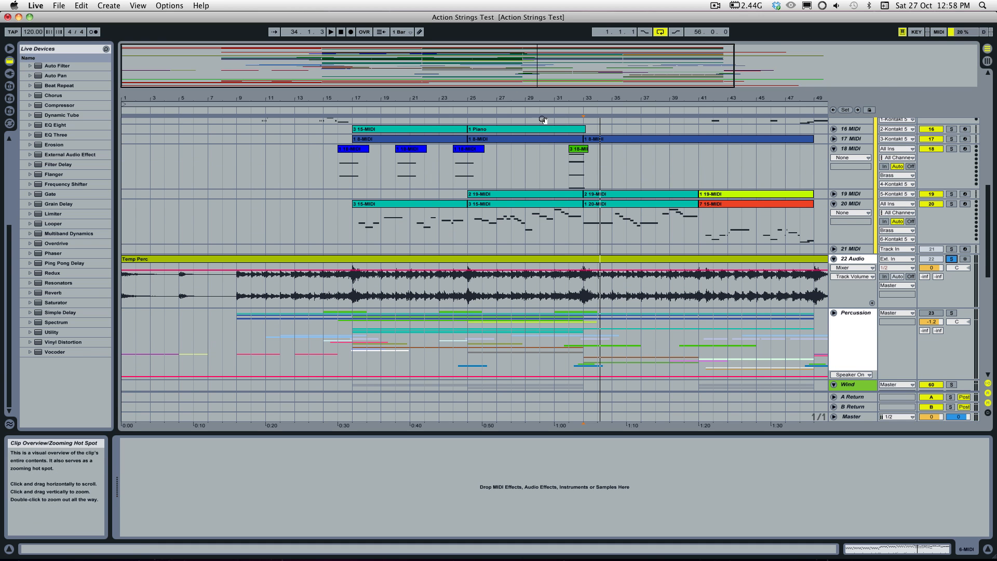
Step: Play the soloed strings, brass and Temp Perc audio together from bar 33 while looking over the Strings tracks
{"action": "scroll", "coordinate": [603, 195], "scroll_direction": "up", "scroll_amount": 10}
{"action": "key", "text": "space"}
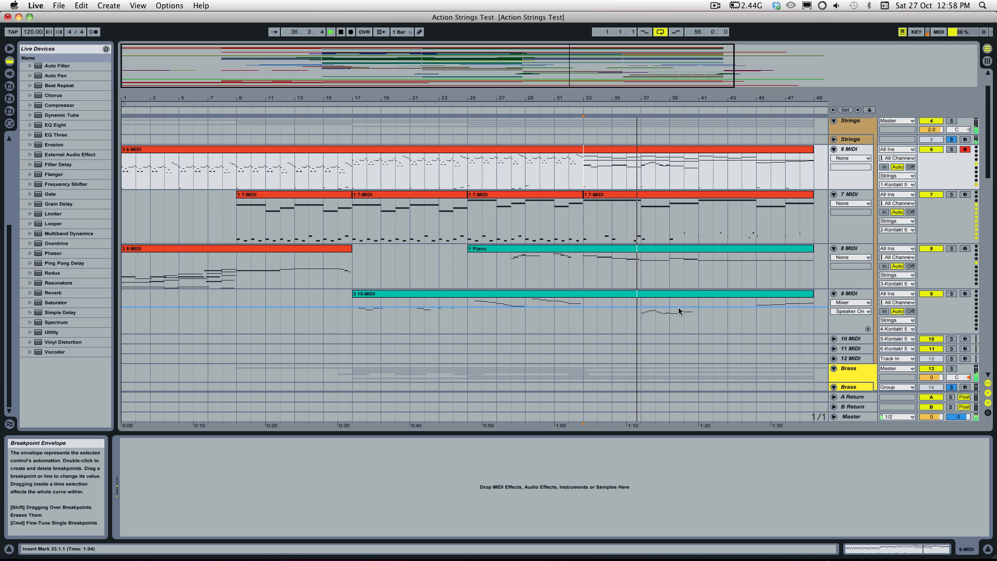
{"action": "scroll", "coordinate": [679, 311], "scroll_direction": "down", "scroll_amount": 1}
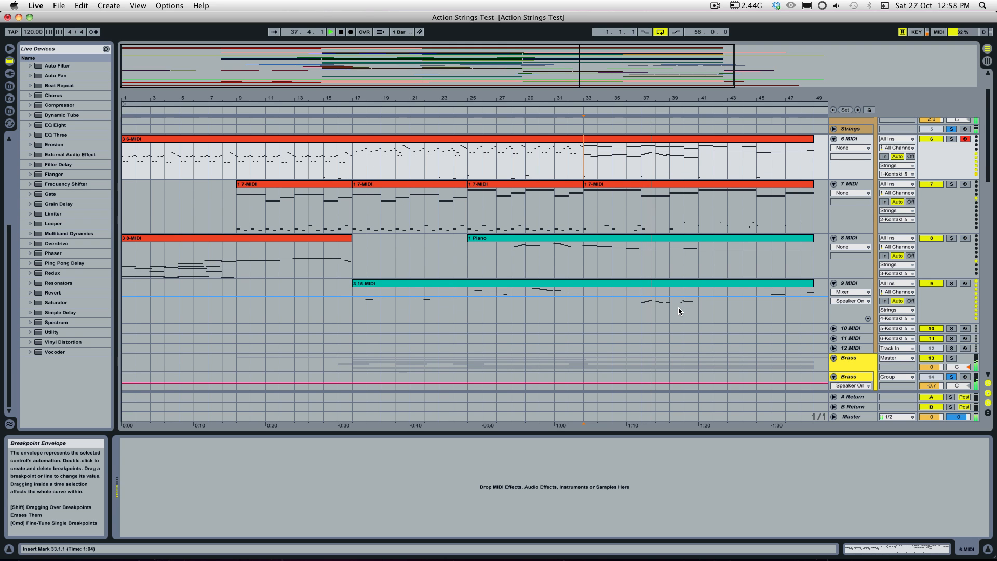
{"action": "scroll", "coordinate": [728, 310], "scroll_direction": "up", "scroll_amount": 3}
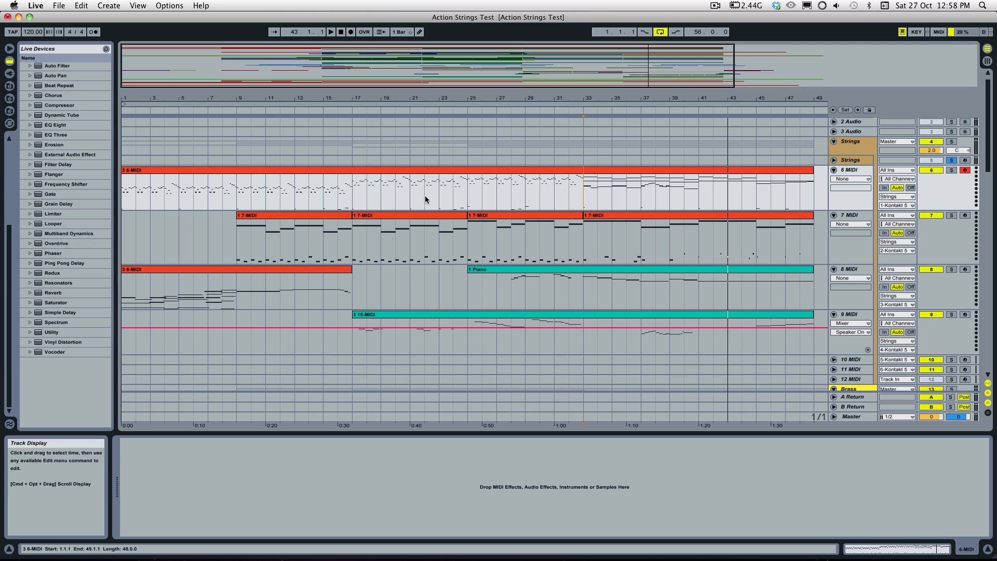
Step: Set the playback start to bar 9 on the 7 MIDI track and turn off solo on the Strings, Brass and 22 Audio tracks
{"action": "left_click", "coordinate": [236, 235]}
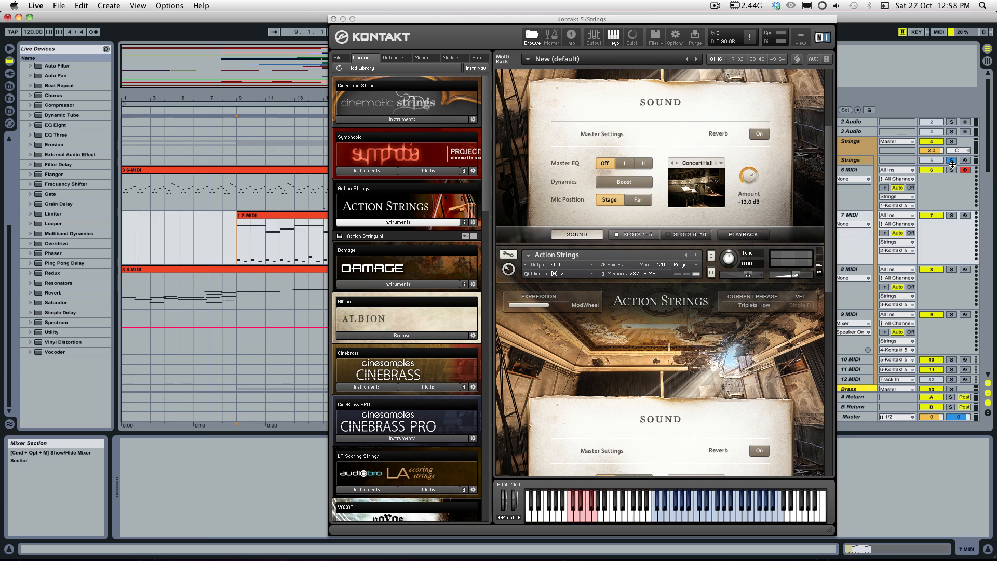
{"action": "left_click", "coordinate": [952, 161]}
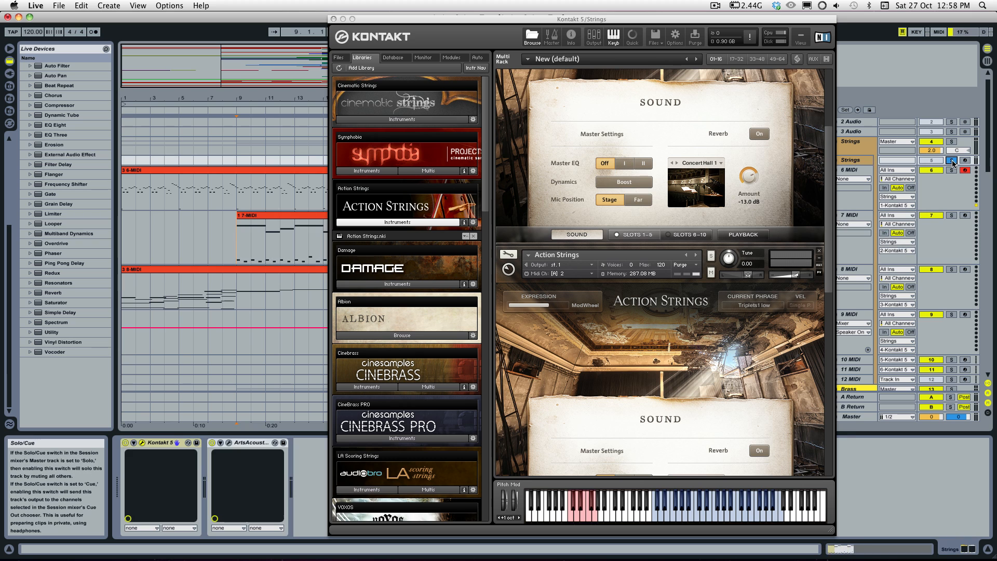
{"action": "left_click", "coordinate": [334, 19]}
{"action": "scroll", "coordinate": [341, 216], "scroll_direction": "down", "scroll_amount": 10}
{"action": "scroll", "coordinate": [341, 216], "scroll_direction": "up", "scroll_amount": 2}
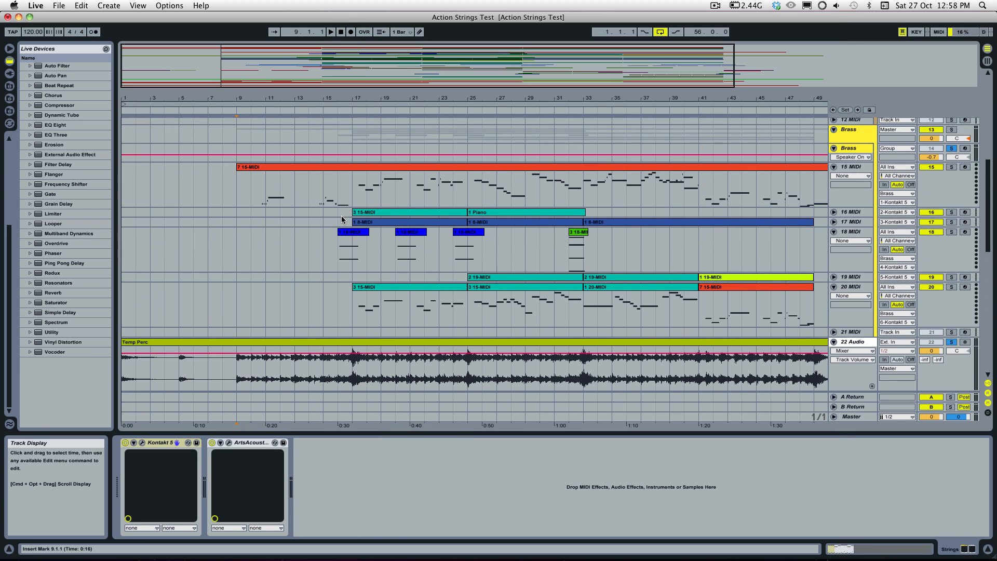
{"action": "scroll", "coordinate": [342, 217], "scroll_direction": "down", "scroll_amount": 2}
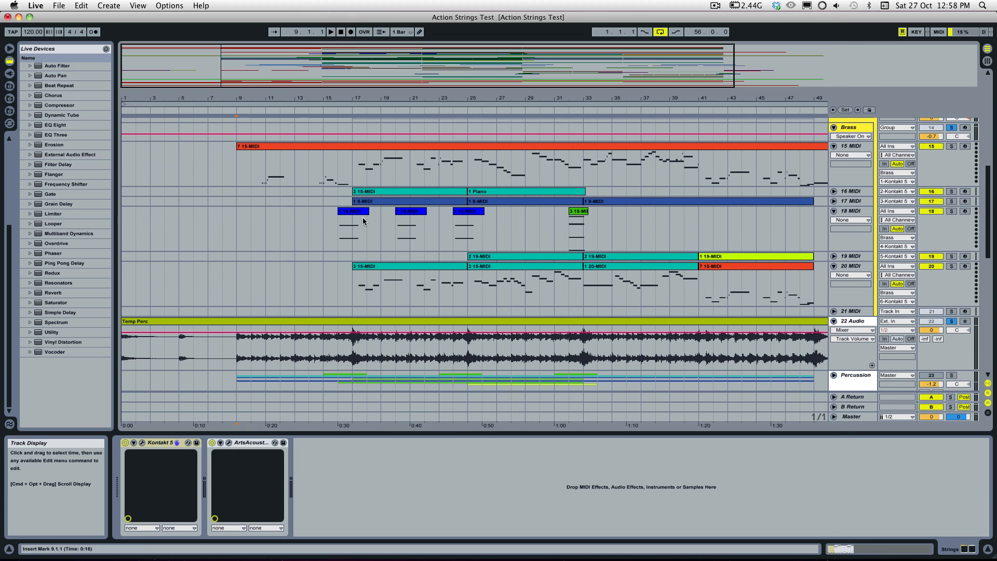
{"action": "left_click", "coordinate": [955, 324]}
Step: Solo the 79 MIDI track in the EXTRAS group and select its 3 6-MIDI clip
{"action": "scroll", "coordinate": [792, 323], "scroll_direction": "down", "scroll_amount": 15}
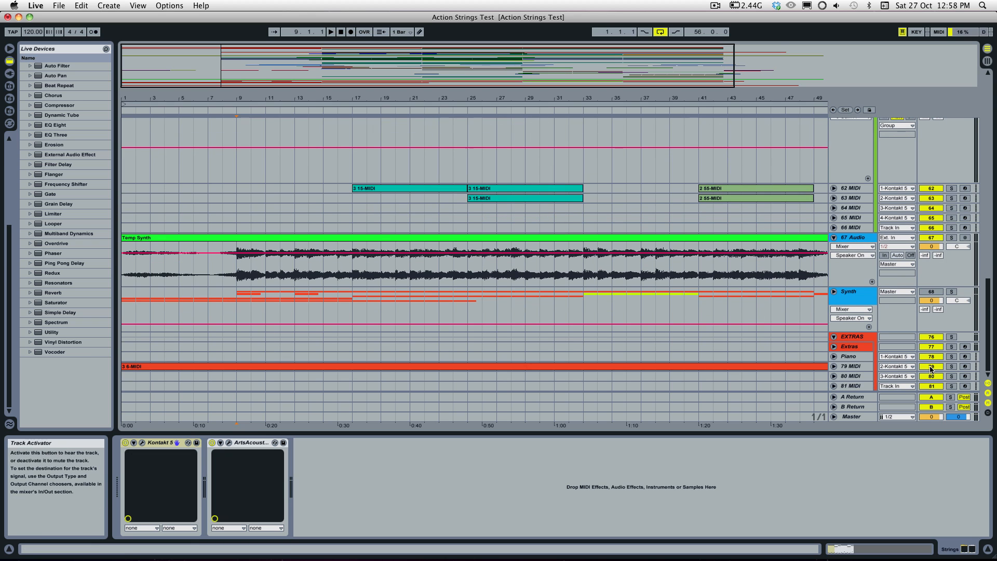
{"action": "left_click", "coordinate": [952, 366]}
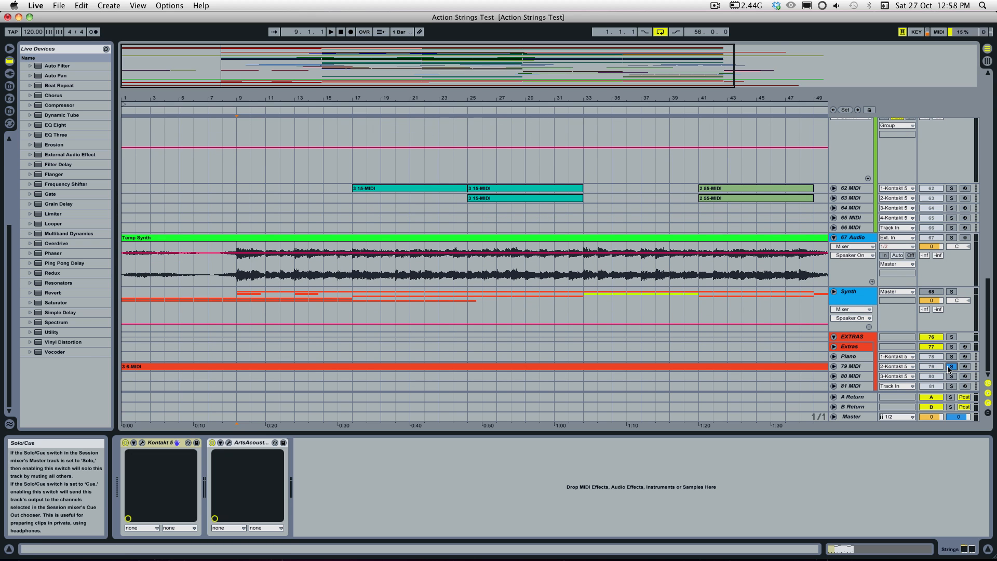
{"action": "left_click", "coordinate": [849, 346]}
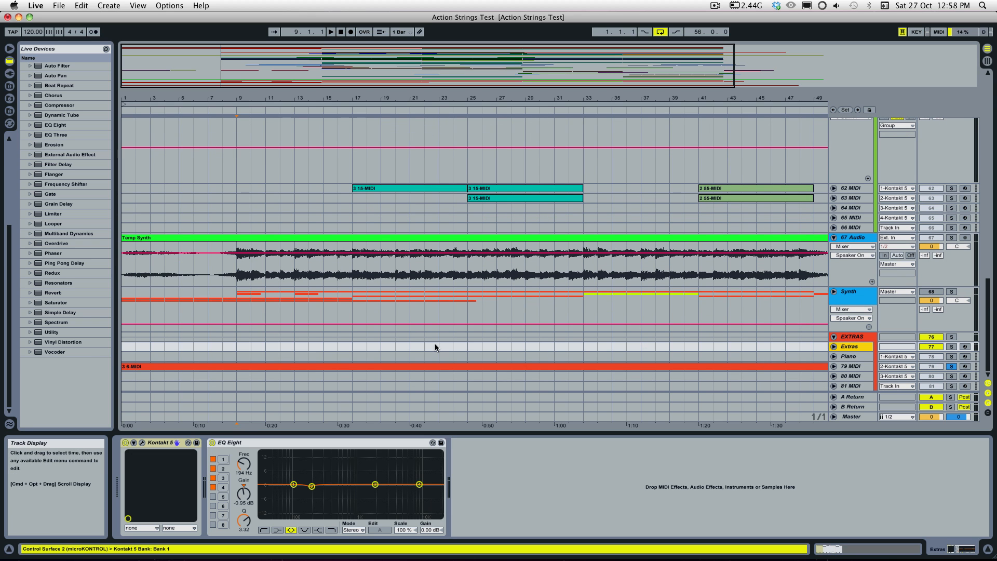
{"action": "left_click", "coordinate": [385, 368]}
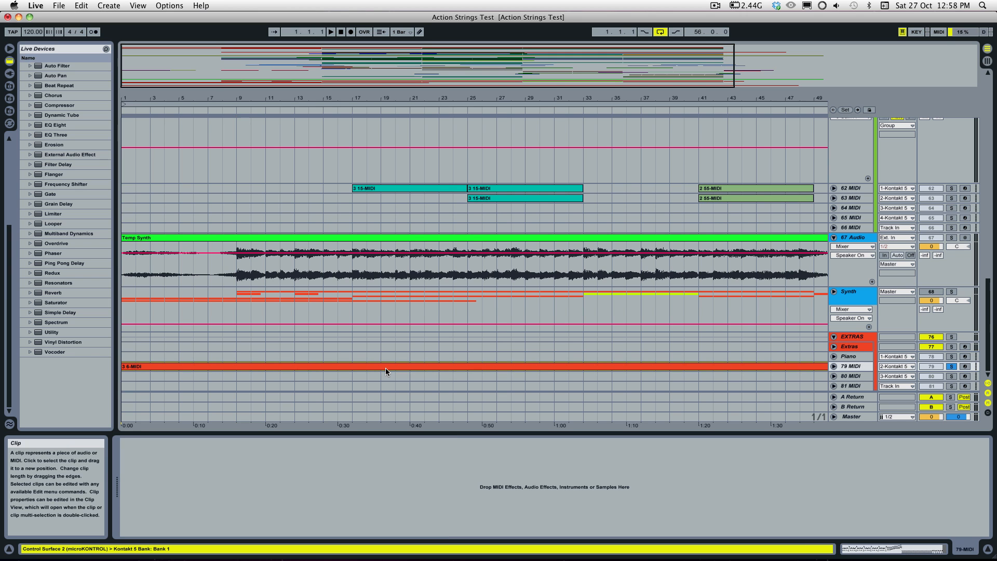
Step: Play the soloed 79 MIDI track from bar 1 and unfold it to show its notes
{"action": "scroll", "coordinate": [385, 368], "scroll_direction": "up", "scroll_amount": 5}
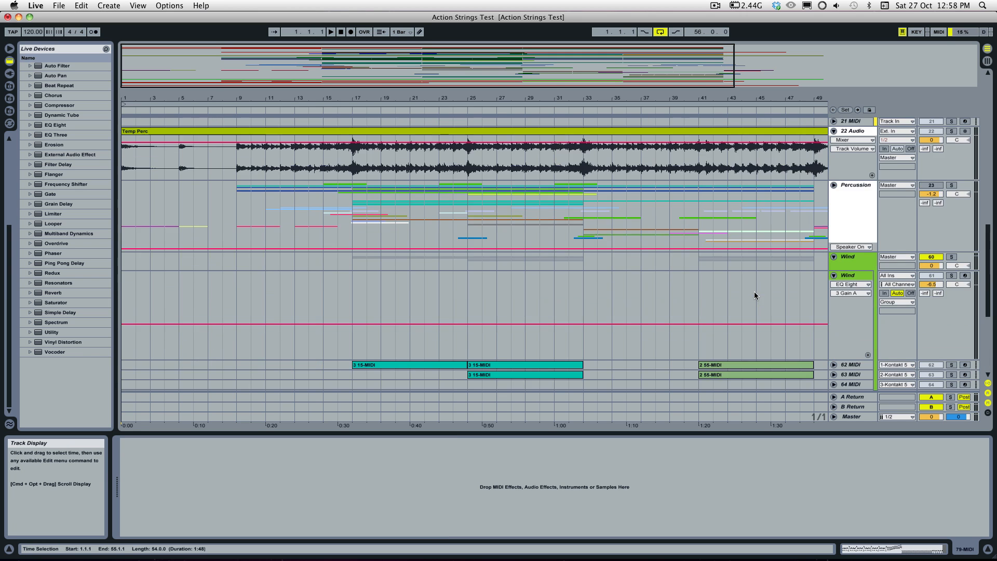
{"action": "scroll", "coordinate": [754, 292], "scroll_direction": "up", "scroll_amount": 10}
{"action": "scroll", "coordinate": [663, 284], "scroll_direction": "down", "scroll_amount": 5}
{"action": "key", "text": "space"}
{"action": "scroll", "coordinate": [661, 284], "scroll_direction": "down", "scroll_amount": 5}
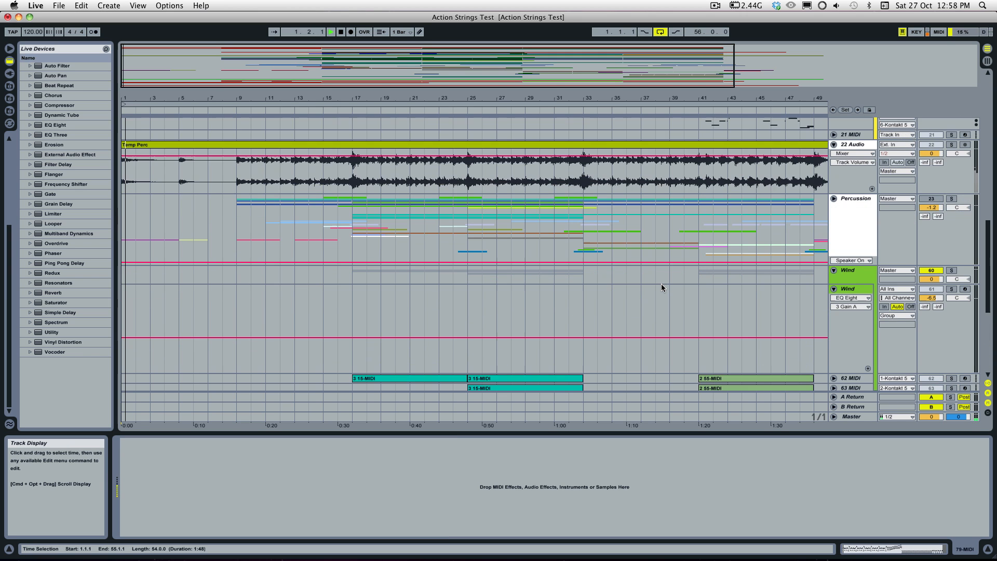
{"action": "scroll", "coordinate": [662, 284], "scroll_direction": "down", "scroll_amount": 5}
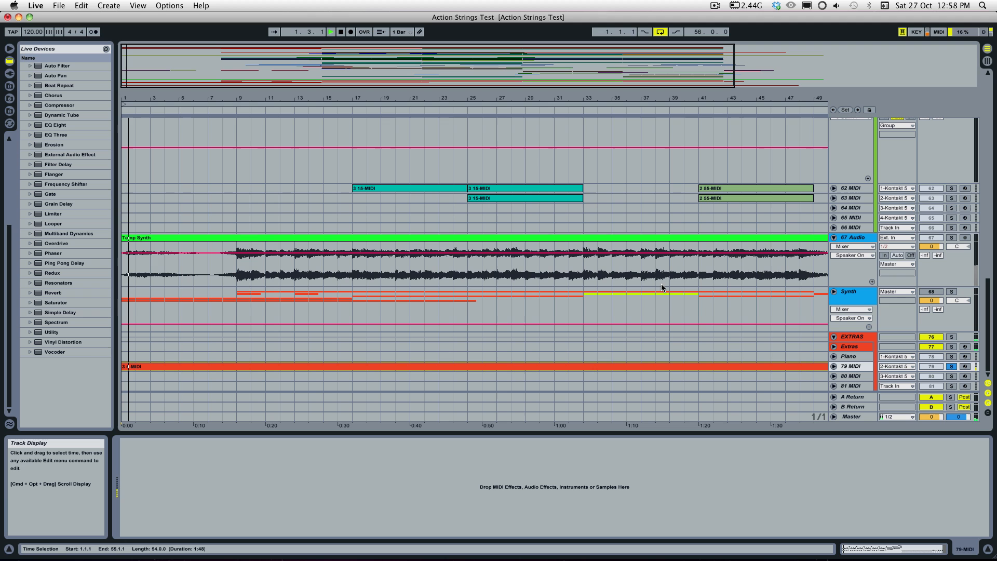
{"action": "left_click", "coordinate": [834, 366]}
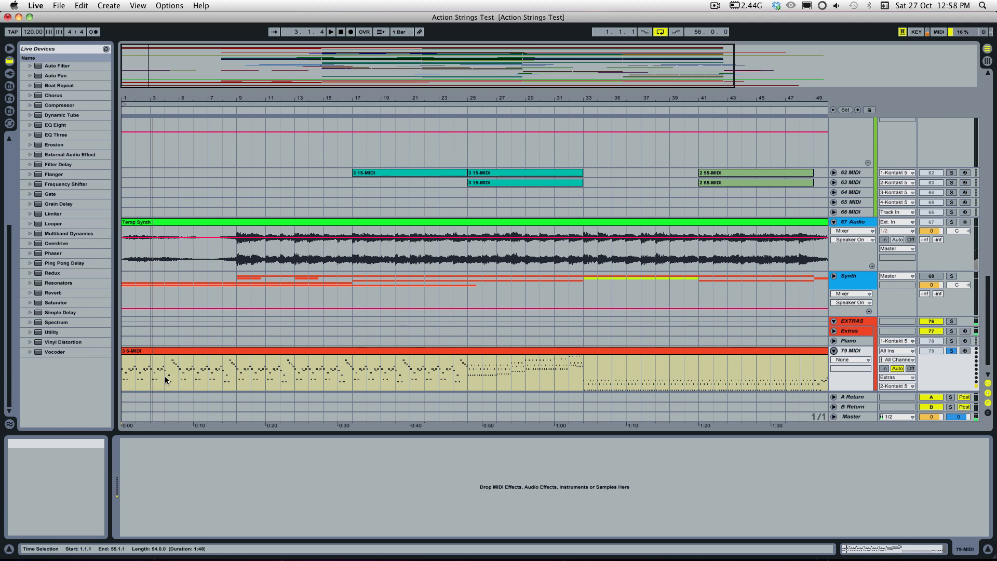
Step: Open the 79 MIDI clip in the note editor, zoom in on the opening bars and play its pattern
{"action": "double_click", "coordinate": [171, 352]}
{"action": "left_click", "coordinate": [194, 442]}
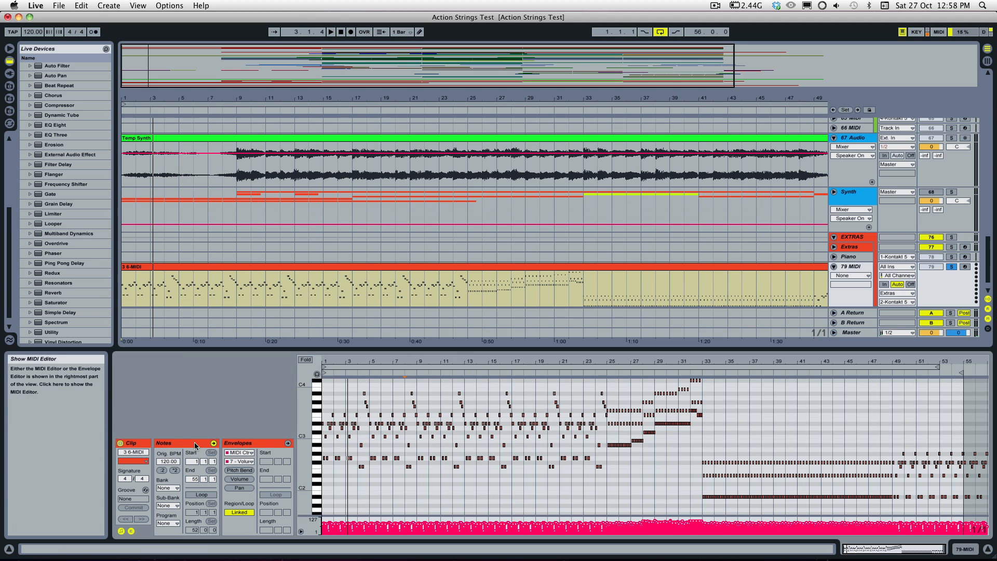
{"action": "mouse_move", "coordinate": [854, 548]}
{"action": "left_mouse_down"}
{"action": "mouse_move", "coordinate": [855, 560]}
{"action": "mouse_move", "coordinate": [849, 541]}
{"action": "left_mouse_up"}
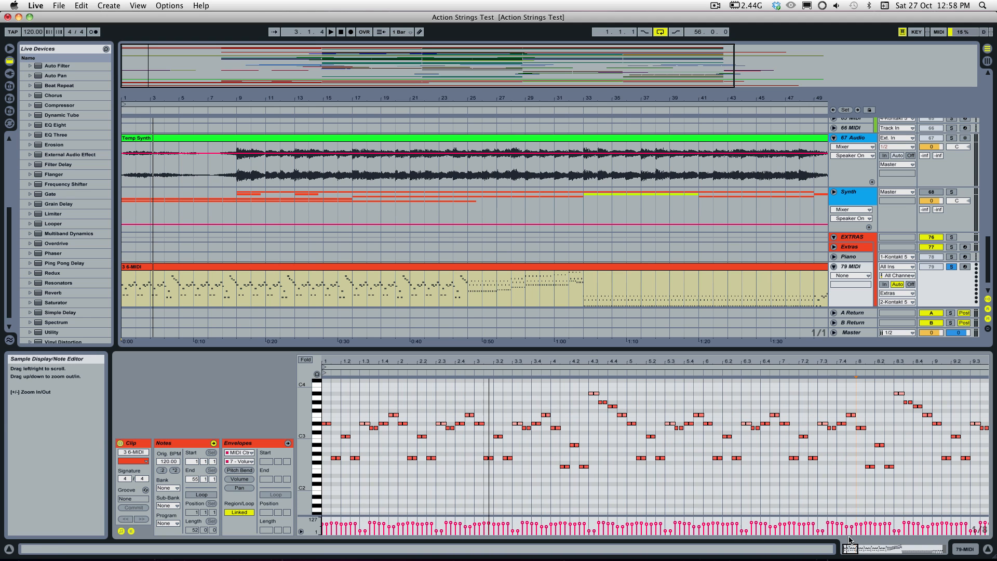
{"action": "key", "text": "space"}
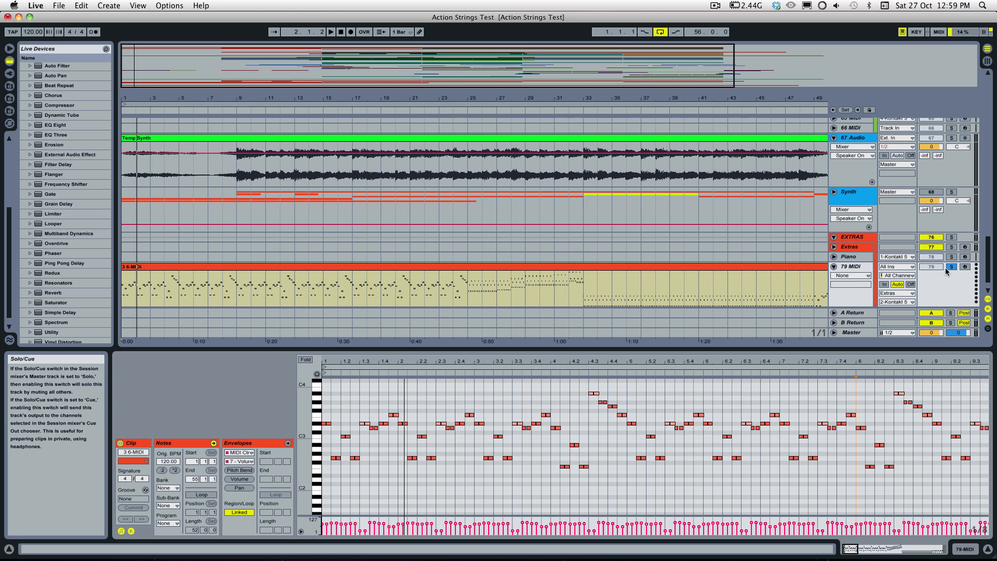
Step: Replay the soloed 79 MIDI pattern from bar 1, widen the note view to about 22 bars and jump playback to bar 13
{"action": "scroll", "coordinate": [946, 267], "scroll_direction": "up", "scroll_amount": 15}
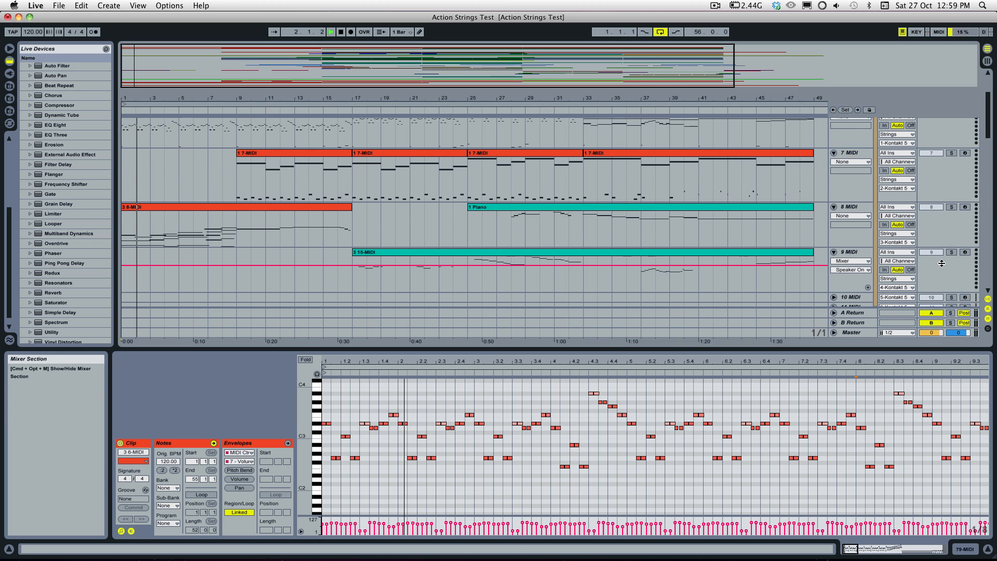
{"action": "key", "text": "space"}
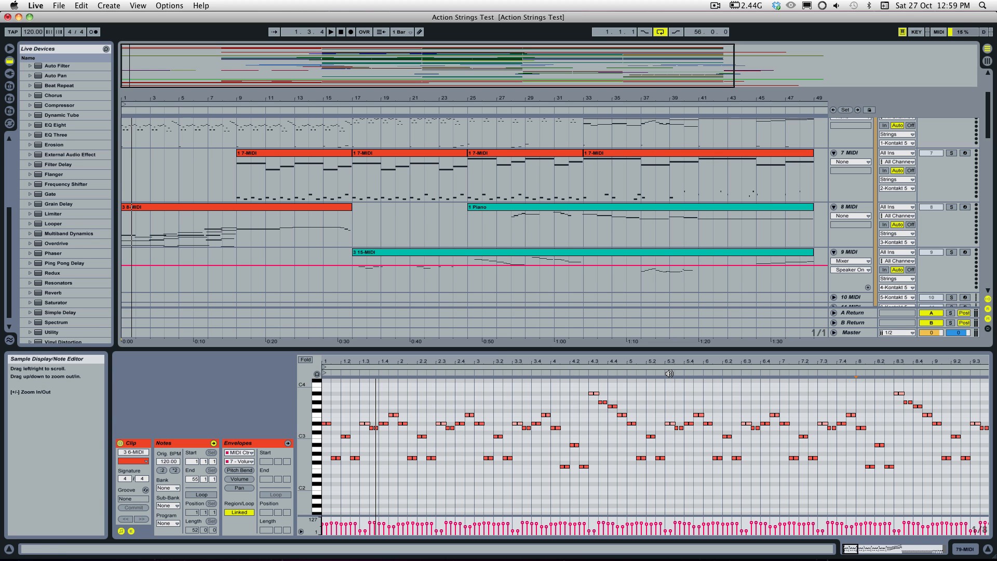
{"action": "left_click_drag", "start_coordinate": [862, 549], "coordinate": [685, 300]}
{"action": "left_click", "coordinate": [688, 372]}
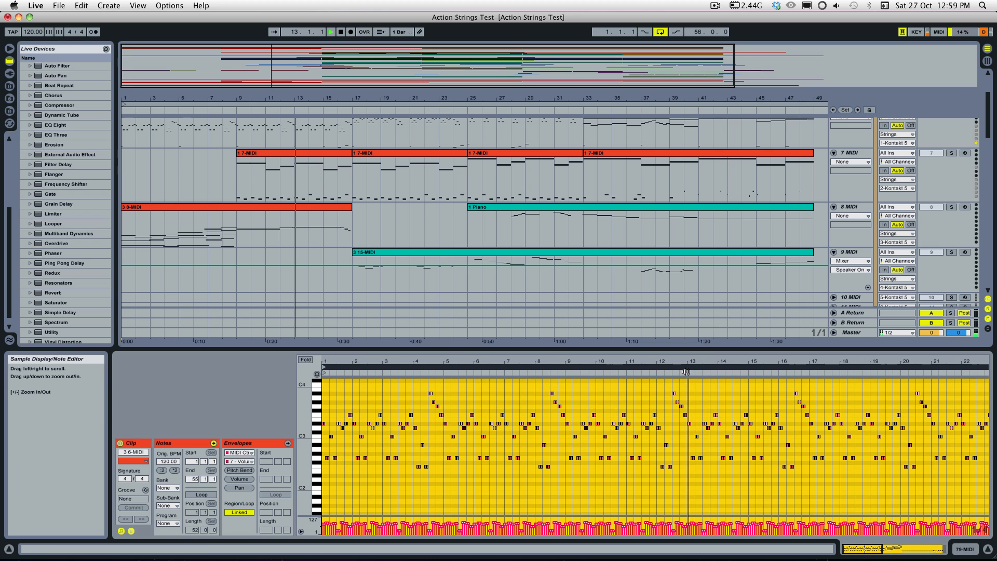
{"action": "key", "text": "space"}
Step: Solo the 6 MIDI strings track together with 79 MIDI, play from bar 1 and jump playback to about bar 9
{"action": "scroll", "coordinate": [618, 280], "scroll_direction": "up", "scroll_amount": 2}
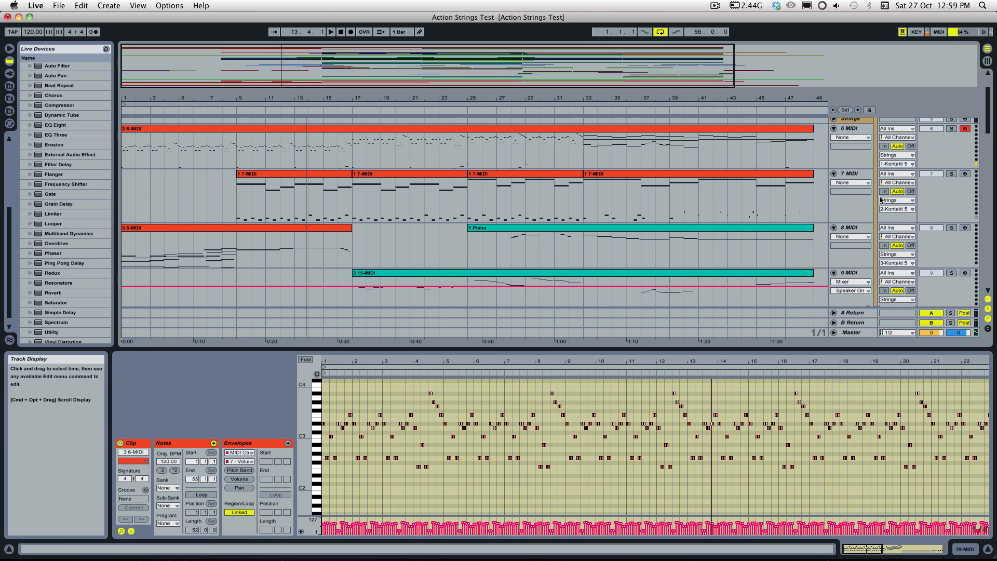
{"action": "left_click", "coordinate": [952, 128]}
{"action": "key", "text": "space"}
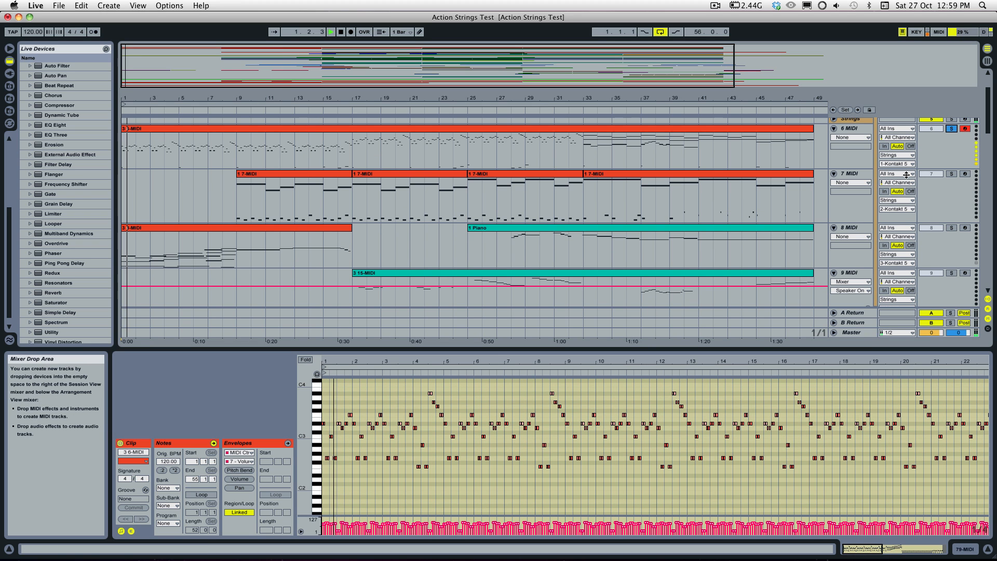
{"action": "left_click", "coordinate": [584, 372]}
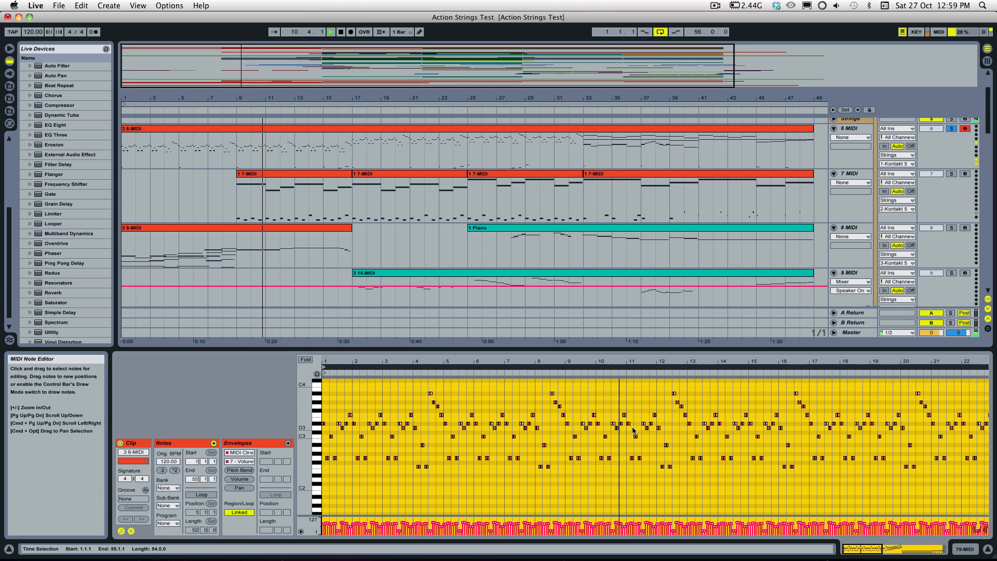
Step: Play the soloed 6 MIDI and 79 MIDI tracks together from bar 9, then stop playback
{"action": "left_click", "coordinate": [239, 161]}
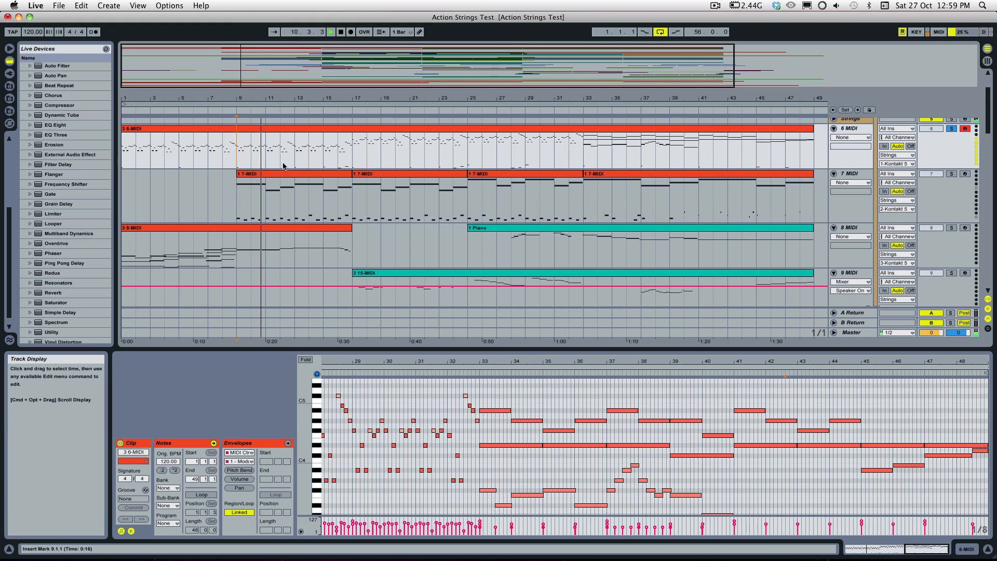
{"action": "scroll", "coordinate": [282, 164], "scroll_direction": "down", "scroll_amount": 20}
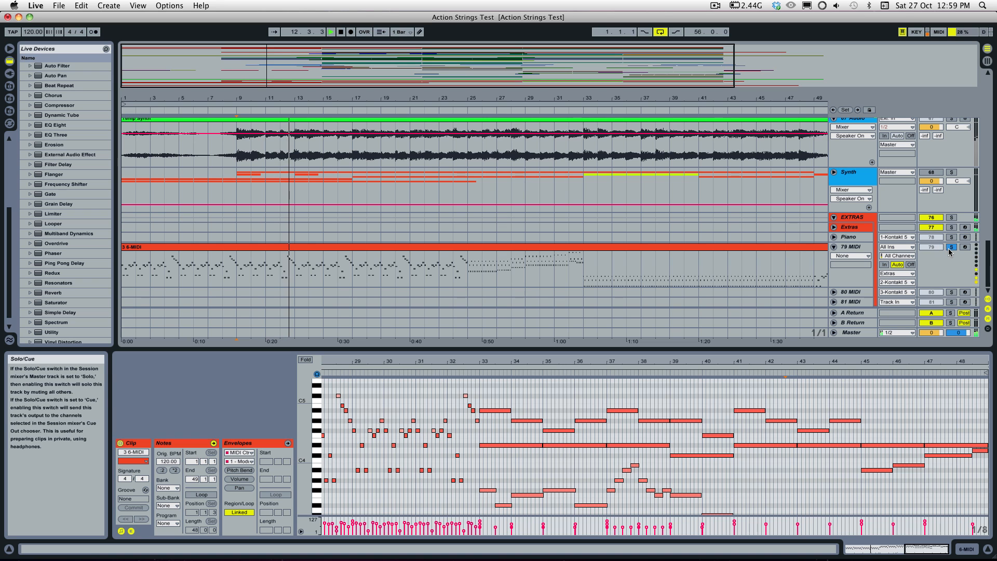
{"action": "key", "text": "space"}
Step: Solo the 67 Audio track with the Temp Synth clip and the Extras instrument track in place of 79 MIDI
{"action": "scroll", "coordinate": [958, 207], "scroll_direction": "up", "scroll_amount": 5}
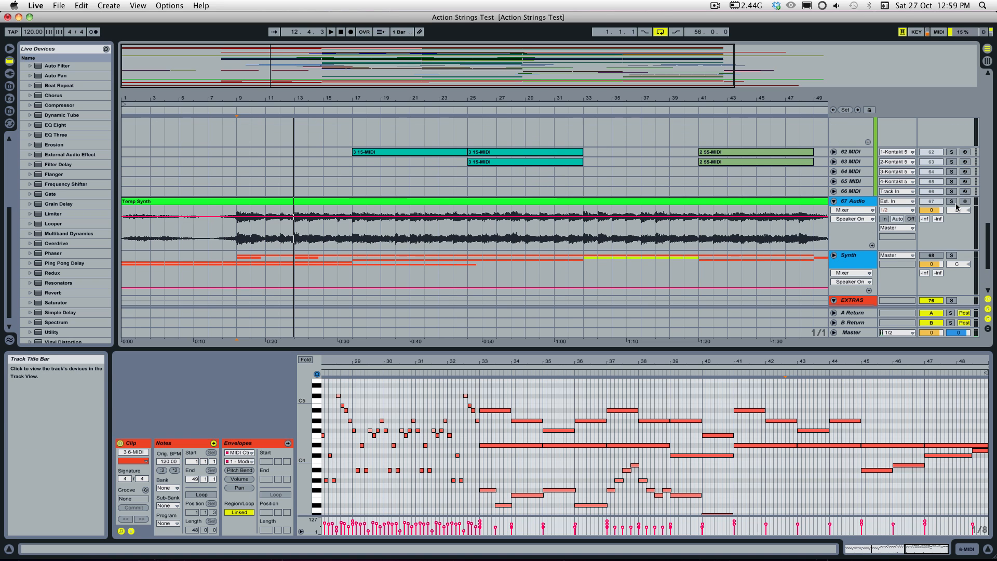
{"action": "left_click", "coordinate": [952, 202]}
{"action": "scroll", "coordinate": [955, 208], "scroll_direction": "down", "scroll_amount": 5}
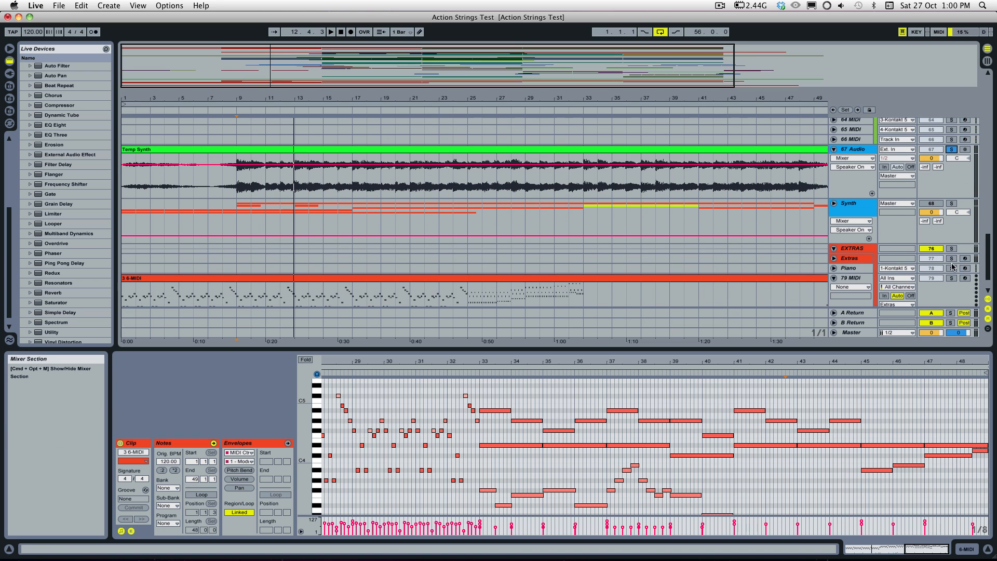
Step: Solo the Strings instrument track in place of the 6 MIDI track
{"action": "scroll", "coordinate": [949, 212], "scroll_direction": "up", "scroll_amount": 15}
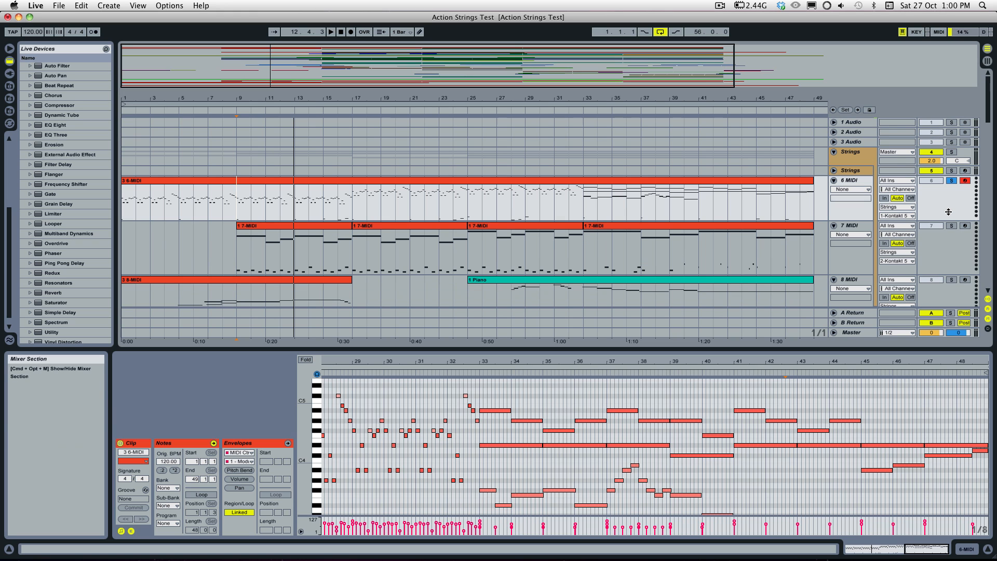
{"action": "left_click", "coordinate": [953, 182]}
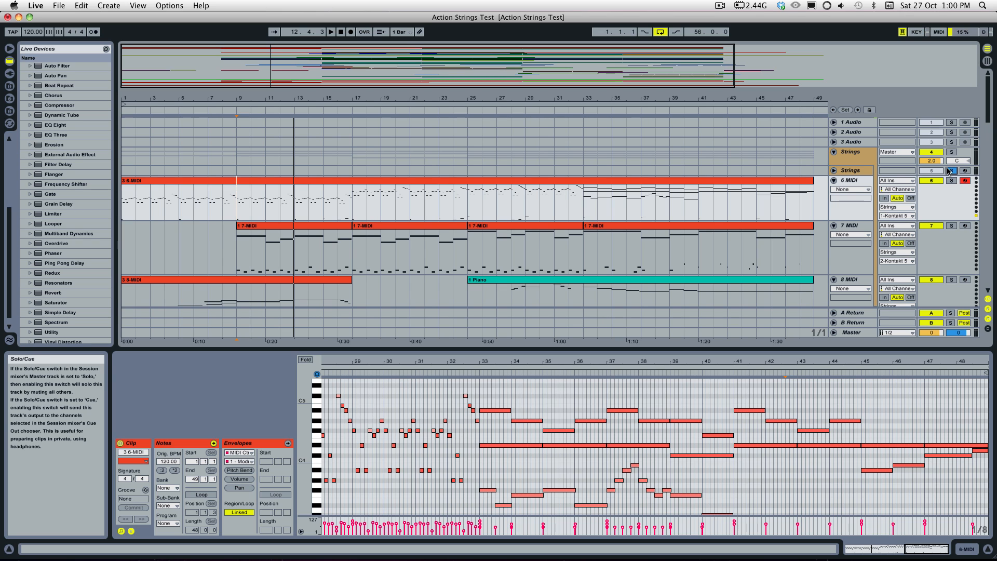
{"action": "left_click", "coordinate": [950, 170]}
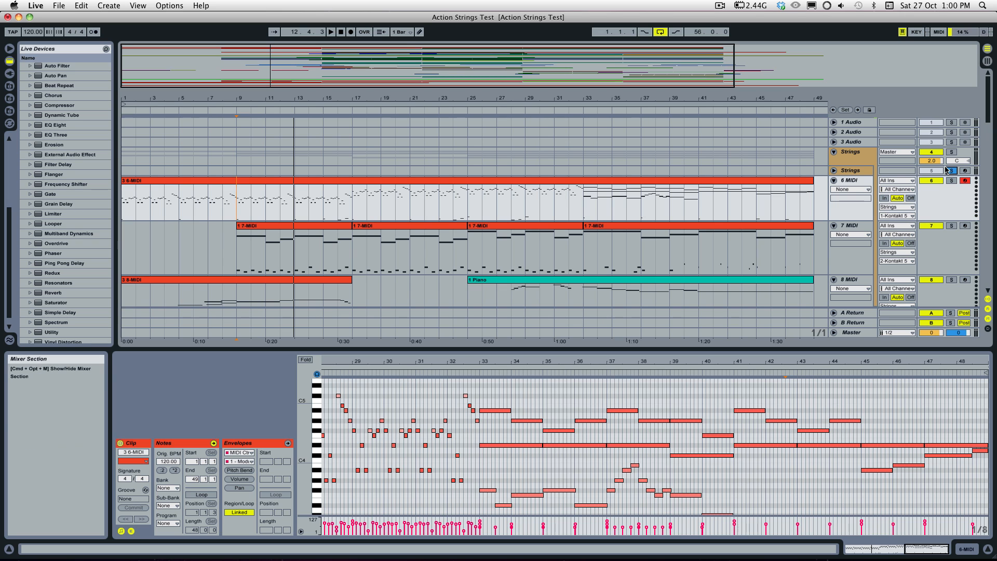
Step: Play the soloed strings, Temp Synth audio and Extras from bar 9 while looking over the tracks down to 79 MIDI
{"action": "key", "text": "space"}
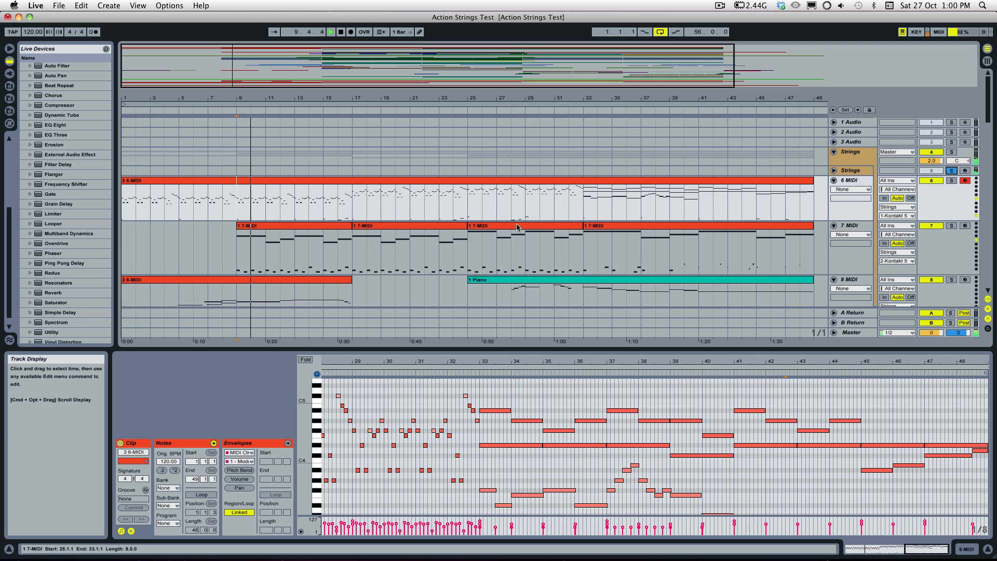
{"action": "scroll", "coordinate": [537, 228], "scroll_direction": "down", "scroll_amount": 5}
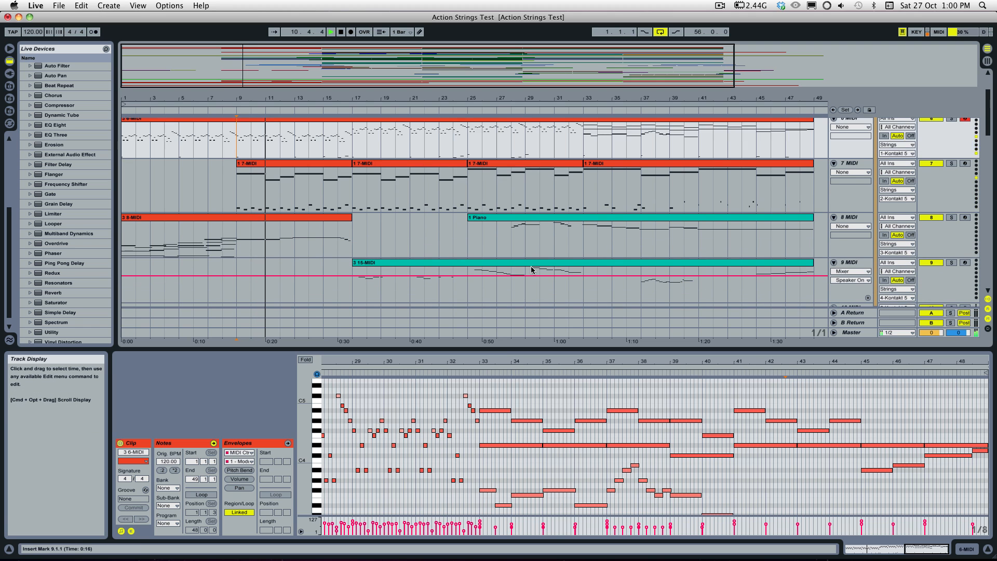
{"action": "scroll", "coordinate": [532, 270], "scroll_direction": "down", "scroll_amount": 15}
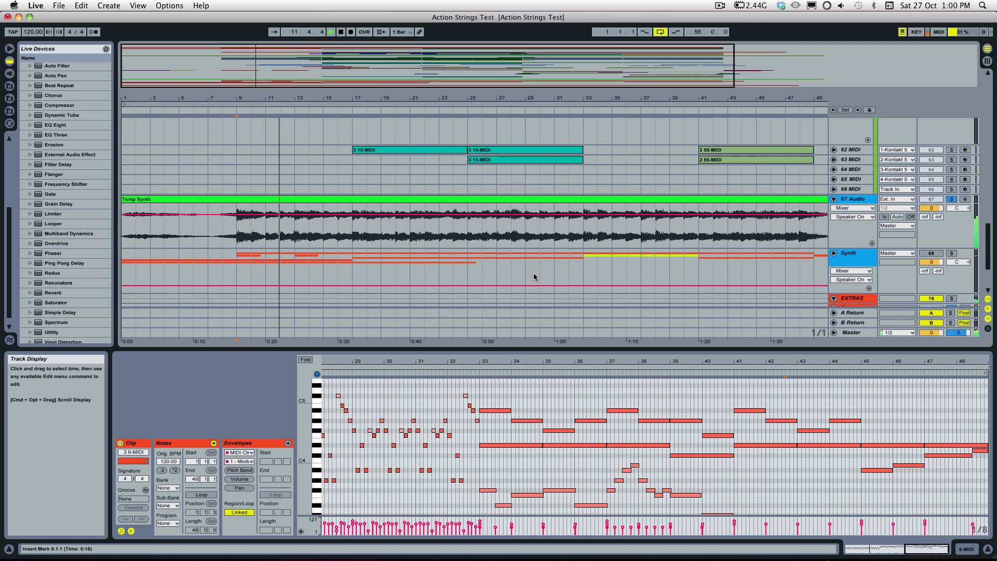
{"action": "scroll", "coordinate": [534, 277], "scroll_direction": "down", "scroll_amount": 3}
{"action": "scroll", "coordinate": [534, 276], "scroll_direction": "down", "scroll_amount": 3}
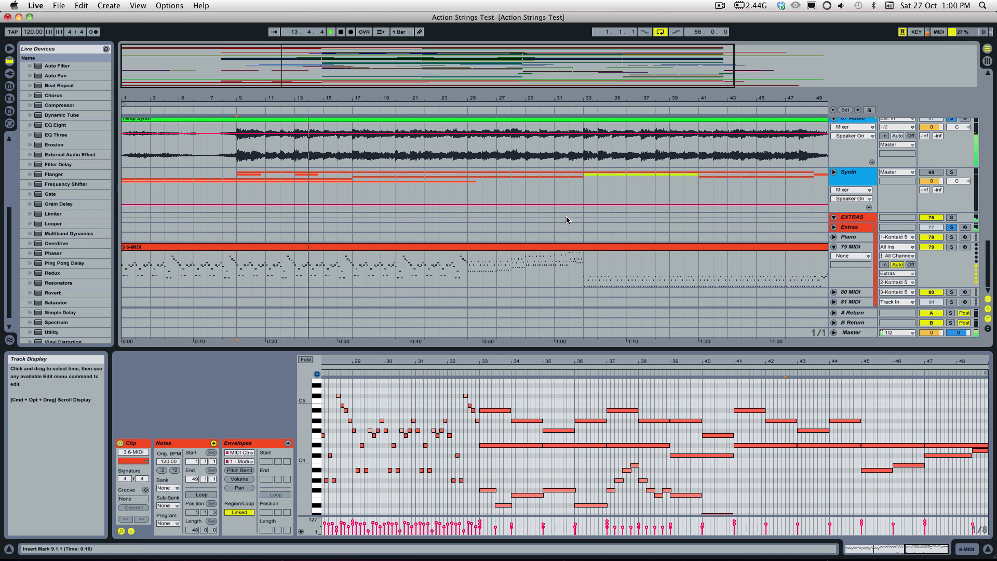
Step: Play the soloed strings, Temp Synth audio and Extras from bar 25
{"action": "left_click", "coordinate": [466, 270]}
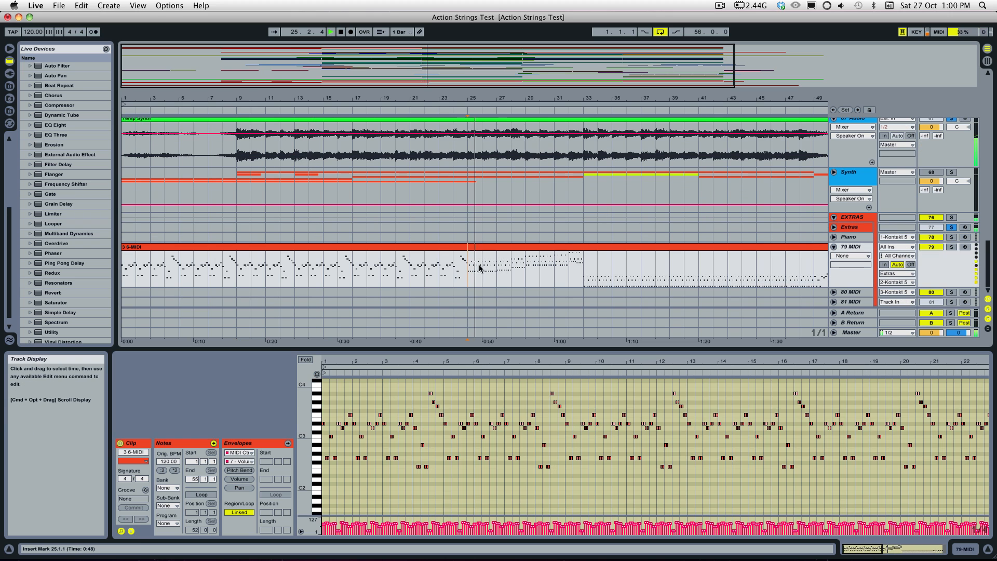
{"action": "scroll", "coordinate": [579, 248], "scroll_direction": "up", "scroll_amount": 4}
{"action": "scroll", "coordinate": [580, 252], "scroll_direction": "down", "scroll_amount": 3}
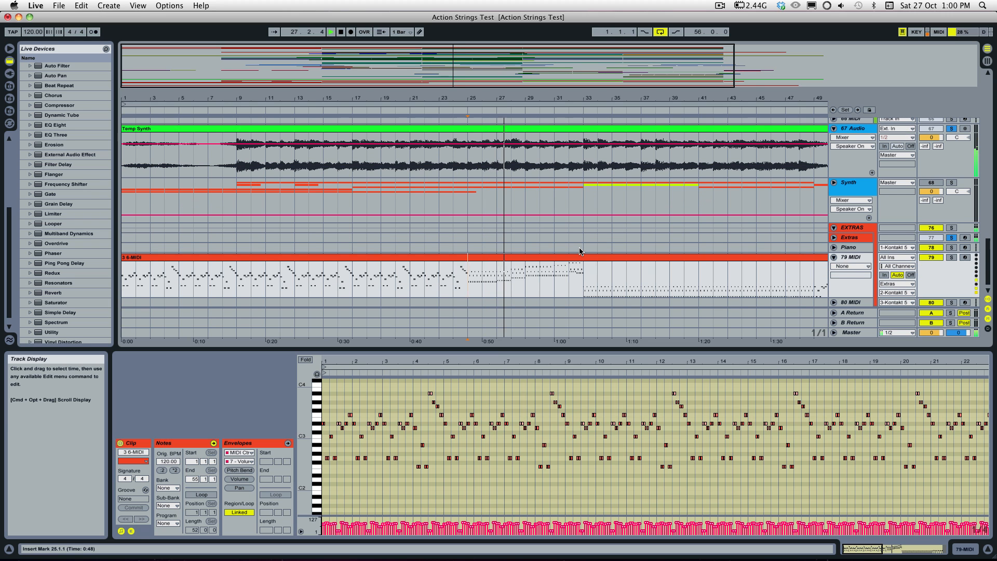
Step: Add the 22 Audio track with the Temp Perc clip and the Brass instrument track to the solo during playback
{"action": "scroll", "coordinate": [580, 252], "scroll_direction": "up", "scroll_amount": 15}
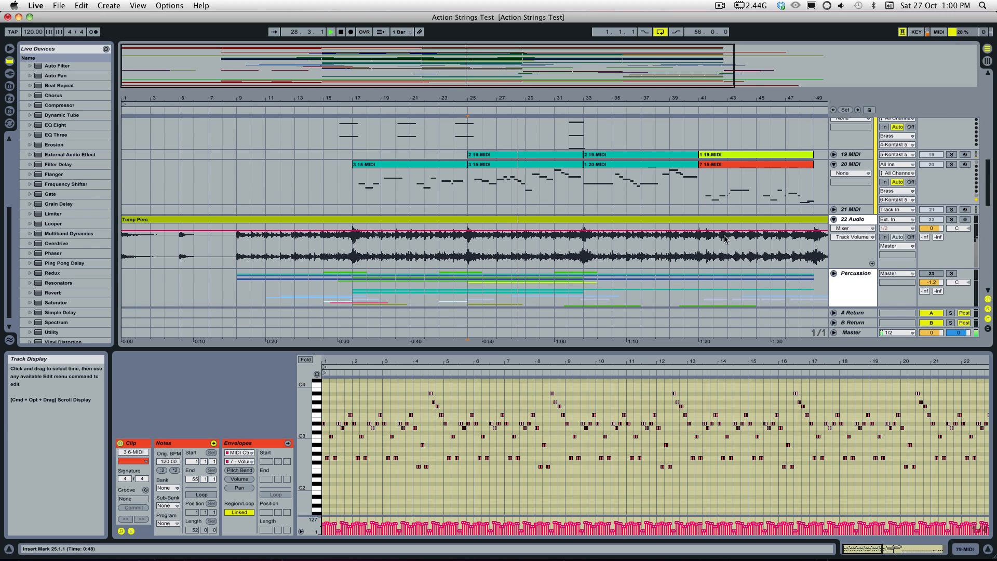
{"action": "scroll", "coordinate": [725, 239], "scroll_direction": "up", "scroll_amount": 1}
{"action": "scroll", "coordinate": [771, 241], "scroll_direction": "up", "scroll_amount": 10}
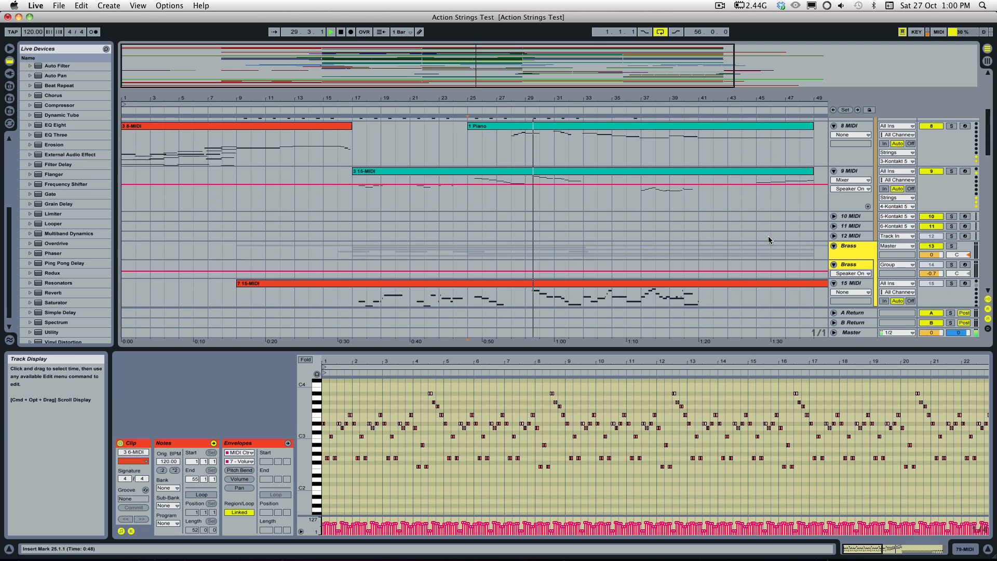
{"action": "scroll", "coordinate": [770, 241], "scroll_direction": "down", "scroll_amount": 12}
{"action": "left_click", "coordinate": [949, 178]}
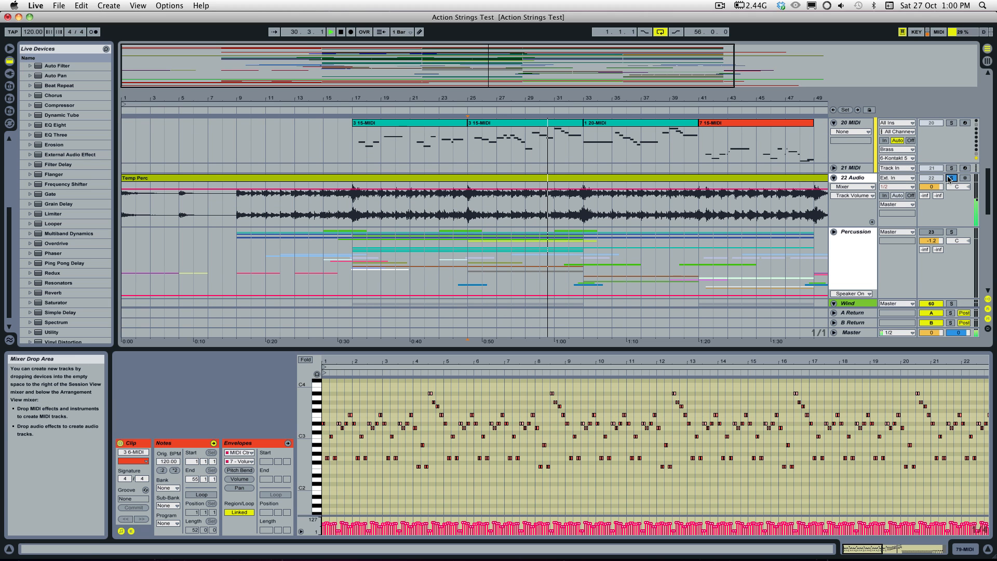
{"action": "scroll", "coordinate": [956, 176], "scroll_direction": "up", "scroll_amount": 10}
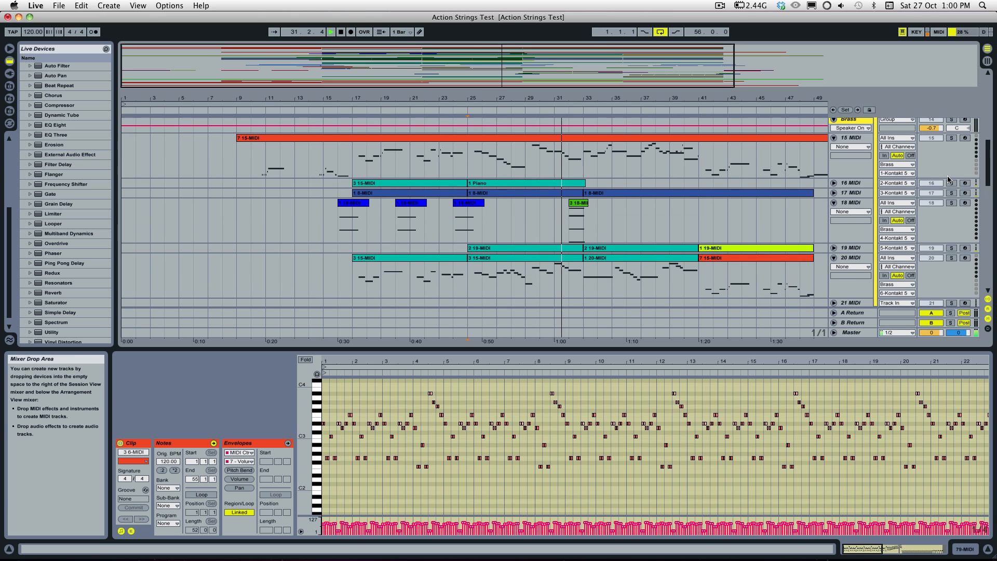
{"action": "left_click", "coordinate": [951, 170]}
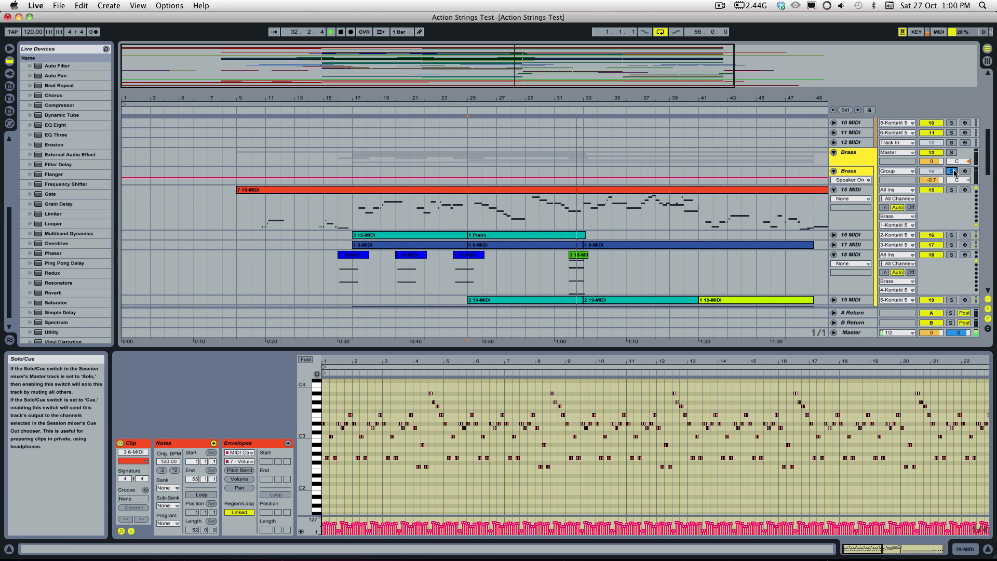
Step: Play the soloed layers from bar 41, at the start of the 2 55-MIDI clip on the 62 MIDI track
{"action": "scroll", "coordinate": [954, 176], "scroll_direction": "up", "scroll_amount": 5}
{"action": "scroll", "coordinate": [746, 213], "scroll_direction": "down", "scroll_amount": 20}
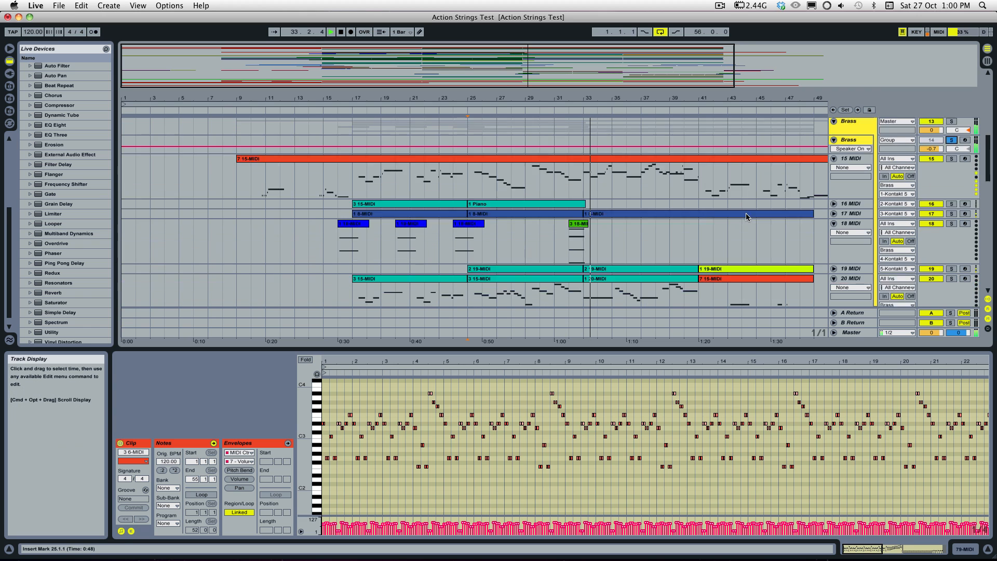
{"action": "scroll", "coordinate": [746, 216], "scroll_direction": "up", "scroll_amount": 3}
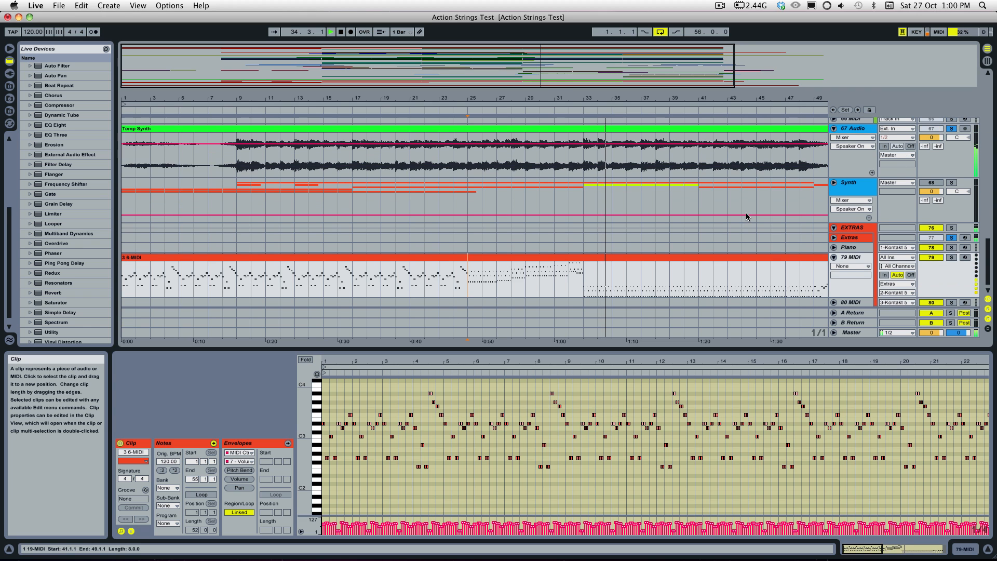
{"action": "scroll", "coordinate": [761, 190], "scroll_direction": "up", "scroll_amount": 3}
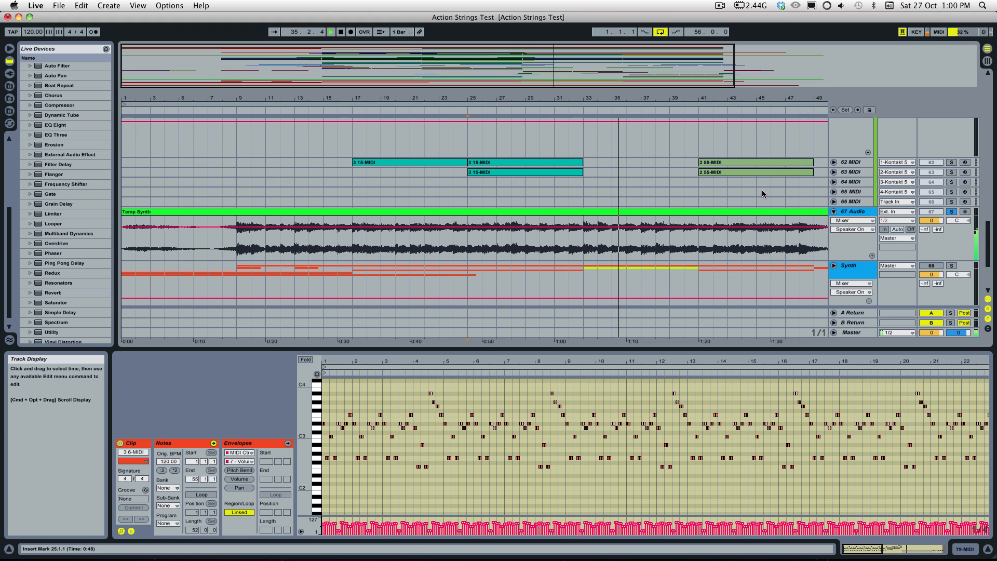
{"action": "left_click", "coordinate": [726, 164]}
{"action": "key", "text": "space"}
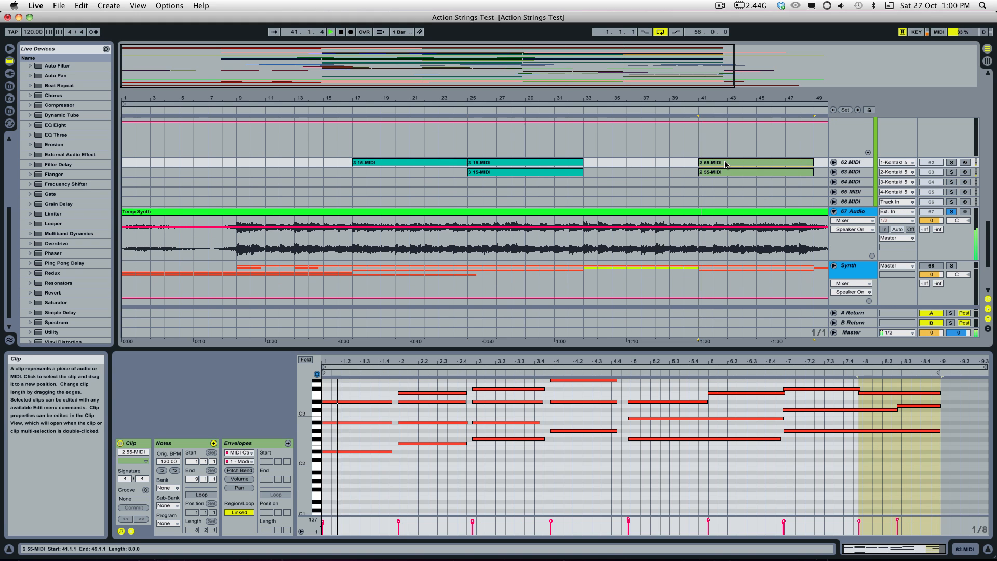
Step: Add the Wind instrument track to the soloed layers and listen past bar 49, finishing with all solos cleared and playback stopped
{"action": "scroll", "coordinate": [872, 166], "scroll_direction": "up", "scroll_amount": 6}
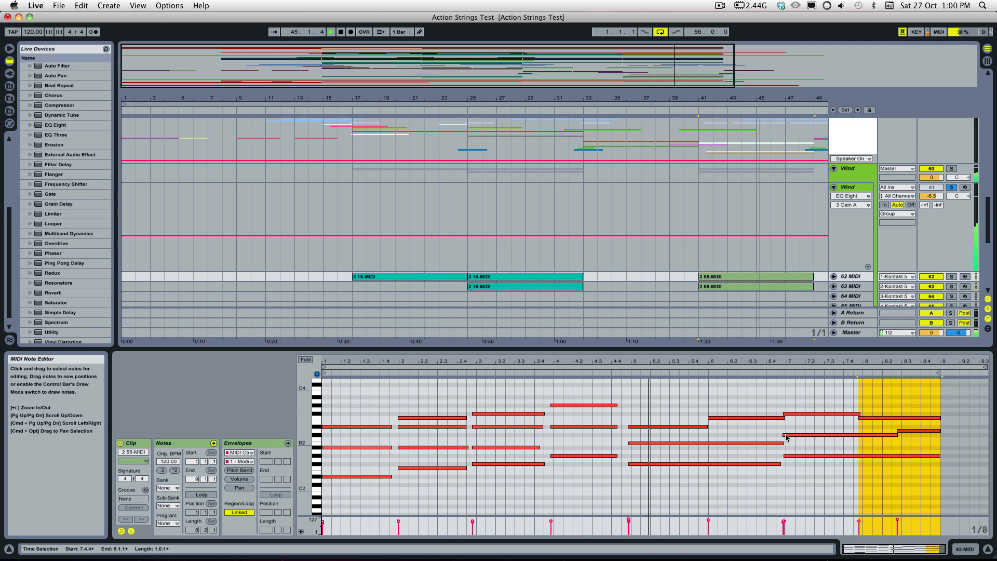
{"action": "scroll", "coordinate": [800, 420], "scroll_direction": "up", "scroll_amount": 5}
{"action": "scroll", "coordinate": [801, 423], "scroll_direction": "down", "scroll_amount": 3}
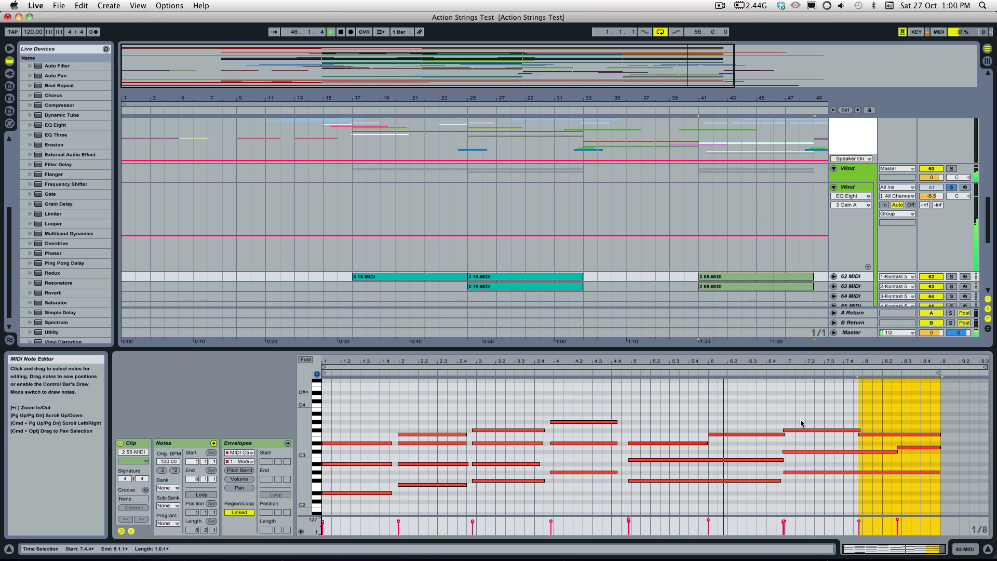
{"action": "left_click", "coordinate": [951, 188]}
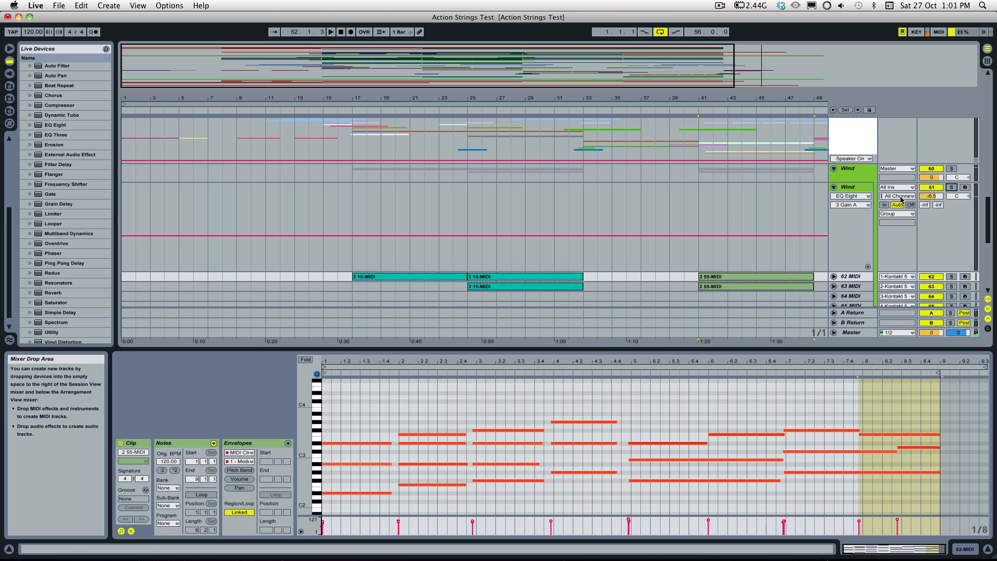
Step: Turn off the ArtsAcoustic reverb on the Strings instrument track
{"action": "scroll", "coordinate": [725, 198], "scroll_direction": "down", "scroll_amount": 10}
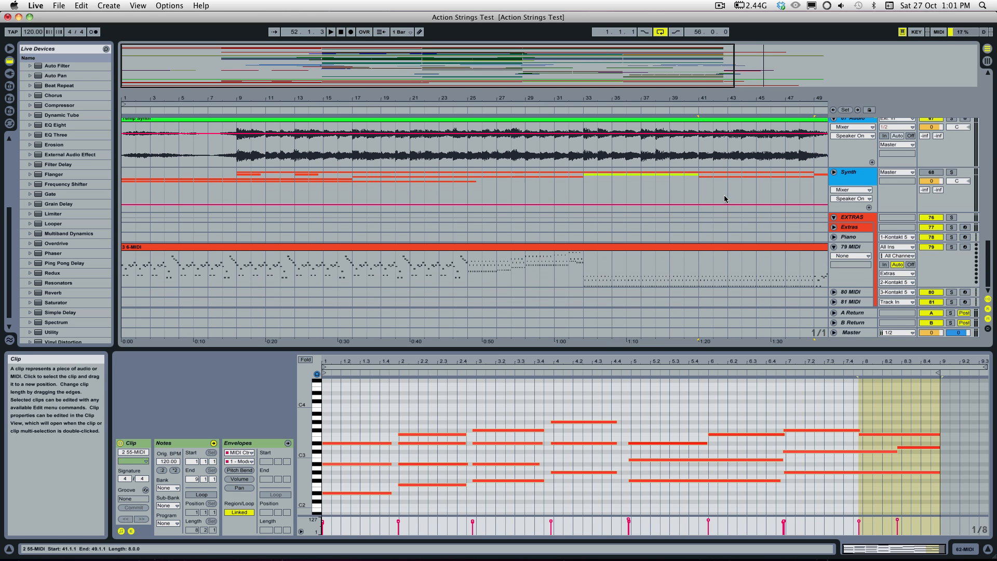
{"action": "scroll", "coordinate": [930, 184], "scroll_direction": "up", "scroll_amount": 15}
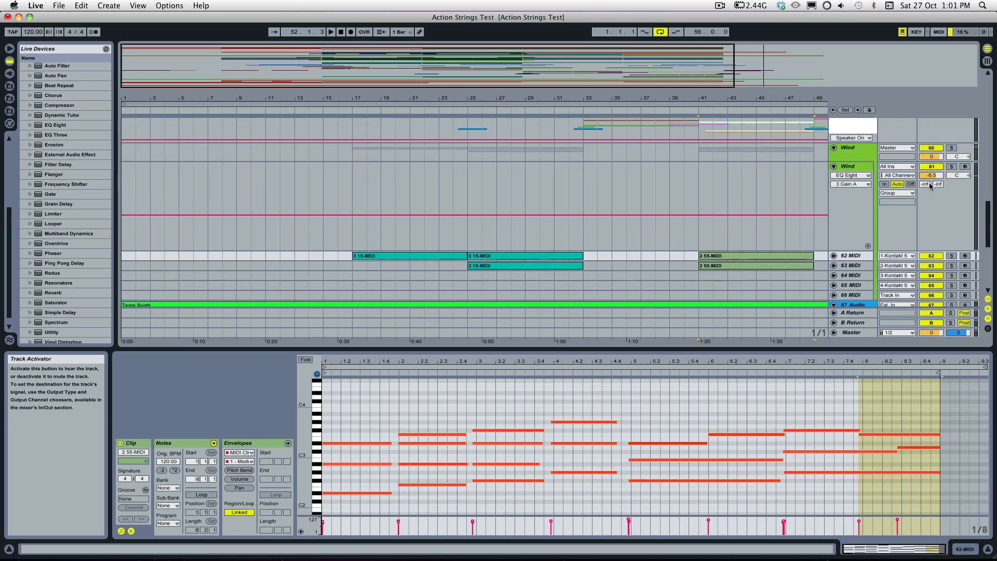
{"action": "scroll", "coordinate": [928, 185], "scroll_direction": "down", "scroll_amount": 4}
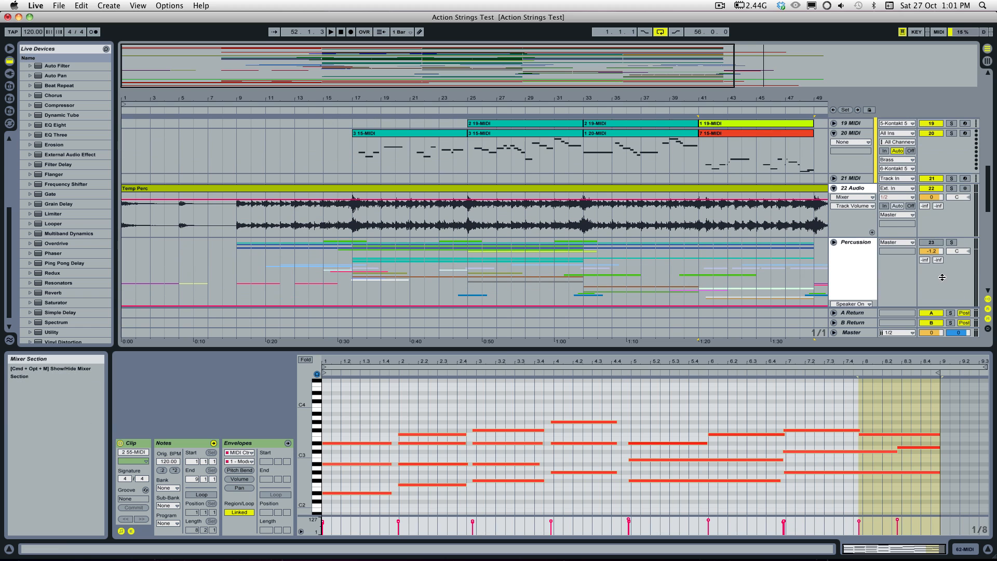
{"action": "scroll", "coordinate": [931, 242], "scroll_direction": "up", "scroll_amount": 3}
{"action": "scroll", "coordinate": [932, 242], "scroll_direction": "up", "scroll_amount": 10}
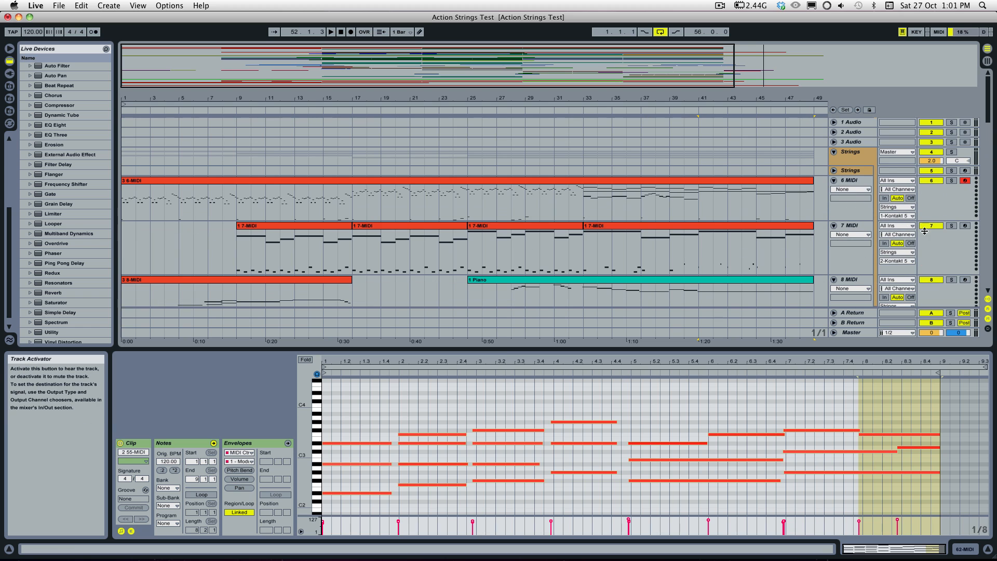
{"action": "left_click", "coordinate": [852, 171]}
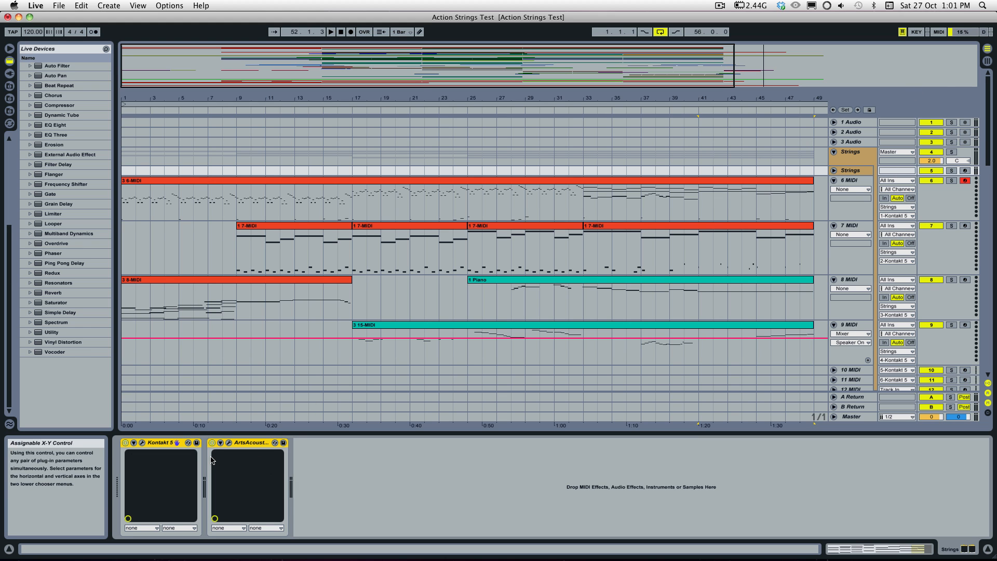
{"action": "scroll", "coordinate": [437, 257], "scroll_direction": "down", "scroll_amount": 5}
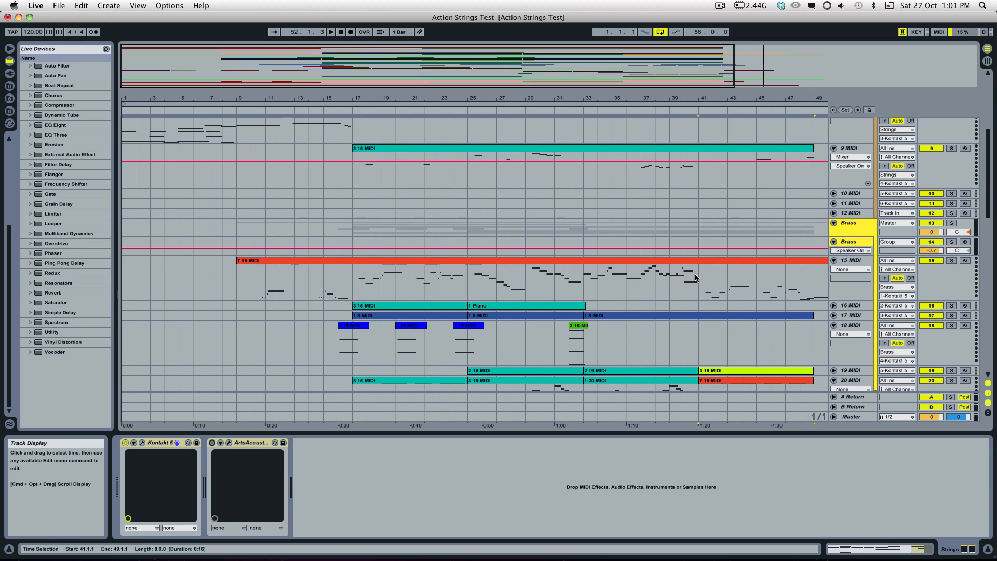
Step: Play the full arrangement from bar 16 and turn off the ArtsAcoustic reverb on the Brass instrument track
{"action": "scroll", "coordinate": [523, 239], "scroll_direction": "up", "scroll_amount": 5}
{"action": "left_click", "coordinate": [340, 247]}
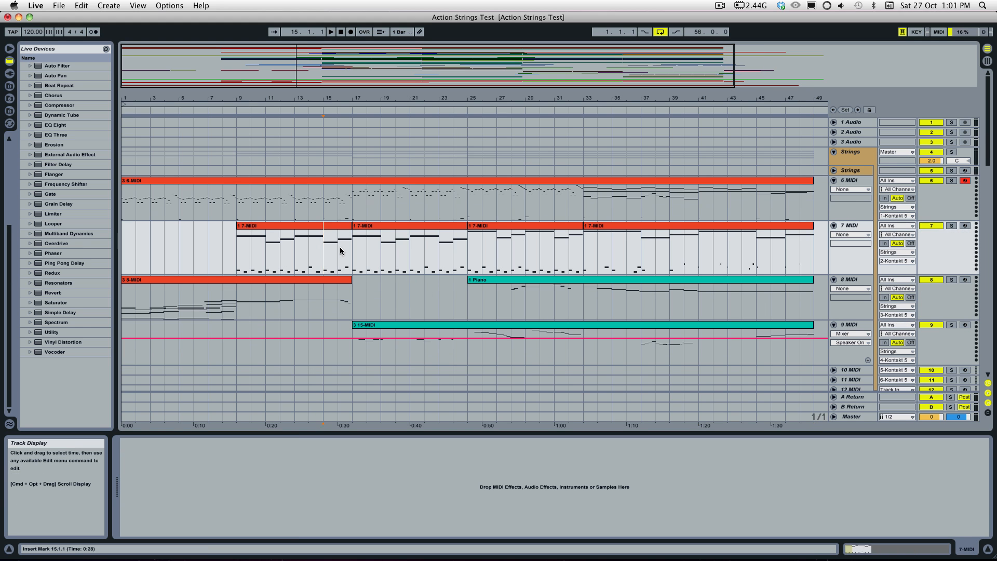
{"action": "key", "text": "space"}
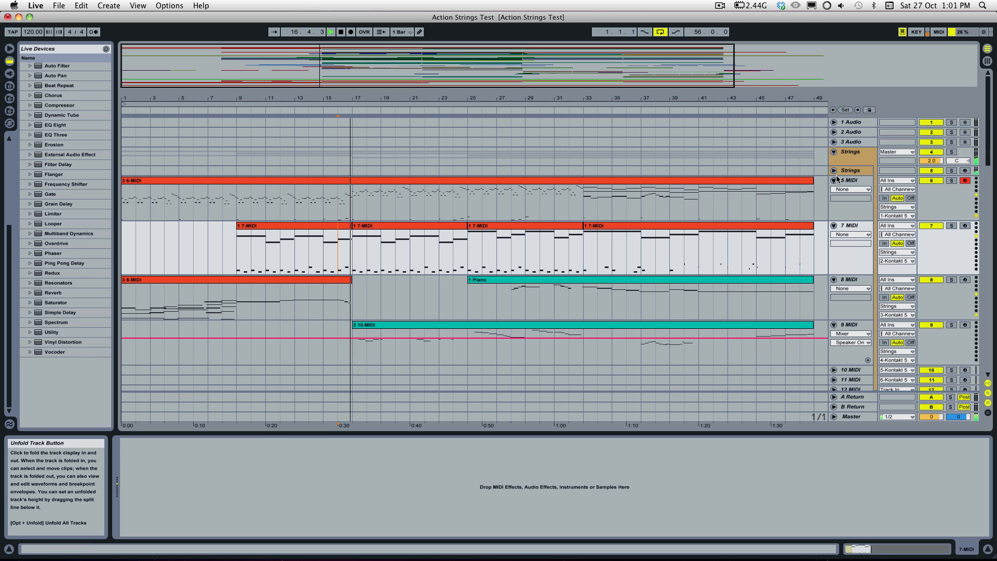
{"action": "scroll", "coordinate": [830, 182], "scroll_direction": "down", "scroll_amount": 6}
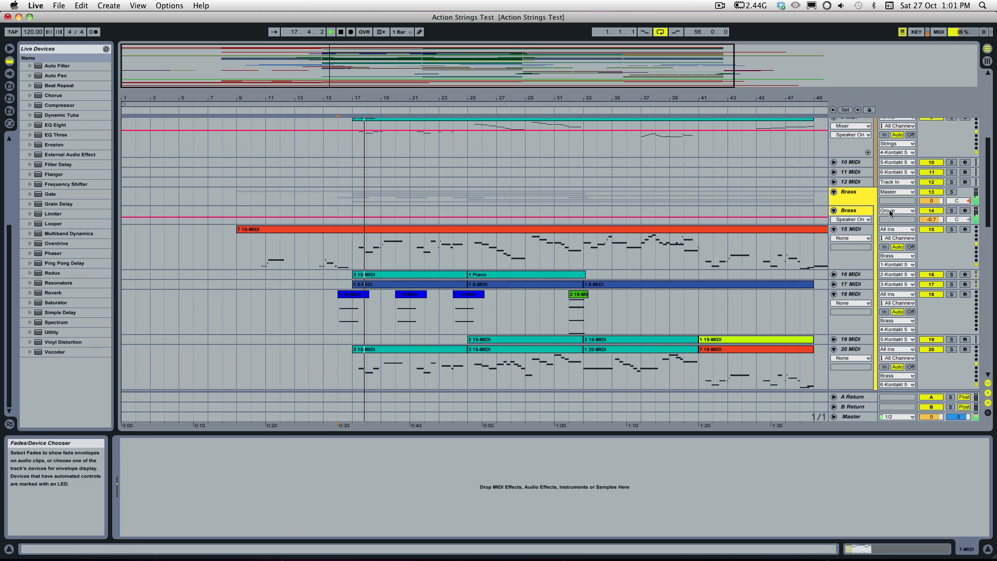
{"action": "left_click", "coordinate": [862, 213]}
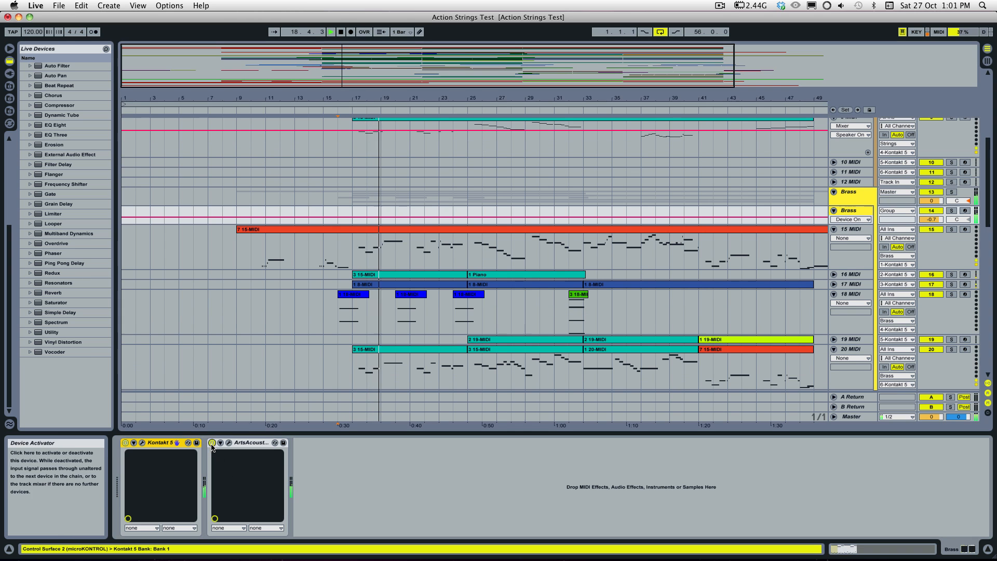
Step: Solo the Strings and Brass instrument tracks together and play them without reverb from bar 16
{"action": "scroll", "coordinate": [585, 281], "scroll_direction": "down", "scroll_amount": 15}
{"action": "scroll", "coordinate": [584, 282], "scroll_direction": "up", "scroll_amount": 20}
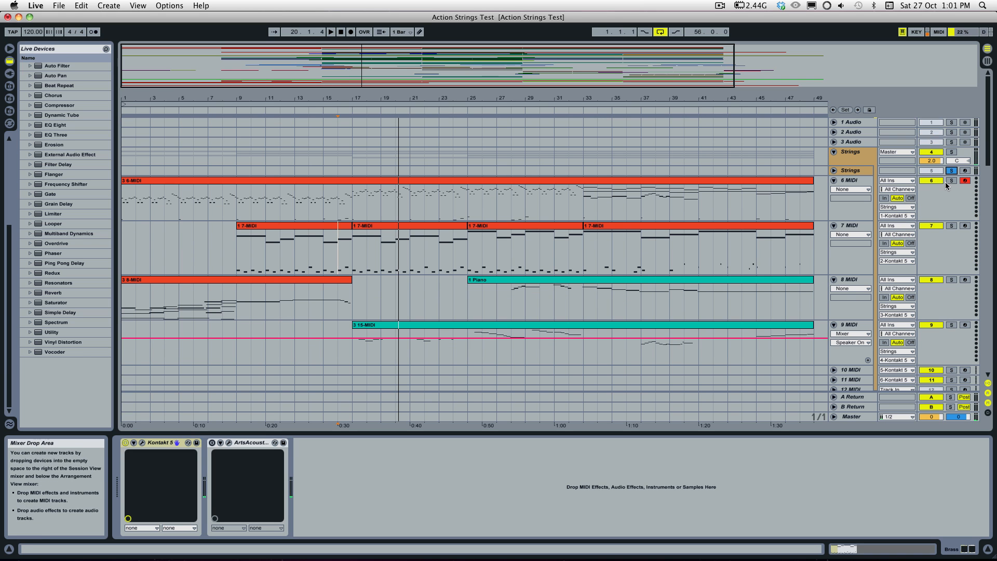
{"action": "scroll", "coordinate": [946, 238], "scroll_direction": "down", "scroll_amount": 5}
{"action": "left_click", "coordinate": [953, 179]}
{"action": "key", "text": "space"}
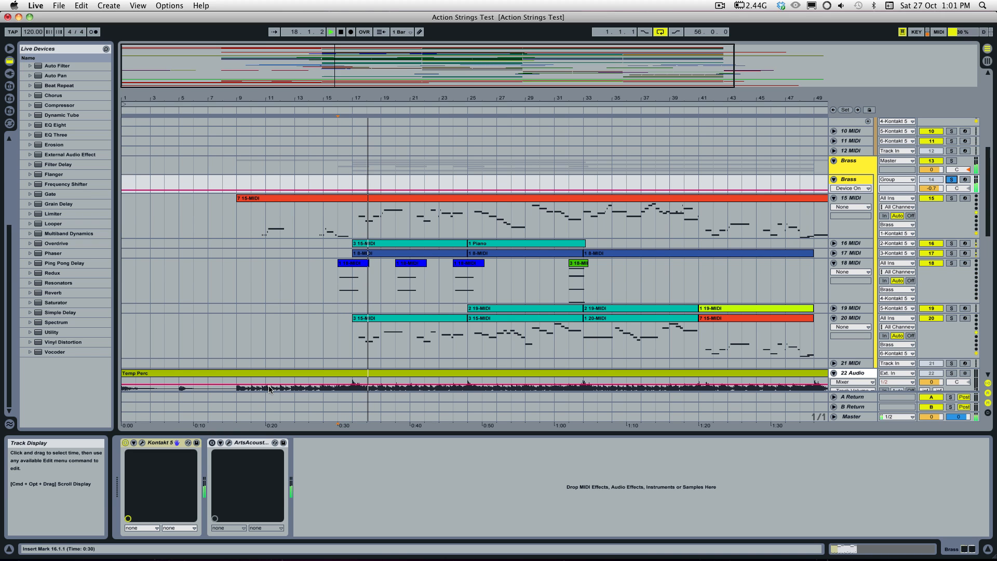
Step: Turn the ArtsAcoustic reverb back on for the Brass and Strings instrument tracks during playback
{"action": "scroll", "coordinate": [328, 311], "scroll_direction": "up", "scroll_amount": 2}
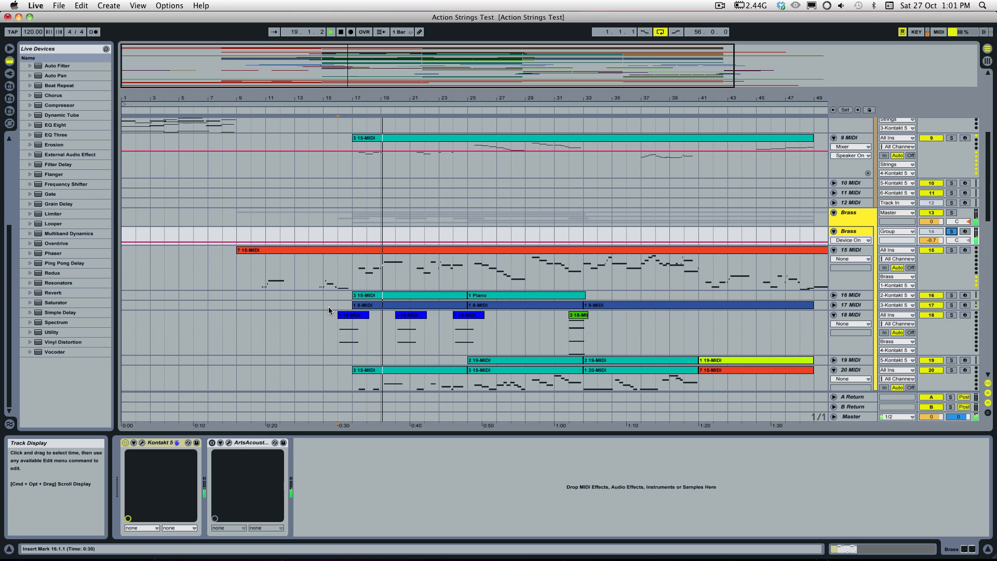
{"action": "scroll", "coordinate": [328, 311], "scroll_direction": "up", "scroll_amount": 2}
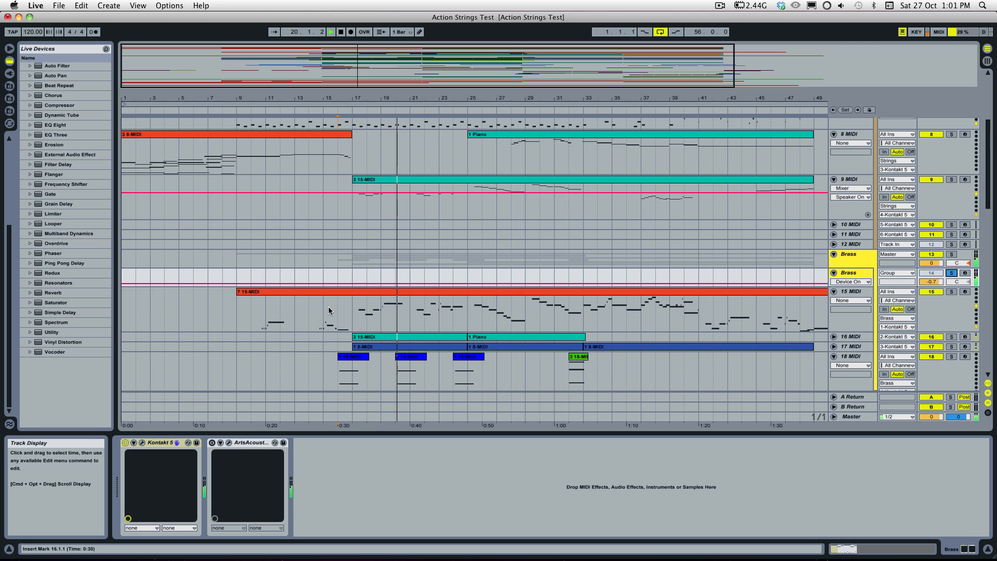
{"action": "scroll", "coordinate": [328, 311], "scroll_direction": "up", "scroll_amount": 2}
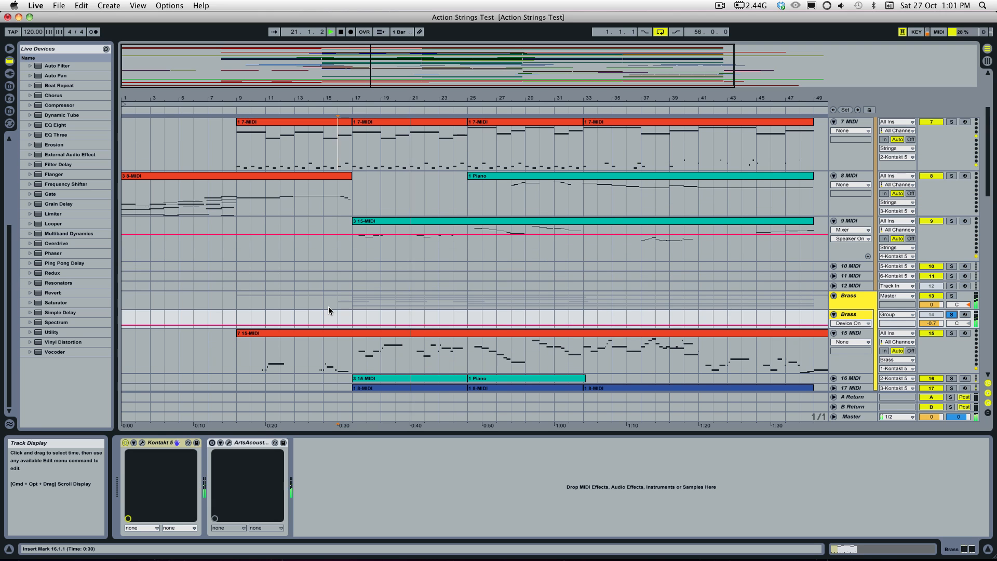
{"action": "scroll", "coordinate": [328, 310], "scroll_direction": "up", "scroll_amount": 1}
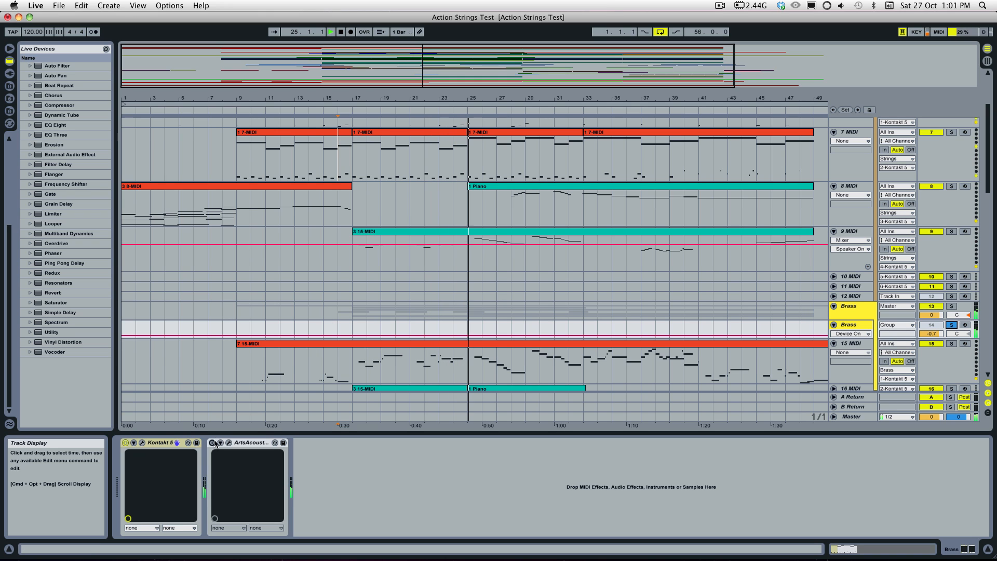
{"action": "scroll", "coordinate": [359, 278], "scroll_direction": "up", "scroll_amount": 5}
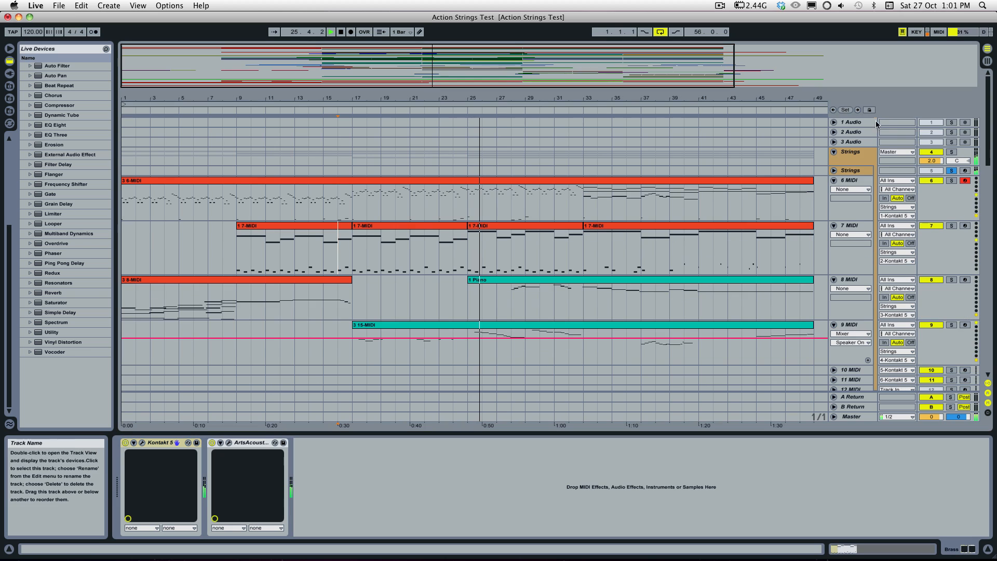
{"action": "left_click", "coordinate": [850, 171]}
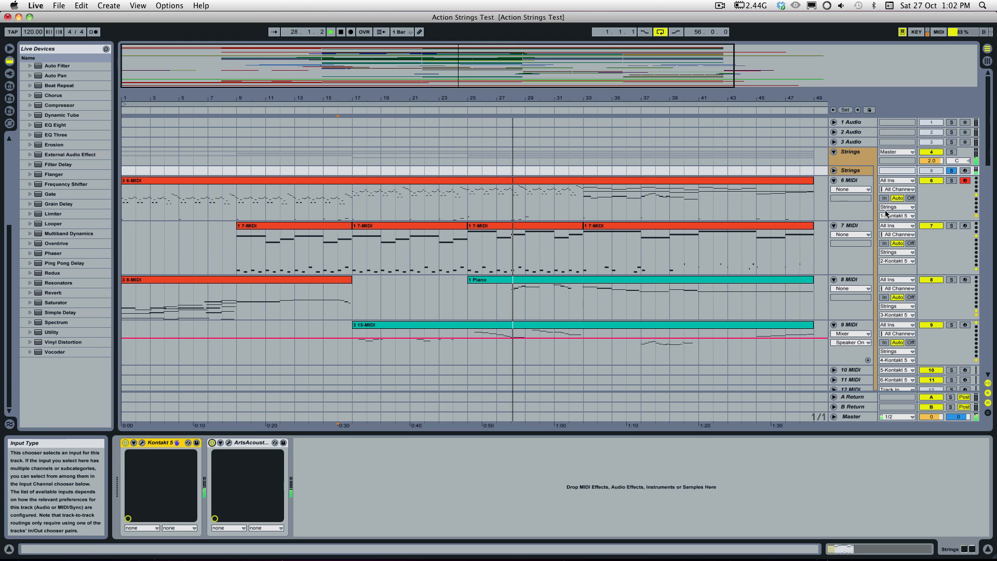
Step: Add the Extras instrument track and the 67 Audio track with the Temp Synth clip to the soloed strings and brass
{"action": "scroll", "coordinate": [623, 322], "scroll_direction": "down", "scroll_amount": 3}
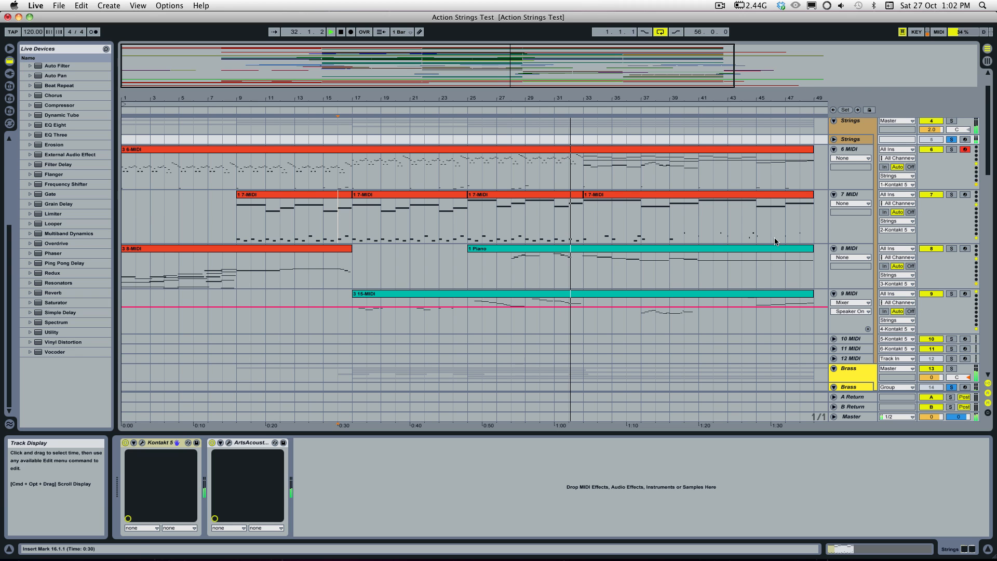
{"action": "scroll", "coordinate": [750, 259], "scroll_direction": "down", "scroll_amount": 15}
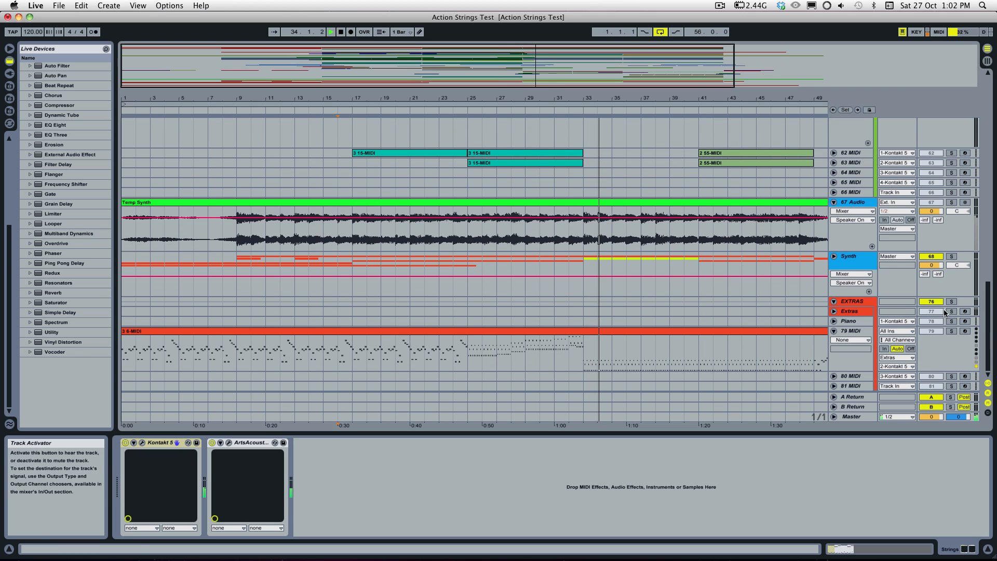
{"action": "scroll", "coordinate": [924, 281], "scroll_direction": "up", "scroll_amount": 1}
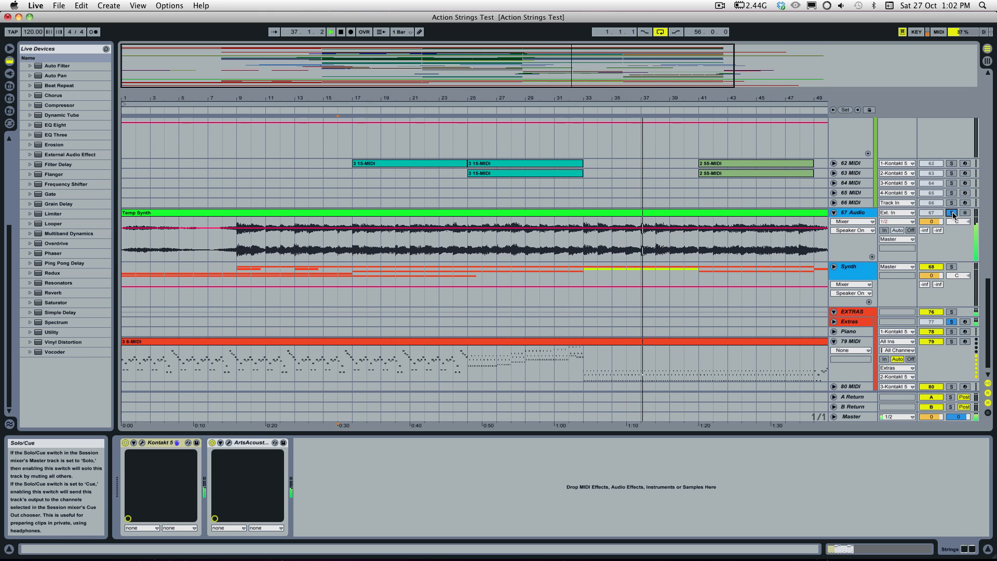
Step: Add the 22 Audio track with the Temp Perc clip to the soloed tracks during playback
{"action": "scroll", "coordinate": [900, 282], "scroll_direction": "up", "scroll_amount": 15}
{"action": "scroll", "coordinate": [899, 282], "scroll_direction": "down", "scroll_amount": 13}
{"action": "scroll", "coordinate": [930, 327], "scroll_direction": "up", "scroll_amount": 1}
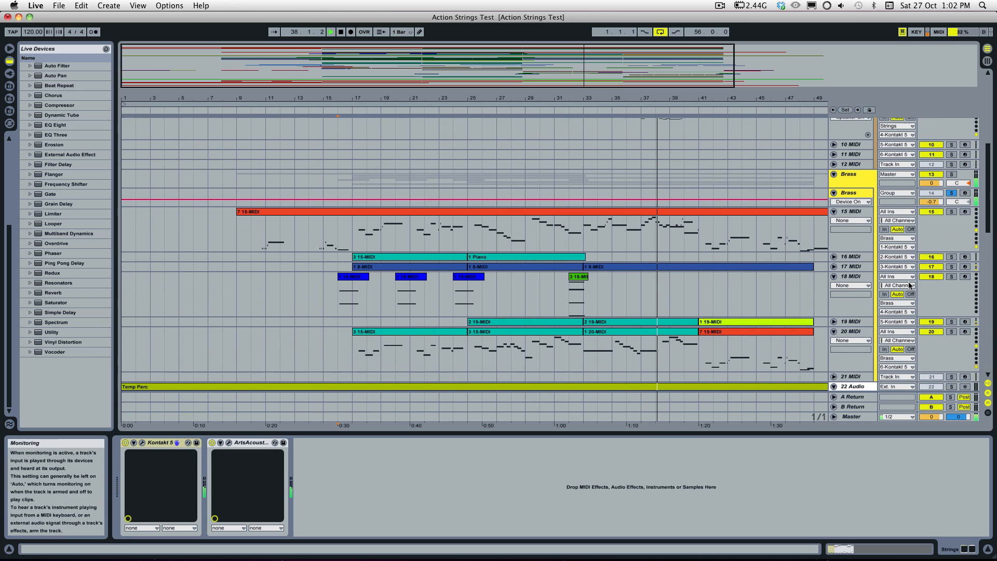
{"action": "scroll", "coordinate": [945, 353], "scroll_direction": "down", "scroll_amount": 1}
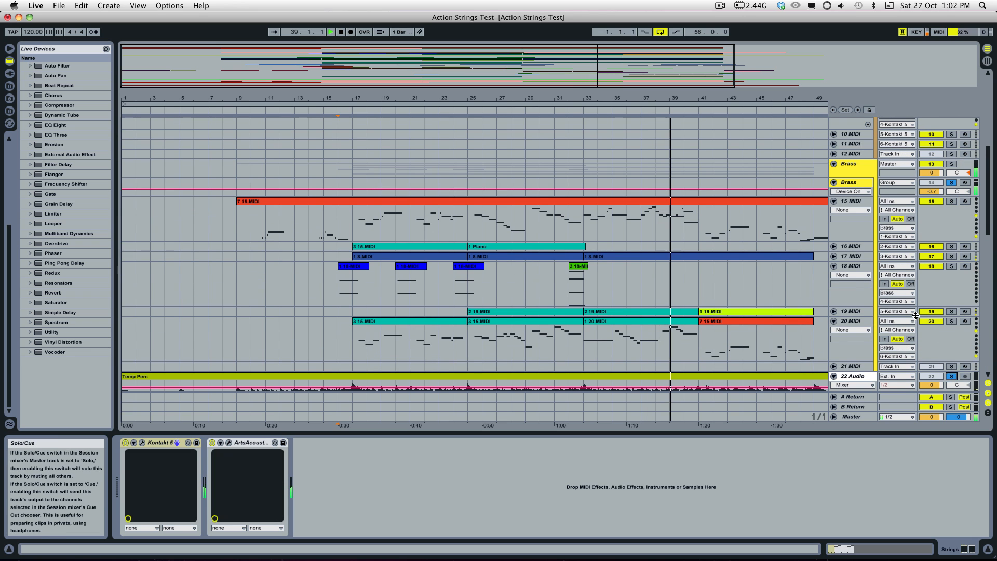
Step: Add the Wind instrument track to the soloed strings, brass, percussion and synth layers
{"action": "scroll", "coordinate": [915, 317], "scroll_direction": "up", "scroll_amount": 15}
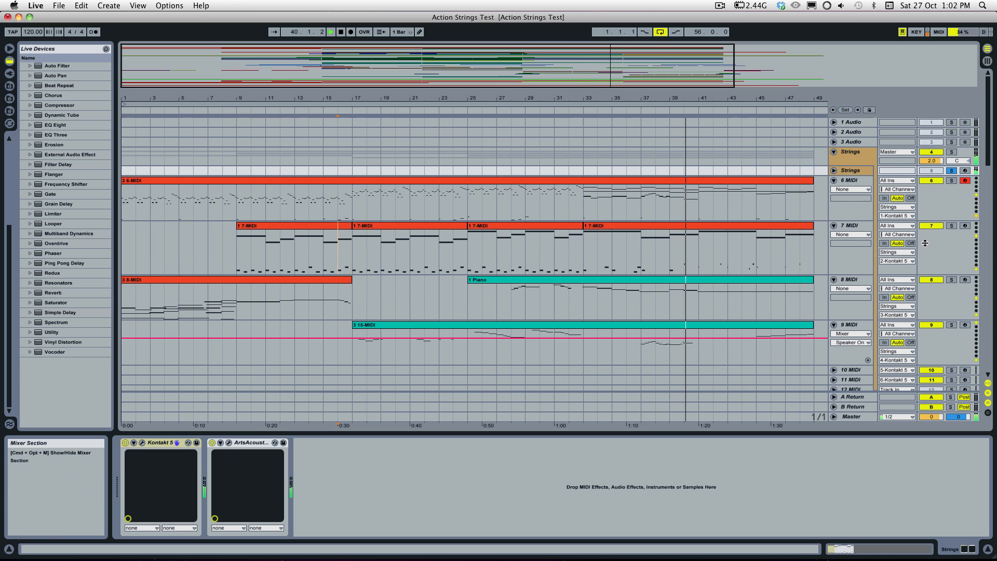
{"action": "scroll", "coordinate": [920, 316], "scroll_direction": "down", "scroll_amount": 17}
{"action": "scroll", "coordinate": [924, 316], "scroll_direction": "down", "scroll_amount": 15}
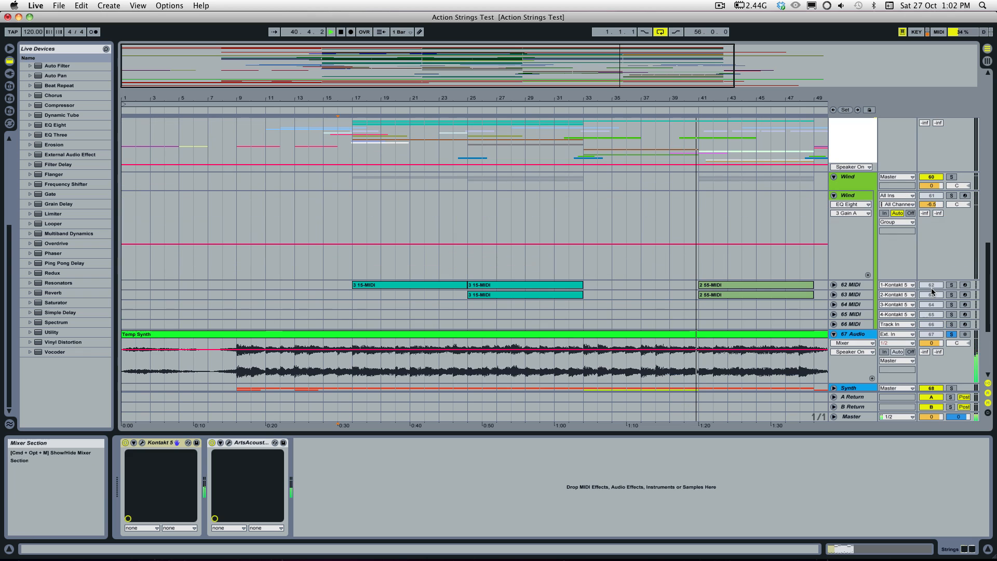
{"action": "scroll", "coordinate": [950, 204], "scroll_direction": "down", "scroll_amount": 15}
{"action": "left_click", "coordinate": [950, 204]}
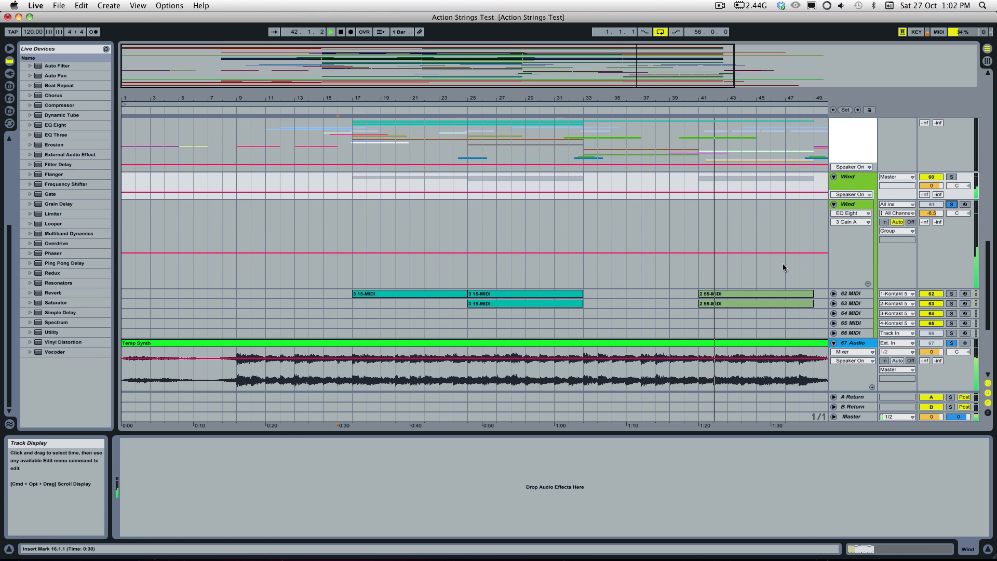
Step: Let the soloed layers play past the end of the string clips, stop playback and select the Strings instrument track
{"action": "scroll", "coordinate": [784, 267], "scroll_direction": "up", "scroll_amount": 1}
{"action": "left_click_drag", "start_coordinate": [657, 74], "coordinate": [831, 47]}
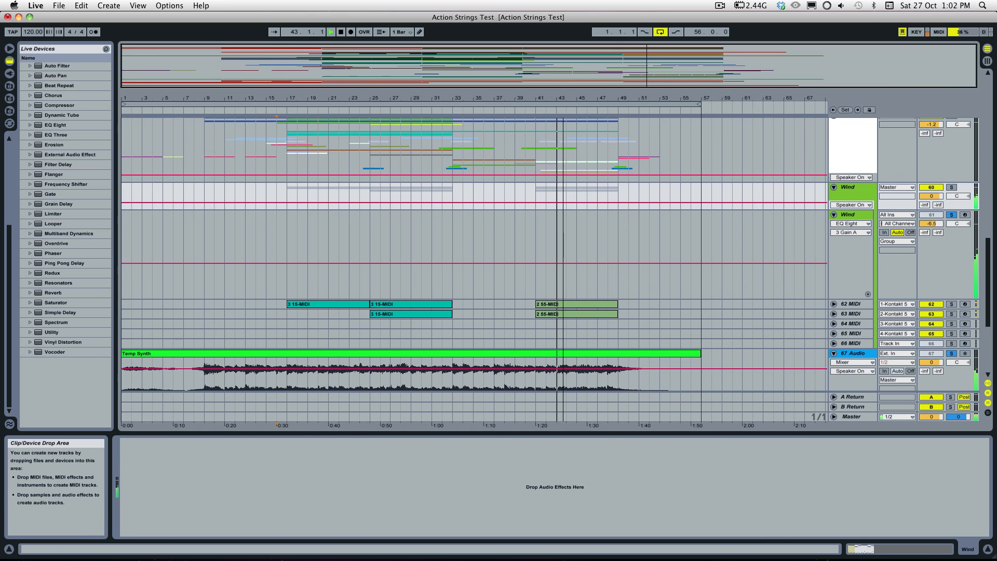
{"action": "scroll", "coordinate": [759, 265], "scroll_direction": "up", "scroll_amount": 5}
{"action": "scroll", "coordinate": [759, 265], "scroll_direction": "up", "scroll_amount": 15}
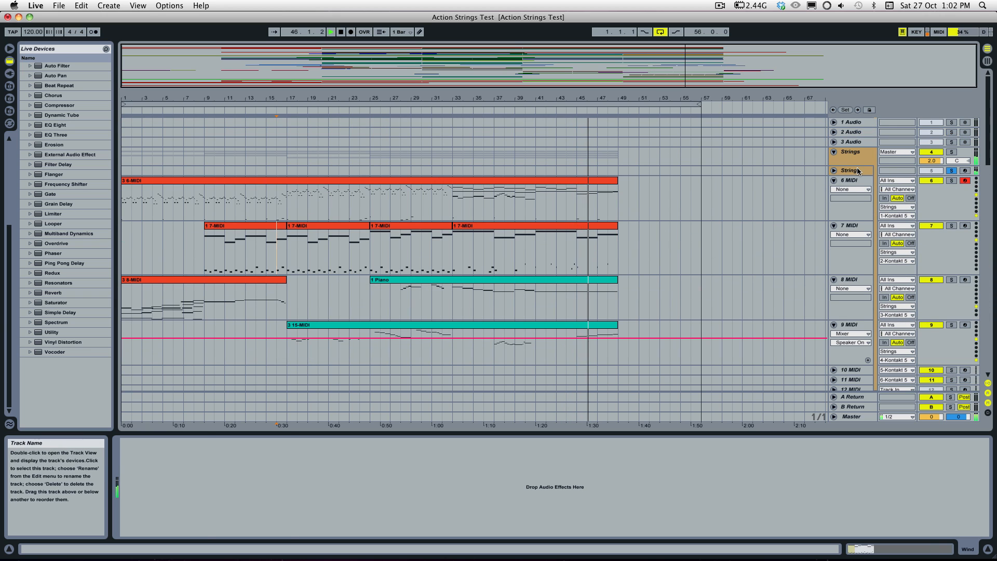
{"action": "left_click", "coordinate": [857, 168]}
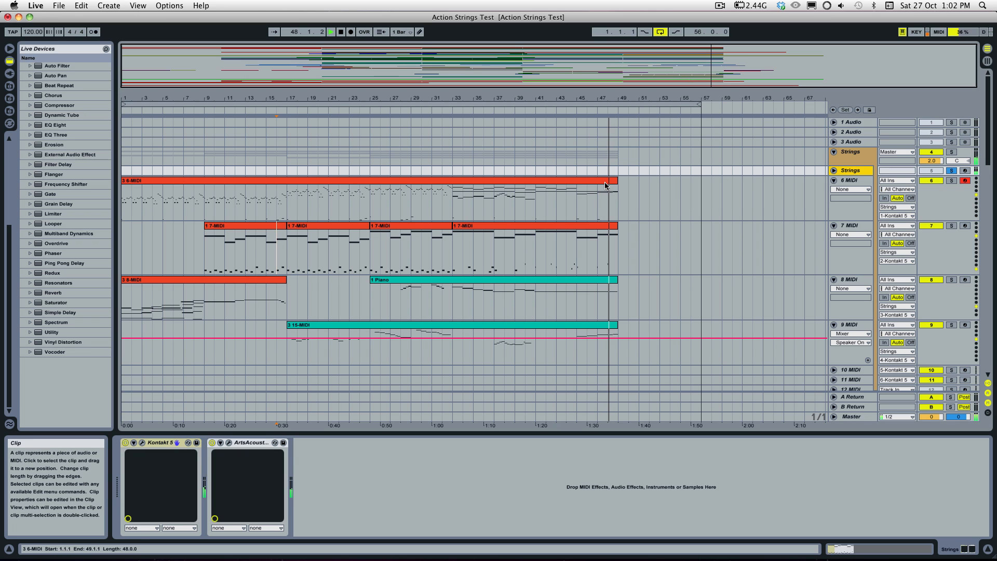
{"action": "left_click", "coordinate": [568, 60]}
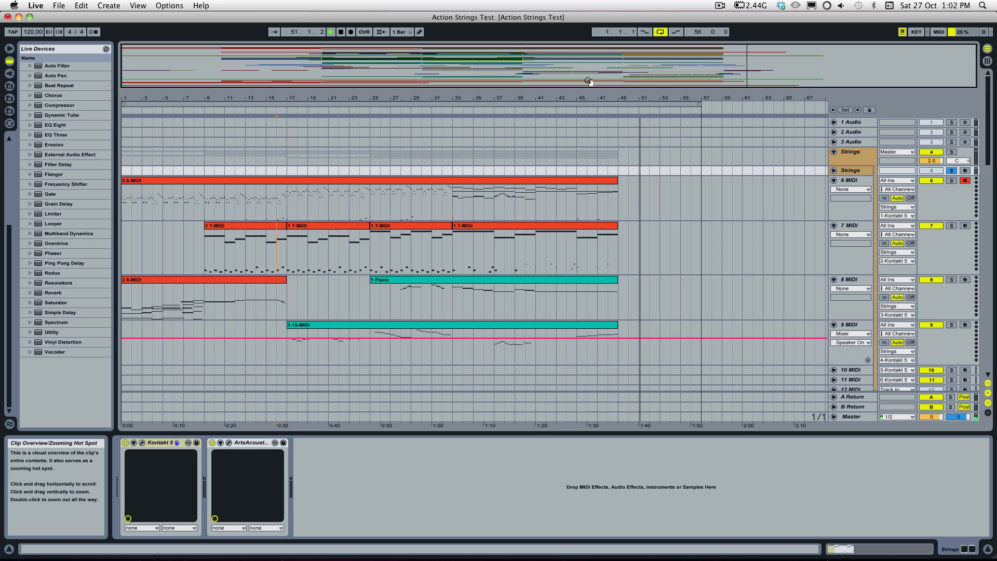
{"action": "left_click", "coordinate": [837, 169]}
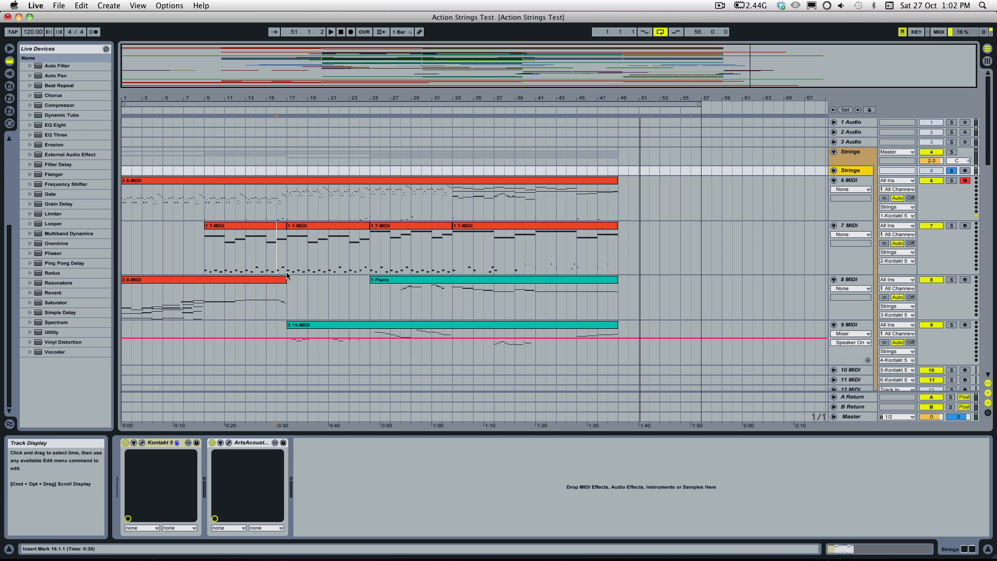
Step: Open the Strings track's Kontakt 5 instrument and display phrase slots 1–5 of the first Action Strings instance
{"action": "left_click", "coordinate": [141, 443]}
{"action": "scroll", "coordinate": [575, 209], "scroll_direction": "up", "scroll_amount": 4}
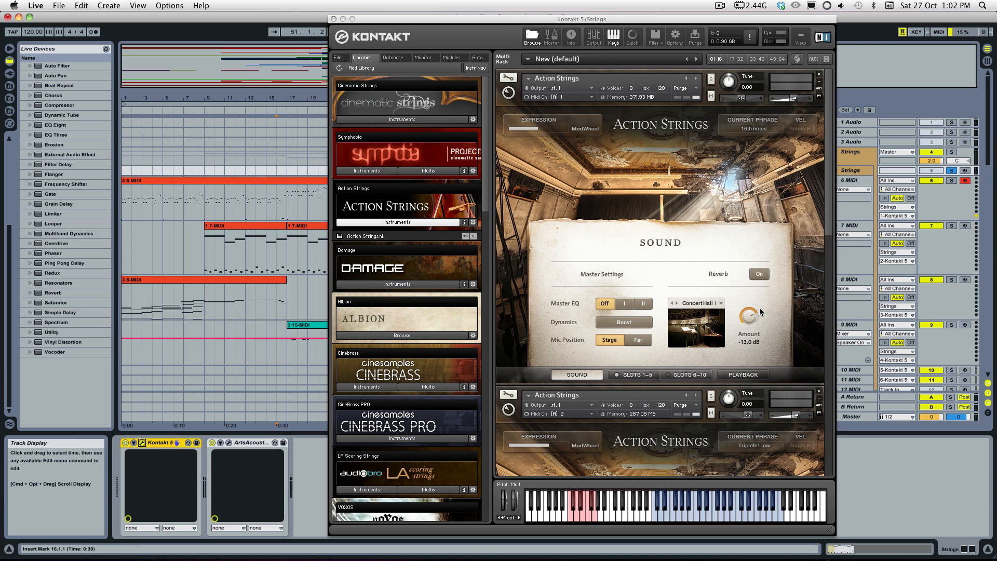
{"action": "left_click", "coordinate": [625, 382]}
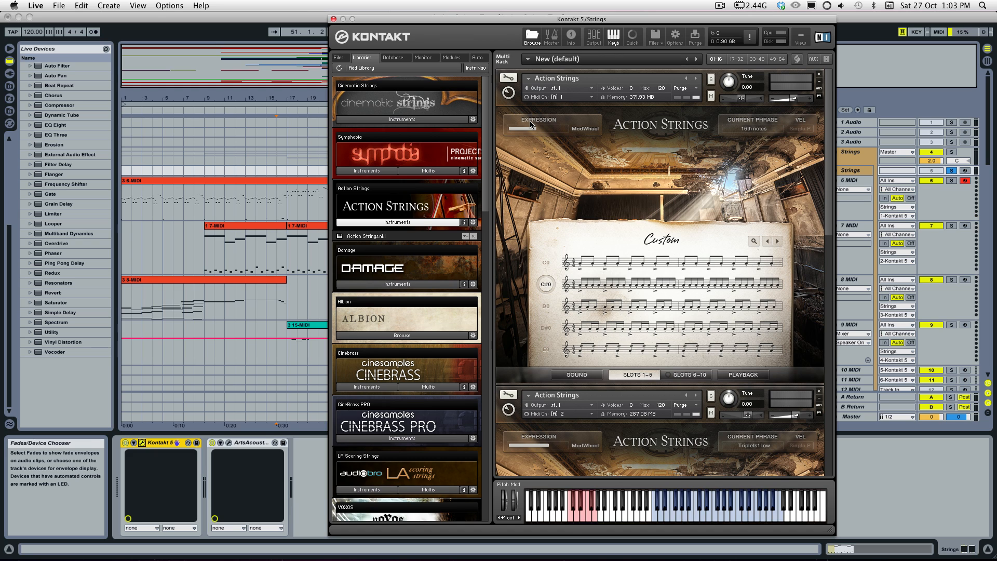
{"action": "left_click", "coordinate": [391, 224]}
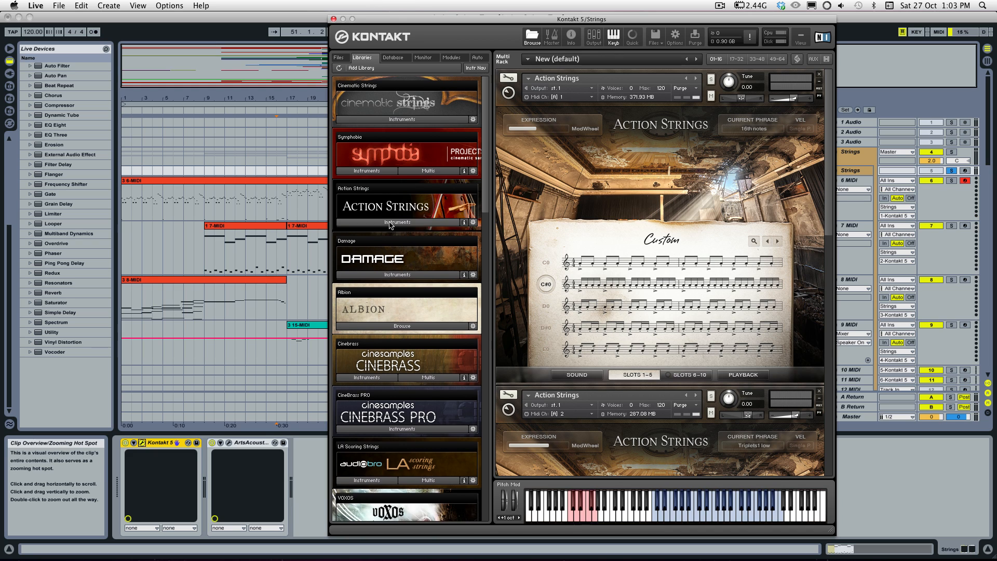
{"action": "left_click", "coordinate": [391, 225]}
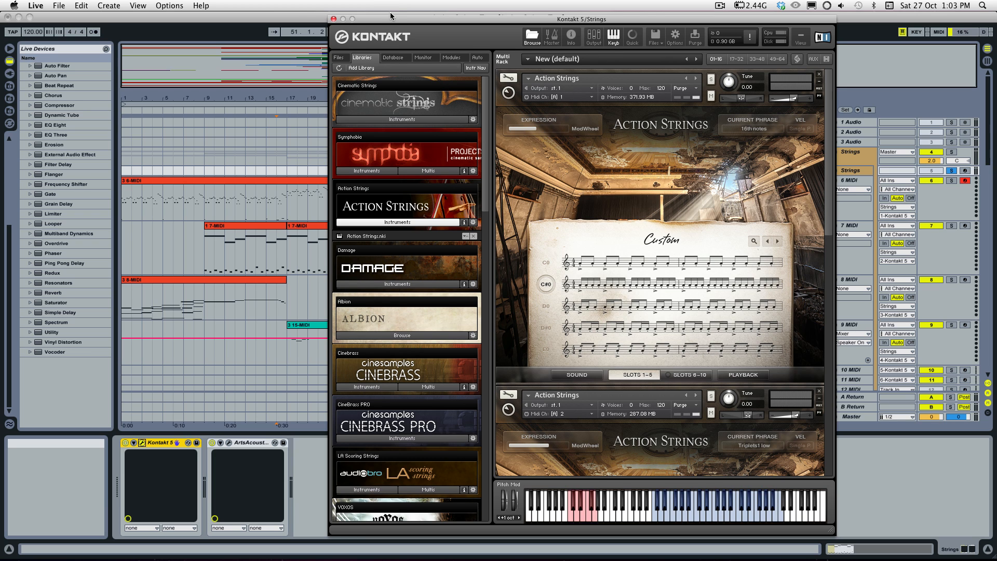
{"action": "left_click_drag", "start_coordinate": [389, 20], "coordinate": [304, 8]}
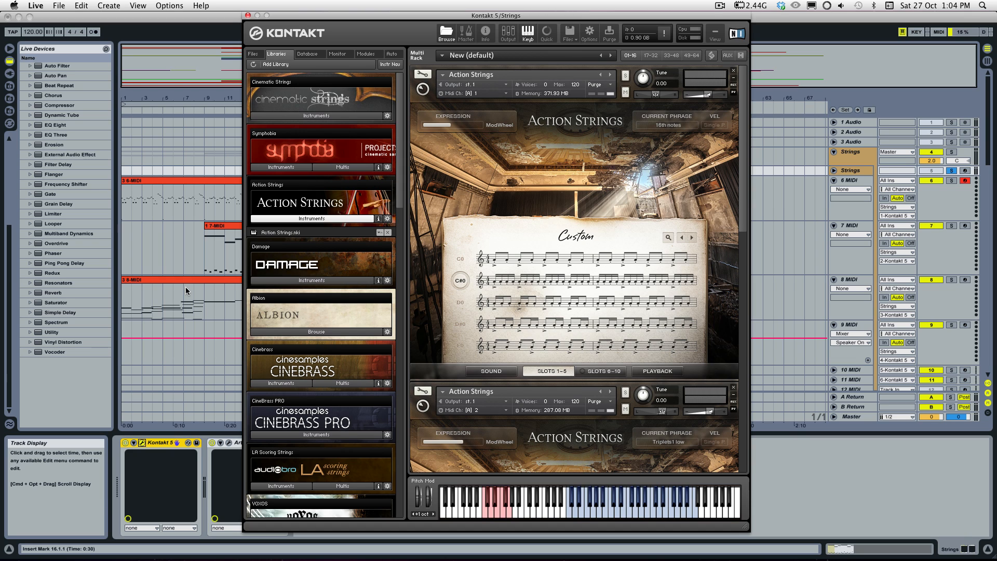
Step: Open the 6-MIDI clip in the note editor and set its grid to 1/16
{"action": "double_click", "coordinate": [166, 180]}
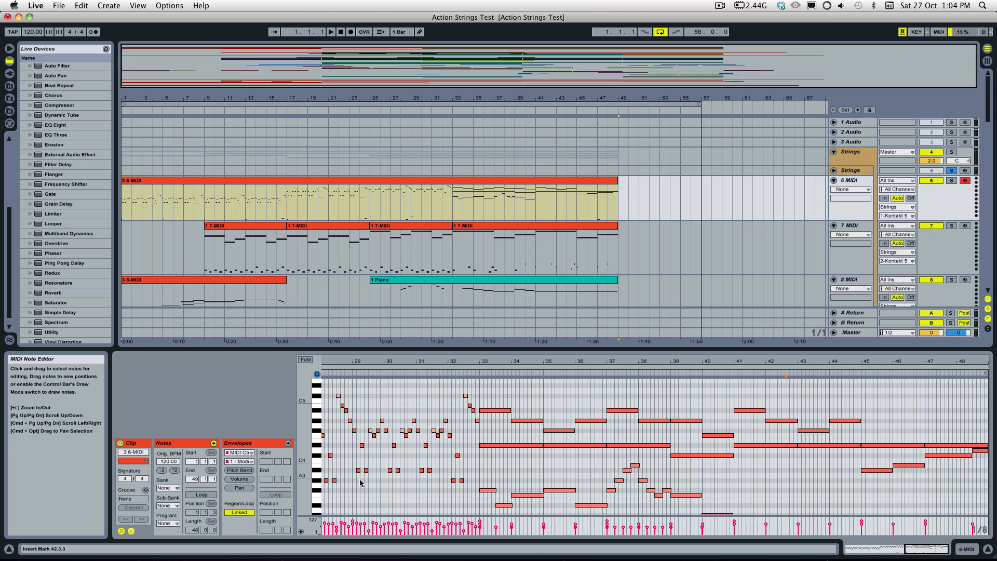
{"action": "left_click", "coordinate": [400, 495]}
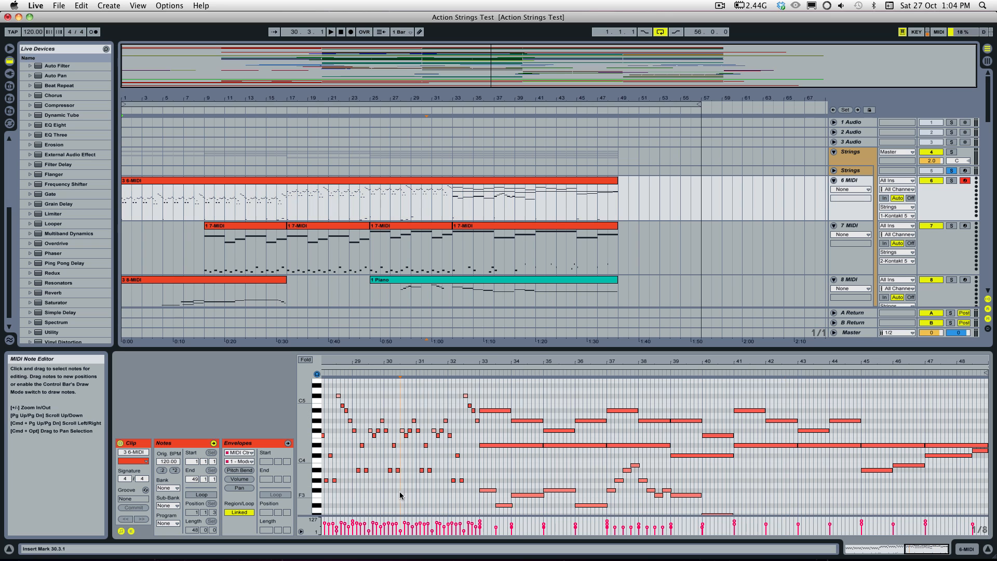
{"action": "right_click", "coordinate": [399, 495]}
{"action": "left_click", "coordinate": [441, 443]}
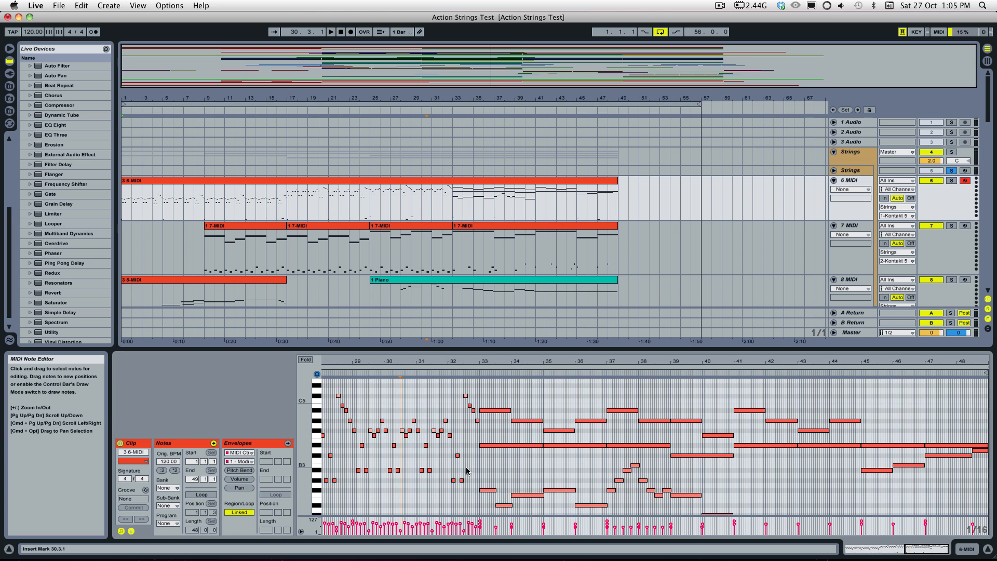
Step: Try to move the F#3 note at bar 33, undo the move and select the short notes between bars 28 and 33
{"action": "left_click_drag", "start_coordinate": [481, 490], "coordinate": [383, 442]}
{"action": "key", "text": "super+z"}
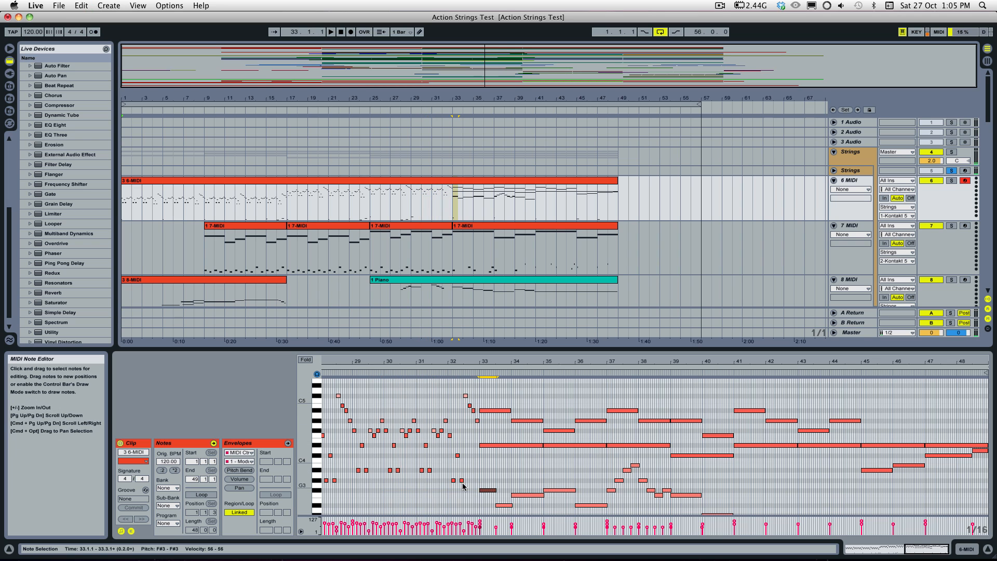
{"action": "left_click_drag", "start_coordinate": [482, 497], "coordinate": [347, 372]}
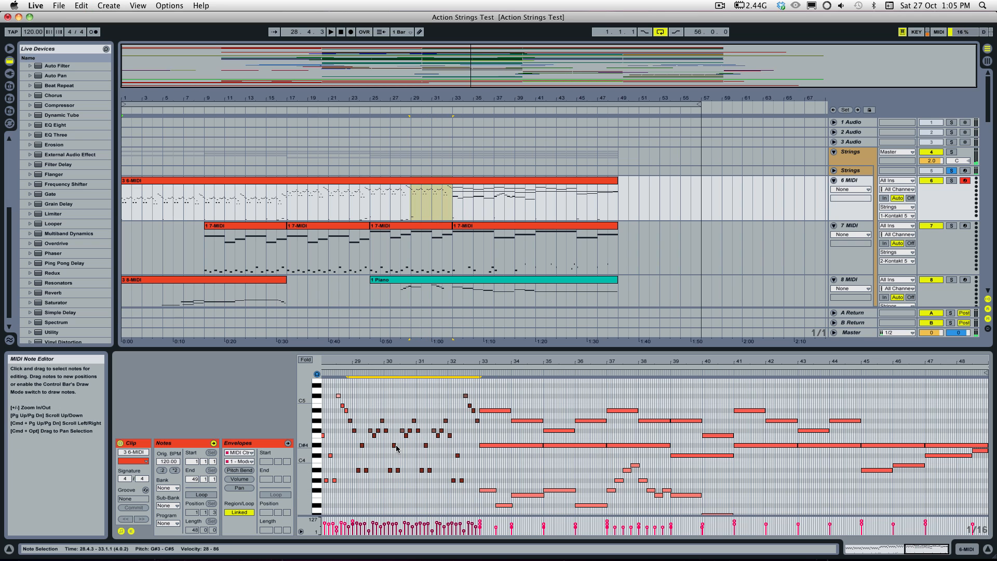
{"action": "left_click", "coordinate": [395, 446]}
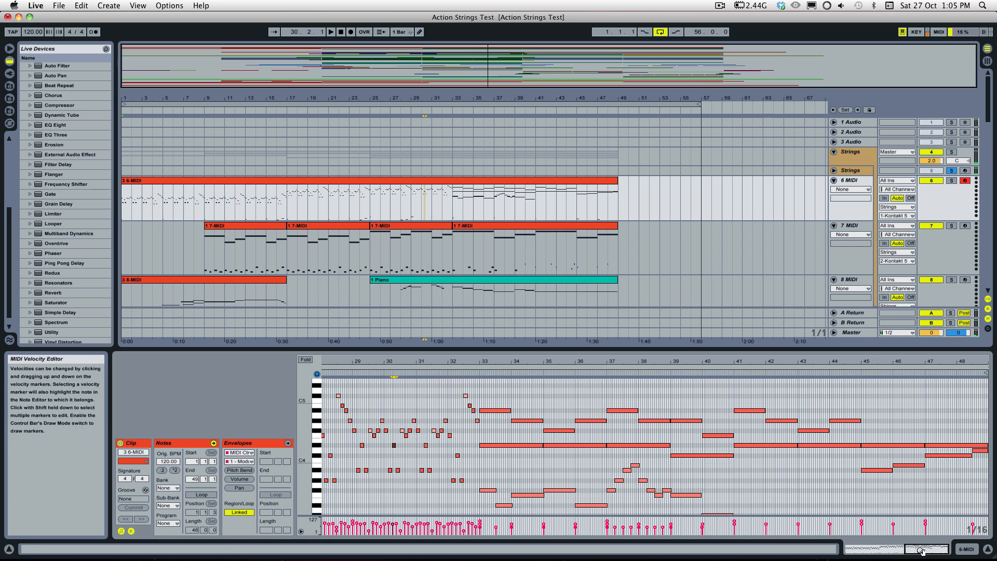
Step: Try duplicating all notes in the 6-MIDI clip with an offset of one sixteenth, and undo the duplication
{"action": "left_click_drag", "start_coordinate": [920, 550], "coordinate": [912, 558]}
{"action": "key", "text": "super+a"}
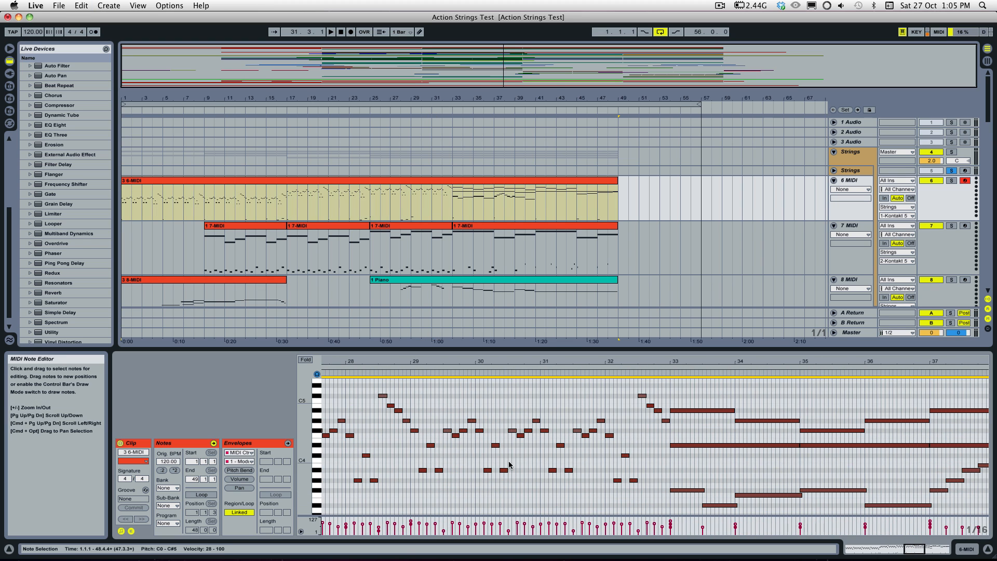
{"action": "left_click_drag", "start_coordinate": [502, 471], "coordinate": [506, 471]}
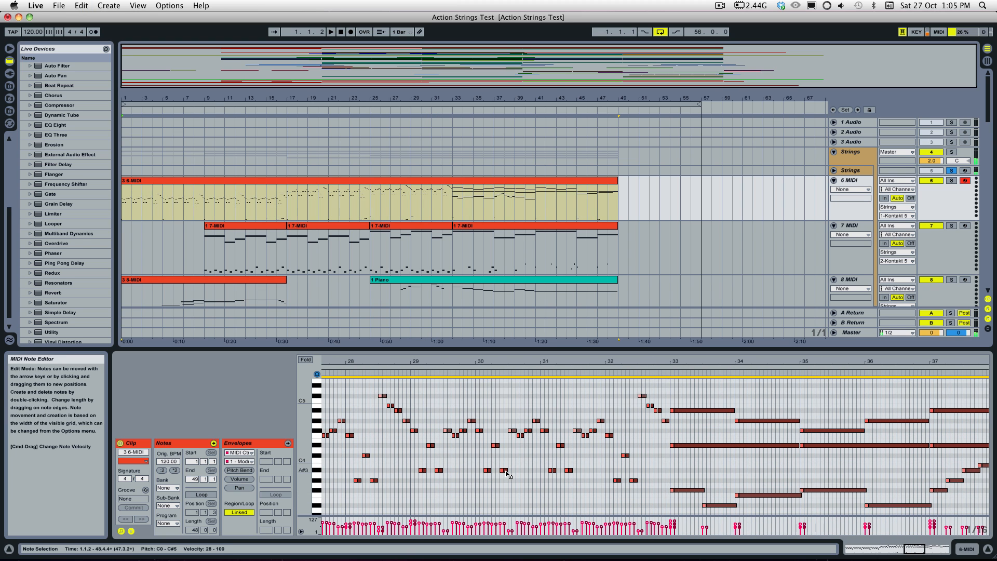
{"action": "left_click", "coordinate": [511, 491]}
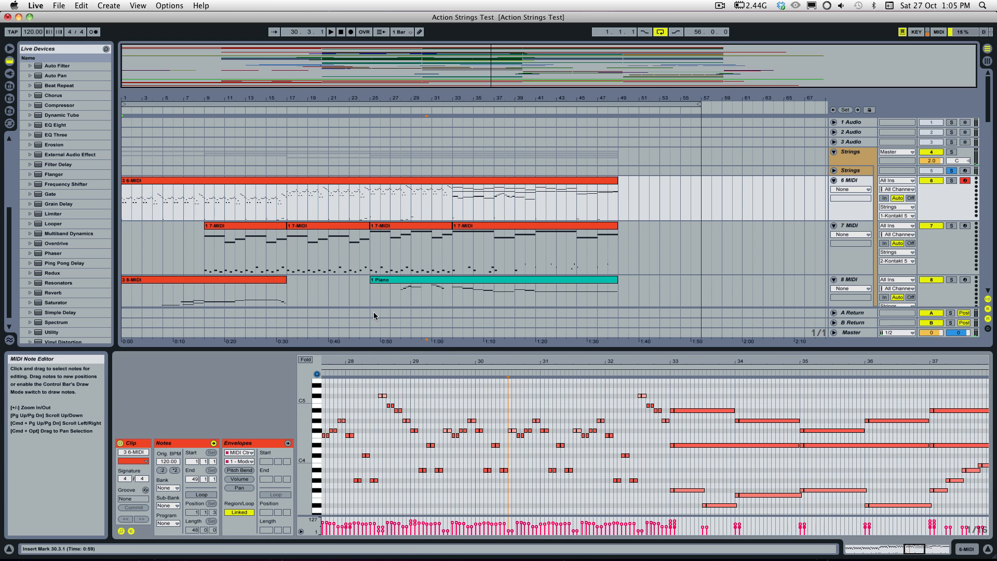
{"action": "key", "text": "super+a"}
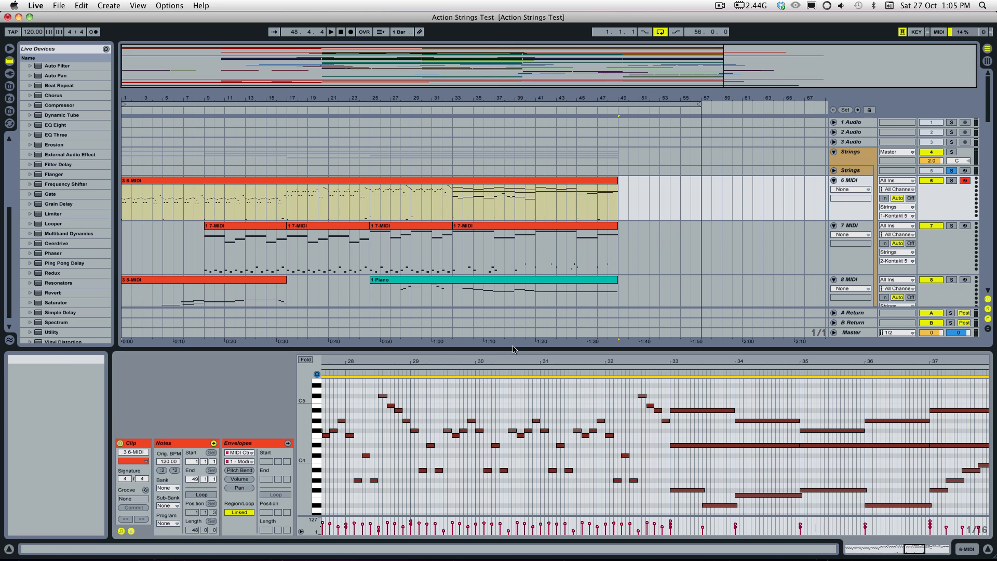
Step: Deselect the clip's notes and bring back the Strings track's Kontakt 5 instrument
{"action": "left_click", "coordinate": [521, 395]}
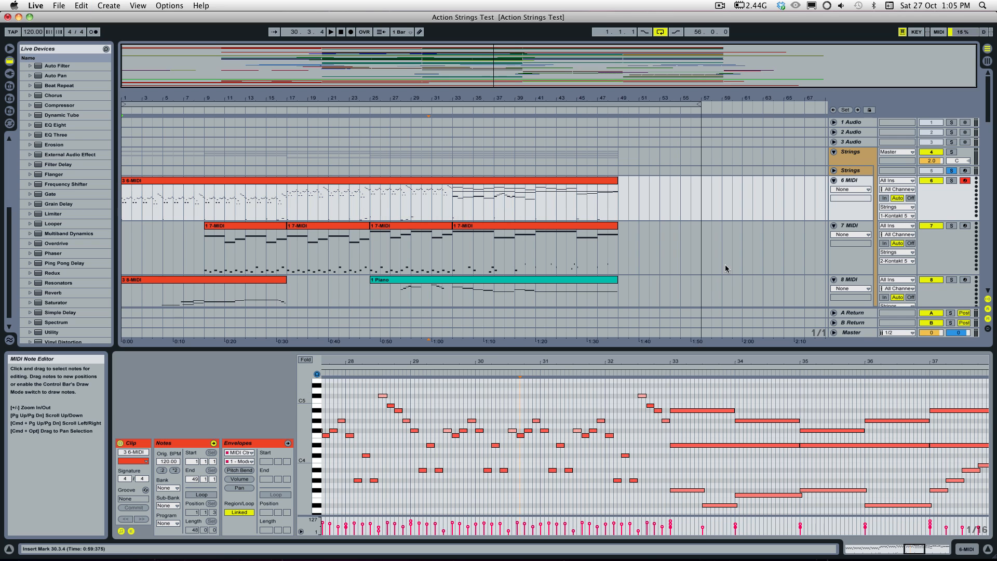
{"action": "left_click", "coordinate": [850, 171]}
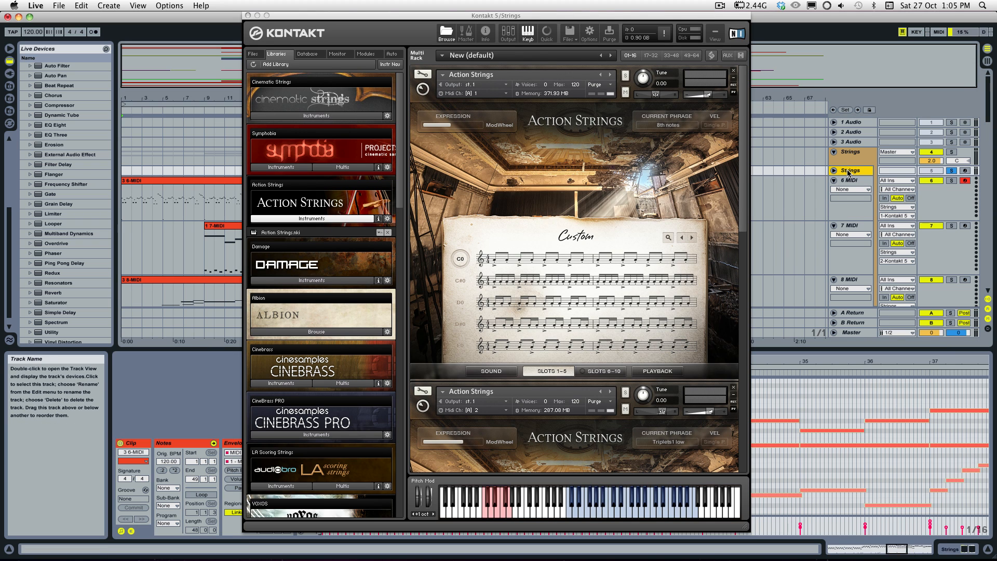
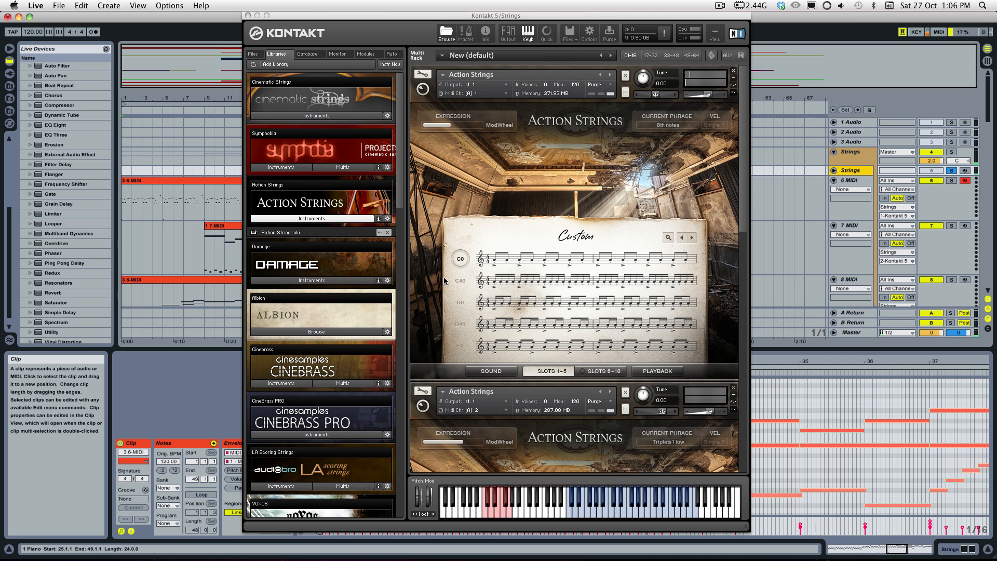
Step: Switch the first Action Strings instrument to the 16th notes phrase in its C#0 slot
{"action": "left_click", "coordinate": [460, 281]}
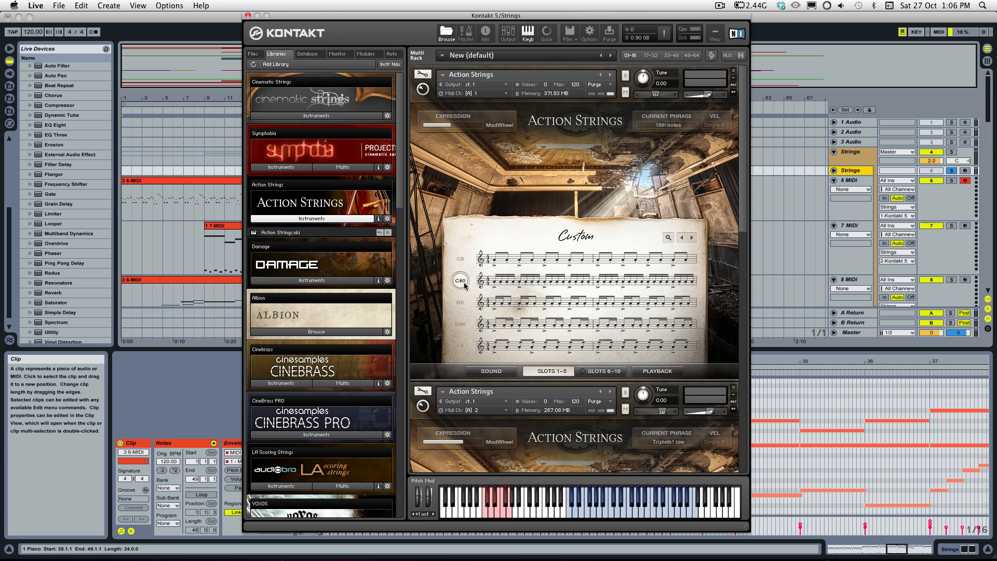
{"action": "left_click", "coordinate": [463, 284]}
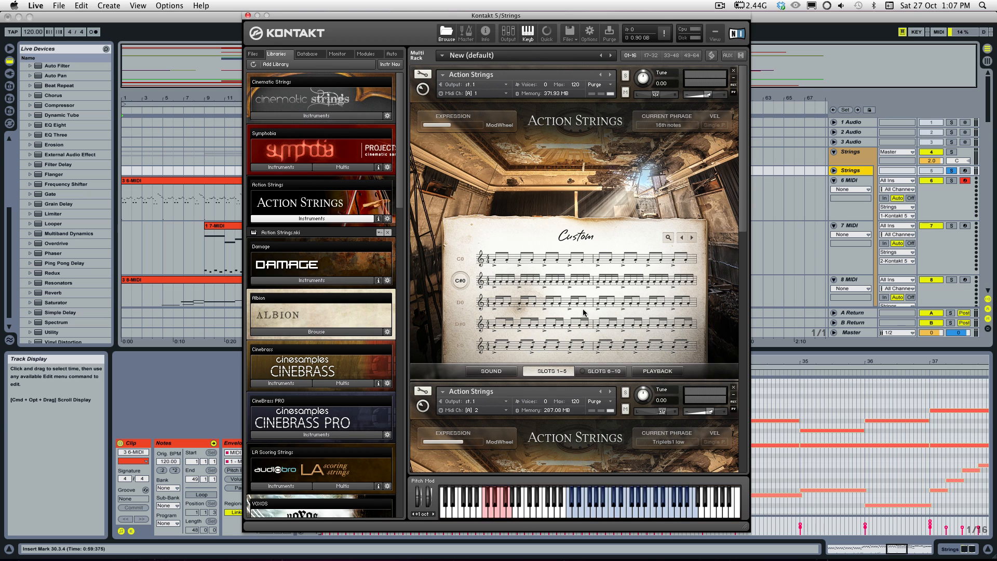
{"action": "mouse_move", "coordinate": [598, 284]}
{"action": "left_click_drag", "start_coordinate": [741, 222], "coordinate": [743, 173]}
{"action": "left_click_drag", "start_coordinate": [741, 158], "coordinate": [745, 122]}
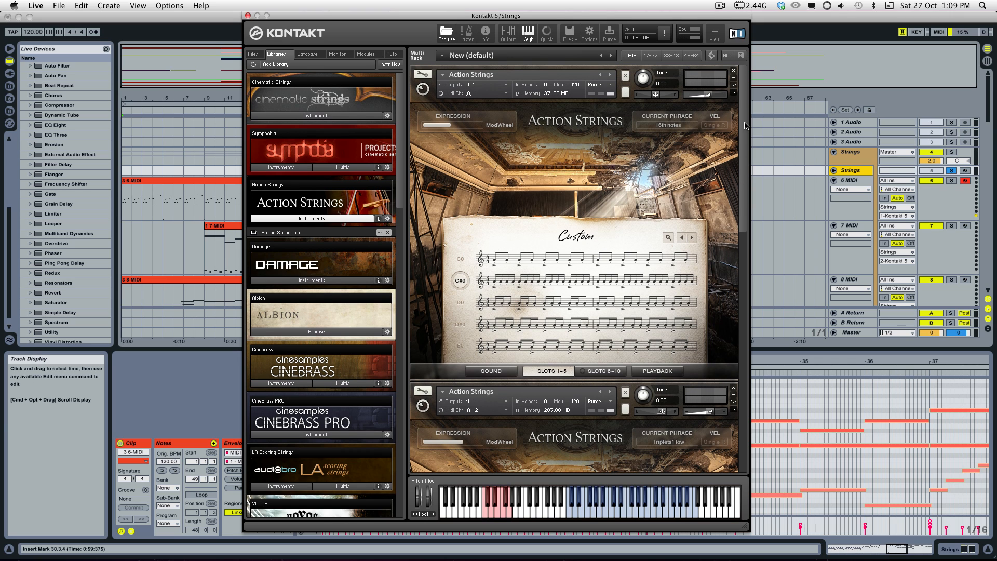